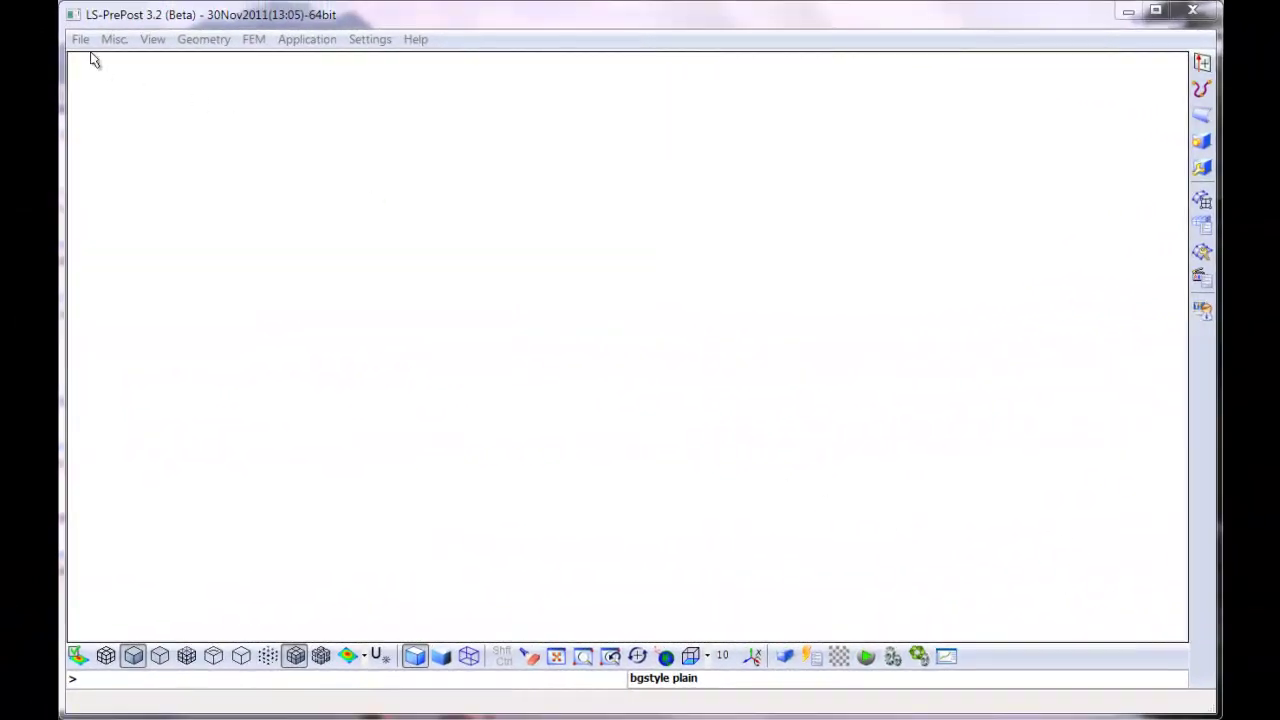
# Open the LS-DYNA keyword file Pipe on Pipe Contact Start.dyn to show both pipe meshes.
pyautogui.click(80, 39)
pyautogui.moveTo(103, 72)
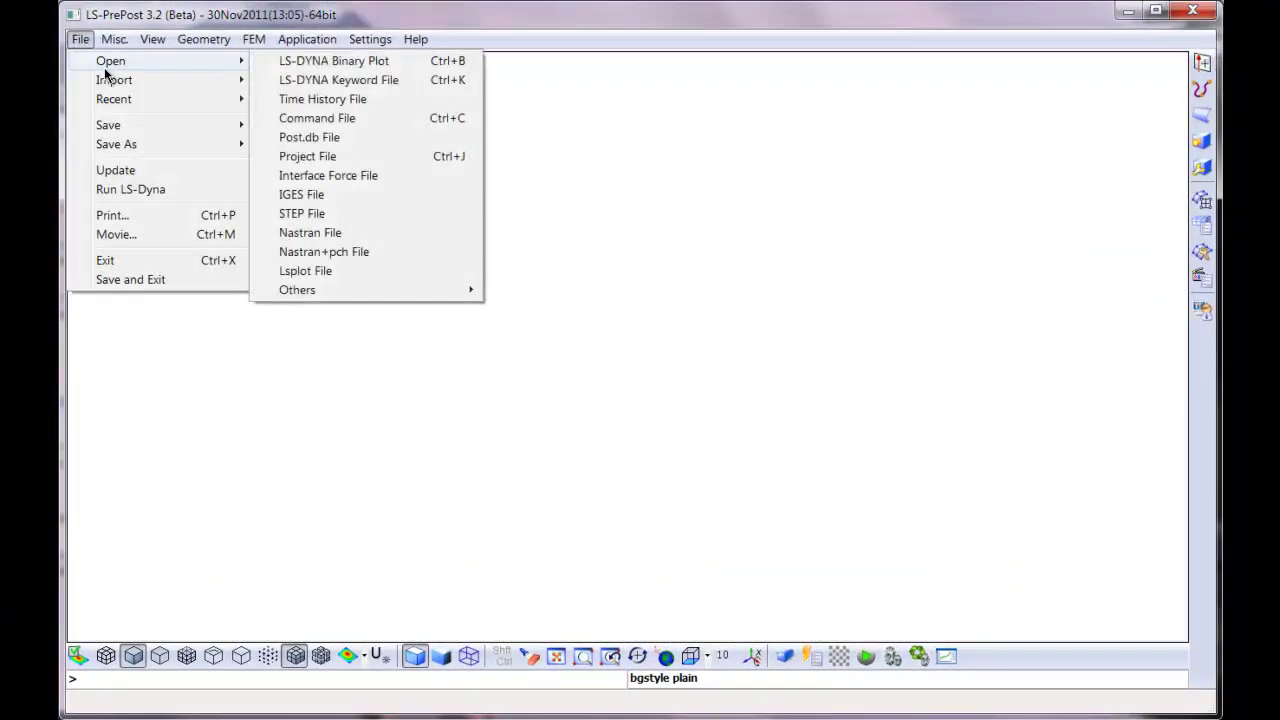
pyautogui.click(345, 82)
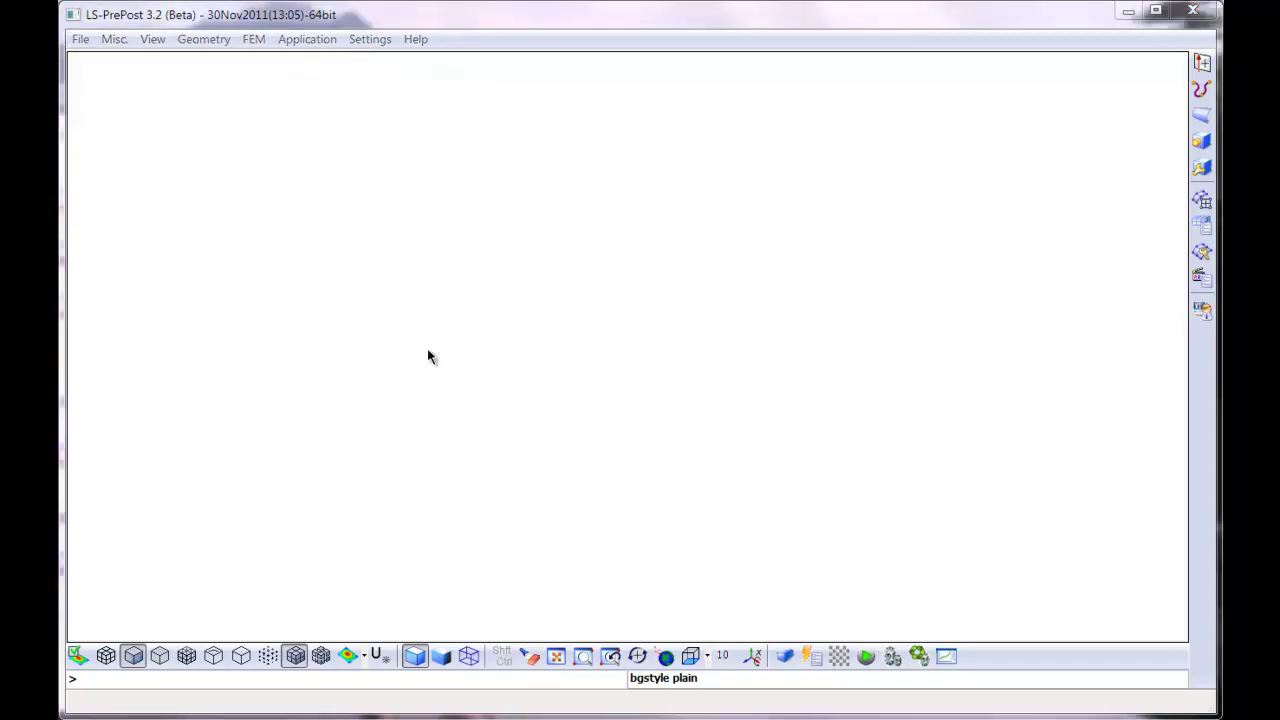
pyautogui.click(378, 294)
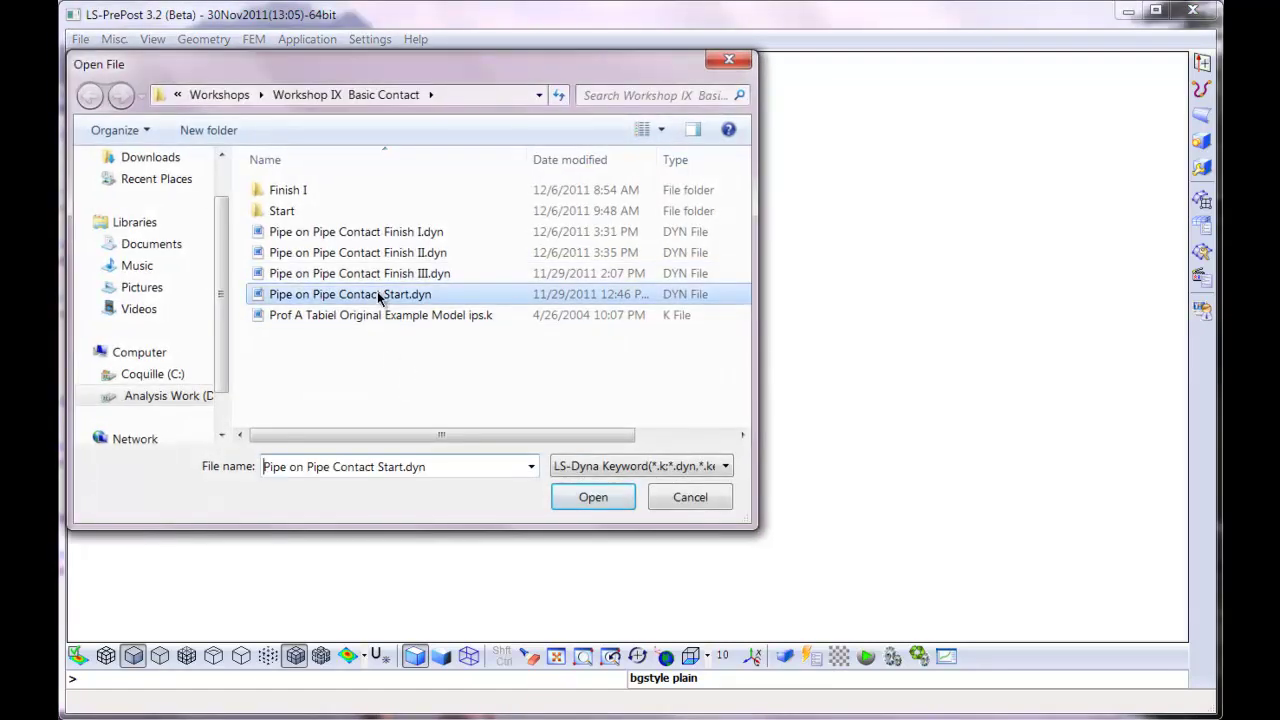
pyautogui.click(593, 497)
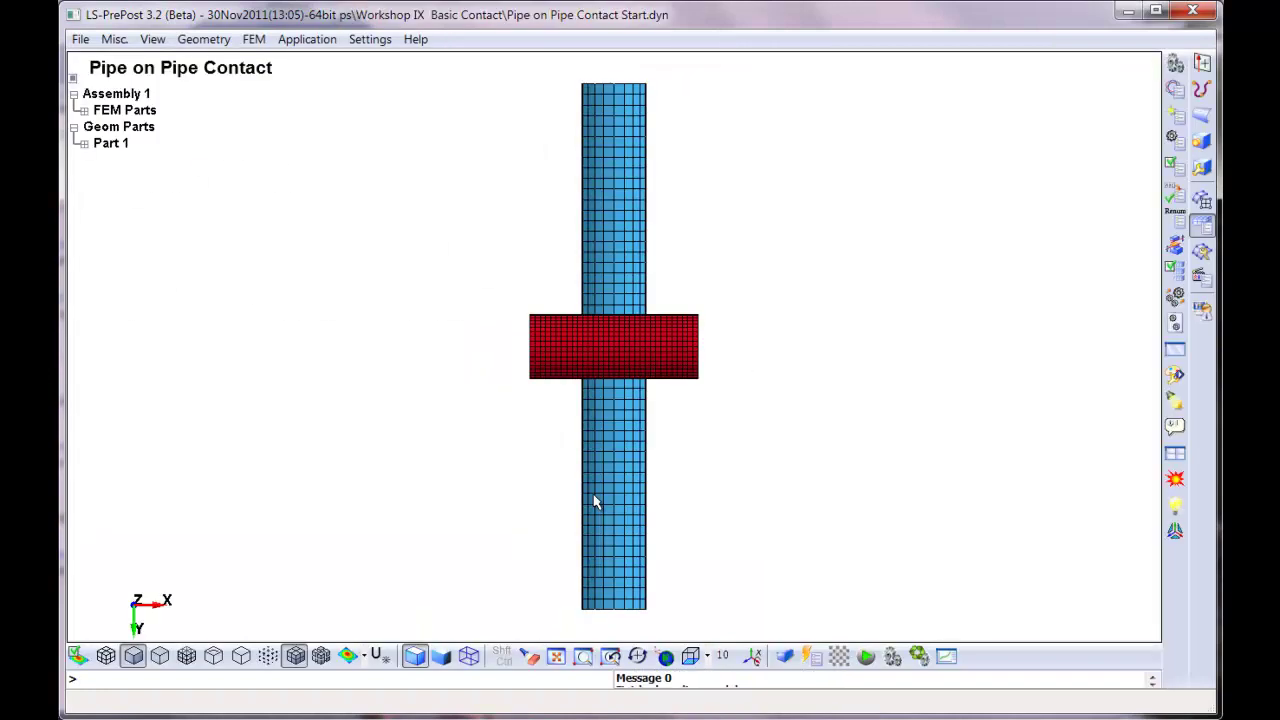
# Orbit the pipes to an oblique view and bring up the Keyword Manager.
pyautogui.moveTo(607, 314)
pyautogui.keyDown('shift'); pyautogui.mouseDown()
pyautogui.moveTo(769, 589)
pyautogui.moveTo(791, 423)
pyautogui.moveTo(977, 490)
pyautogui.moveTo(966, 386)
pyautogui.moveTo(686, 449)
pyautogui.moveTo(731, 449)
pyautogui.moveTo(732, 364)
pyautogui.moveTo(871, 363)
pyautogui.moveTo(494, 237)
pyautogui.moveTo(513, 220)
pyautogui.moveTo(480, 209)
pyautogui.moveTo(483, 227)
pyautogui.mouseUp(); pyautogui.keyUp('shift')
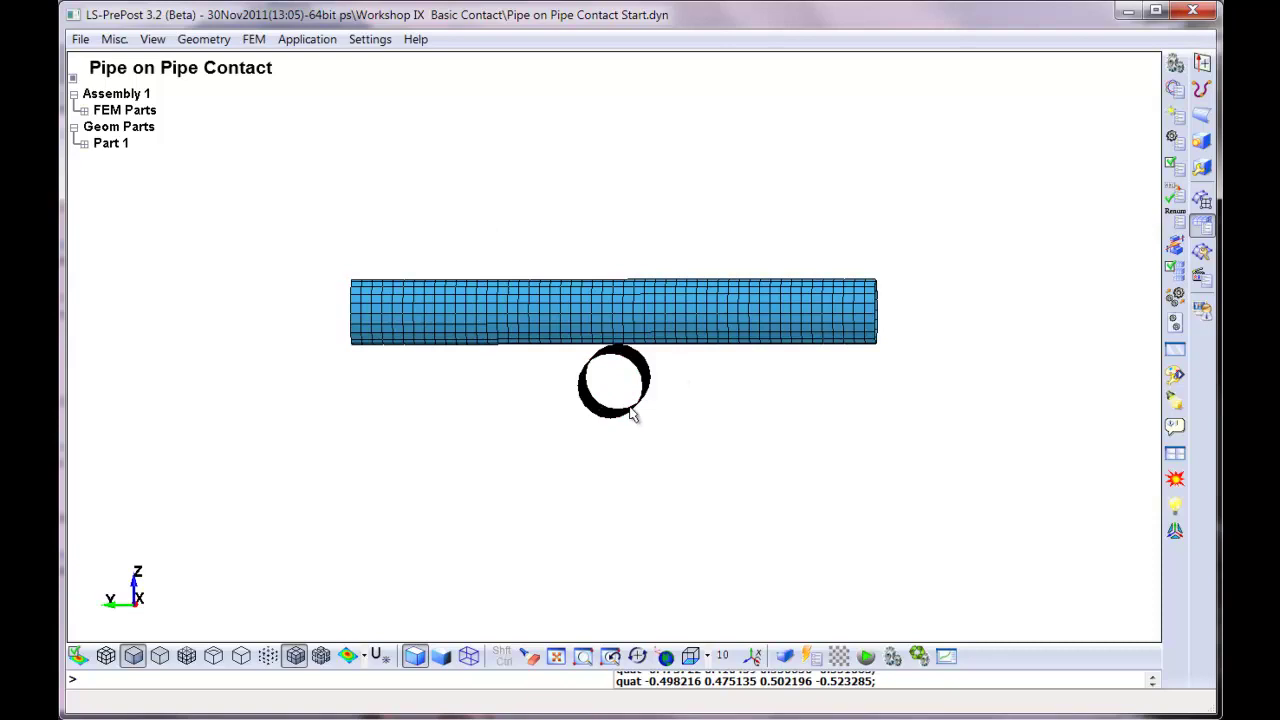
pyautogui.moveTo(632, 414)
pyautogui.keyDown('shift'); pyautogui.mouseDown()
pyautogui.moveTo(451, 440)
pyautogui.moveTo(617, 448)
pyautogui.mouseUp(); pyautogui.keyUp('shift')
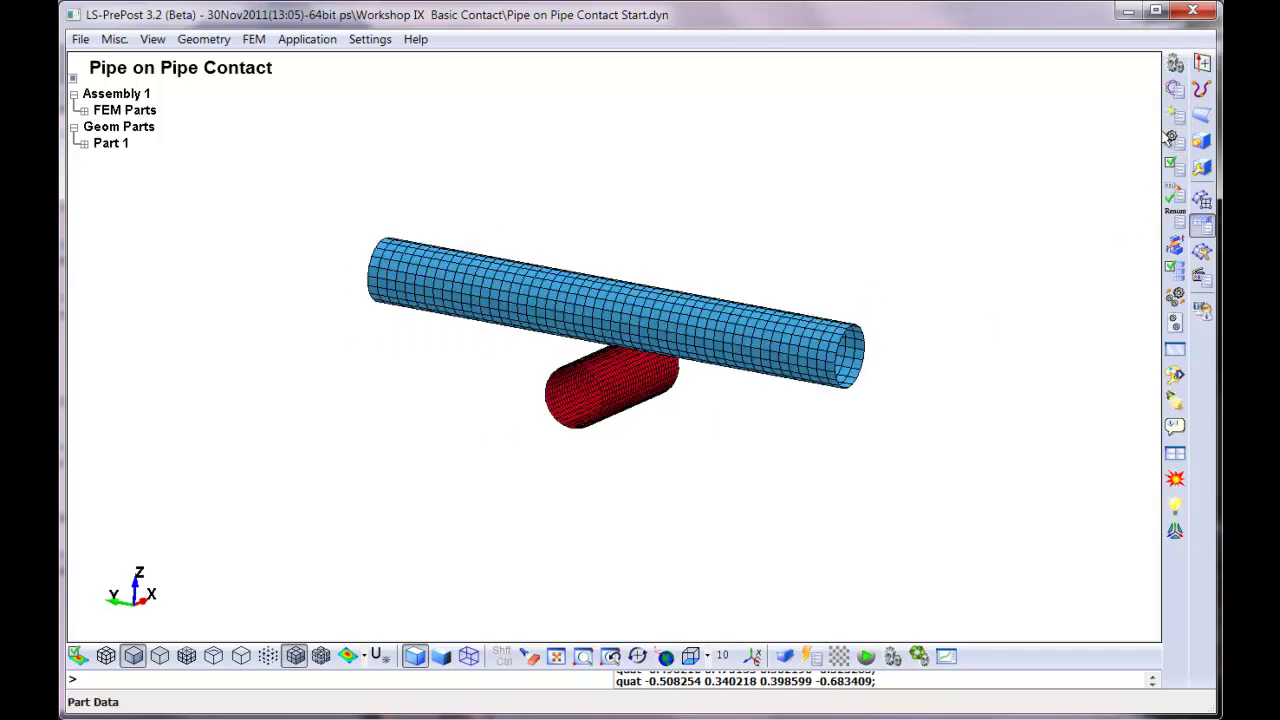
pyautogui.click(1170, 90)
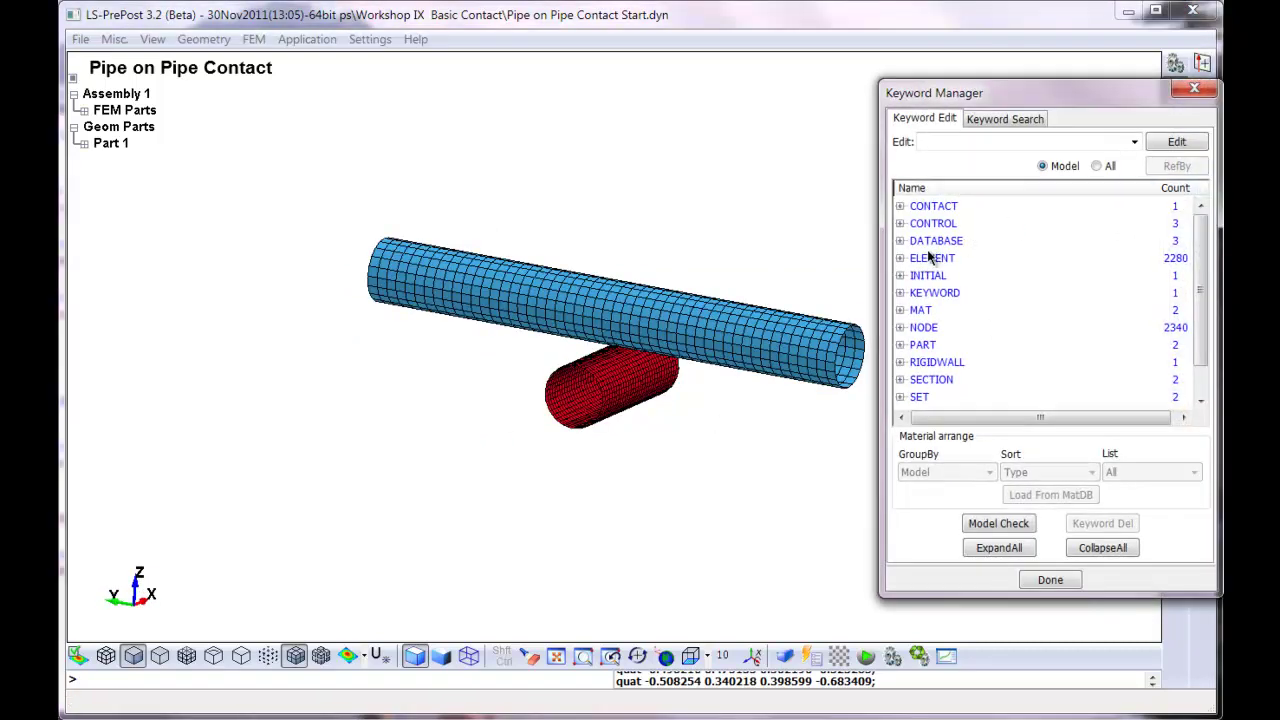
# Open the RIGIDWALL GEOMETRIC_FLAT settings card.
pyautogui.click(900, 364)
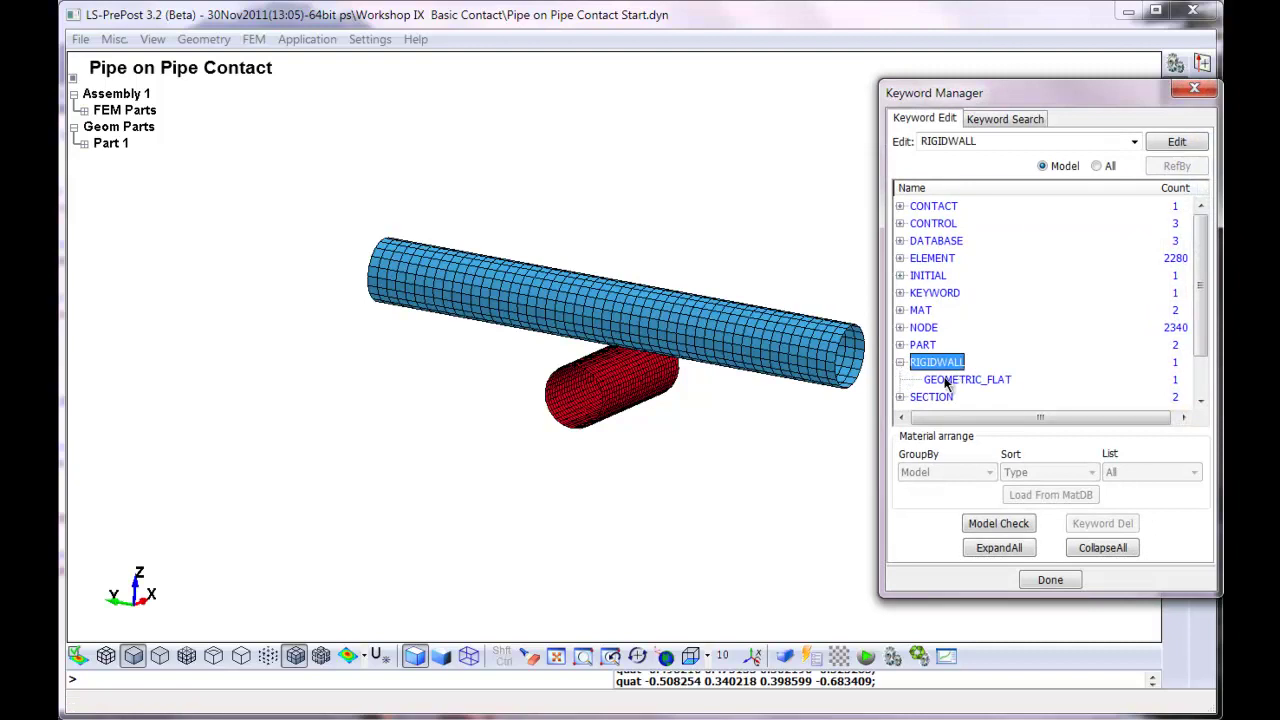
pyautogui.click(946, 381)
pyautogui.doubleClick(946, 381)
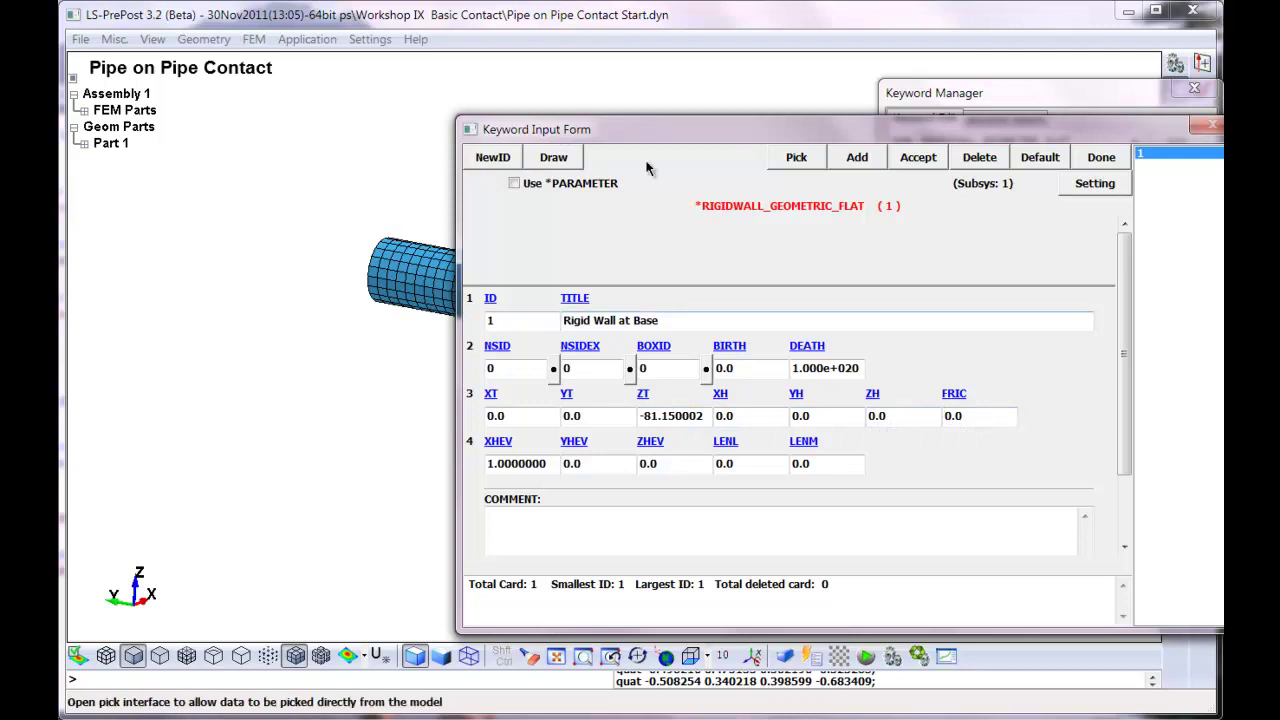
# Draw the flat rigid wall as a grey plane under the pipes, then close its card.
pyautogui.click(554, 158)
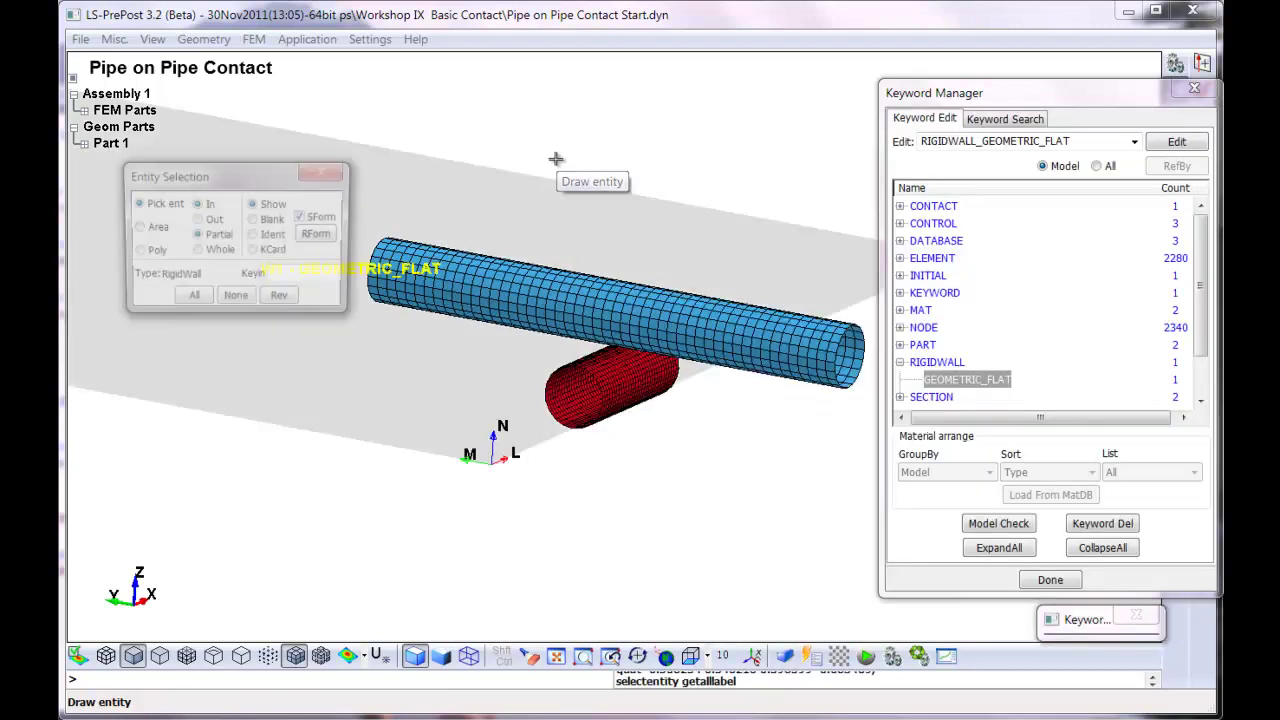
pyautogui.scroll(2, 608, 546)
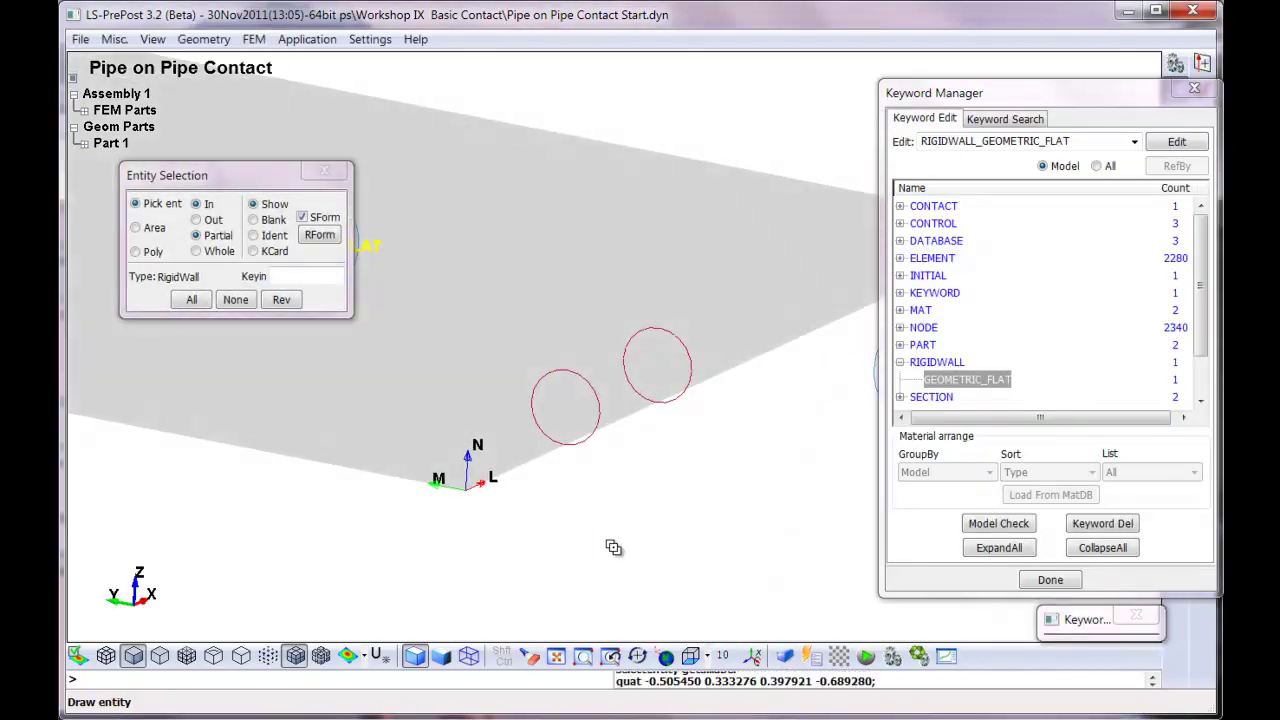
pyautogui.keyDown('shift'); pyautogui.moveTo(616, 513); pyautogui.dragTo(654, 557, button='middle'); pyautogui.keyUp('shift')
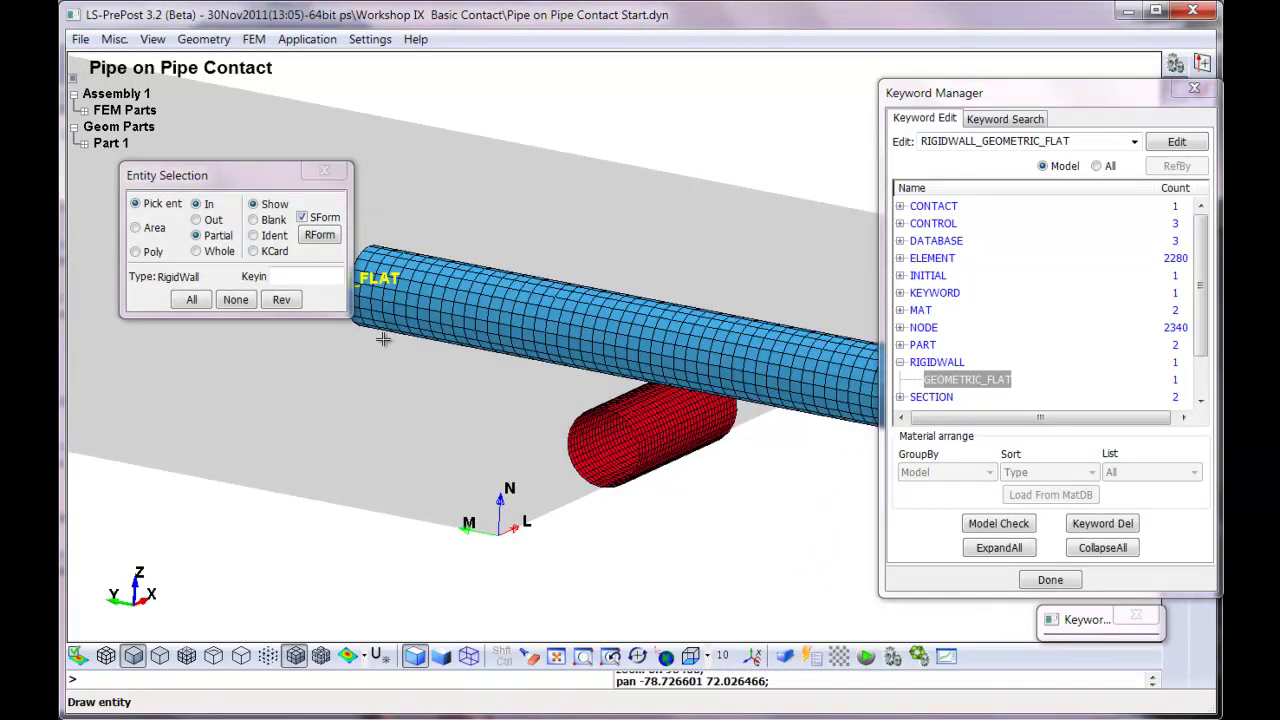
pyautogui.click(314, 240)
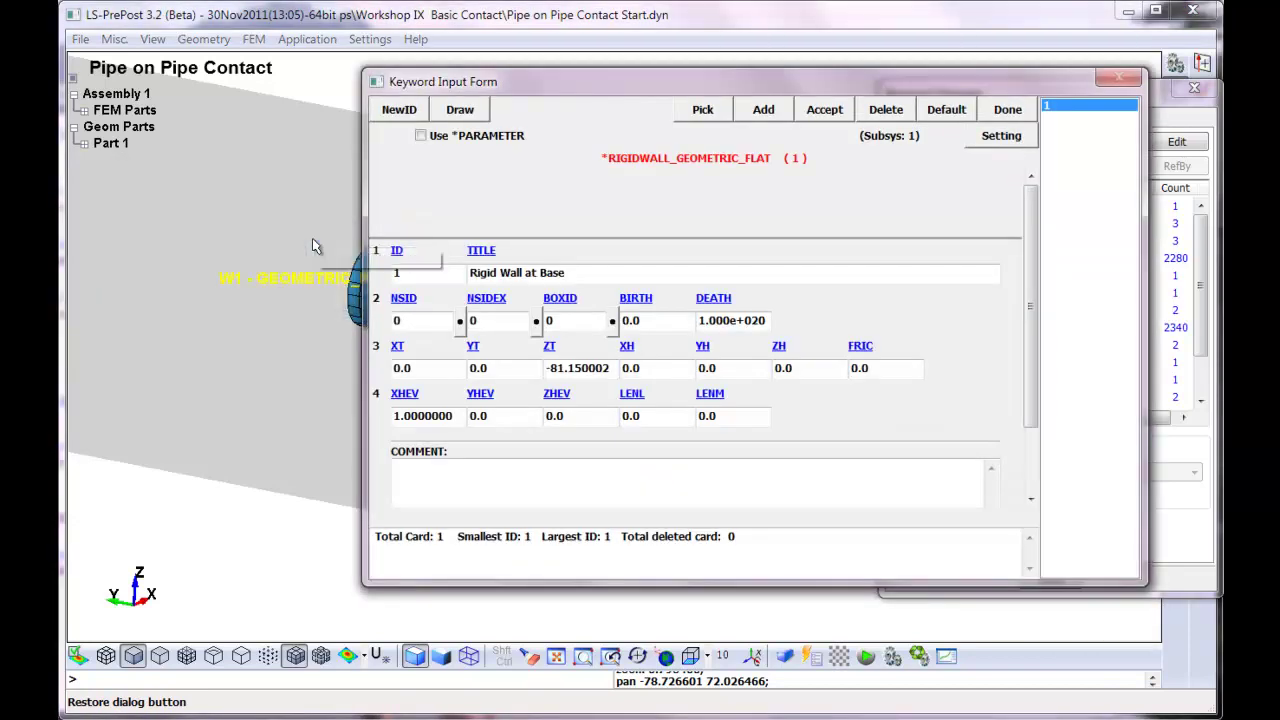
pyautogui.click(1006, 112)
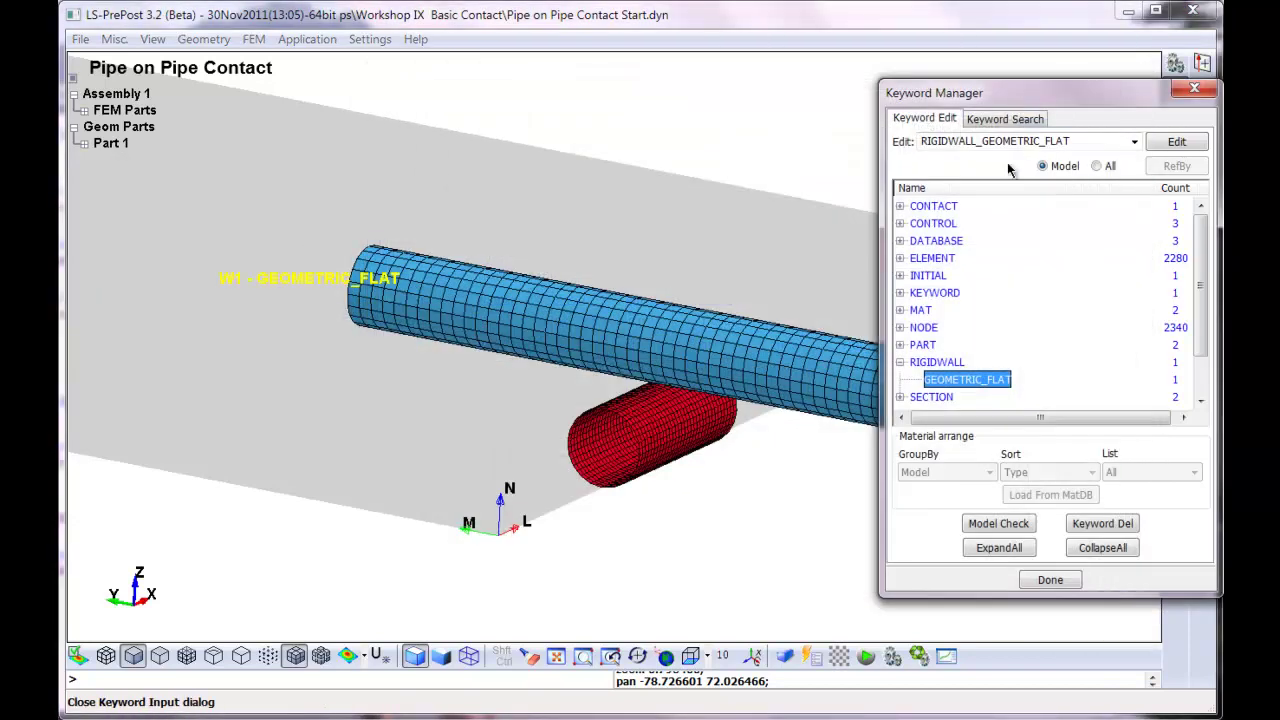
# Open the CONTACT SINGLE_SURFACE card, scroll through its default settings, and close it.
pyautogui.click(901, 207)
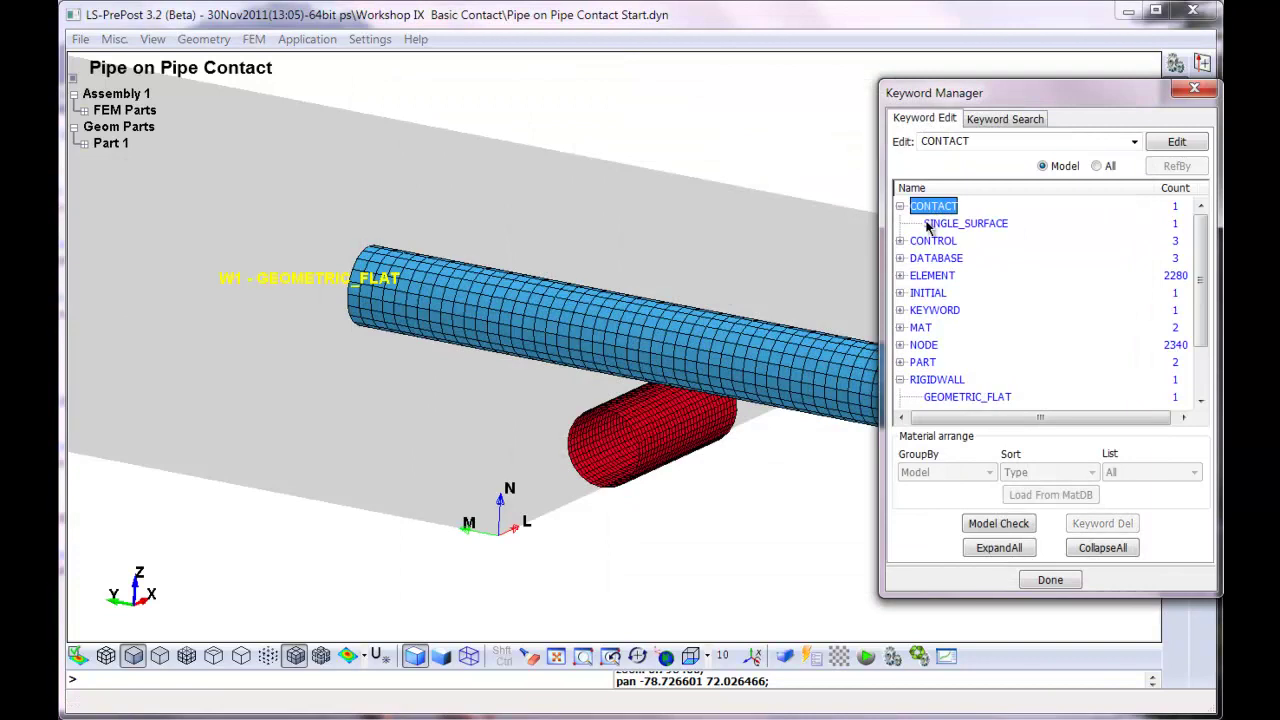
pyautogui.doubleClick(938, 225)
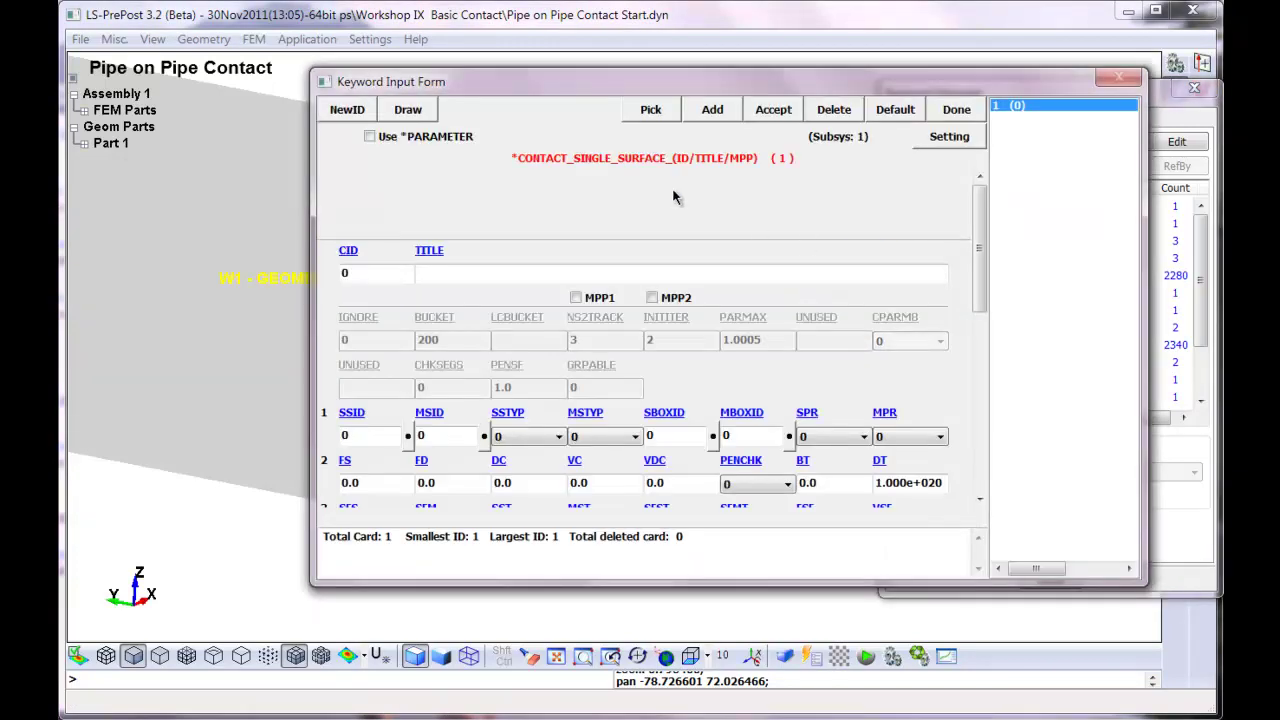
pyautogui.scroll(-3, 979, 250)
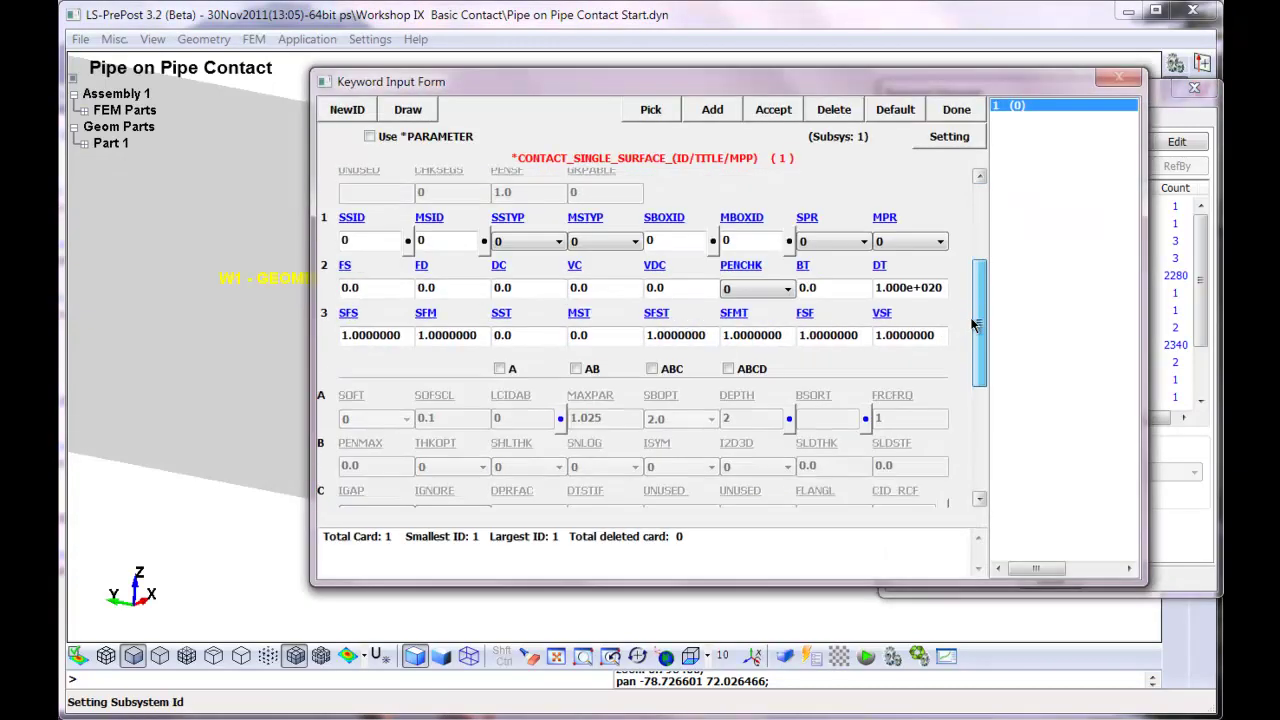
pyautogui.click(957, 110)
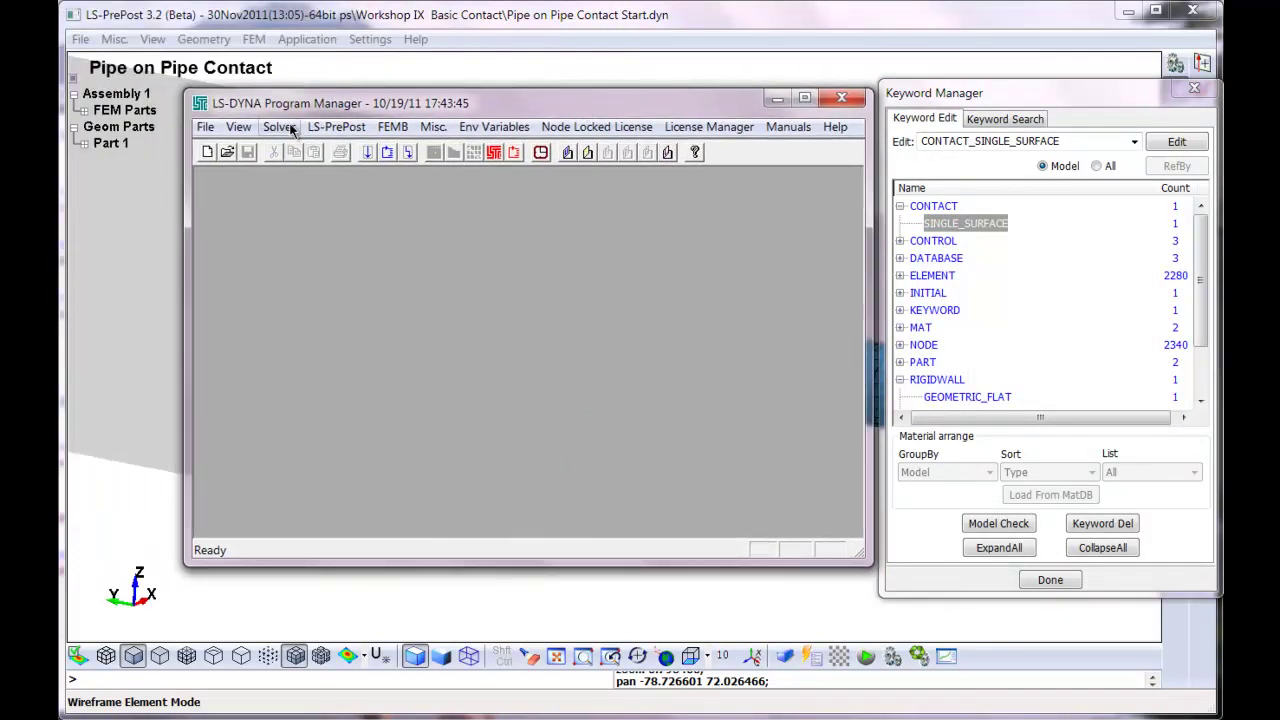
# Set Pipe on Pipe Contact Start.dyn as the input file for a new LS-DYNA analysis.
pyautogui.click(280, 127)
pyautogui.click(320, 152)
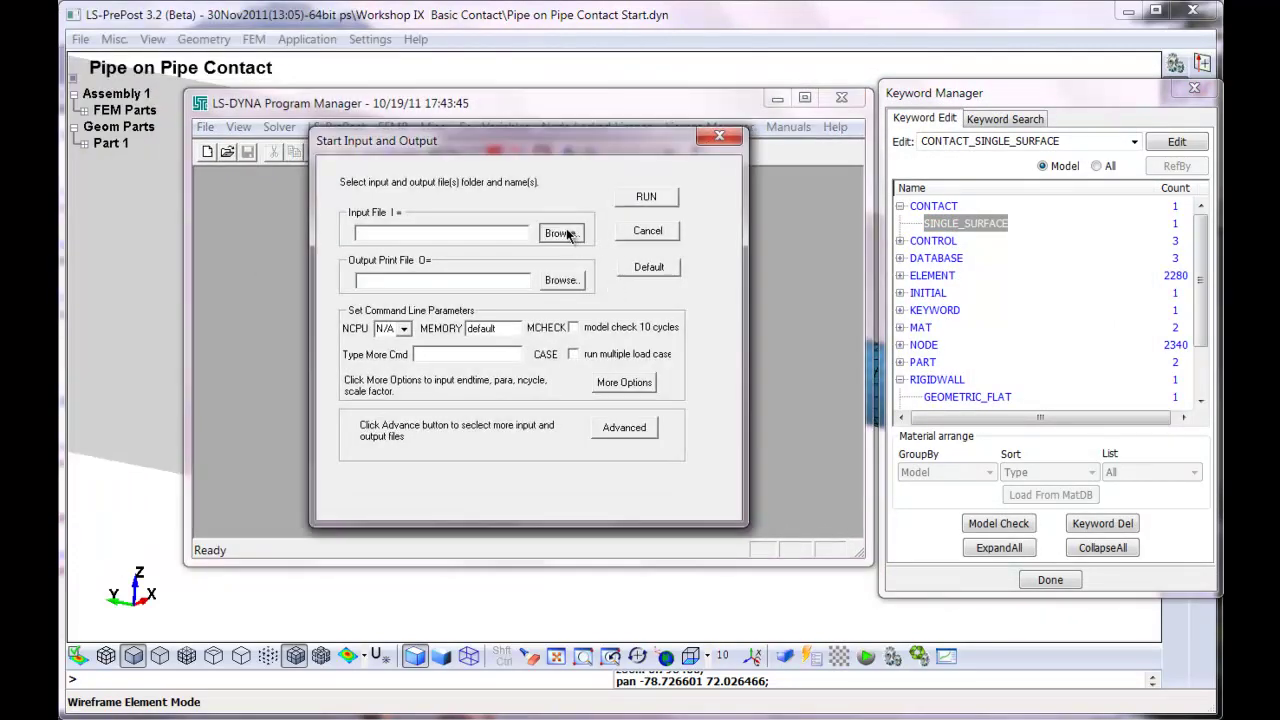
pyautogui.click(566, 233)
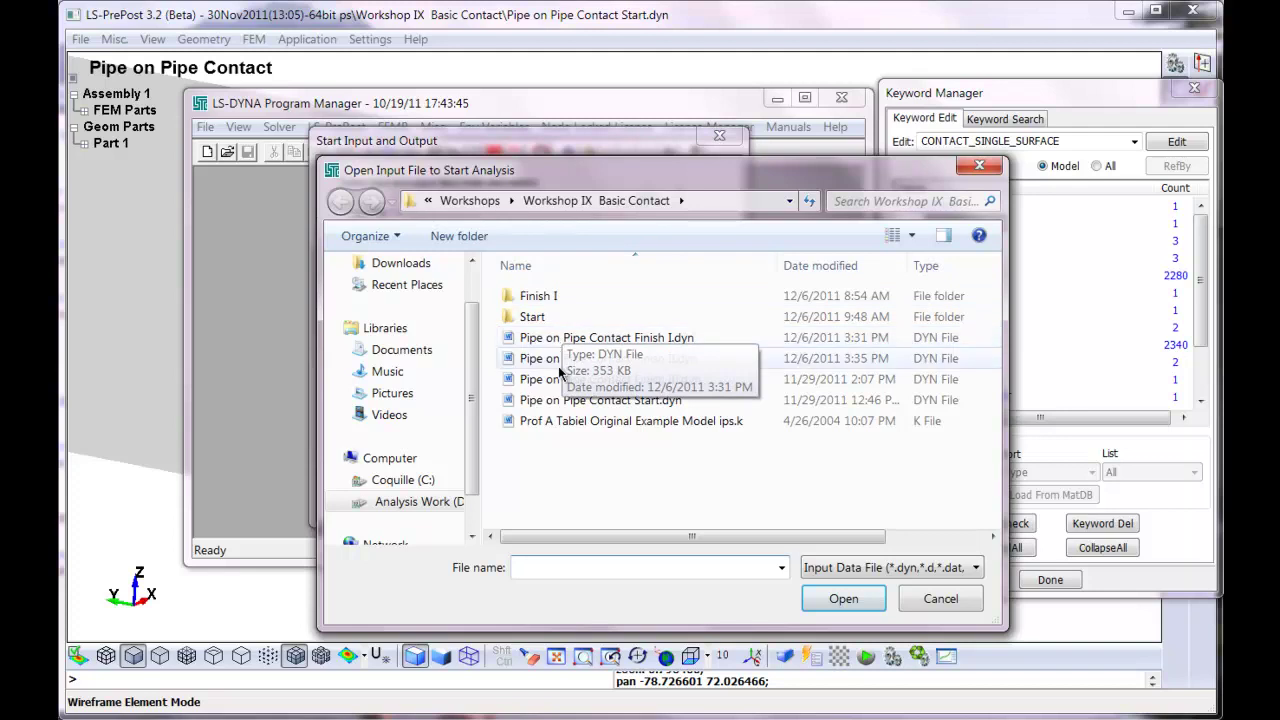
pyautogui.click(547, 401)
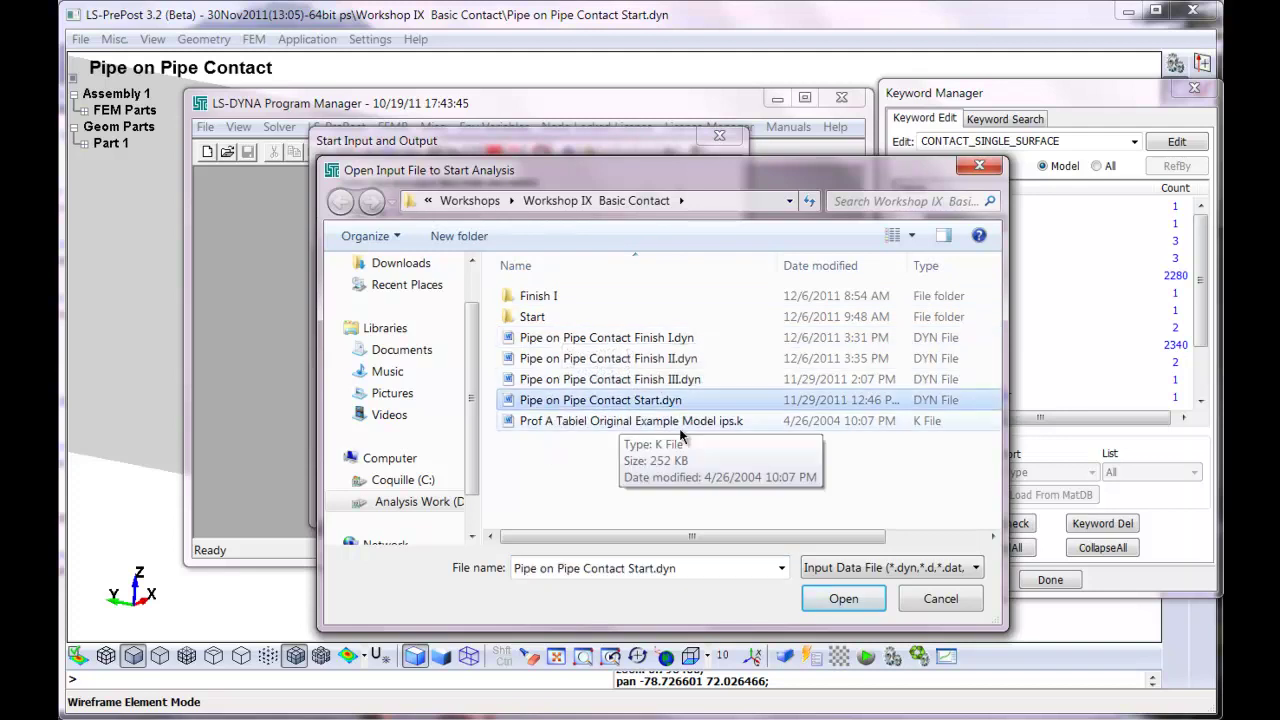
pyautogui.click(840, 599)
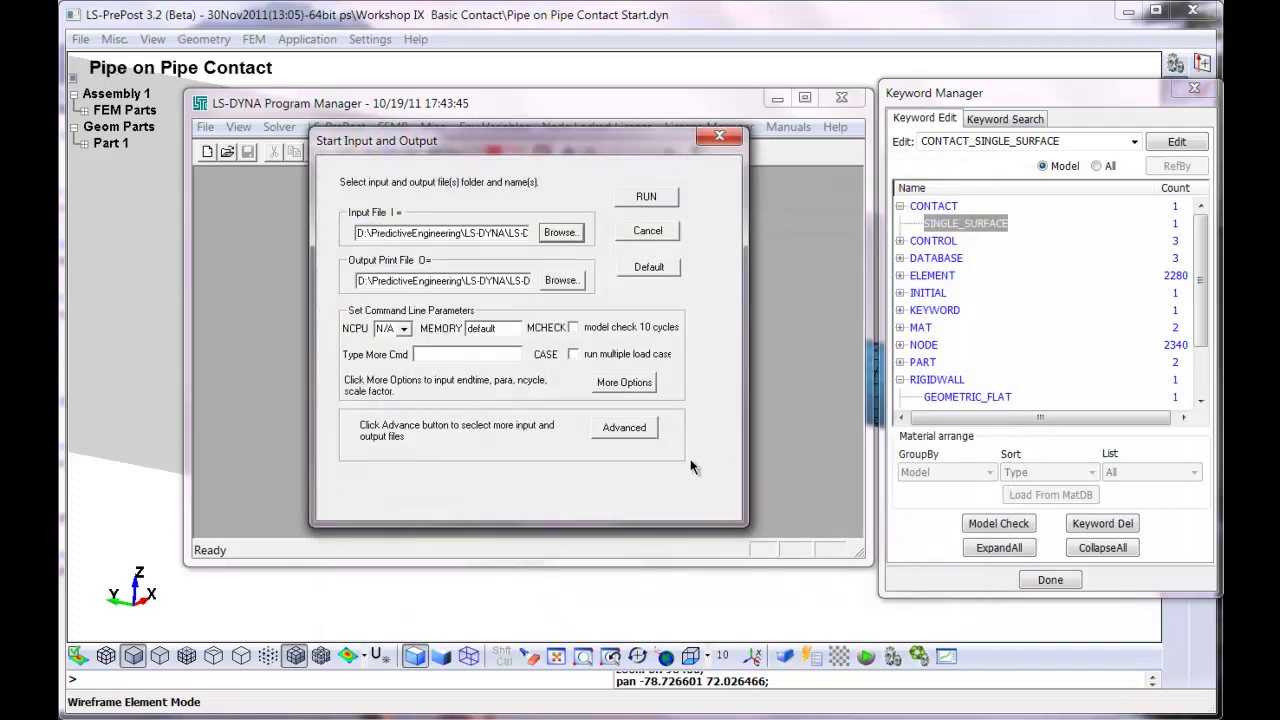
# Run the LS-DYNA solver and close its console after normal termination.
pyautogui.click(647, 197)
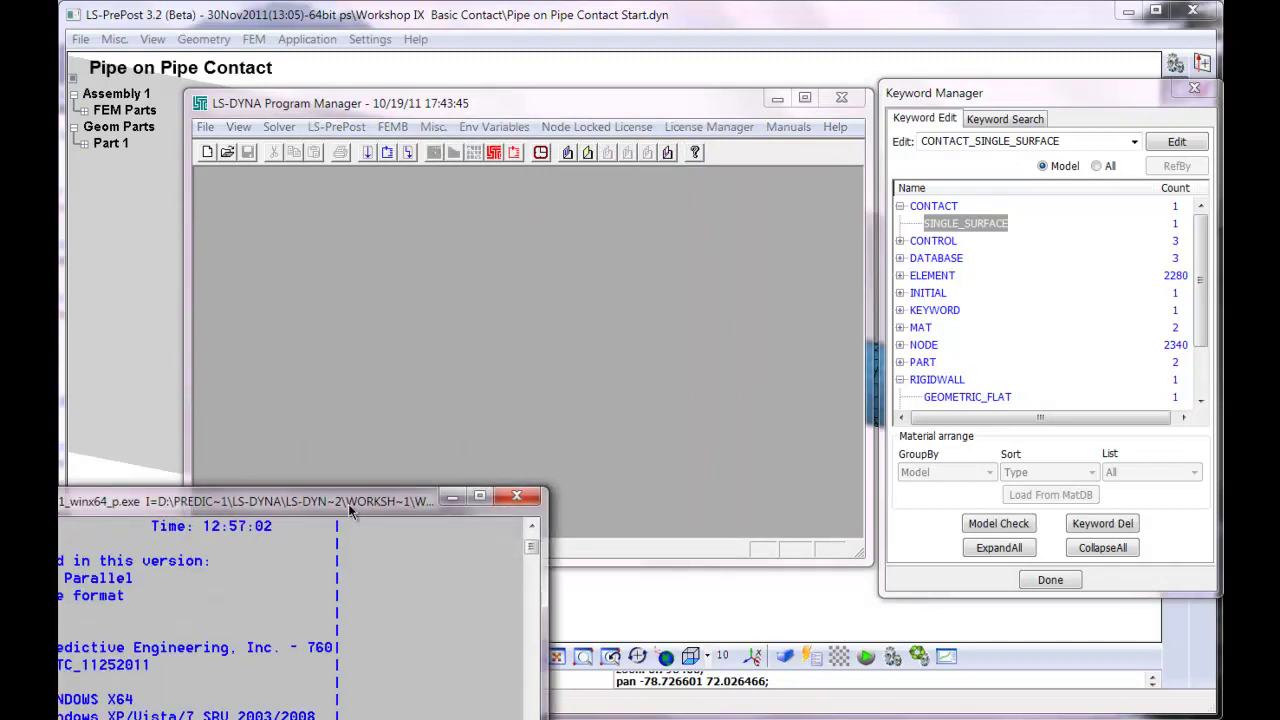
pyautogui.moveTo(349, 511); pyautogui.dragTo(790, 188)
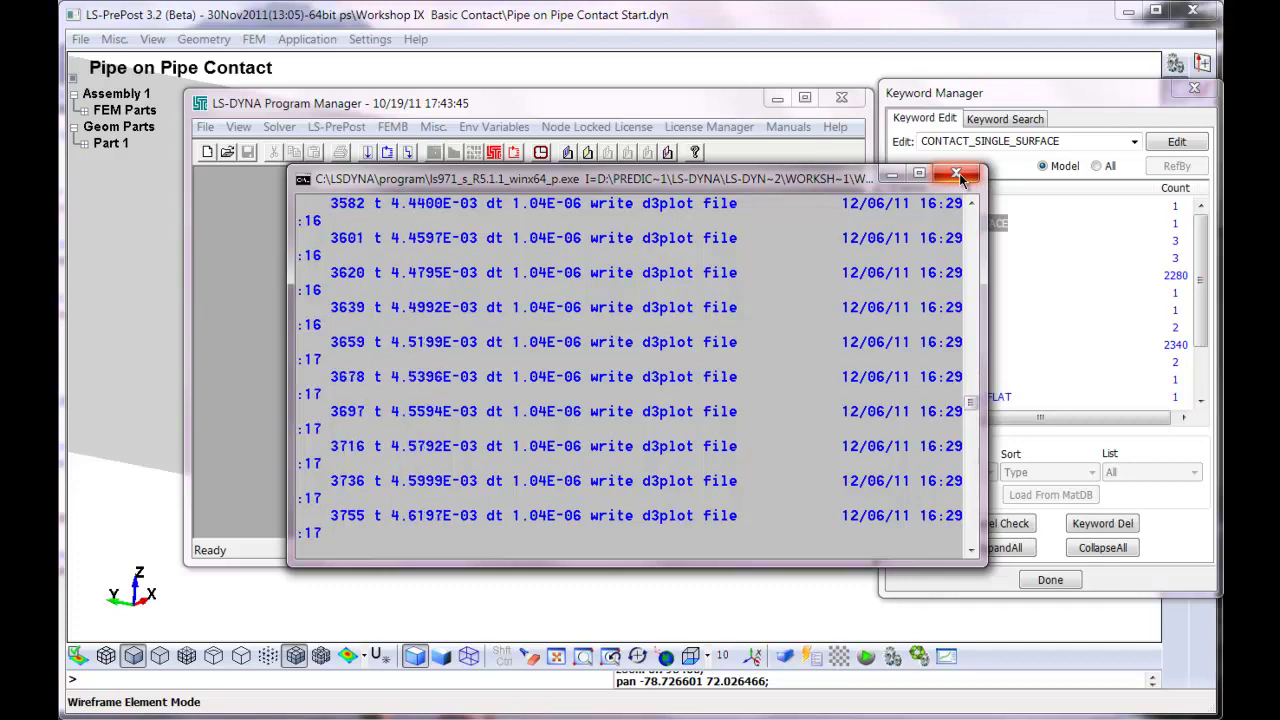
pyautogui.click(958, 177)
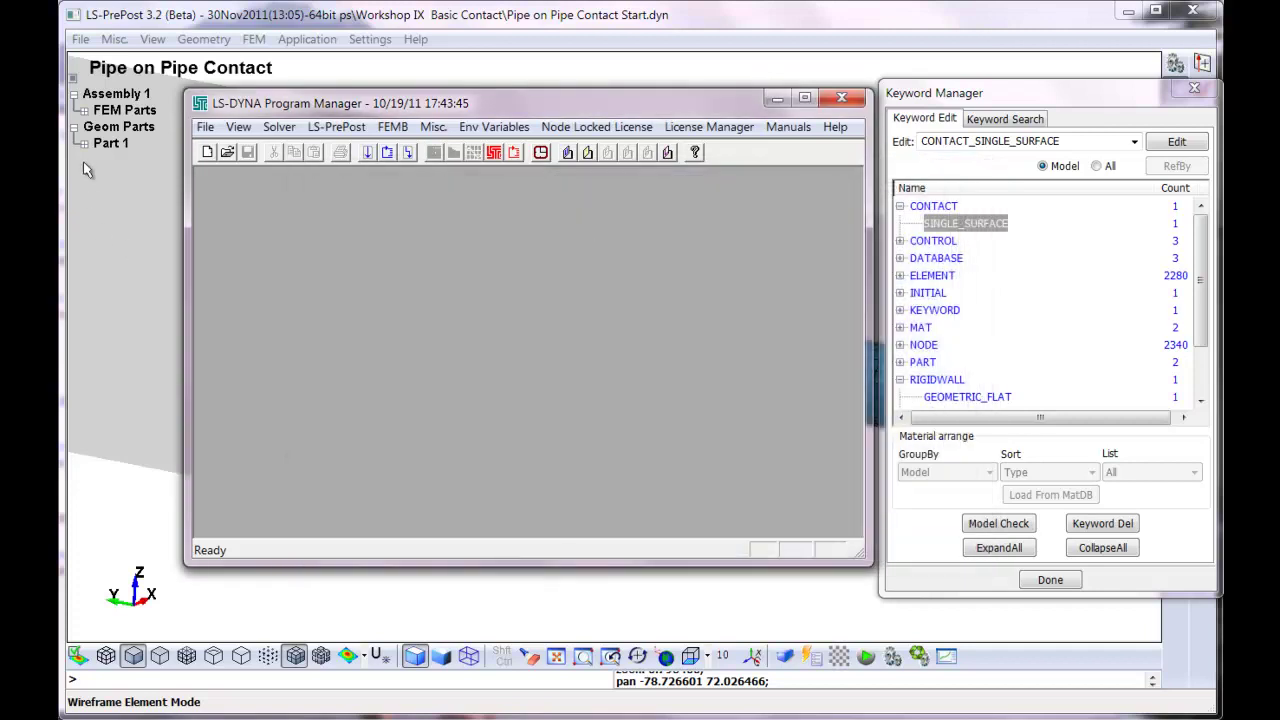
# Load the d3plot results file from LS-DYNA binary plot output.
pyautogui.click(80, 39)
pyautogui.moveTo(103, 68)
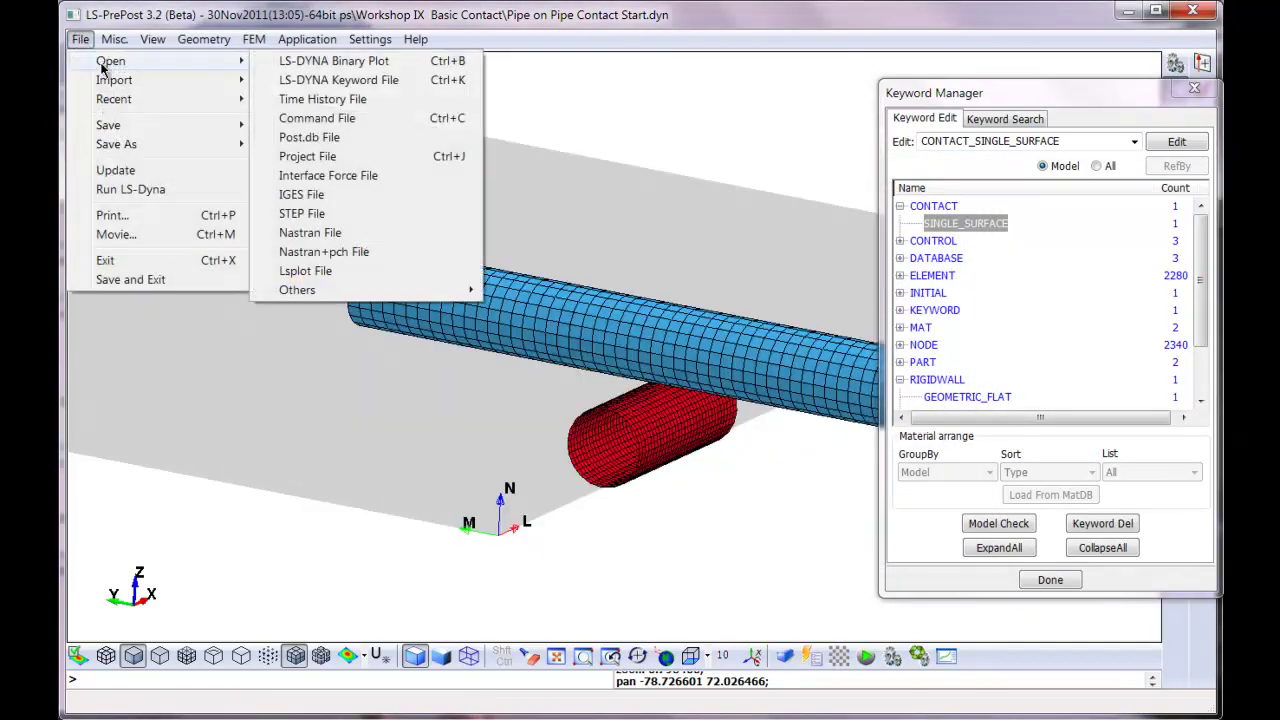
pyautogui.click(341, 62)
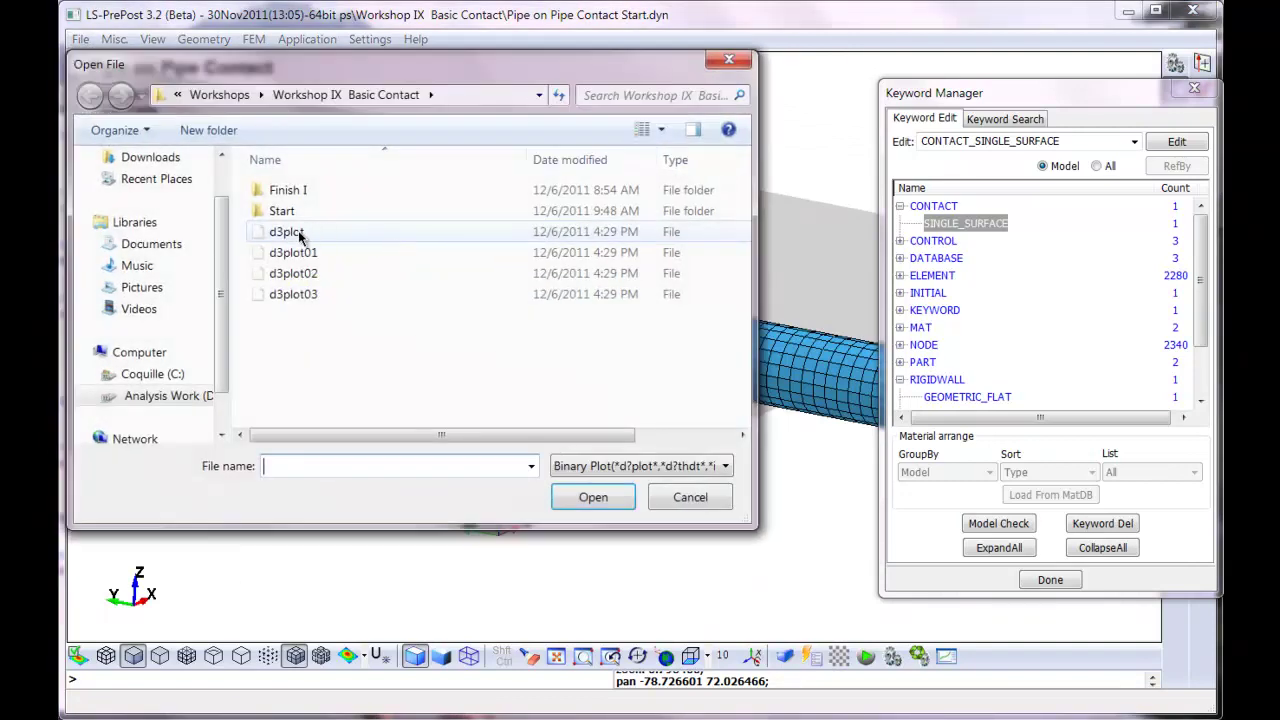
pyautogui.click(295, 233)
pyautogui.doubleClick(297, 234)
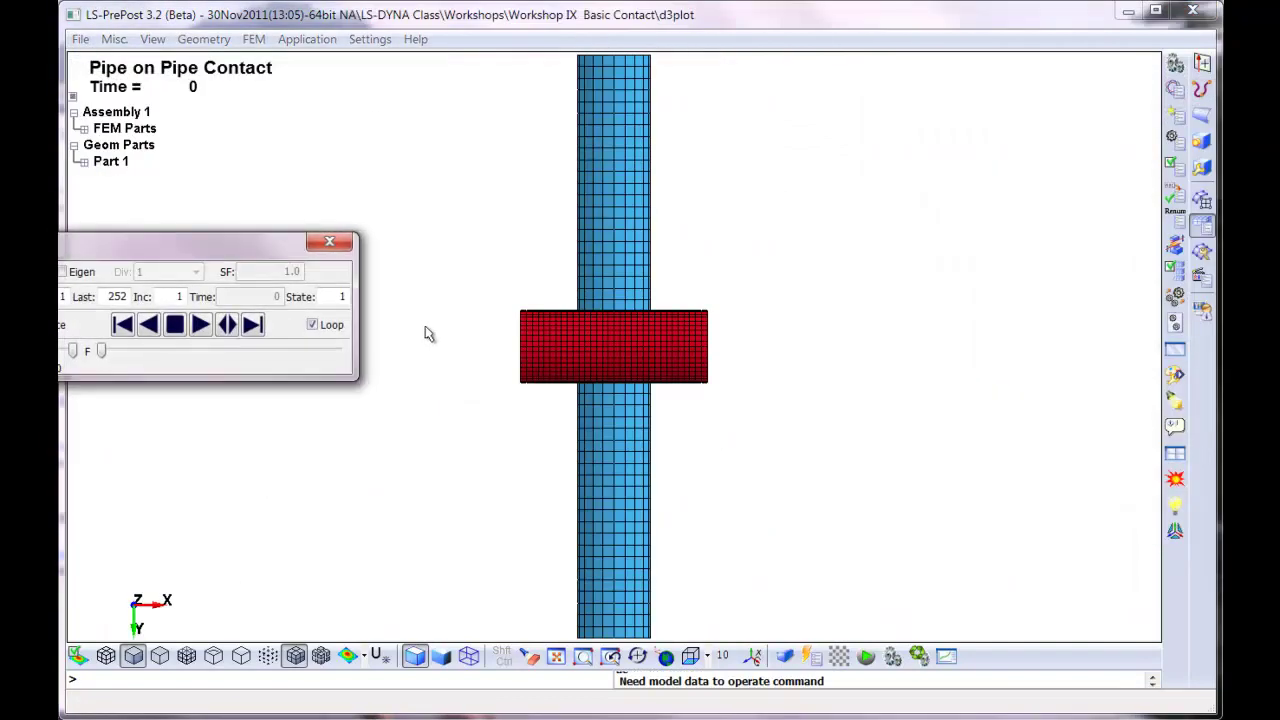
# Rotate and zoom onto the pipes and move the Animate dialog fully into view.
pyautogui.keyDown('ctrl'); pyautogui.moveTo(505, 206); pyautogui.dragTo(794, 400); pyautogui.keyUp('ctrl')
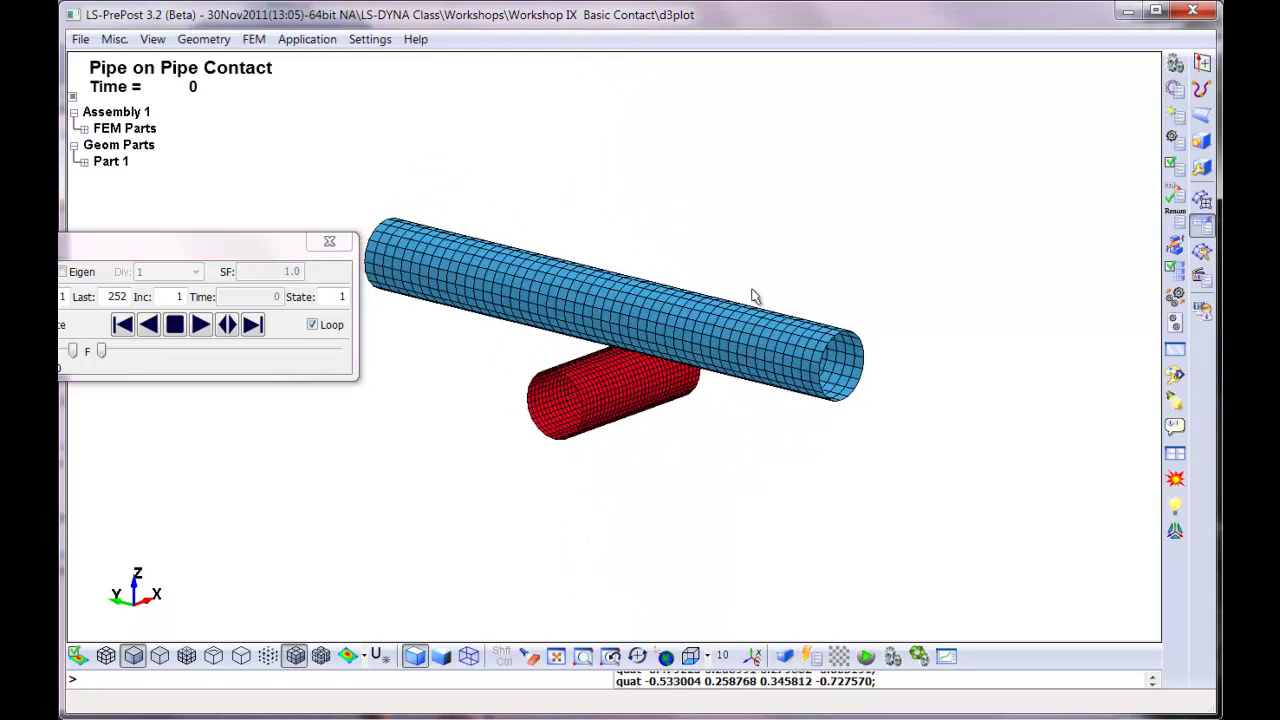
pyautogui.keyDown('ctrl'); pyautogui.moveTo(594, 290); pyautogui.dragTo(591, 263); pyautogui.keyUp('ctrl')
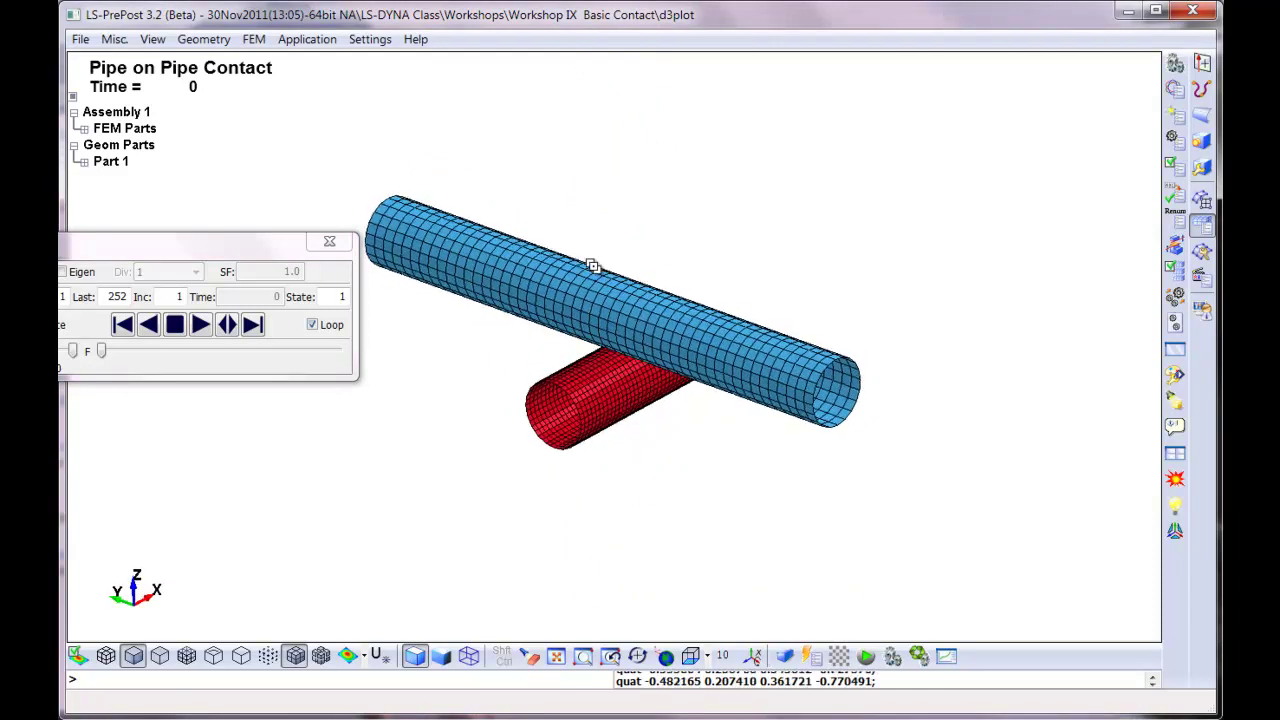
pyautogui.keyDown('ctrl'); pyautogui.moveTo(591, 263); pyautogui.dragTo(622, 525, button='right'); pyautogui.keyUp('ctrl')
pyautogui.keyDown('ctrl'); pyautogui.moveTo(633, 186); pyautogui.dragTo(637, 329, button='right'); pyautogui.keyUp('ctrl')
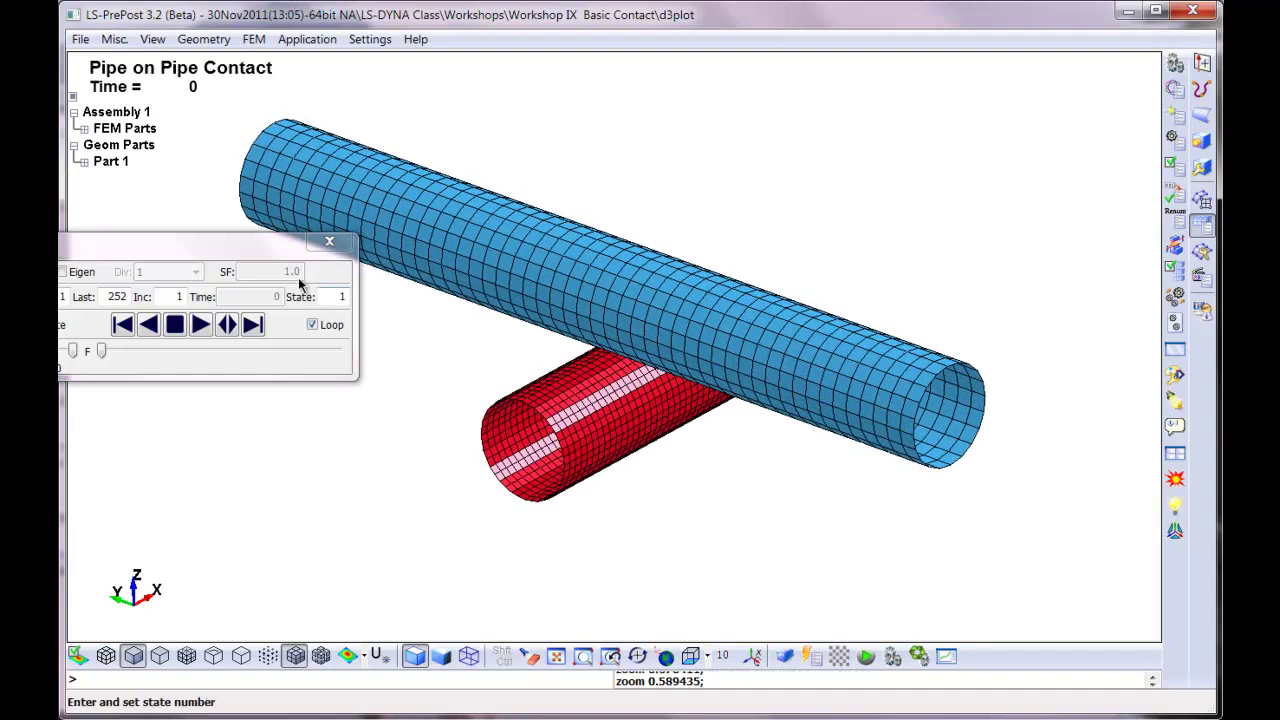
pyautogui.moveTo(209, 242); pyautogui.dragTo(487, 377)
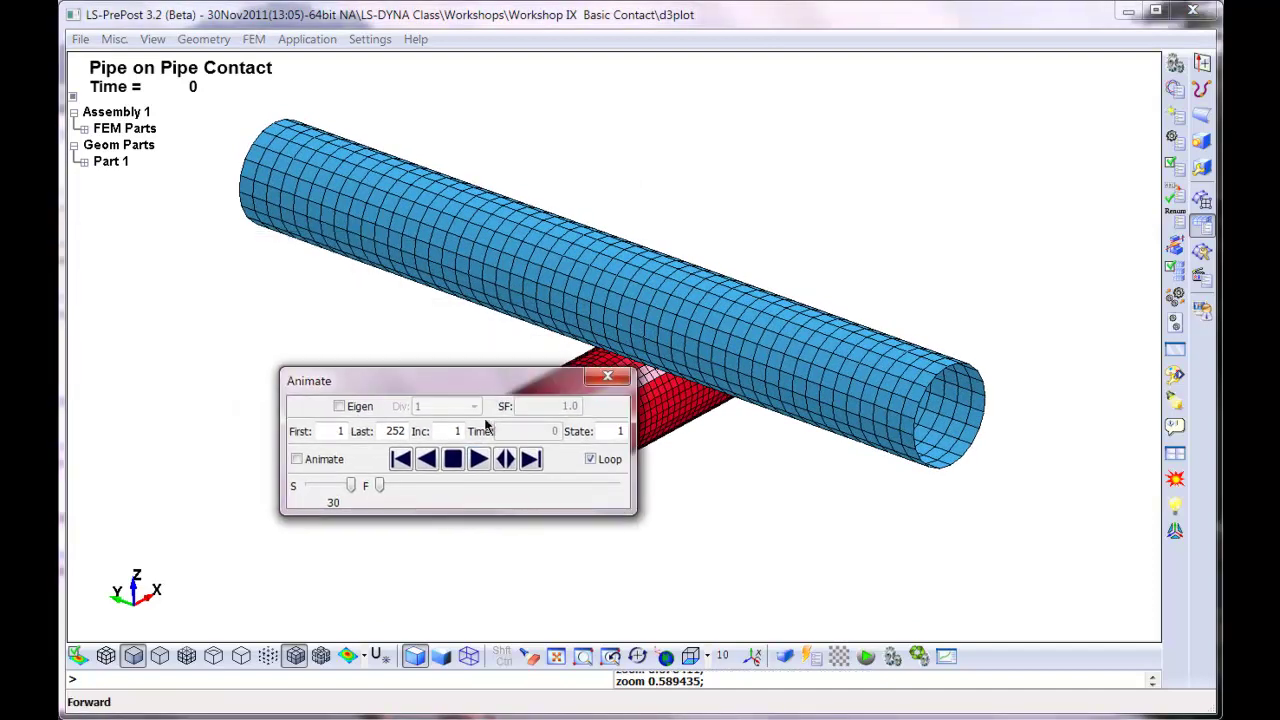
# Play the animation forward while rotating, panning and zooming onto the crushed blue pipe.
pyautogui.click(479, 463)
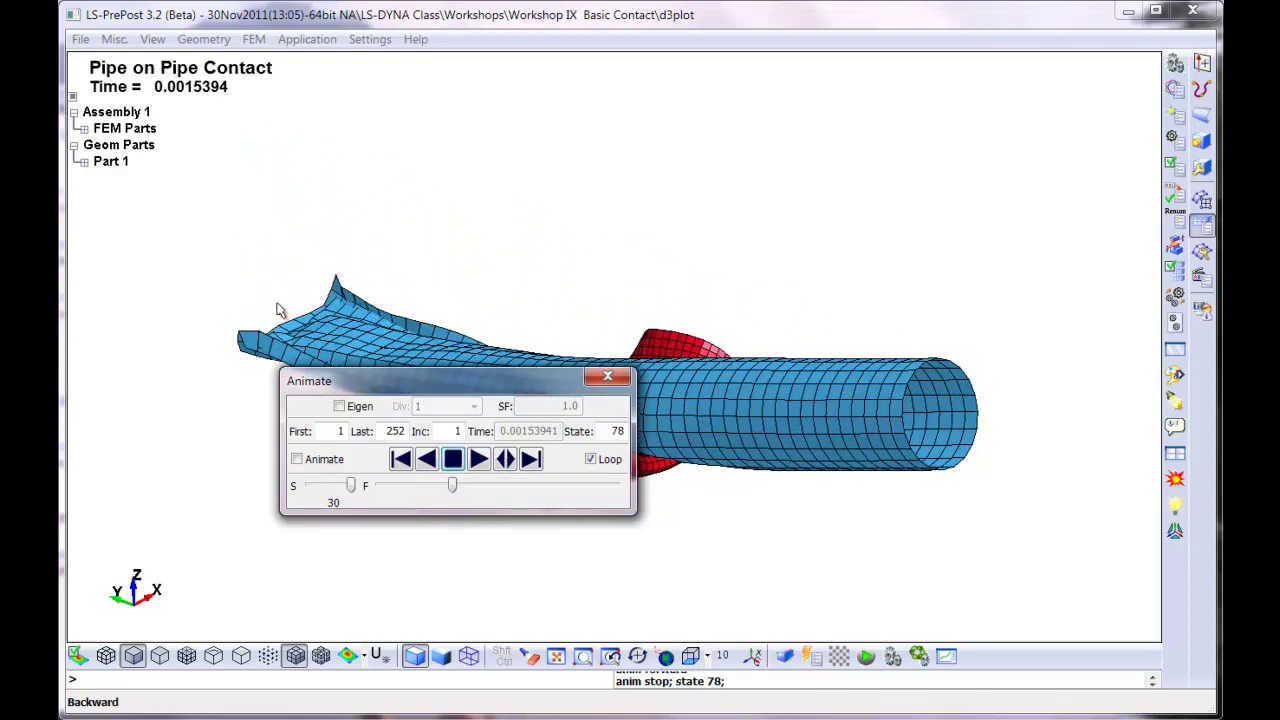
pyautogui.keyDown('shift'); pyautogui.moveTo(270, 315); pyautogui.dragTo(749, 380); pyautogui.keyUp('shift')
pyautogui.middleClick(703, 274)
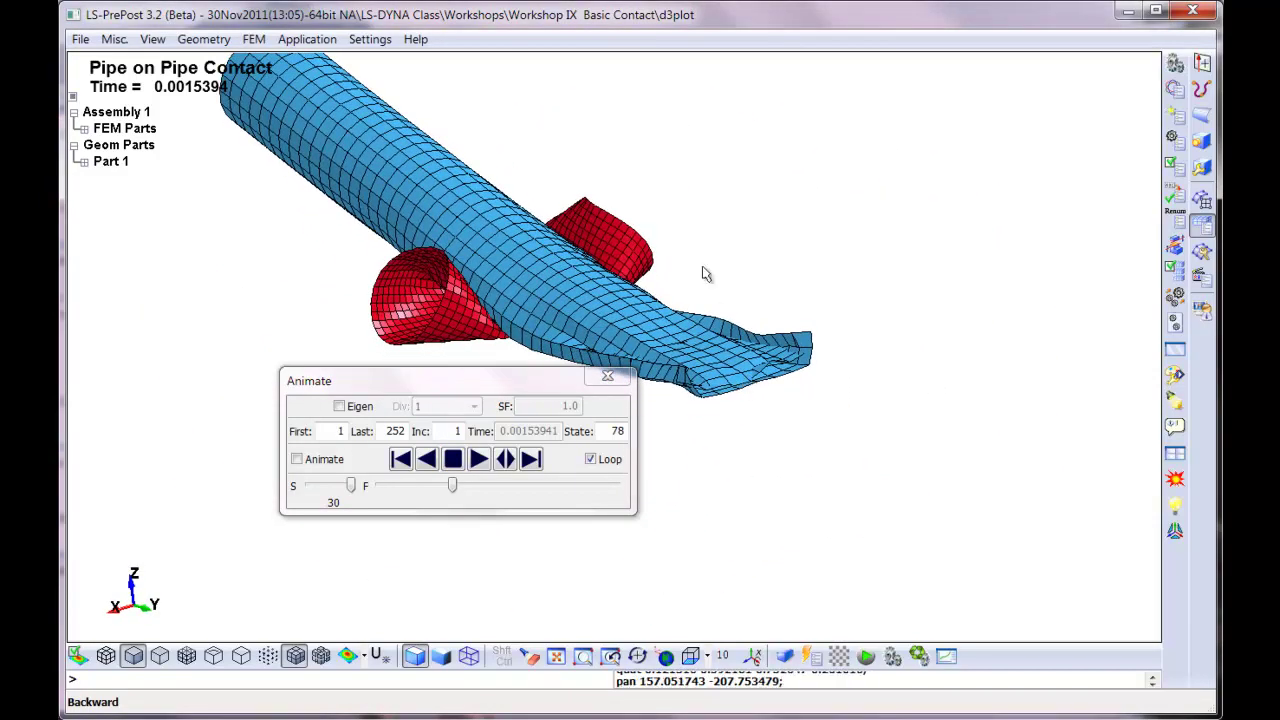
pyautogui.scroll(3, 766, 443)
pyautogui.scroll(5, 789, 569)
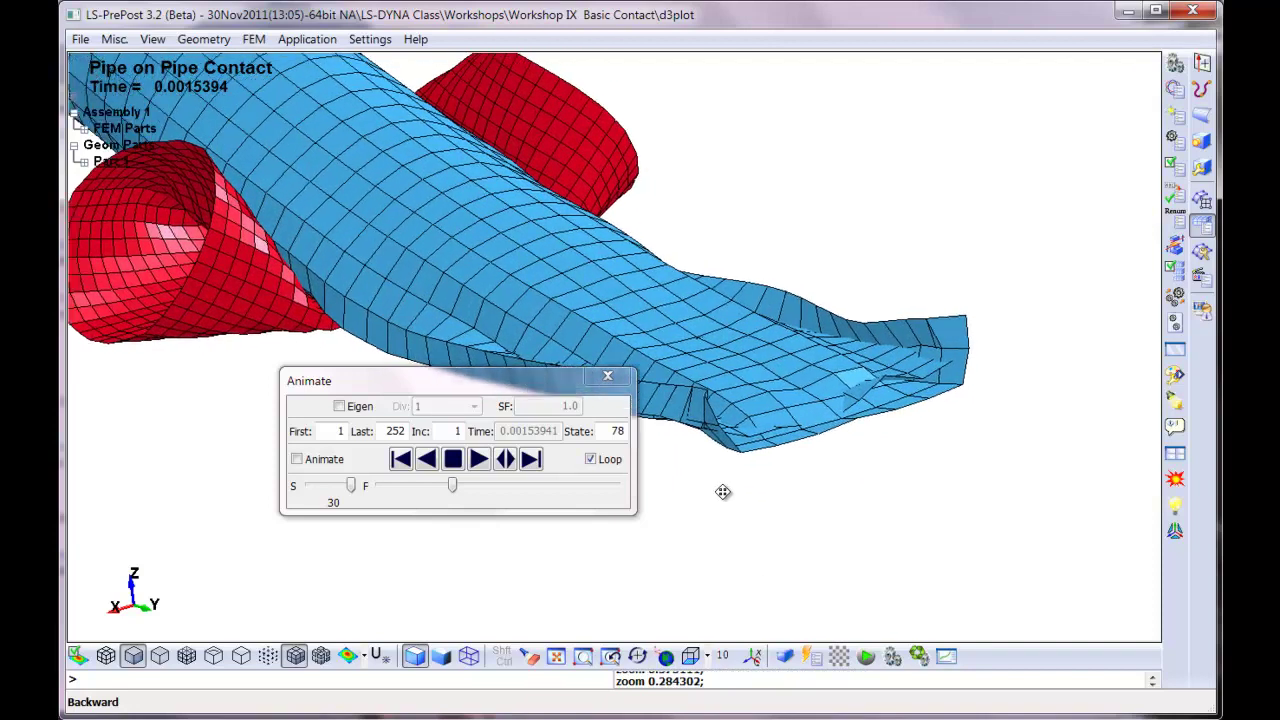
pyautogui.keyDown('shift'); pyautogui.moveTo(723, 491); pyautogui.dragTo(708, 443, button='middle'); pyautogui.keyUp('shift')
pyautogui.keyDown('shift'); pyautogui.moveTo(708, 443); pyautogui.dragTo(729, 534); pyautogui.keyUp('shift')
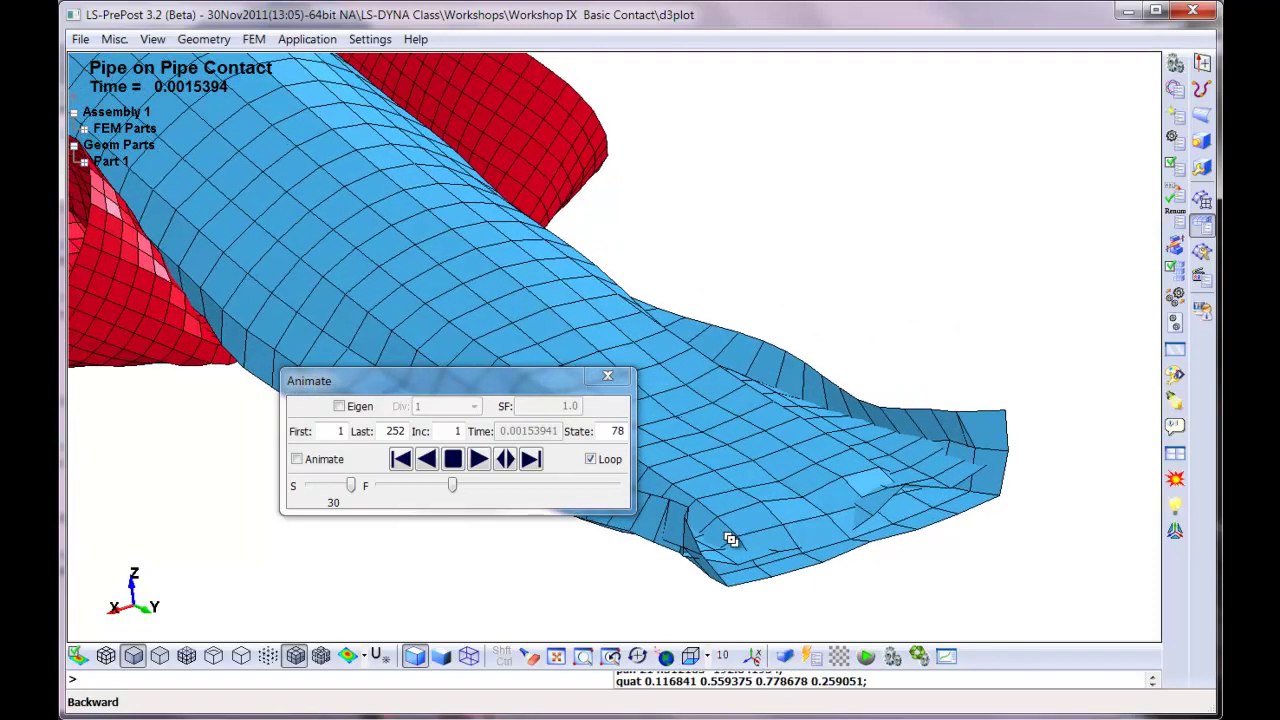
pyautogui.scroll(2, 726, 510)
pyautogui.keyDown('shift'); pyautogui.moveTo(723, 491); pyautogui.dragTo(707, 397, button='middle'); pyautogui.keyUp('shift')
pyautogui.scroll(3, 766, 423)
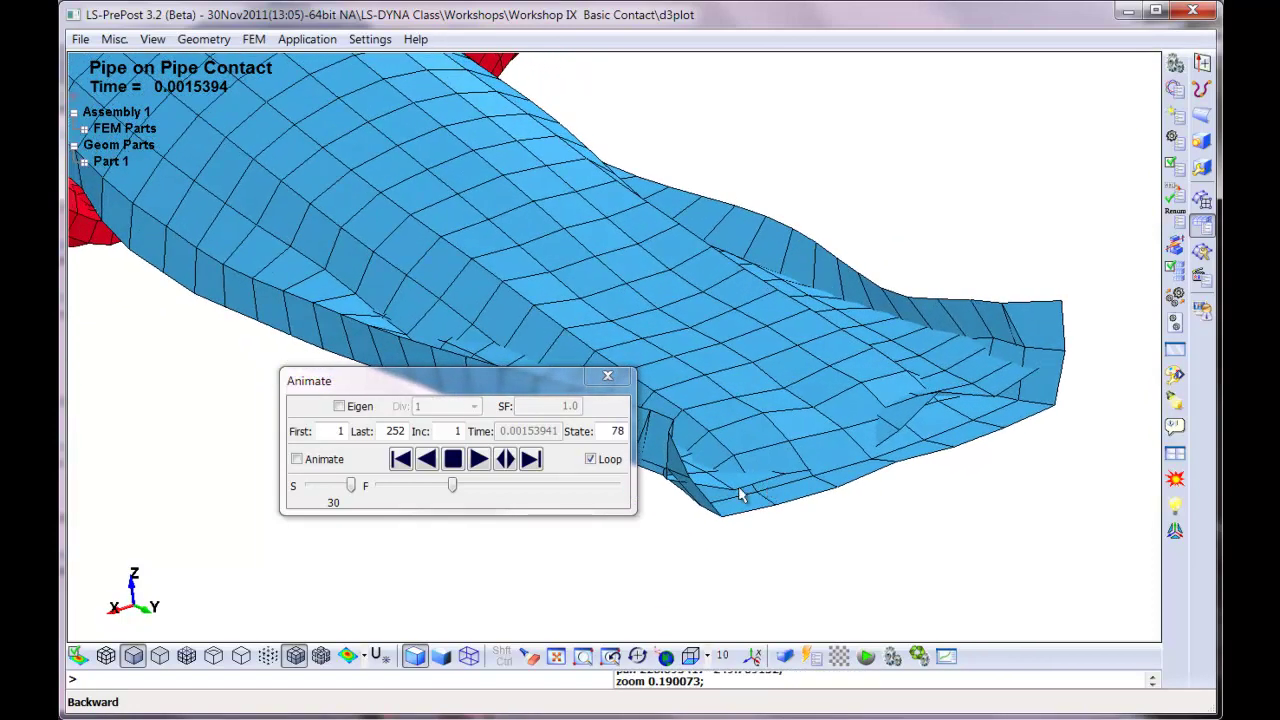
# Play forward to state 110, then backward to state 68.
pyautogui.click(503, 468)
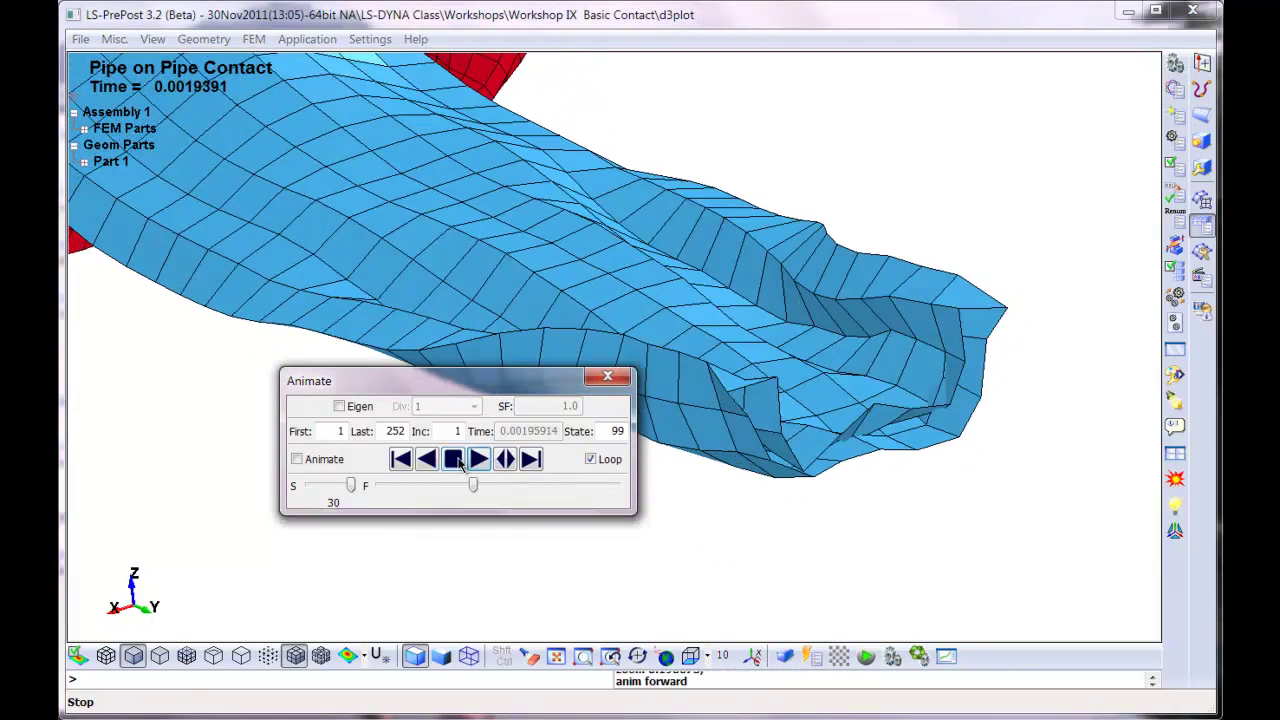
pyautogui.click(458, 462)
pyautogui.click(427, 460)
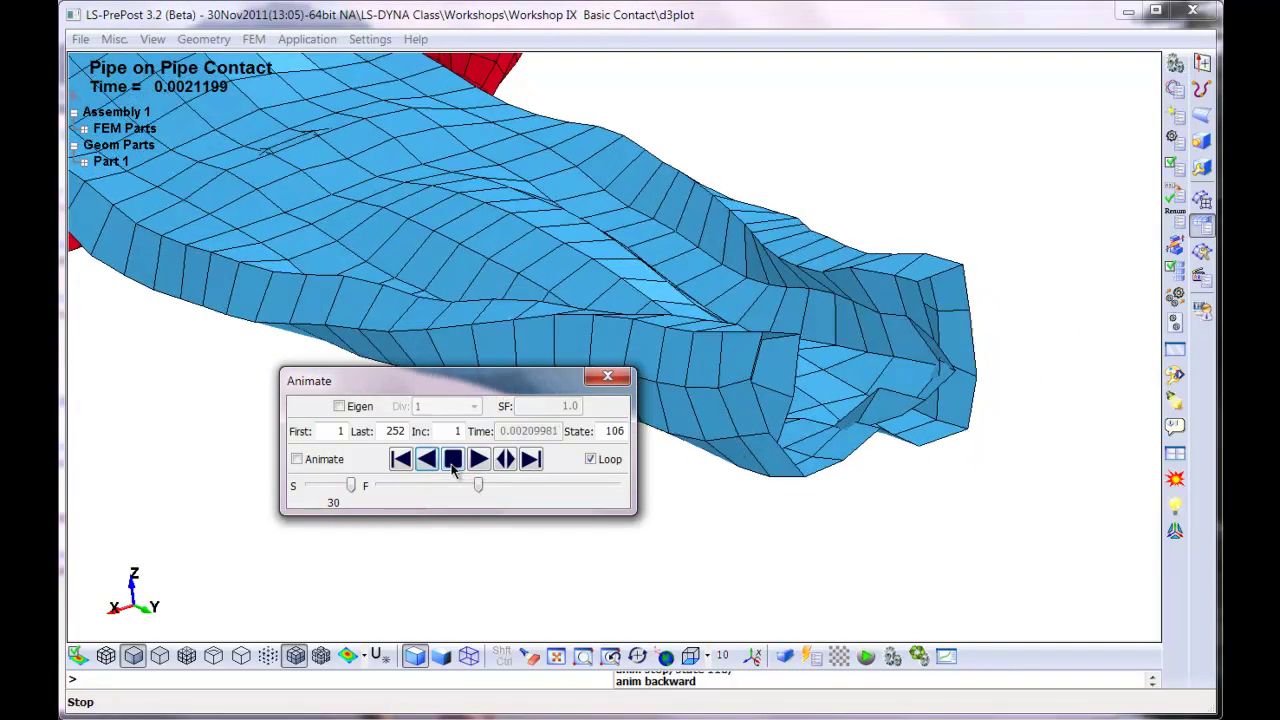
pyautogui.click(452, 466)
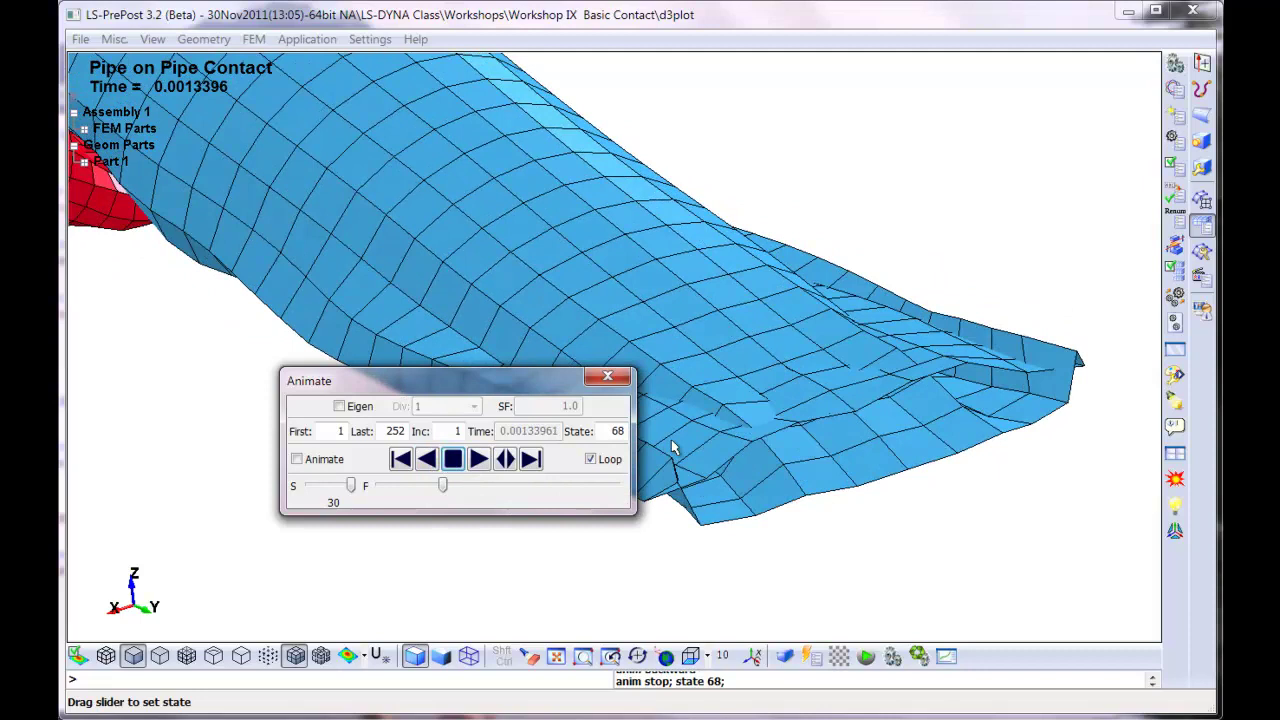
# Step forward state by state to state 82, then close the animation controls.
pyautogui.click(530, 459)
pyautogui.click(531, 460)
pyautogui.click(533, 463)
pyautogui.click(534, 465)
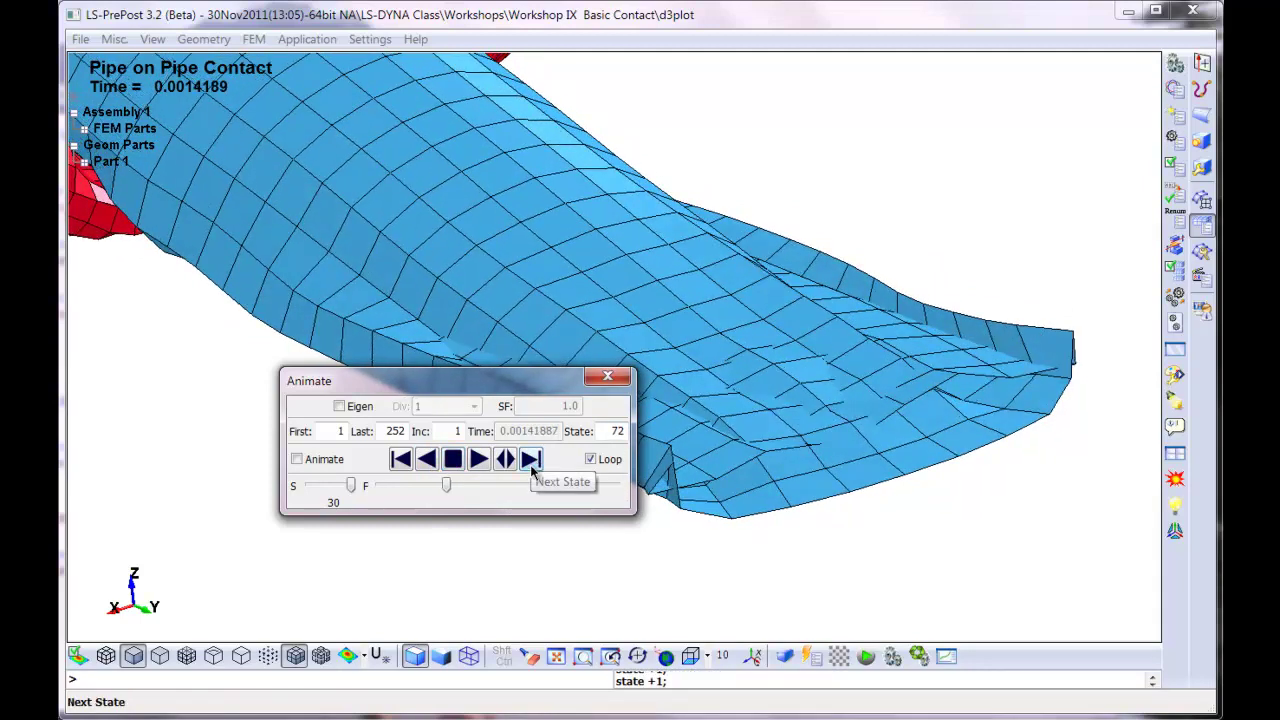
pyautogui.click(531, 462)
pyautogui.click(531, 462)
pyautogui.click(531, 462)
pyautogui.click(531, 462)
pyautogui.click(531, 462)
pyautogui.click(531, 462)
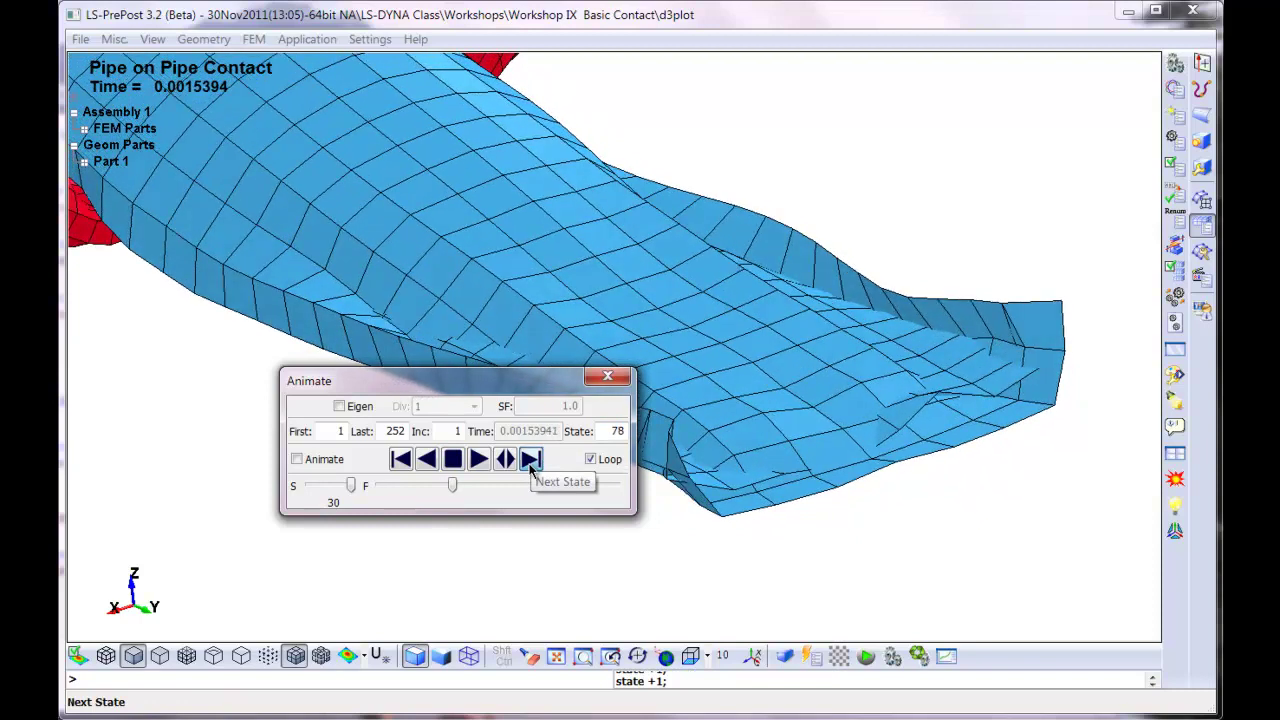
pyautogui.click(531, 462)
pyautogui.click(531, 462)
pyautogui.click(531, 462)
pyautogui.click(531, 462)
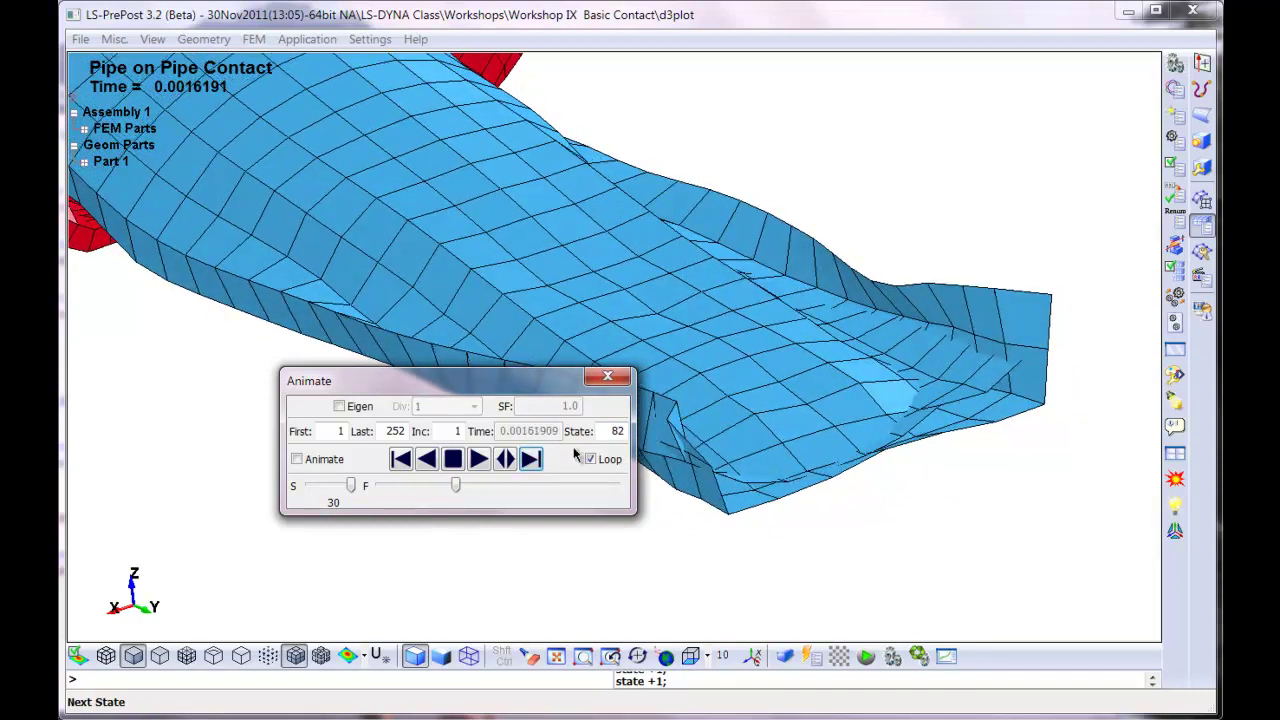
pyautogui.click(607, 378)
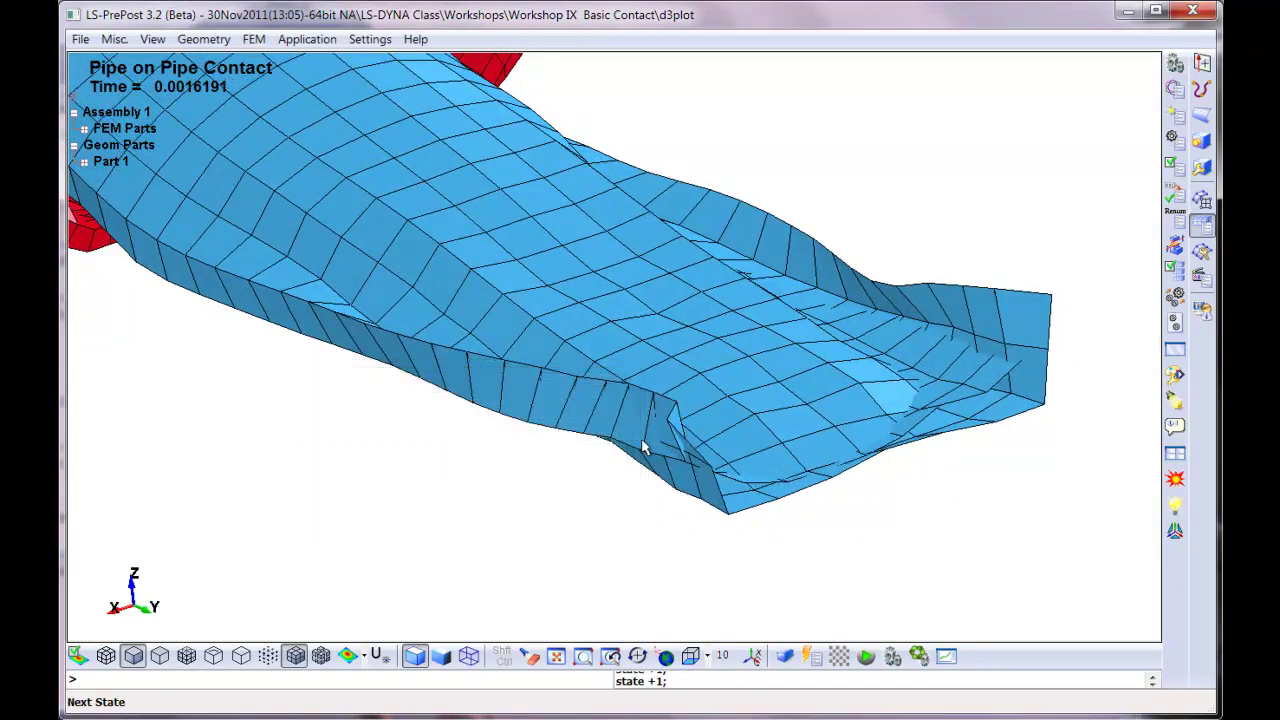
# Reload Pipe on Pipe Contact Start.dyn as a separate model and orbit it obliquely.
pyautogui.click(80, 40)
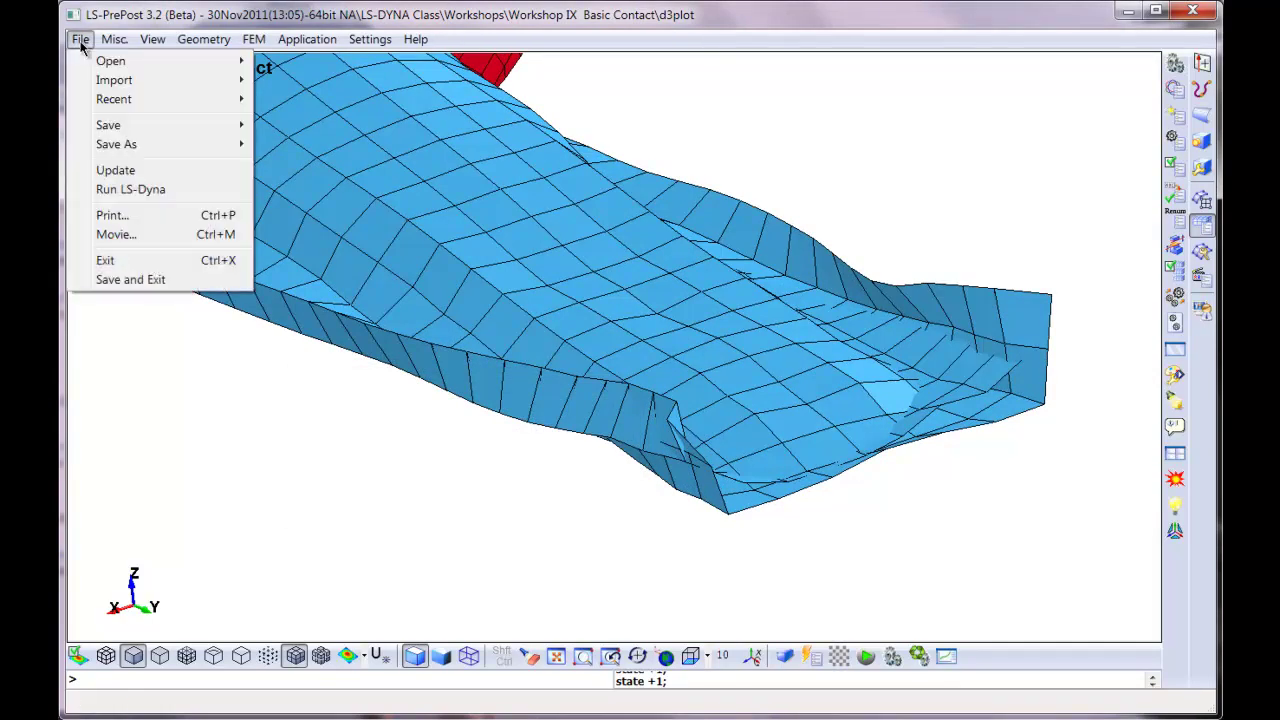
pyautogui.moveTo(102, 66)
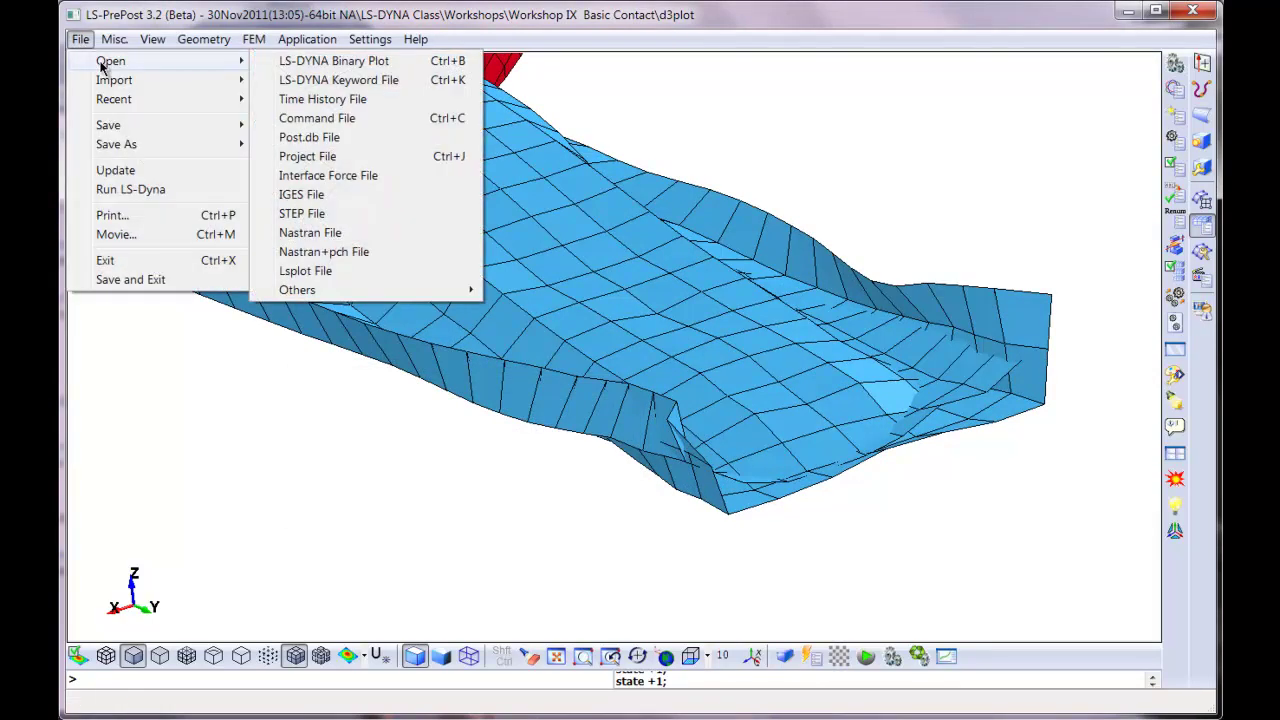
pyautogui.click(343, 80)
pyautogui.click(398, 294)
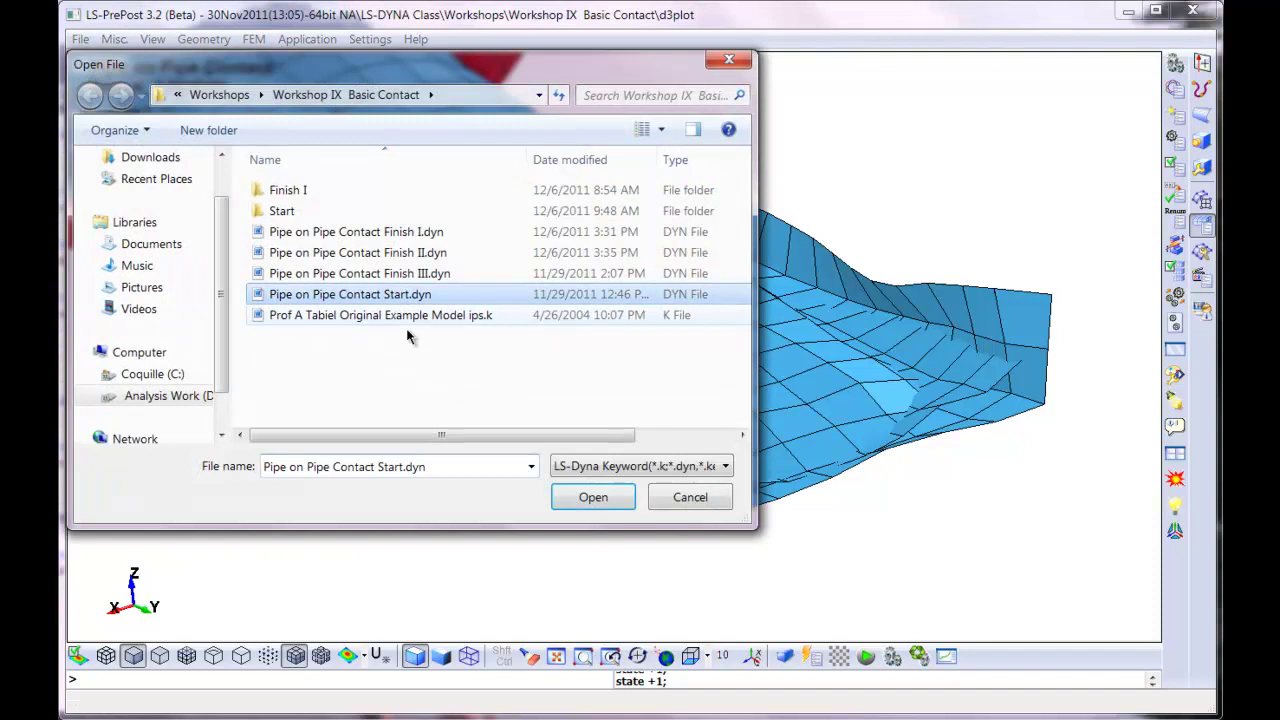
pyautogui.click(590, 497)
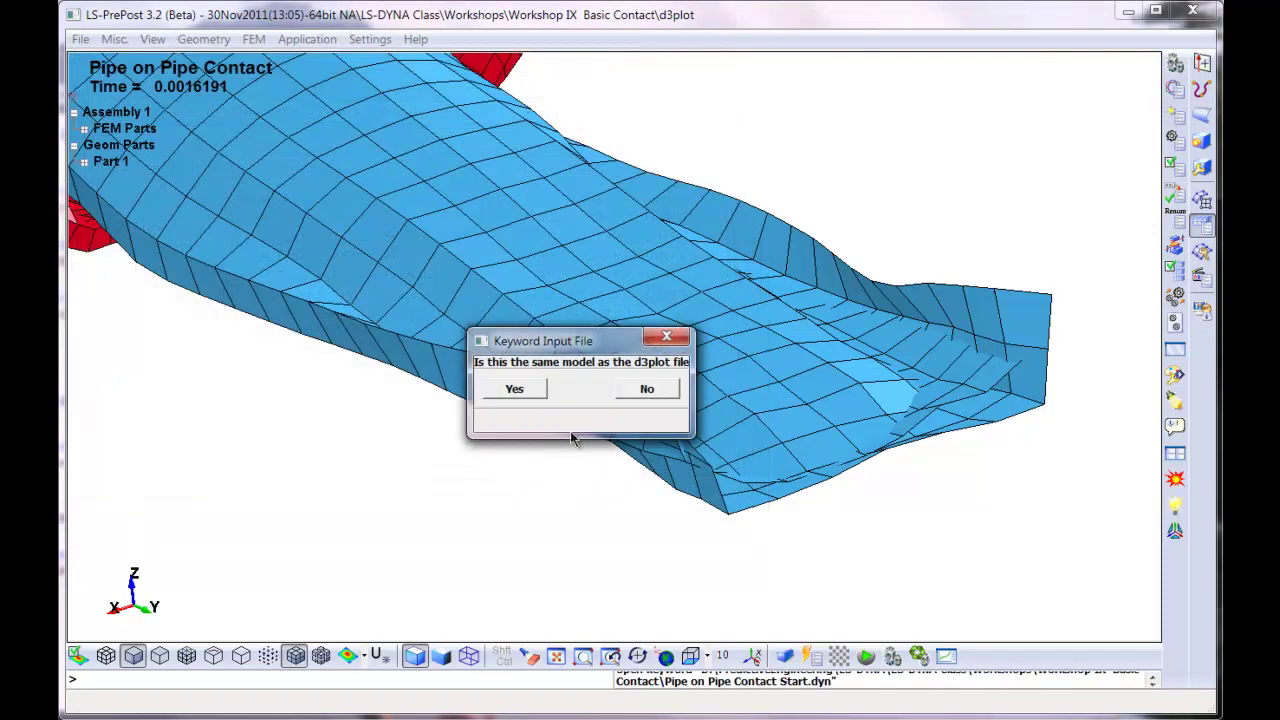
pyautogui.click(645, 391)
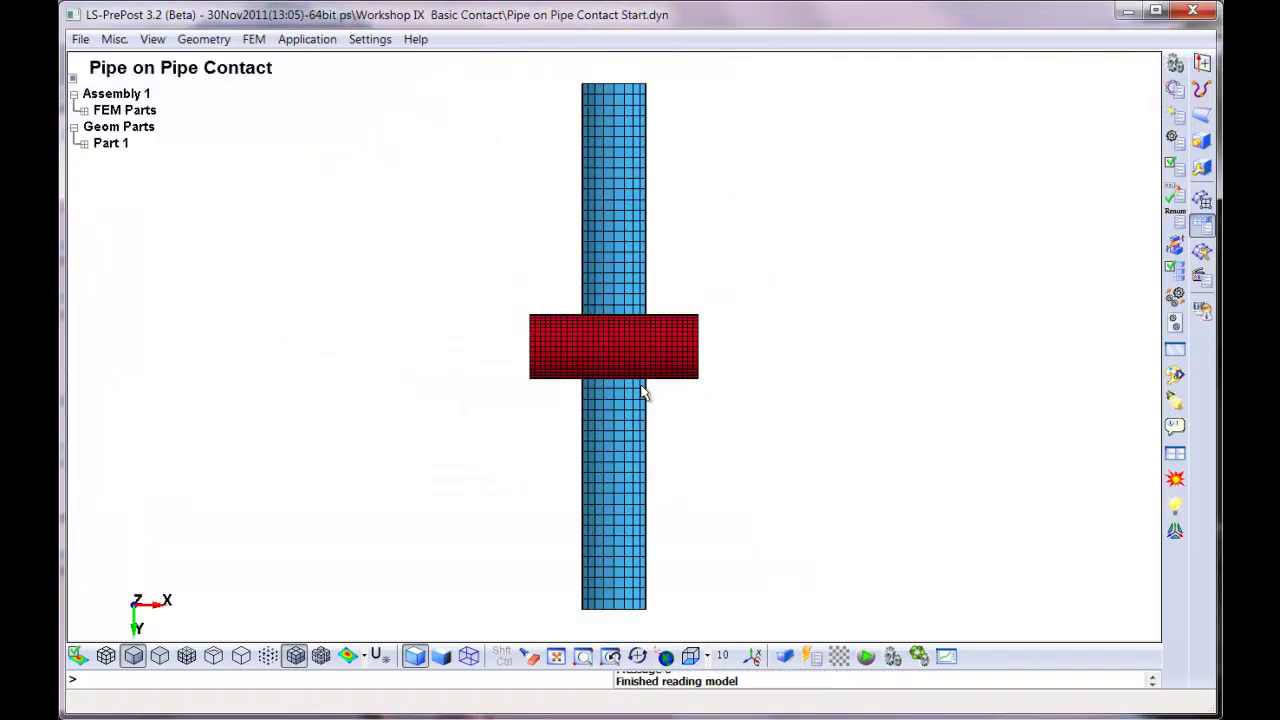
pyautogui.keyDown('ctrl'); pyautogui.moveTo(651, 199); pyautogui.dragTo(729, 520); pyautogui.keyUp('ctrl')
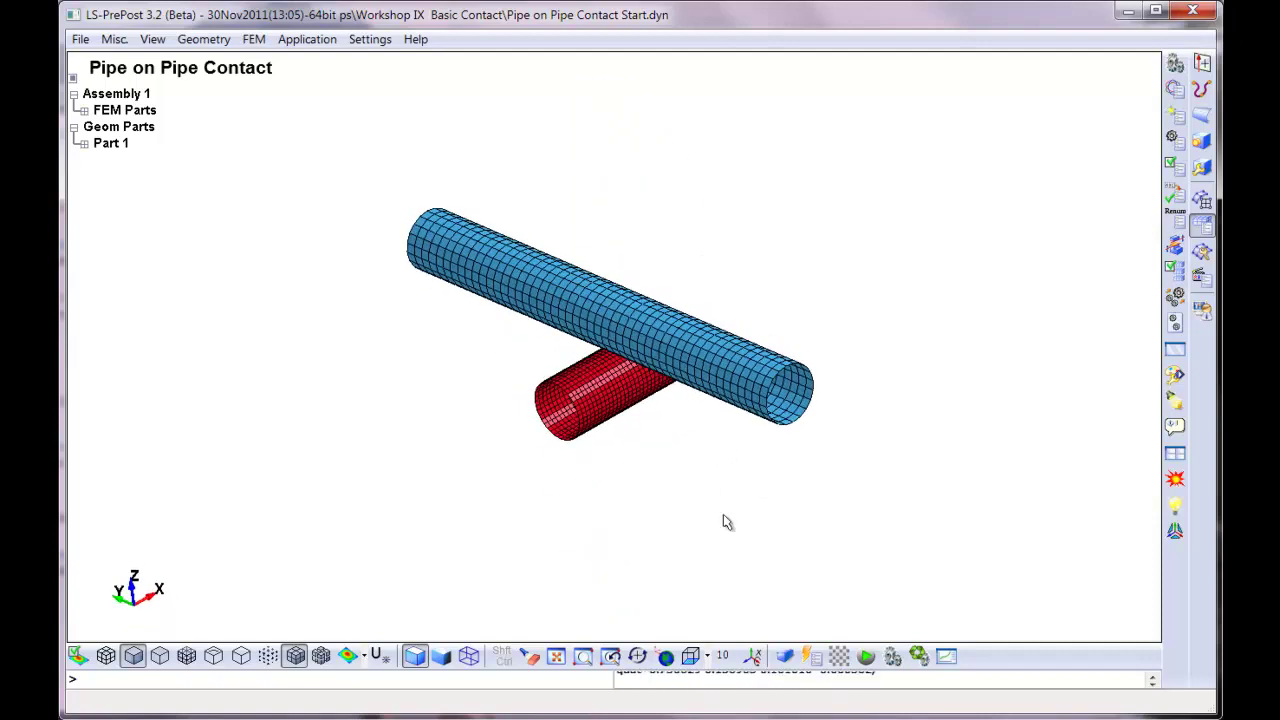
# Open the Keyword Manager showing only the keywords used in the model.
pyautogui.click(1179, 95)
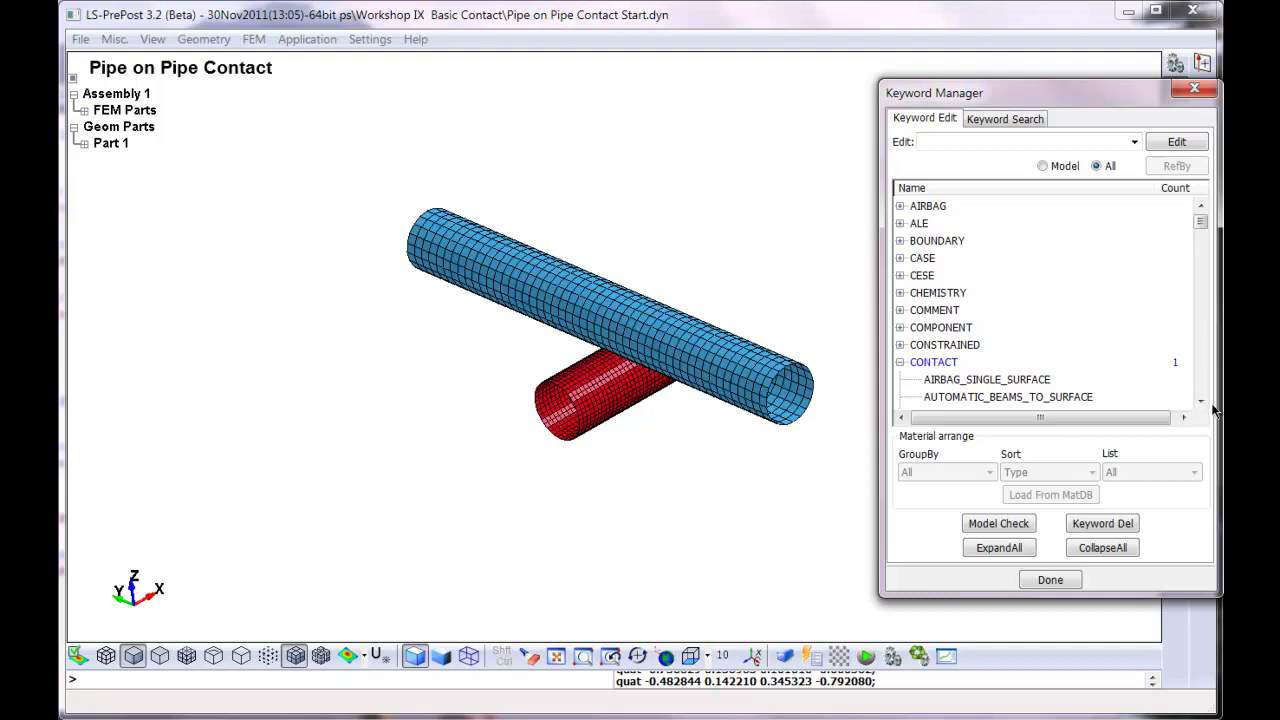
pyautogui.scroll(-2, 1205, 401)
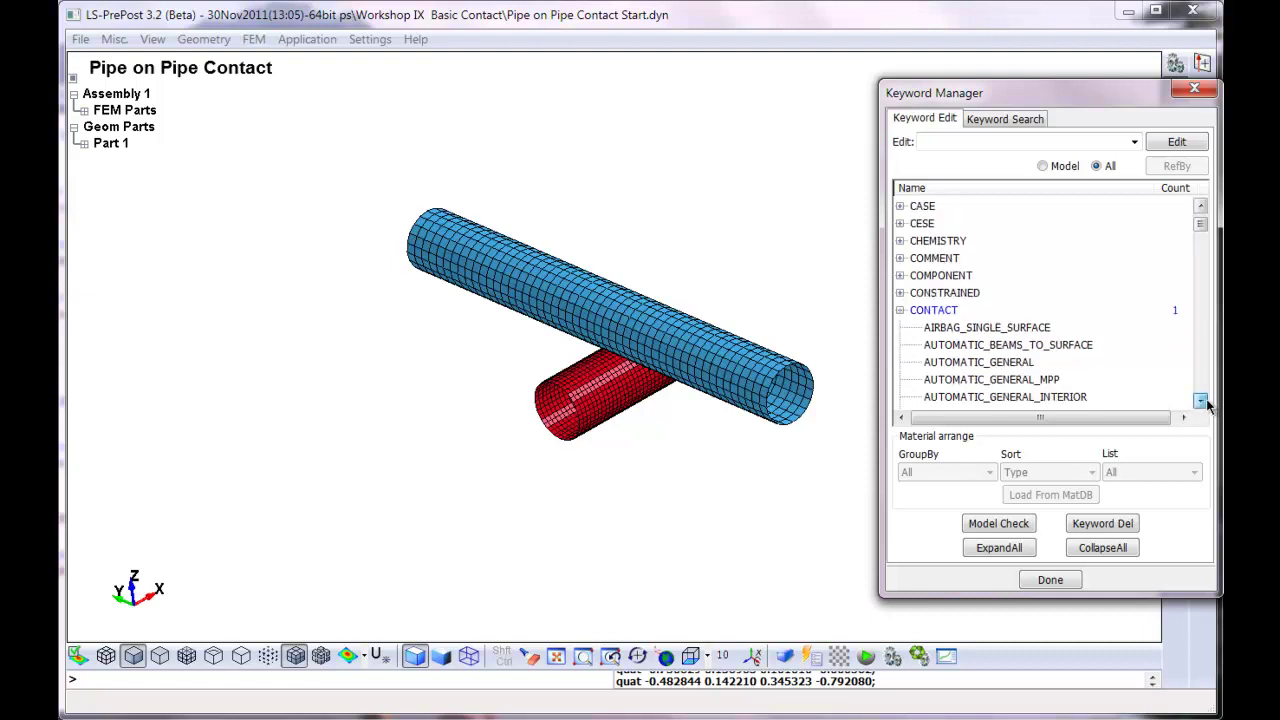
pyautogui.click(1045, 168)
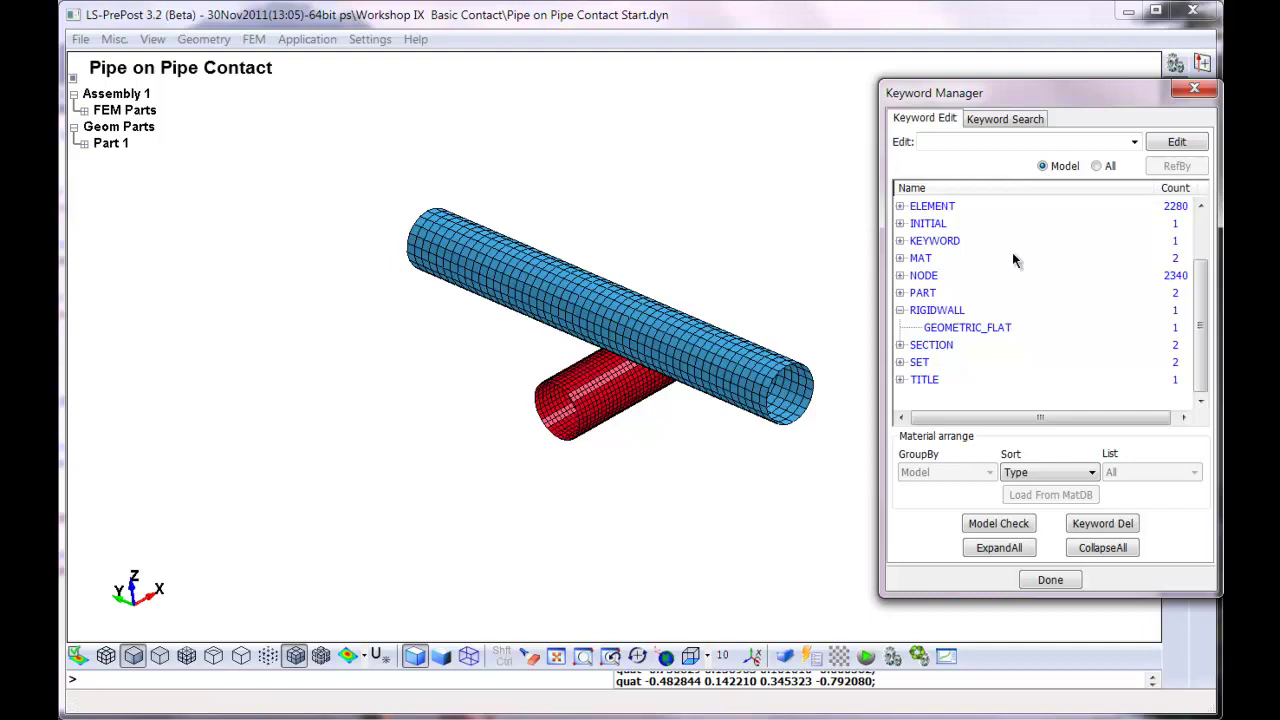
pyautogui.scroll(2, 1200, 362)
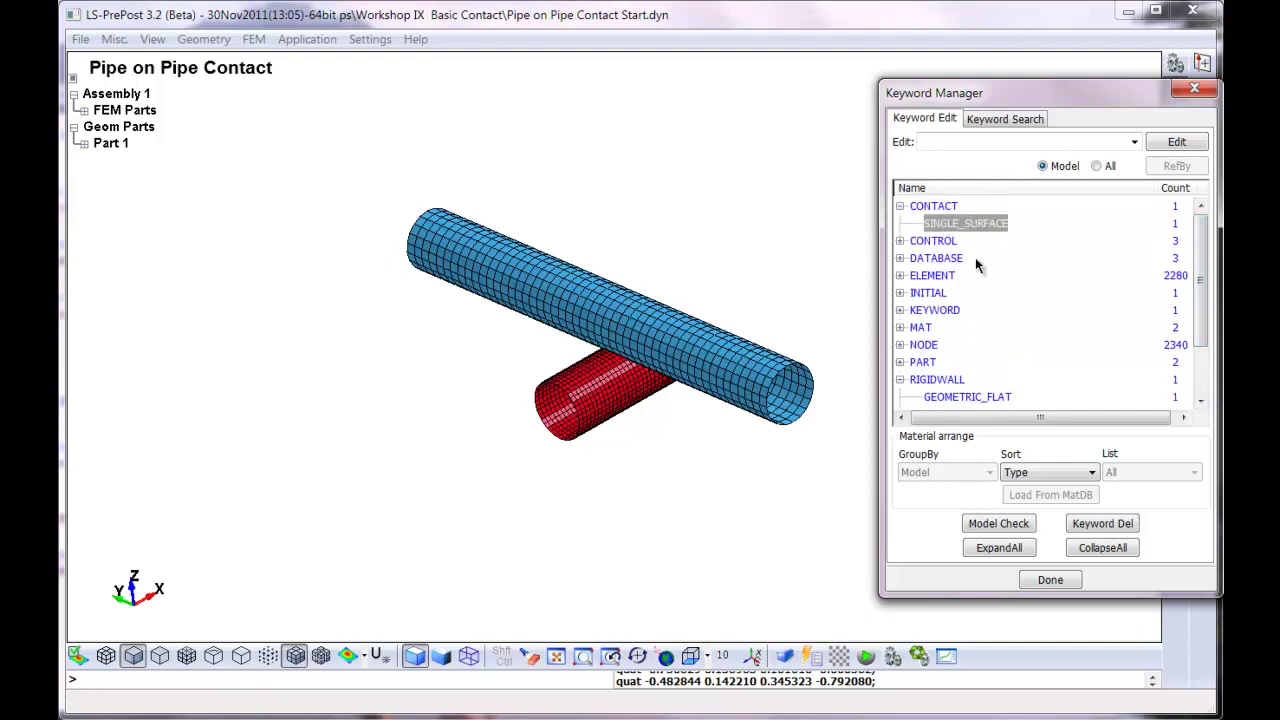
# Delete the CONTACT_SINGLE_SURFACE keyword and list all available contact keywords.
pyautogui.click(968, 226)
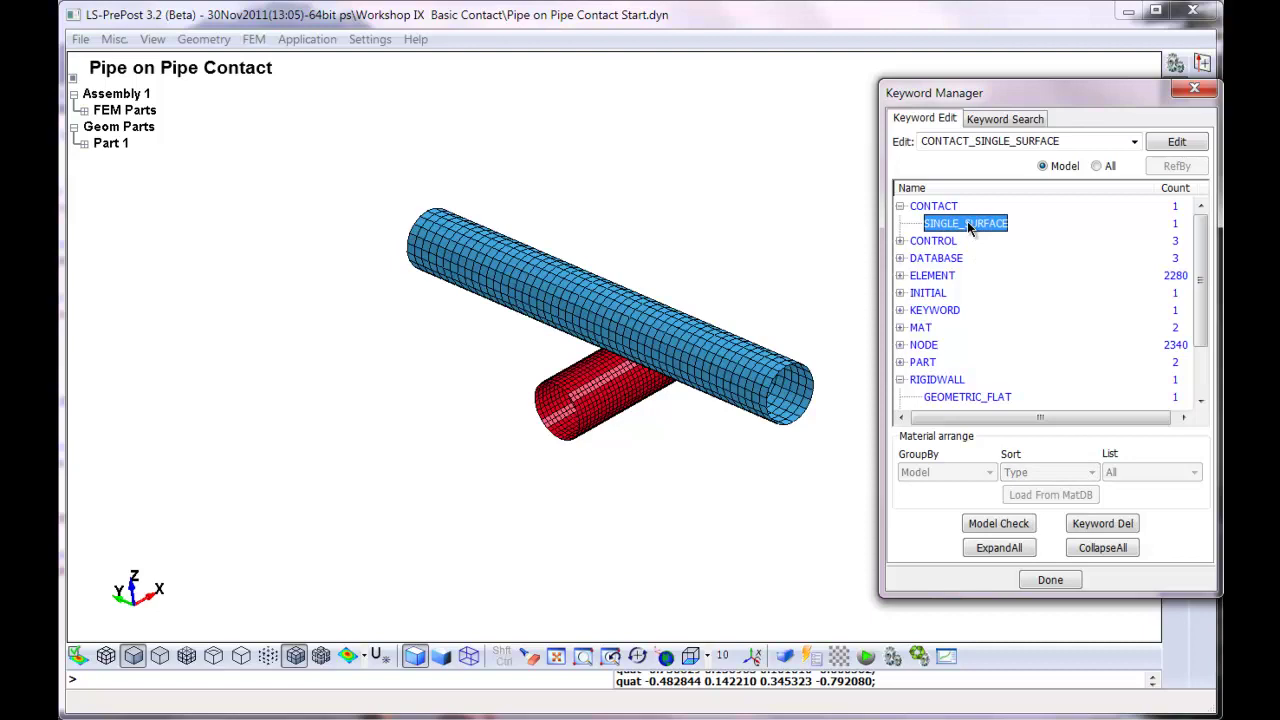
pyautogui.rightClick(968, 228)
pyautogui.click(1020, 234)
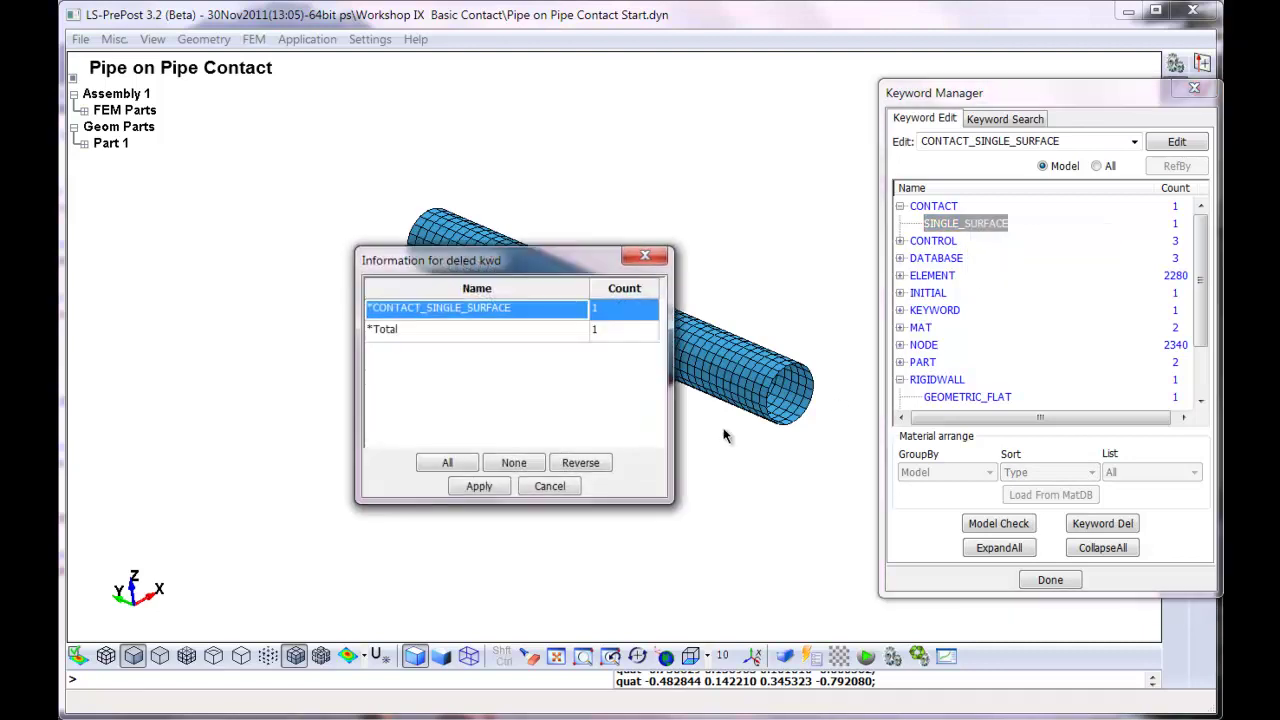
pyautogui.click(479, 486)
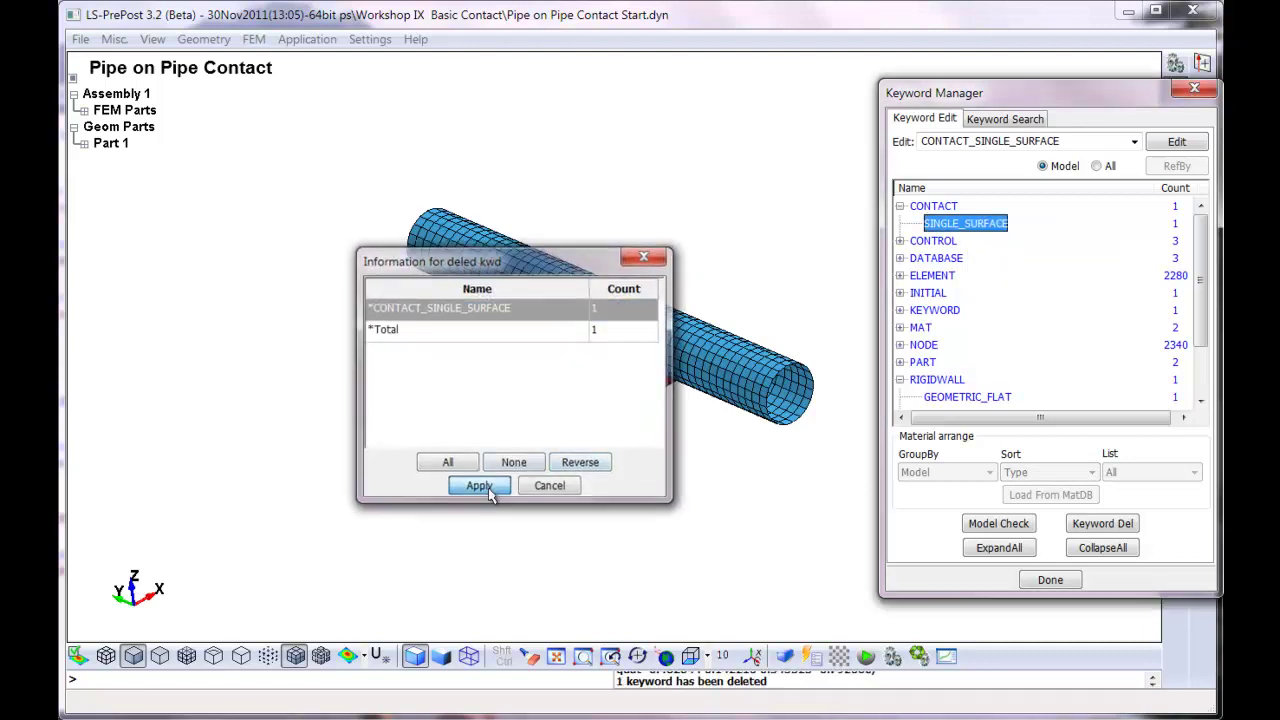
pyautogui.click(1098, 166)
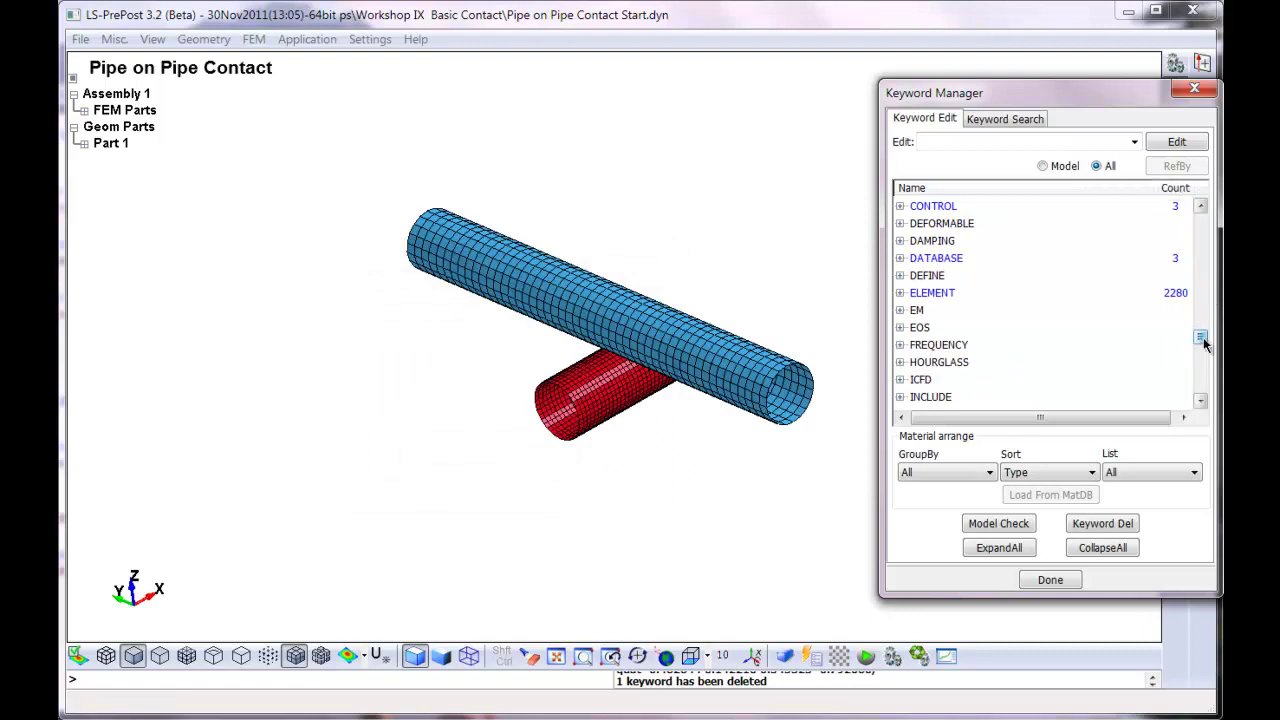
pyautogui.moveTo(1204, 342); pyautogui.dragTo(1212, 250)
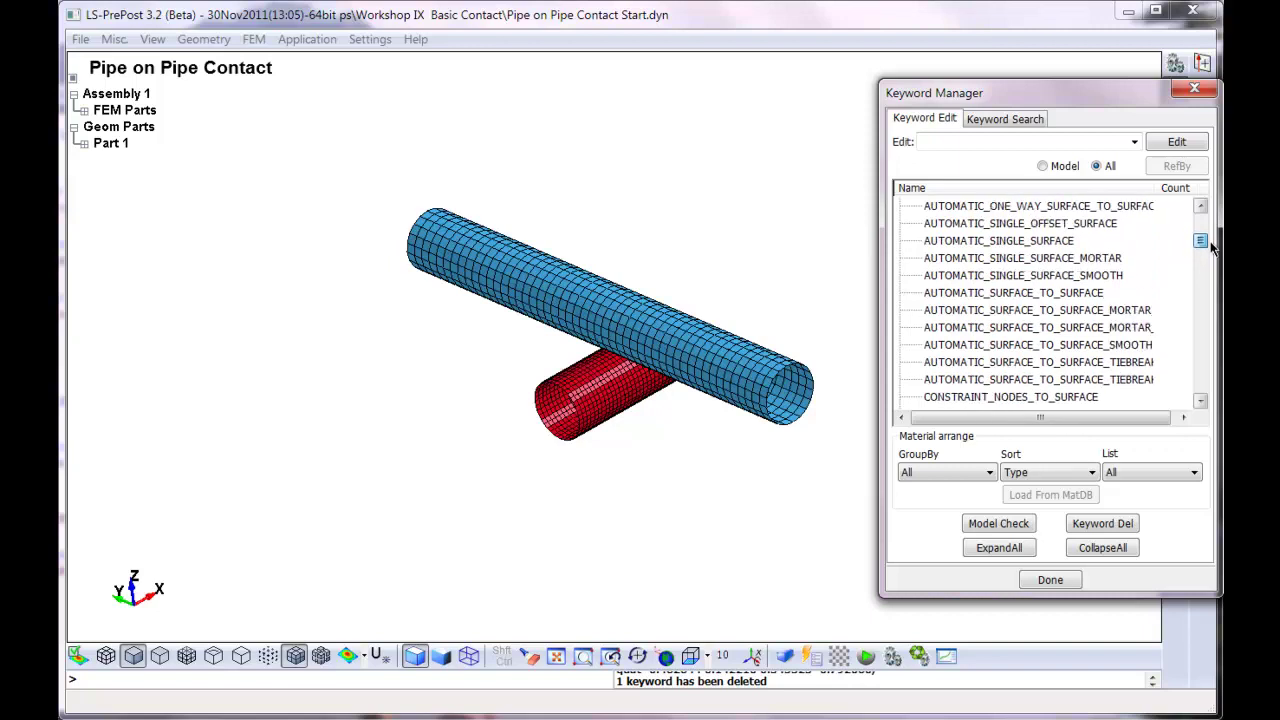
# Create a new CONTACT_AUTOMATIC_SINGLE_SURFACE definition with contact ID 1.
pyautogui.doubleClick(1030, 242)
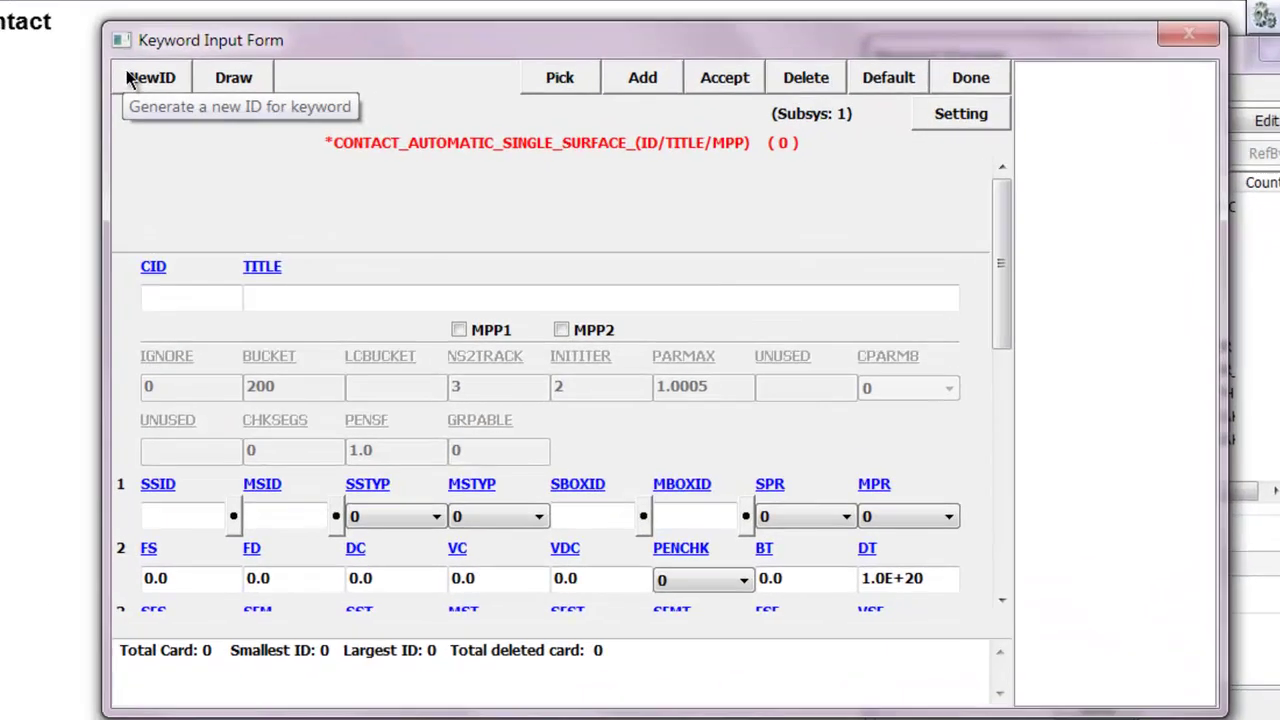
pyautogui.click(307, 102)
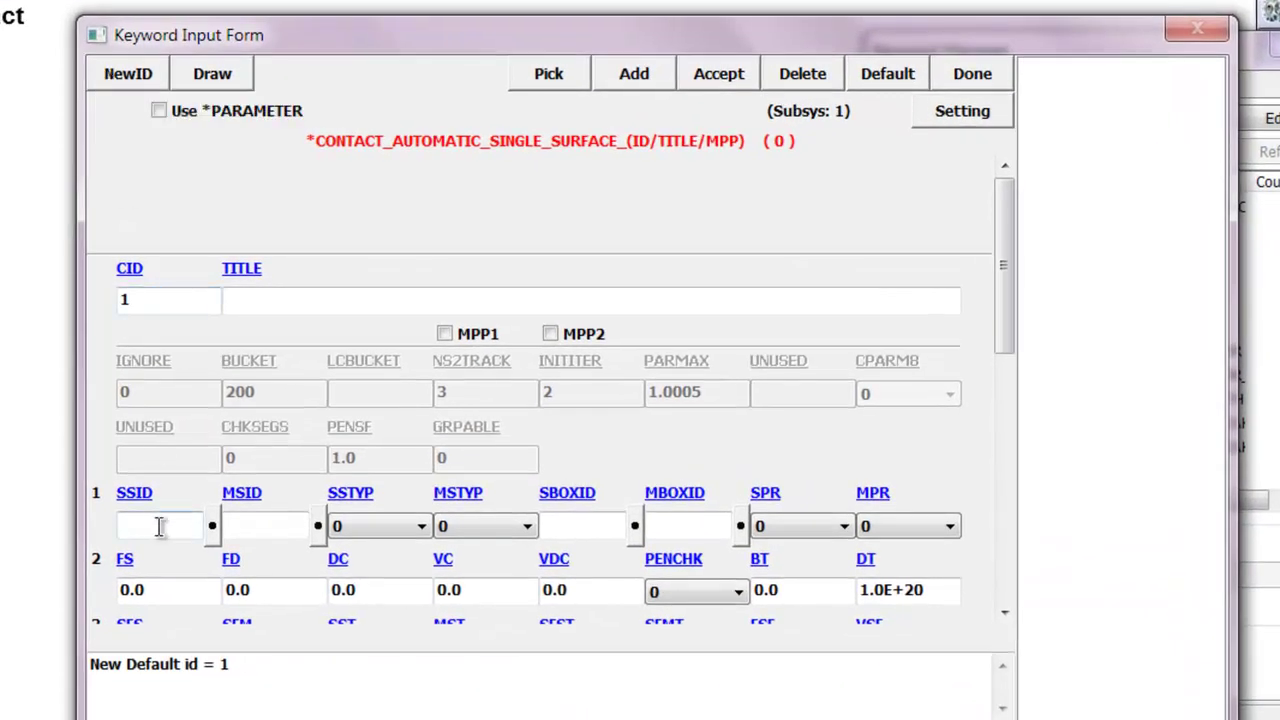
pyautogui.moveTo(1000, 257); pyautogui.dragTo(1004, 314)
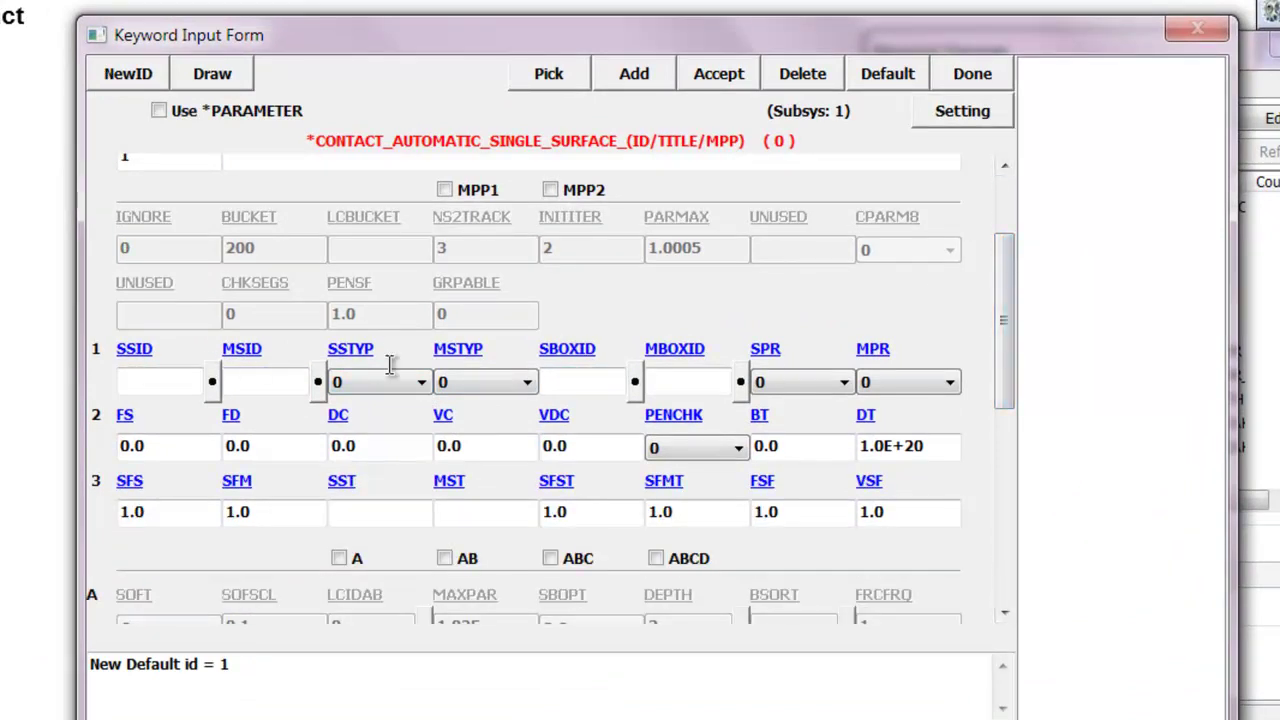
pyautogui.moveTo(1014, 332); pyautogui.dragTo(1006, 371)
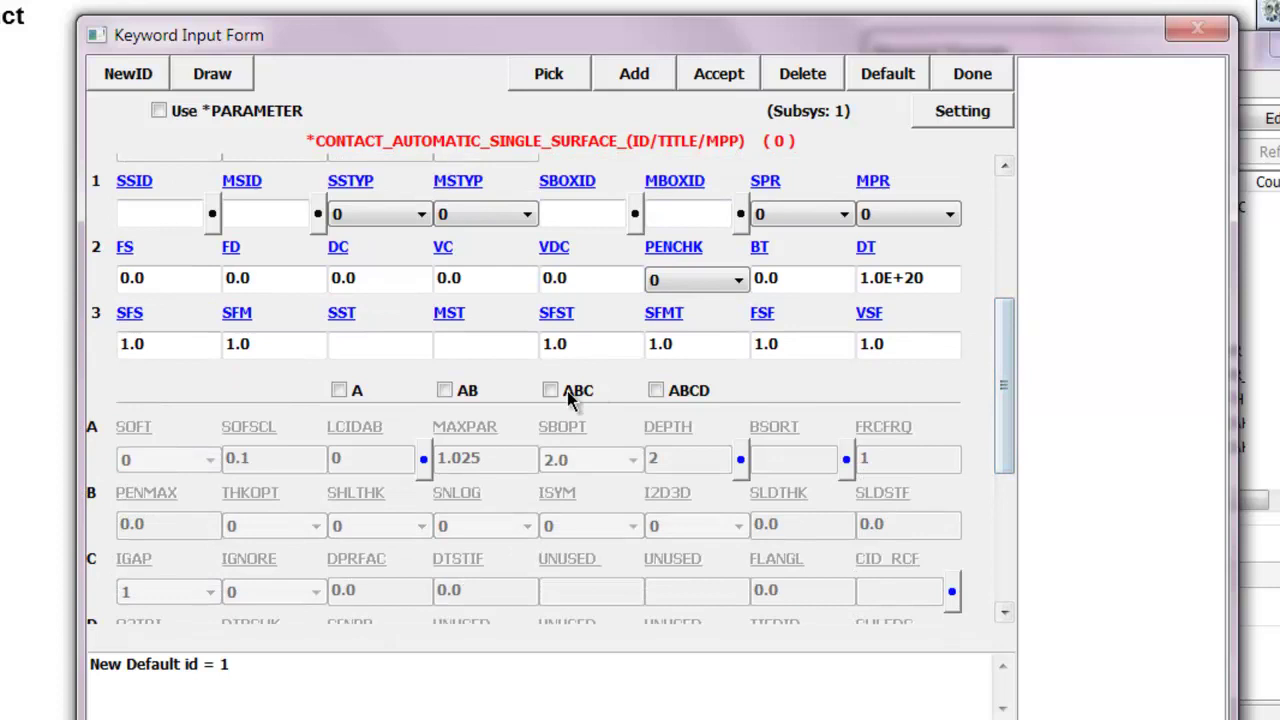
# Enable the optional A, B and C cards, set SOFT to 2, and accept the contact.
pyautogui.click(551, 391)
pyautogui.click(180, 459)
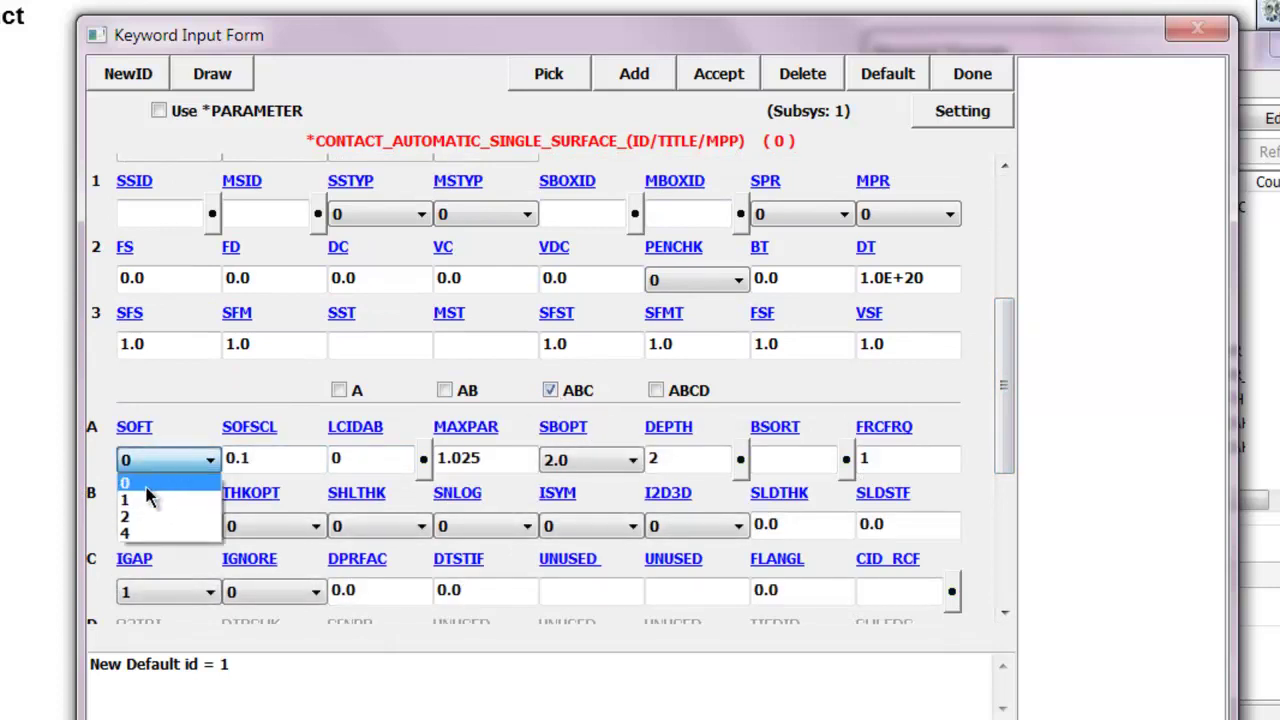
pyautogui.click(142, 511)
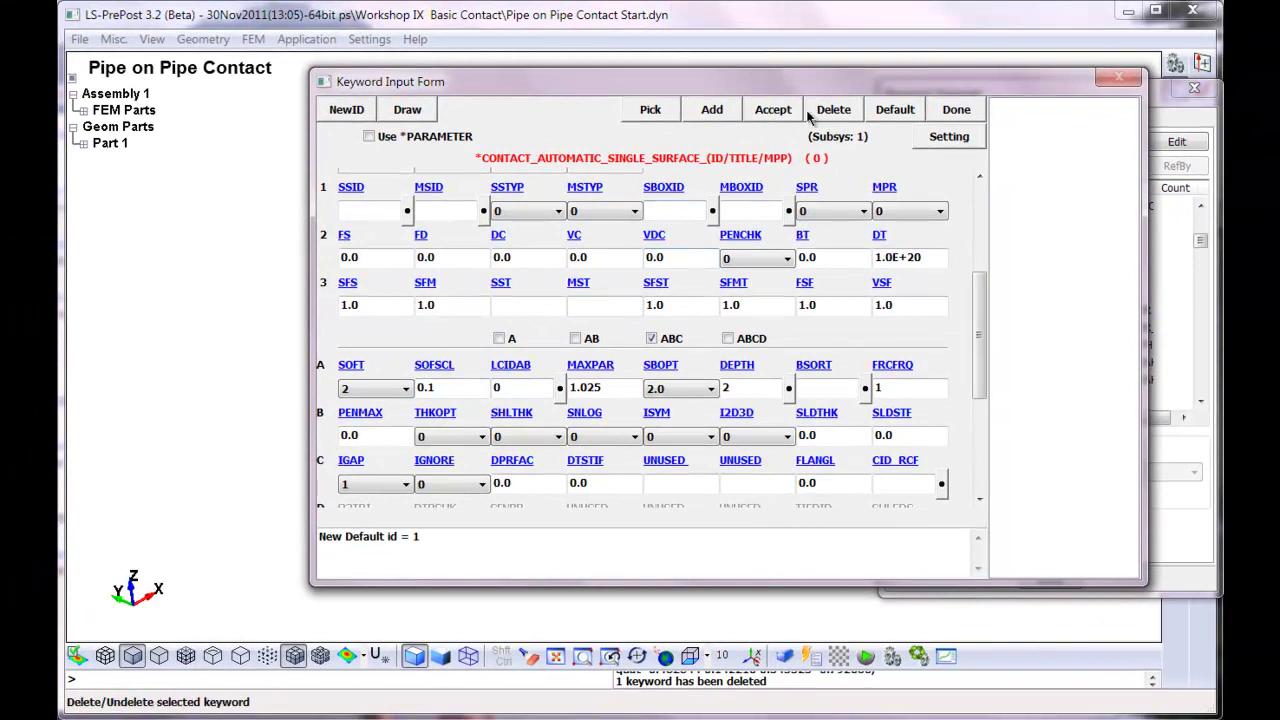
pyautogui.click(787, 111)
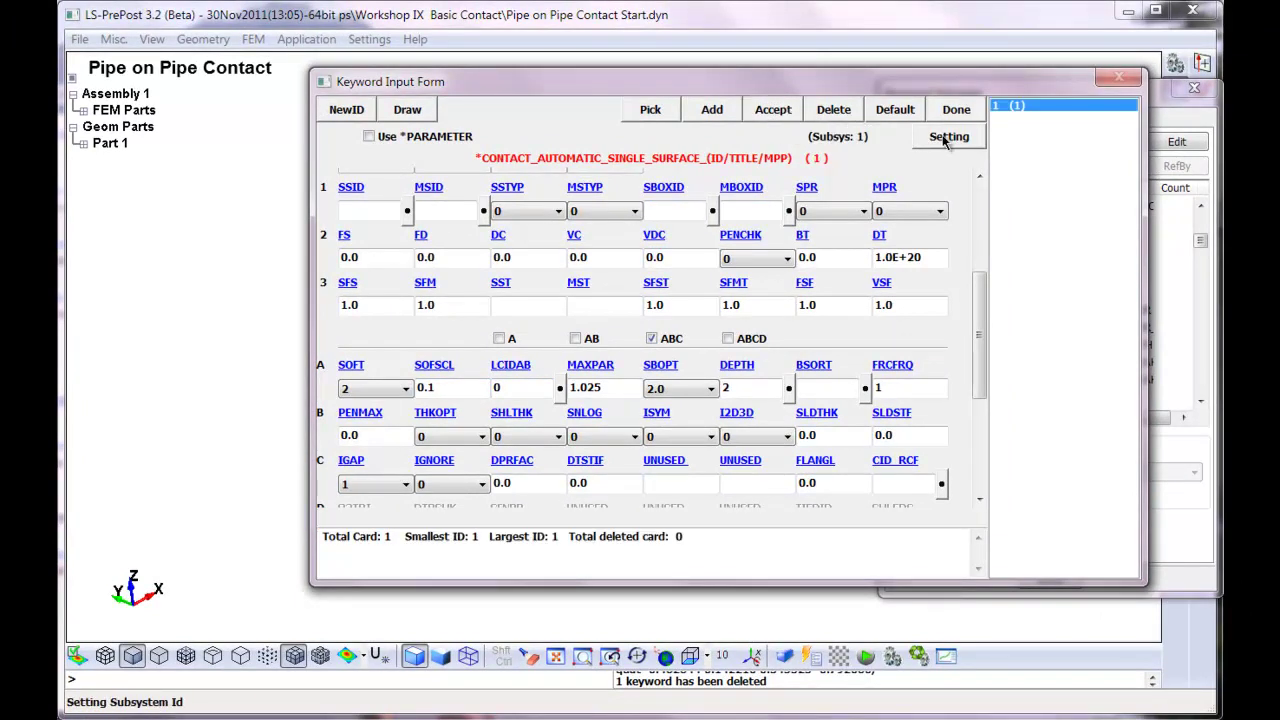
pyautogui.click(956, 110)
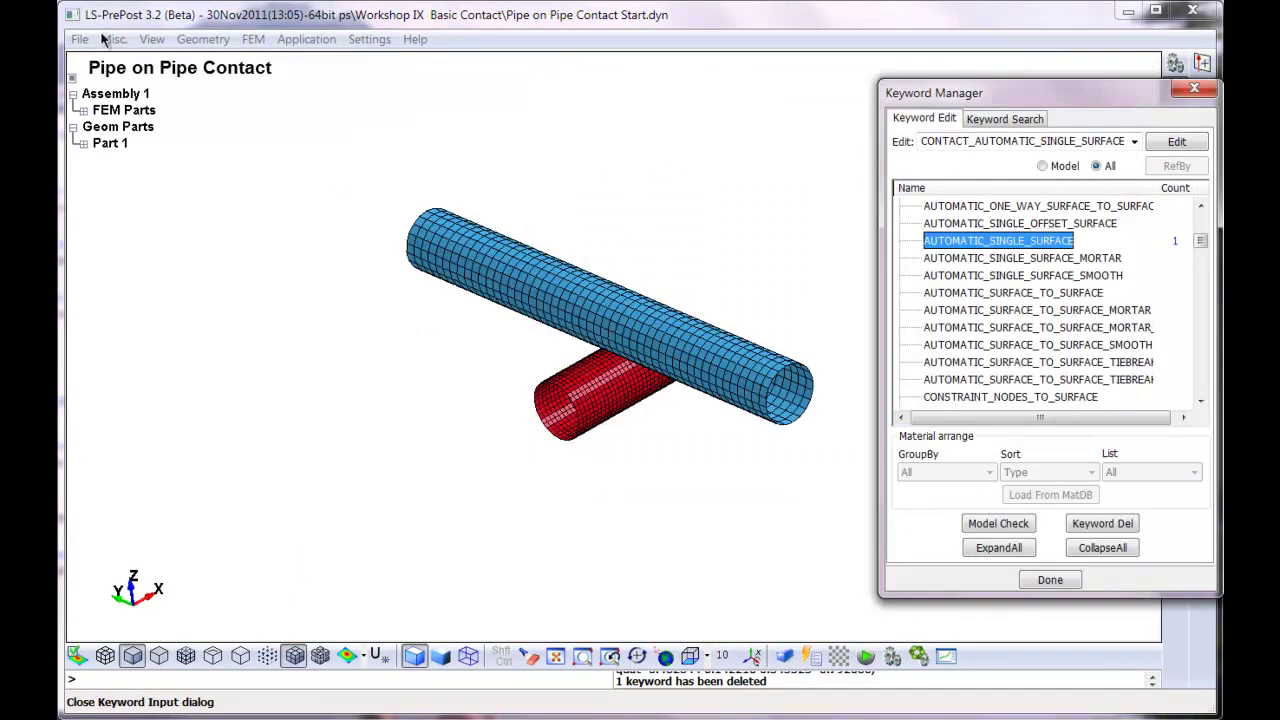
# Save the keyword model over the existing Pipe on Pipe Contact Finish I.dyn, confirming the overwrite.
pyautogui.click(79, 40)
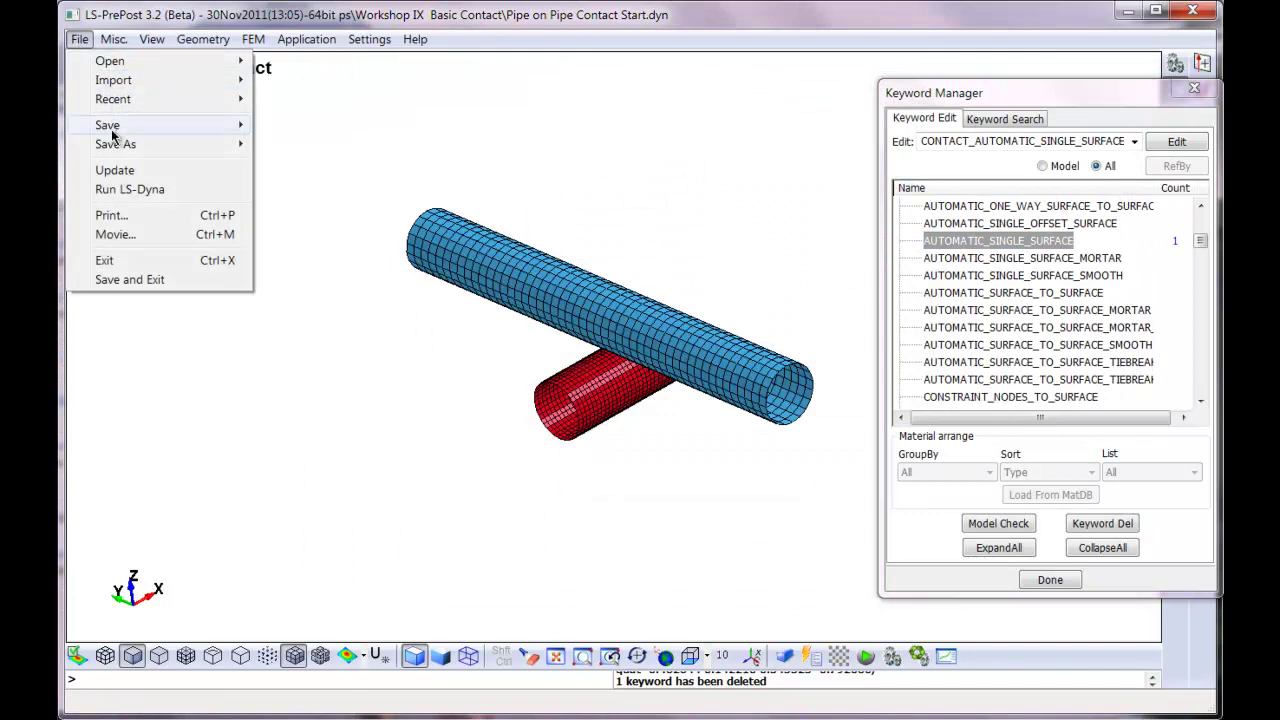
pyautogui.moveTo(115, 147)
pyautogui.click(318, 151)
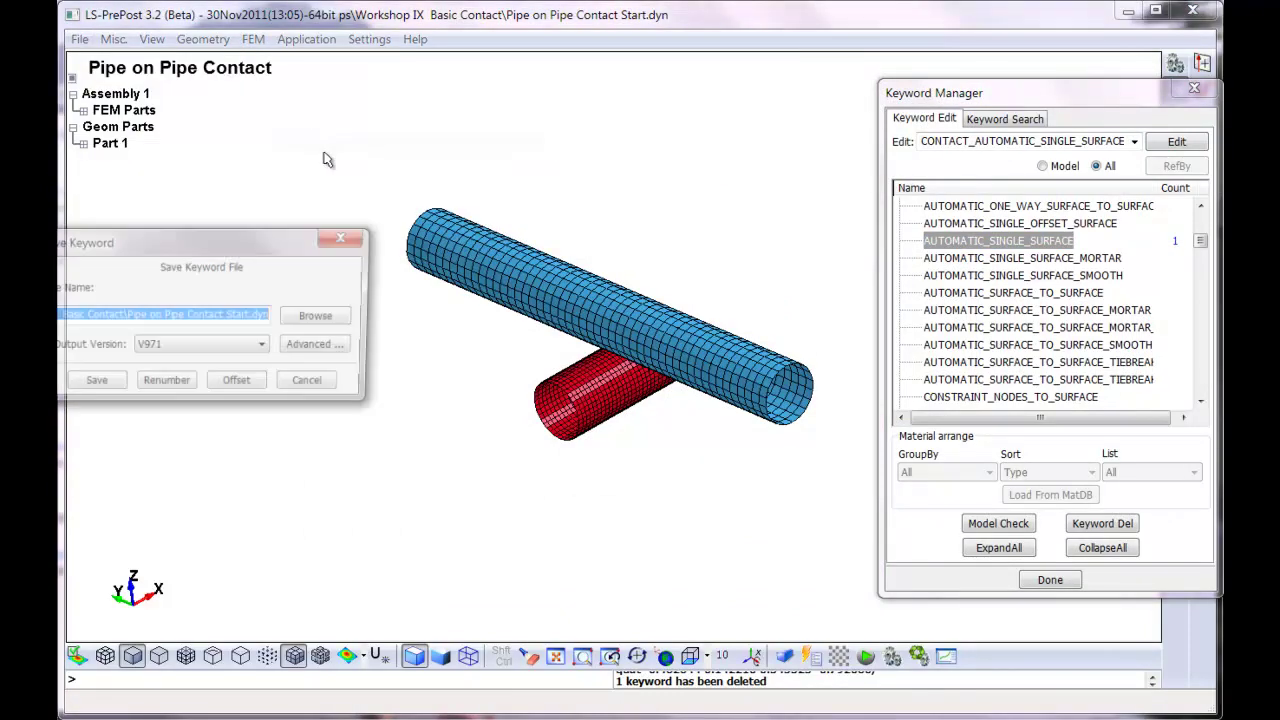
pyautogui.click(318, 317)
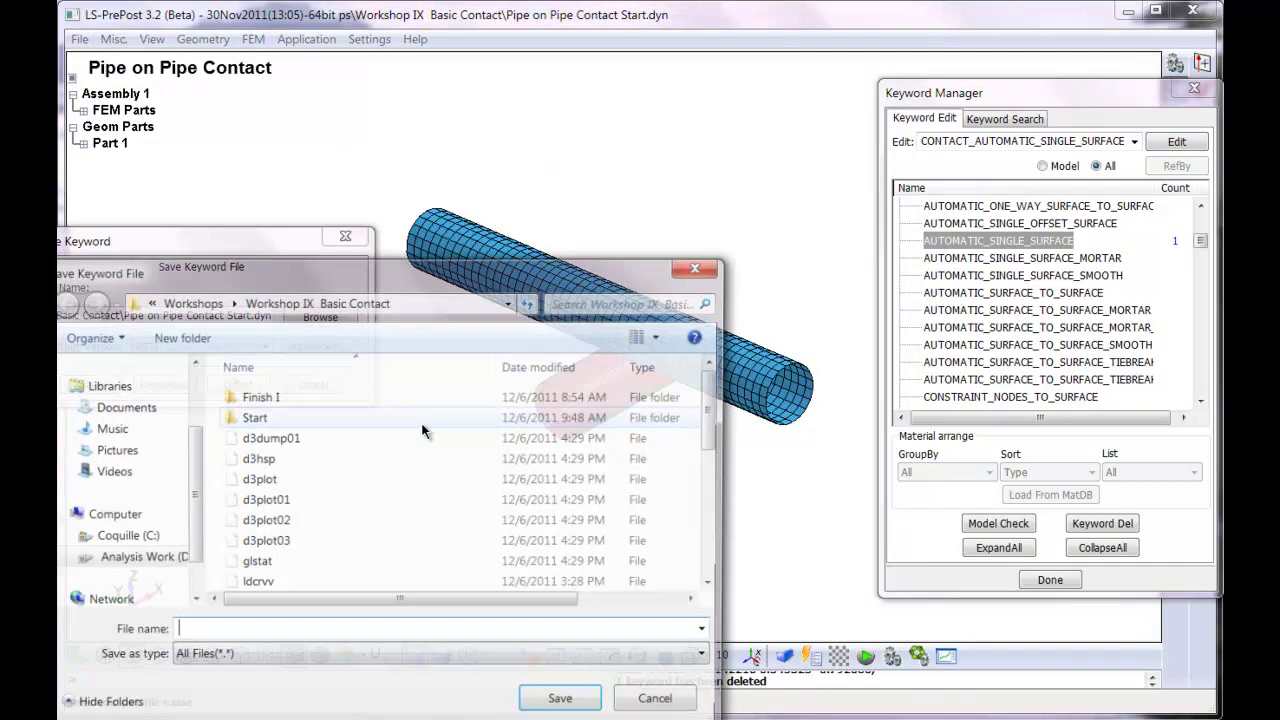
pyautogui.moveTo(713, 400); pyautogui.dragTo(708, 528)
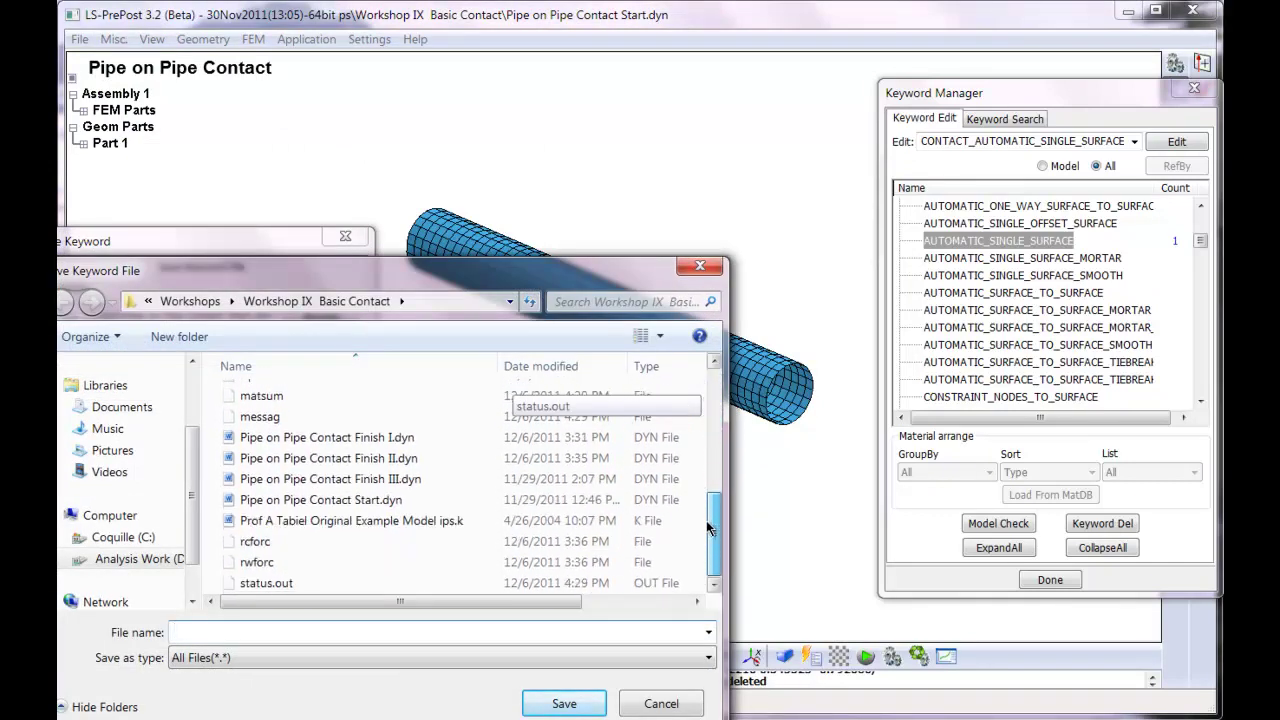
pyautogui.click(378, 443)
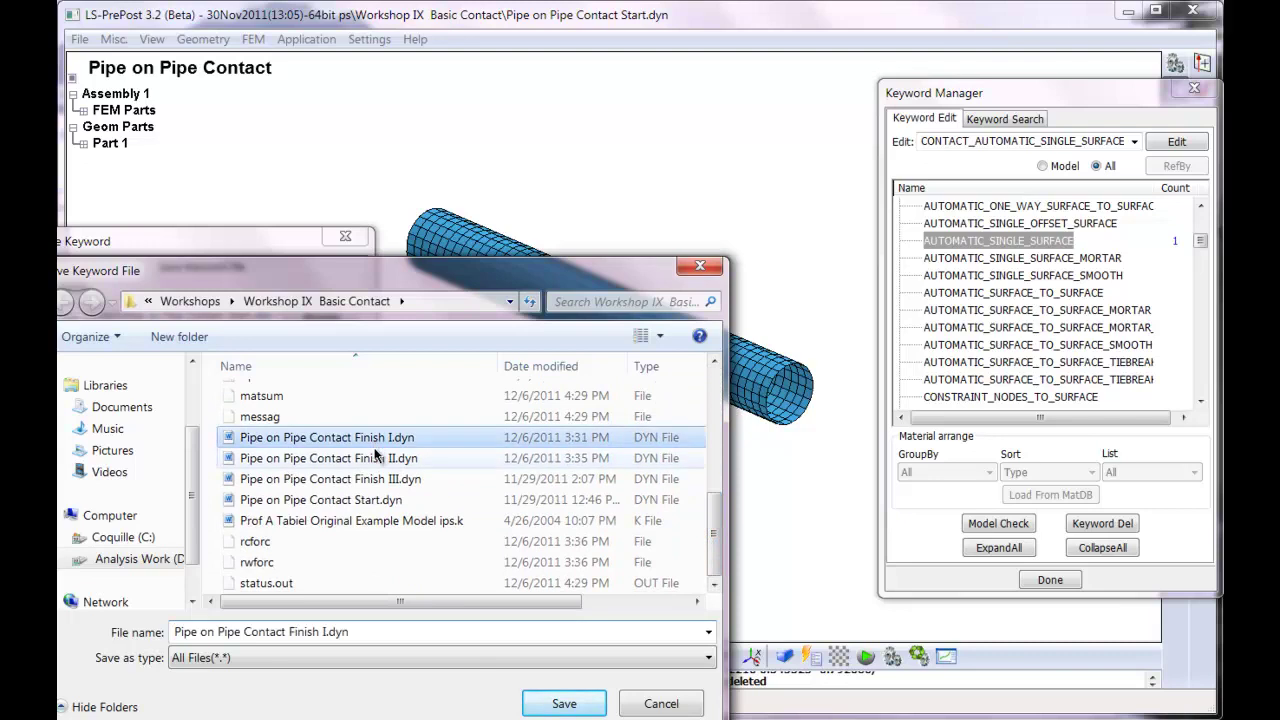
pyautogui.click(560, 704)
pyautogui.click(98, 392)
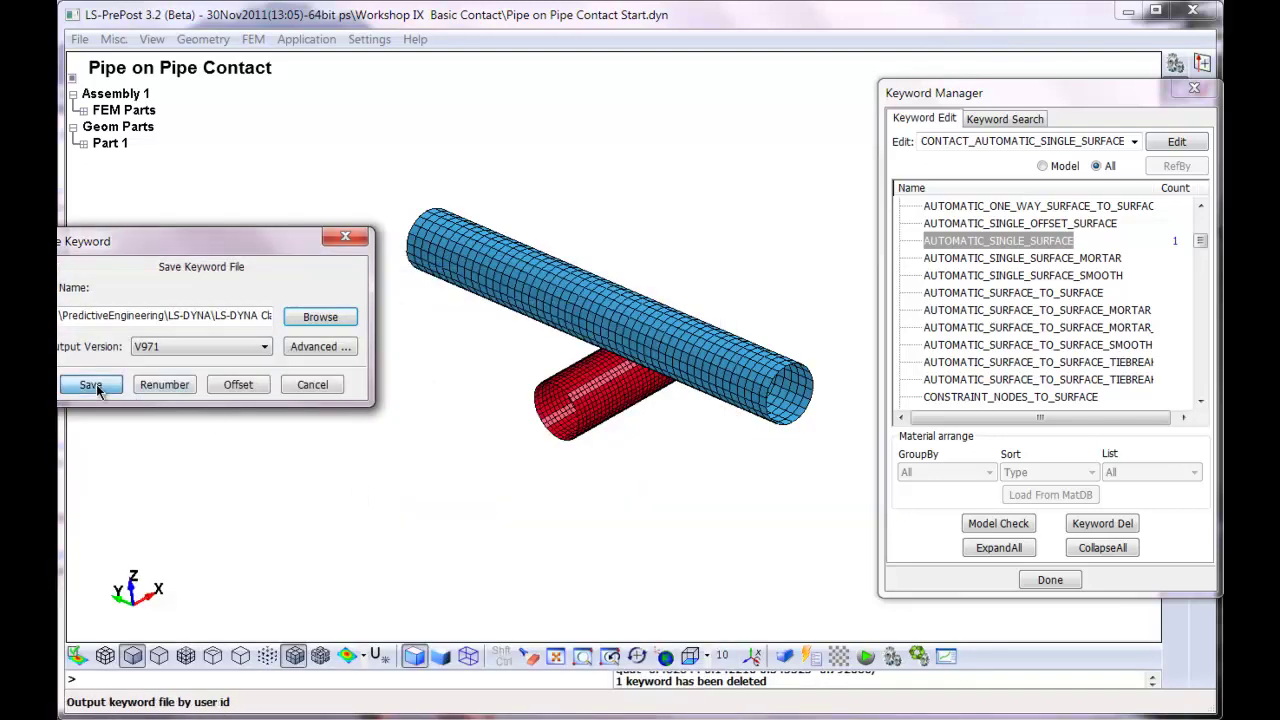
pyautogui.click(603, 481)
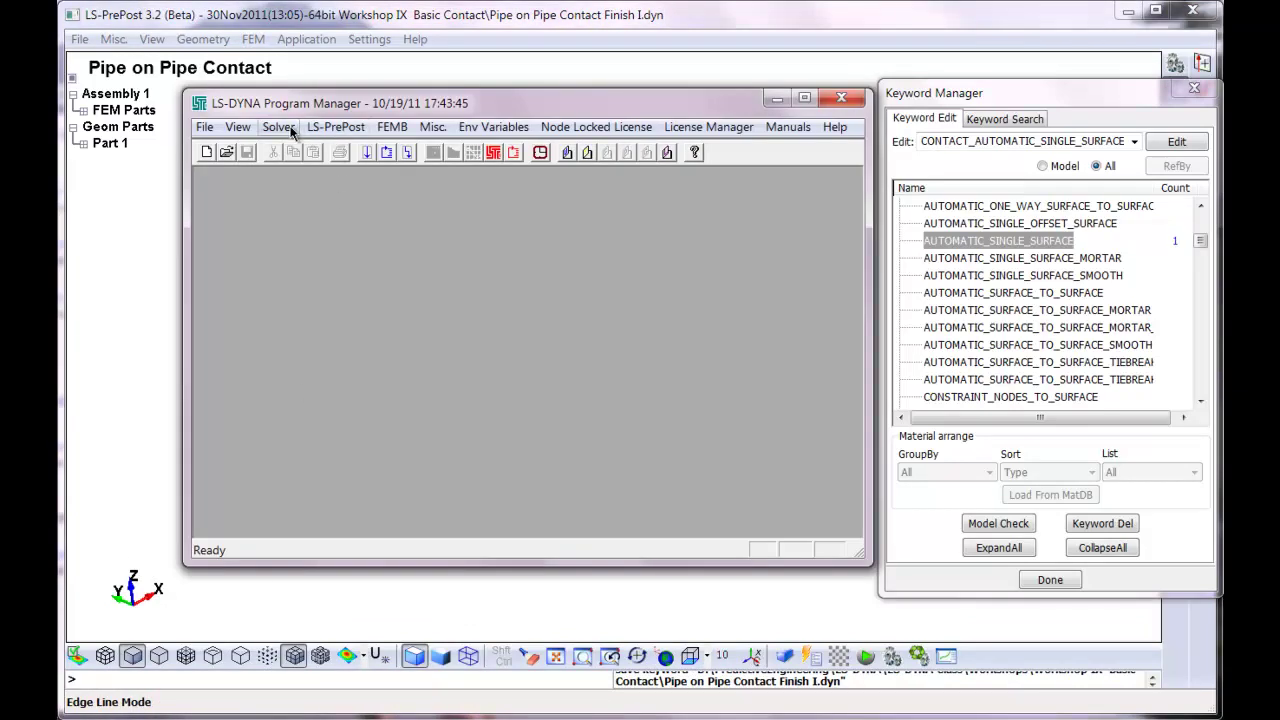
# Launch an LS-DYNA run of Pipe on Pipe Contact Finish I.dyn, dismiss the d3plot error, and close LS-PrePost.
pyautogui.click(280, 128)
pyautogui.click(330, 157)
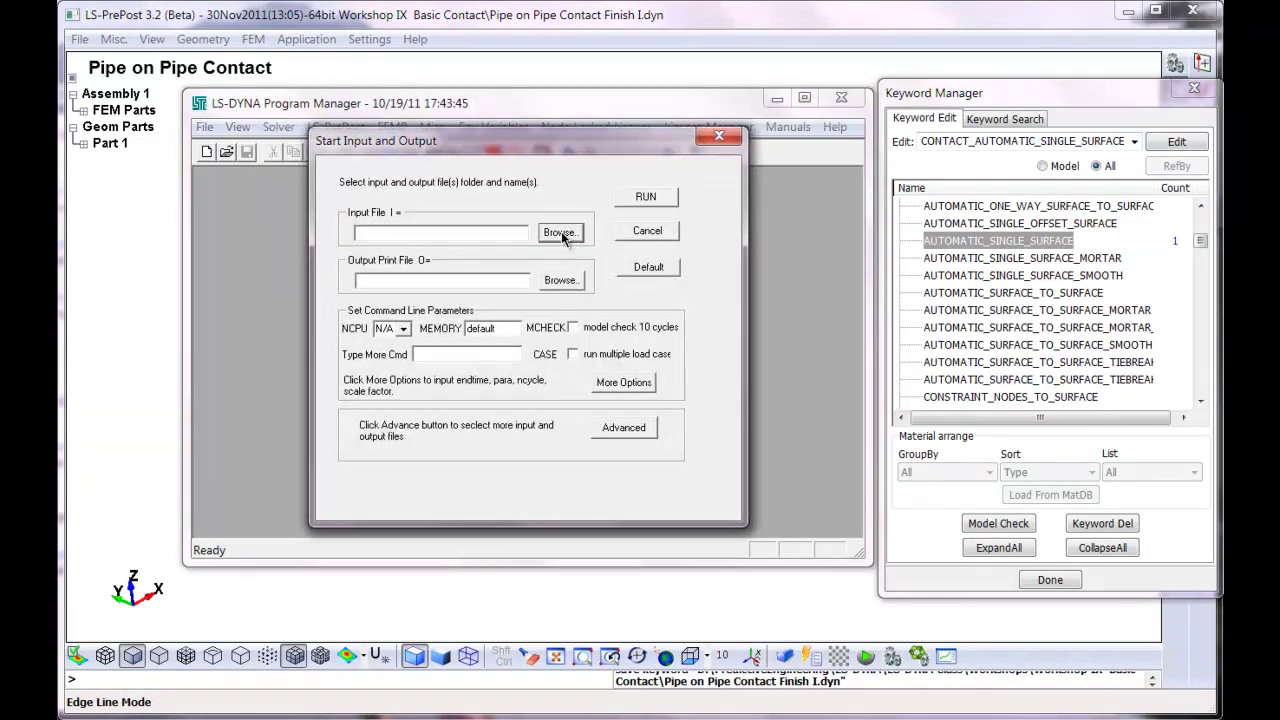
pyautogui.click(560, 233)
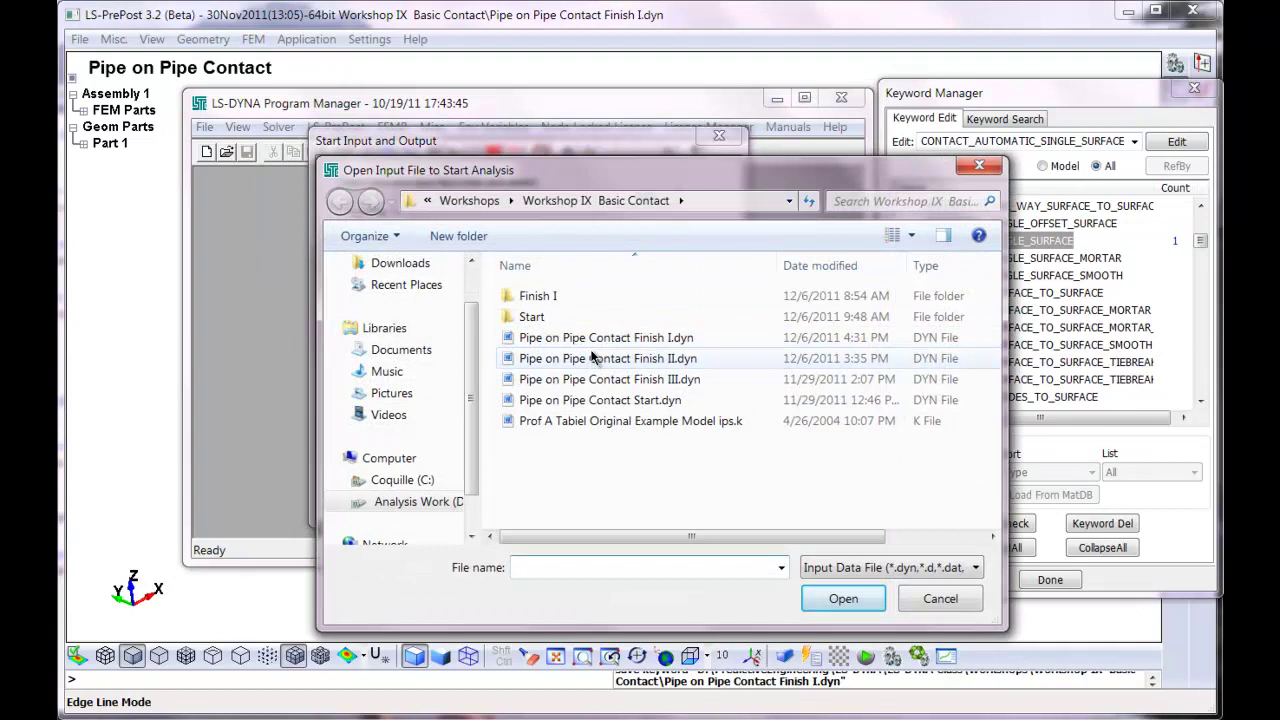
pyautogui.click(592, 338)
pyautogui.click(825, 604)
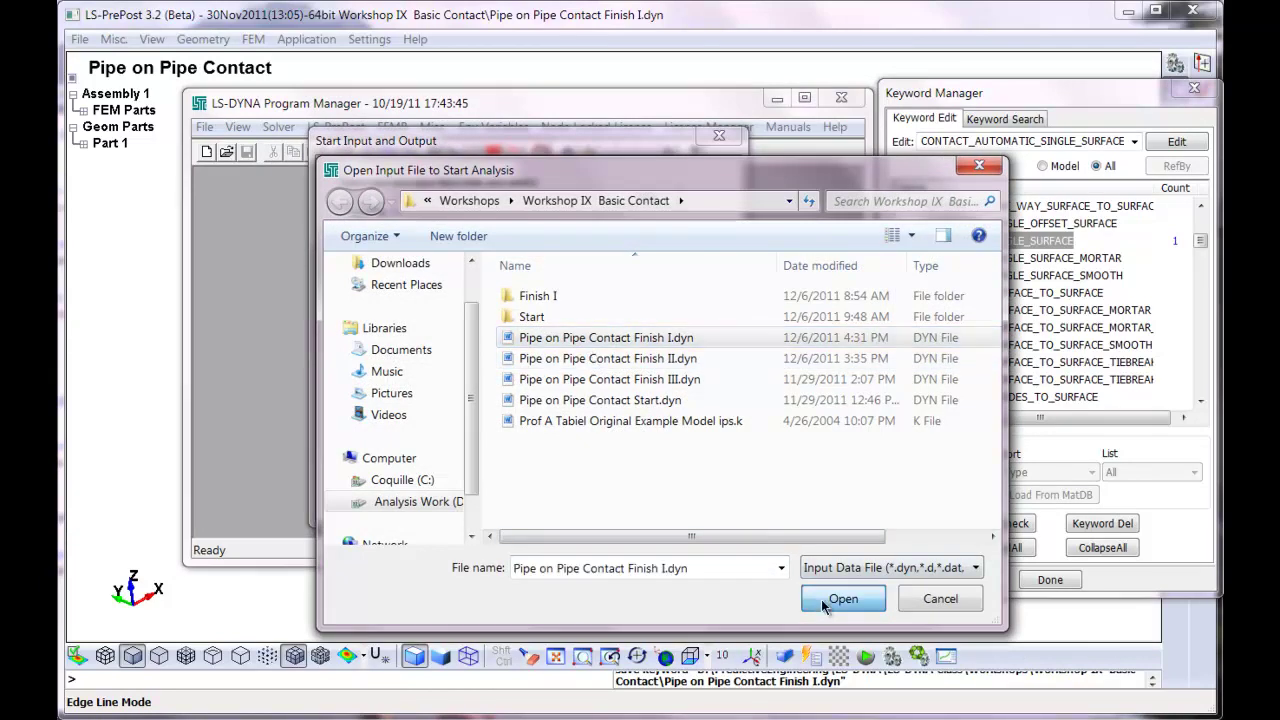
pyautogui.click(644, 200)
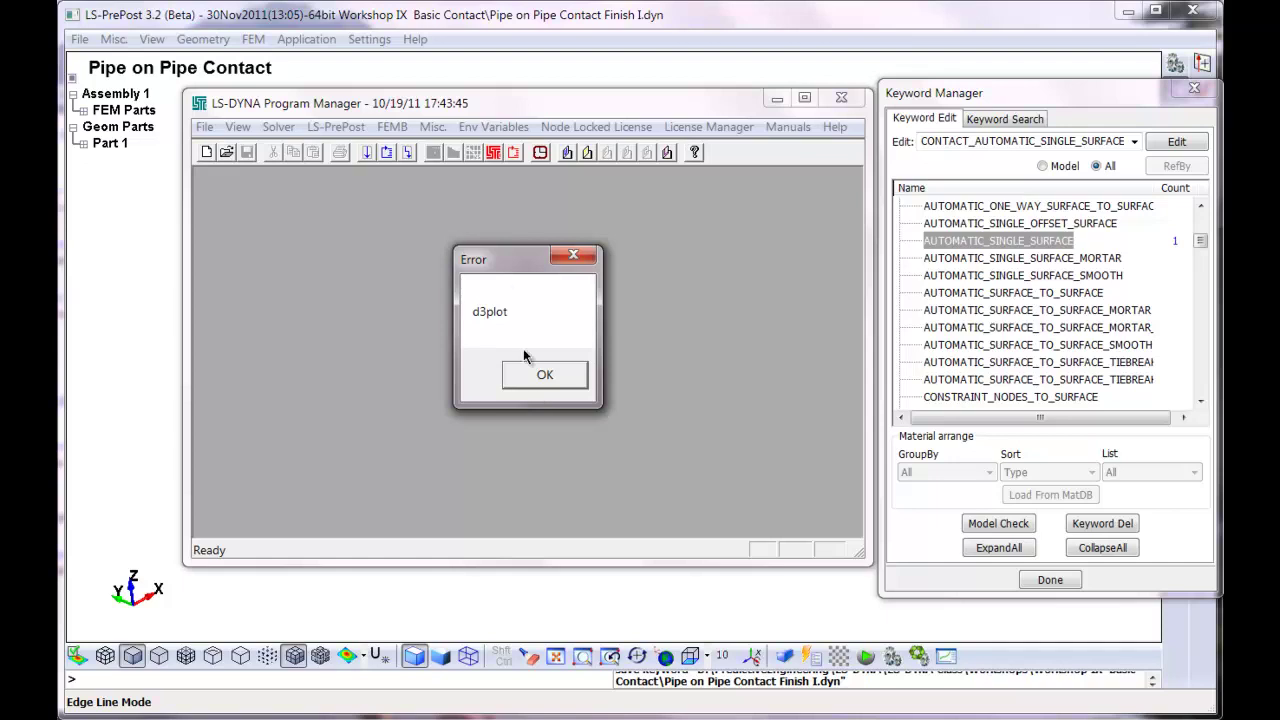
pyautogui.click(576, 388)
pyautogui.click(1192, 11)
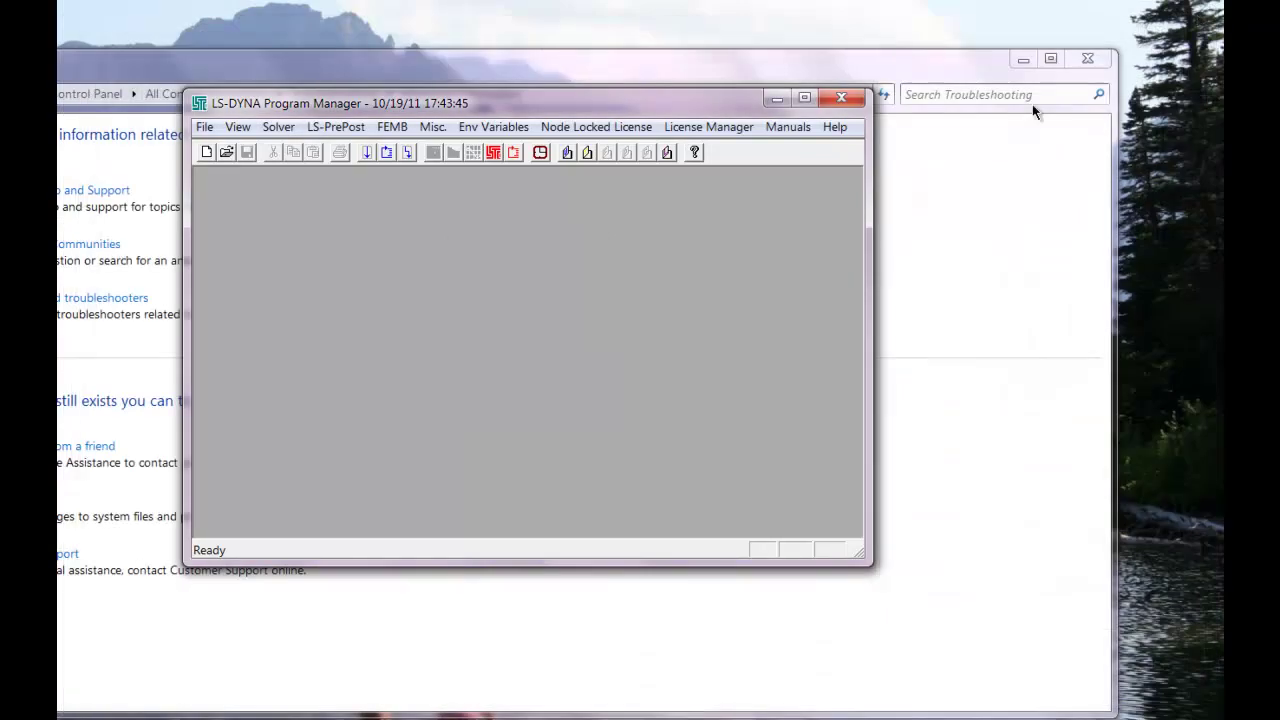
# Relaunch the Pipe on Pipe Contact Finish I.dyn analysis with NCPU set to 4.
pyautogui.click(285, 126)
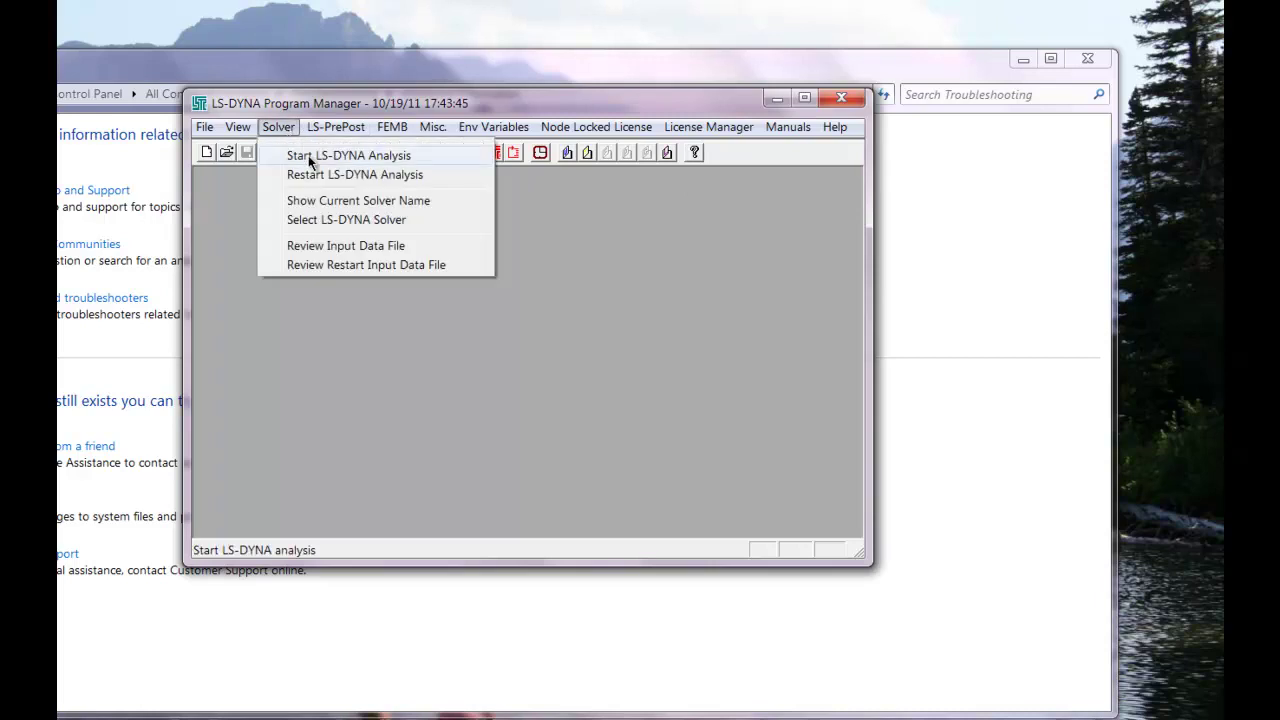
pyautogui.click(312, 157)
pyautogui.click(548, 234)
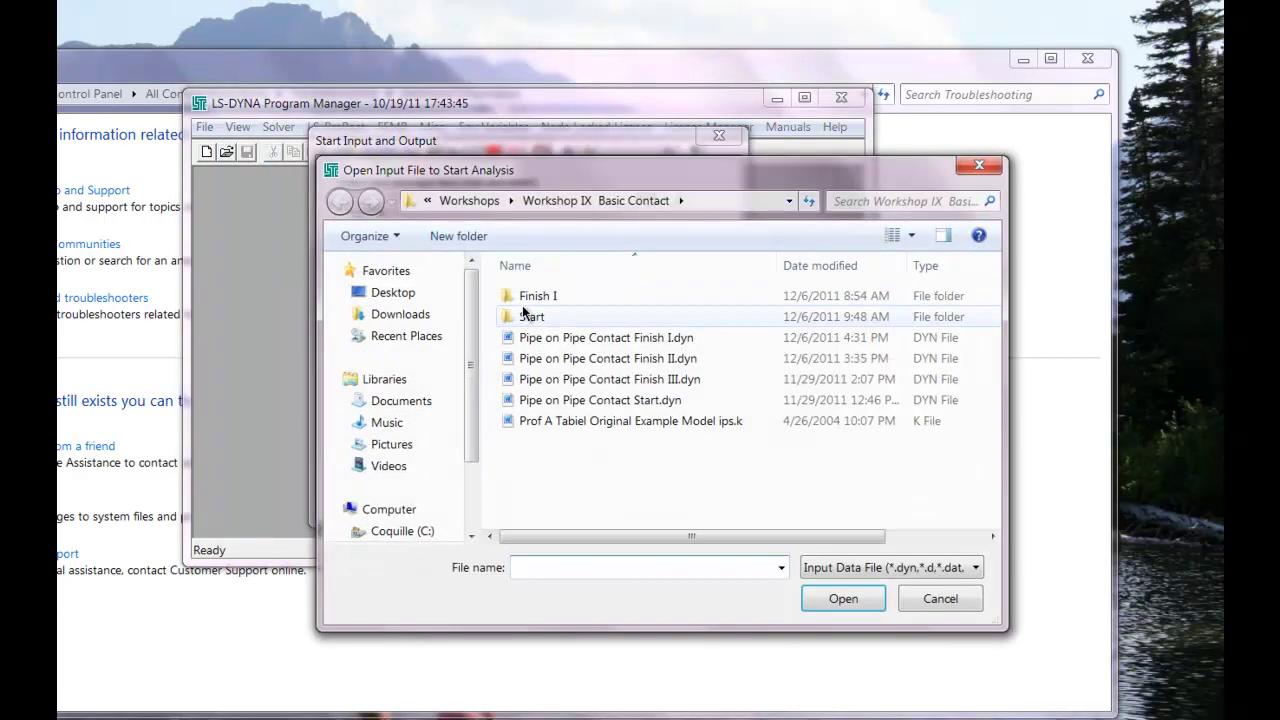
pyautogui.click(542, 339)
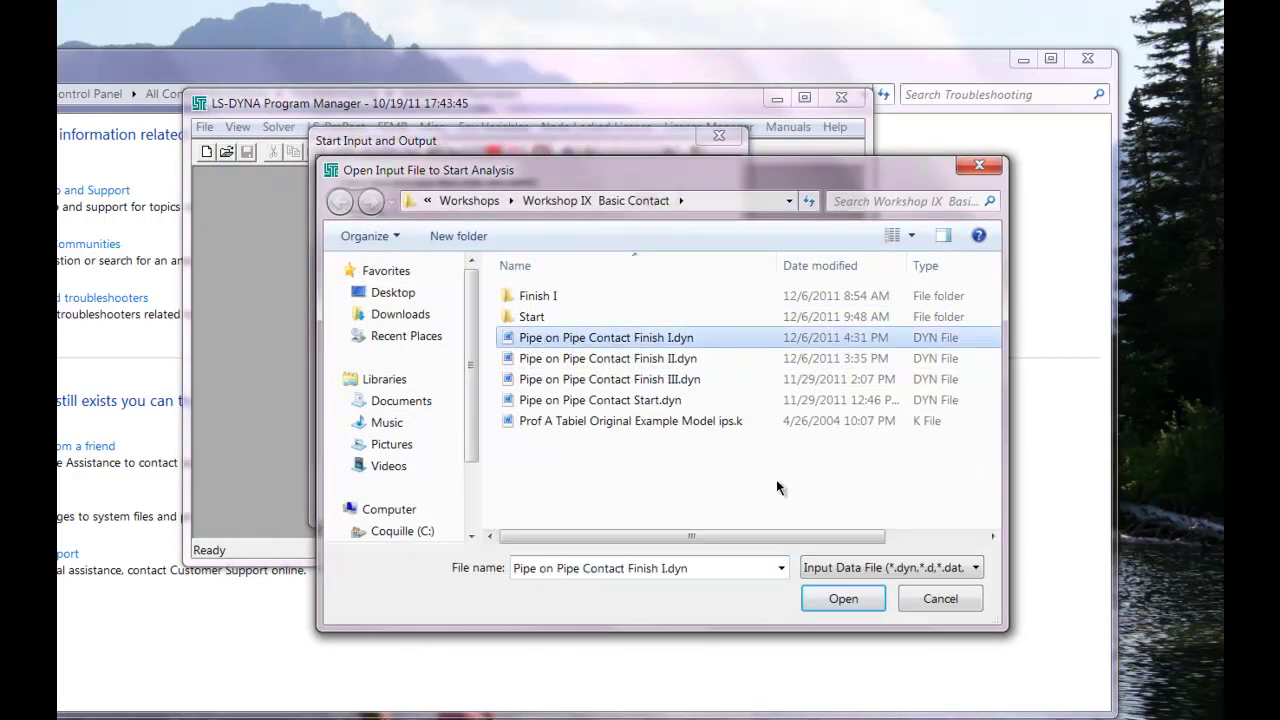
pyautogui.click(843, 598)
pyautogui.click(402, 330)
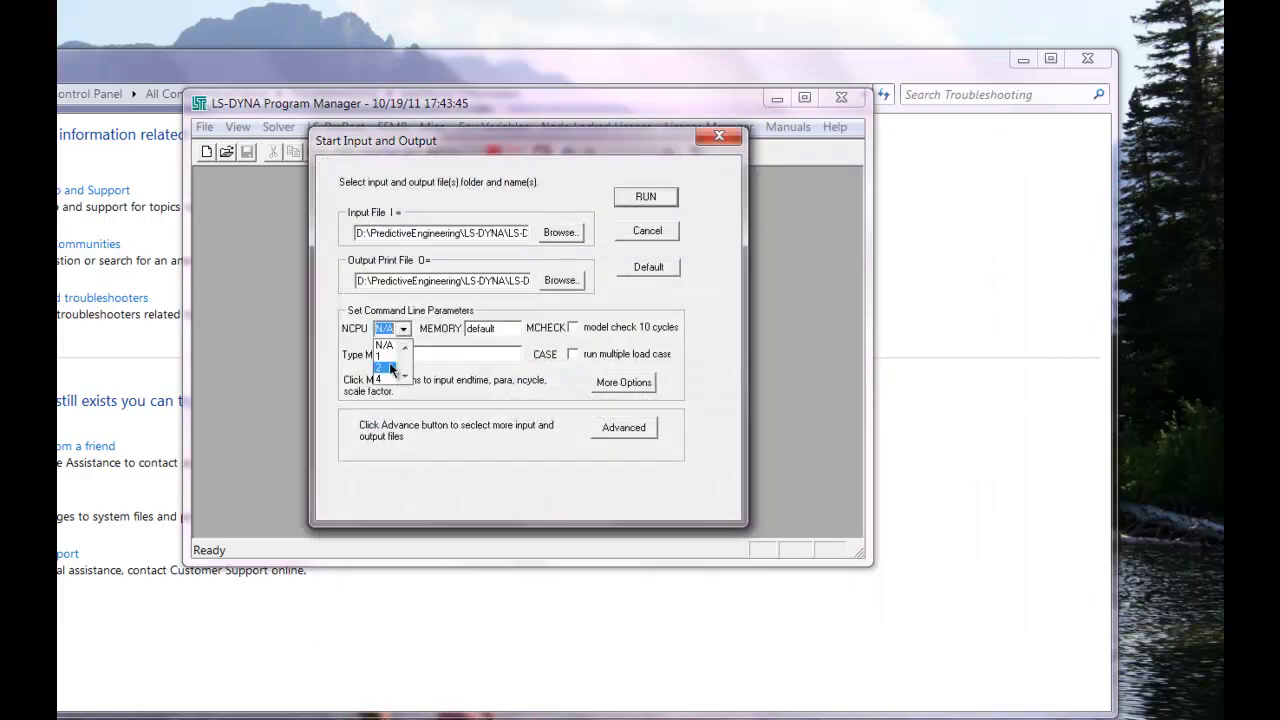
pyautogui.click(386, 379)
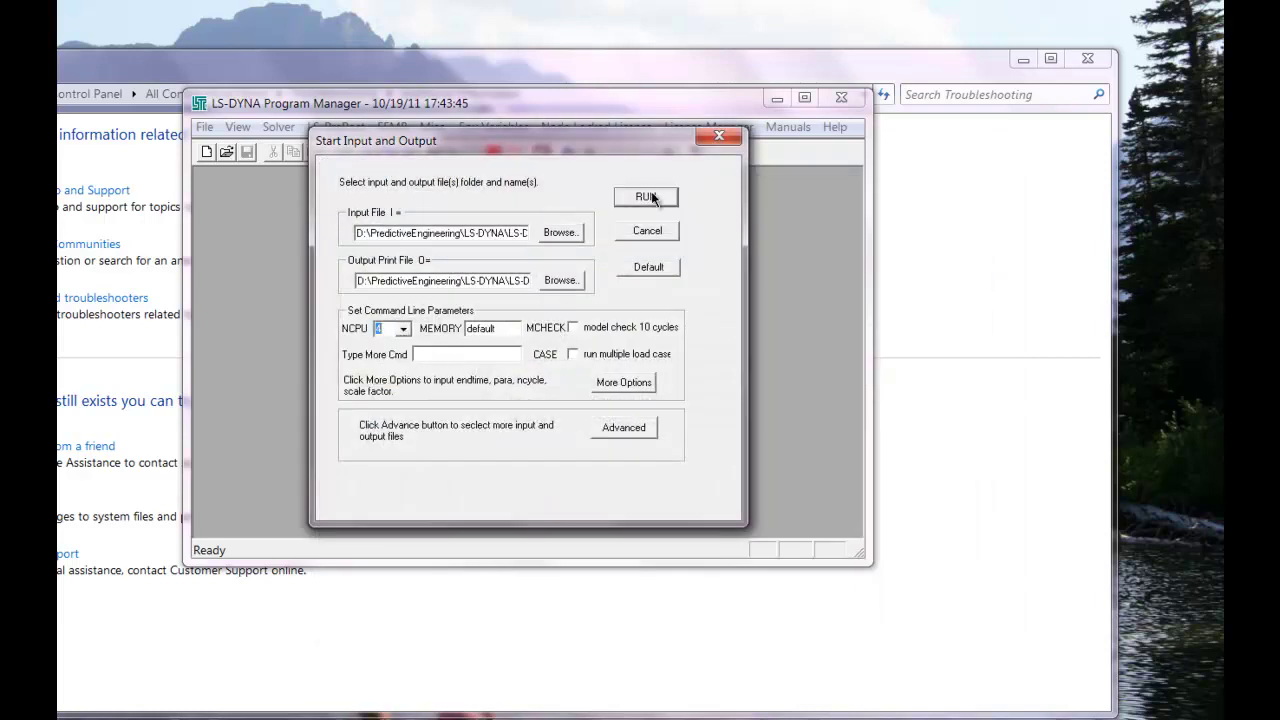
pyautogui.click(648, 197)
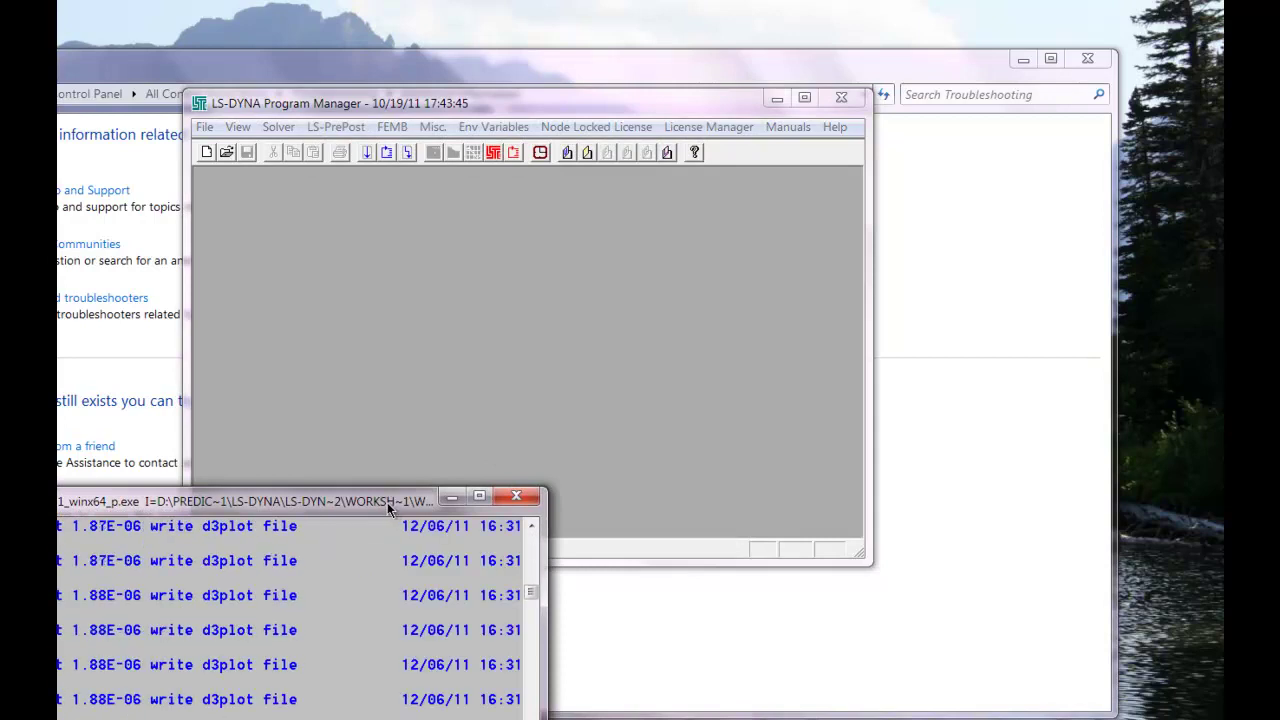
pyautogui.moveTo(387, 502); pyautogui.dragTo(832, 157)
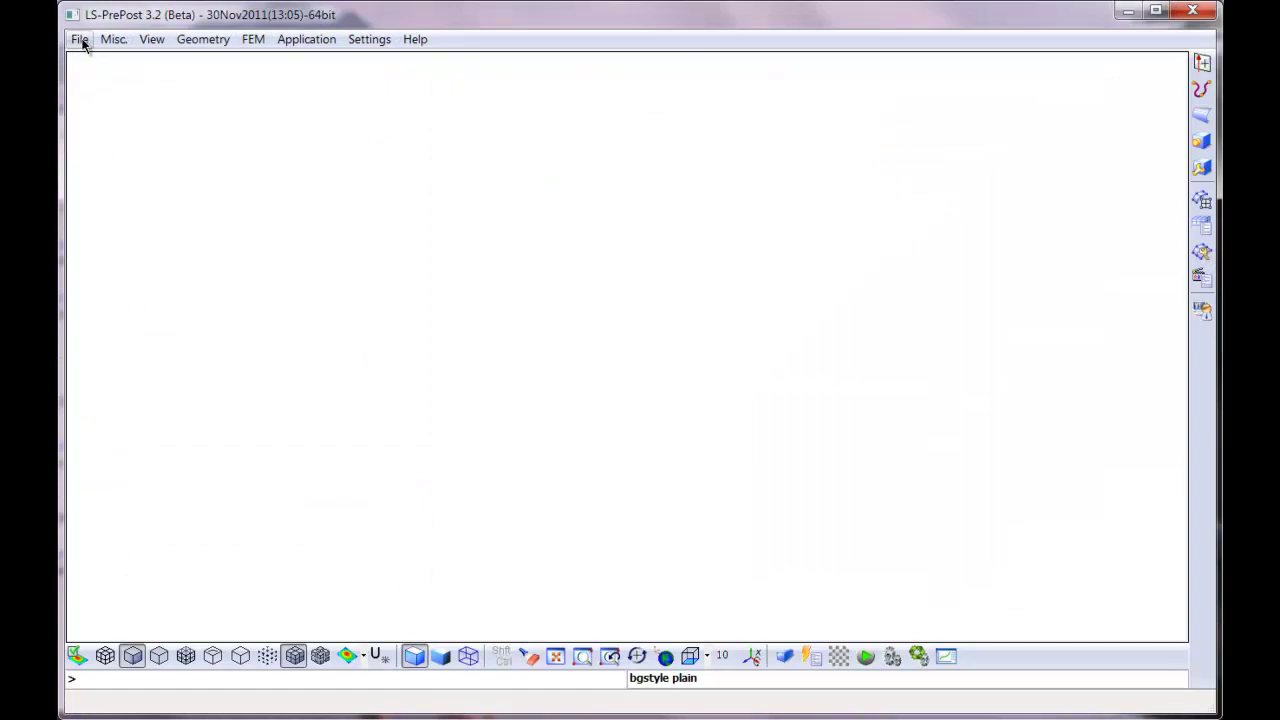
# Load the new run's d3plot results into LS-PrePost.
pyautogui.click(80, 40)
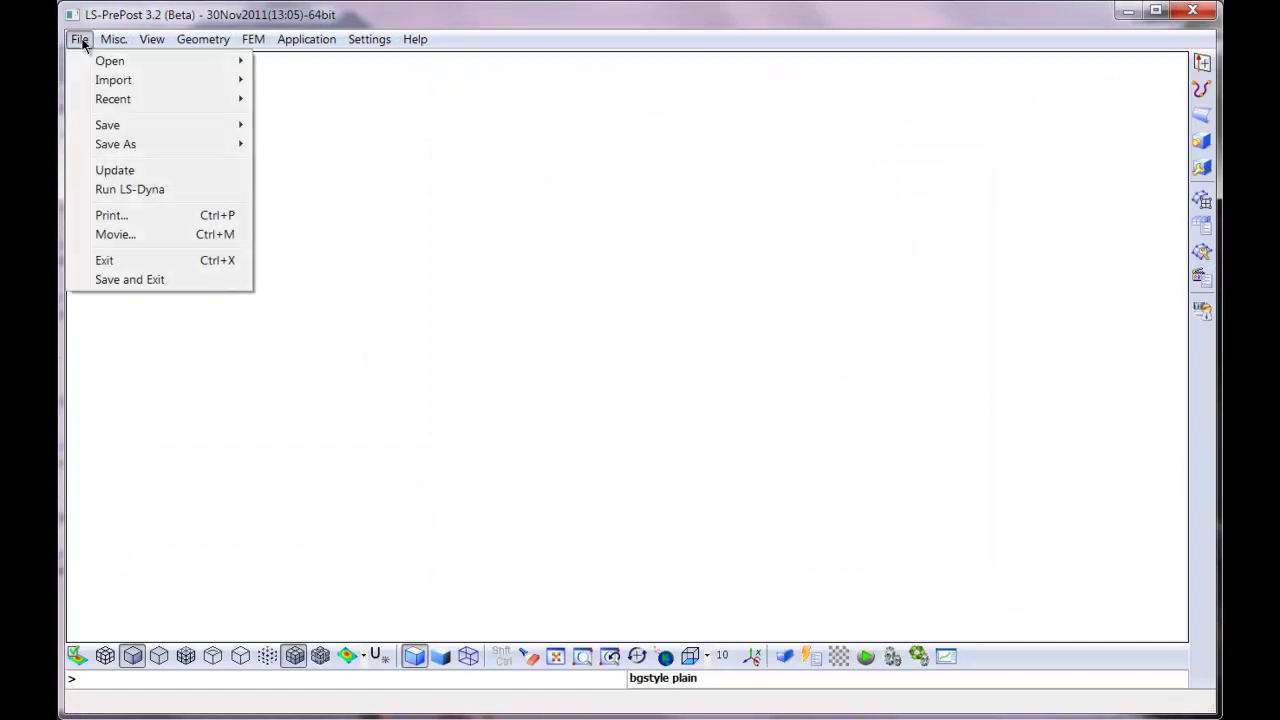
pyautogui.moveTo(106, 60)
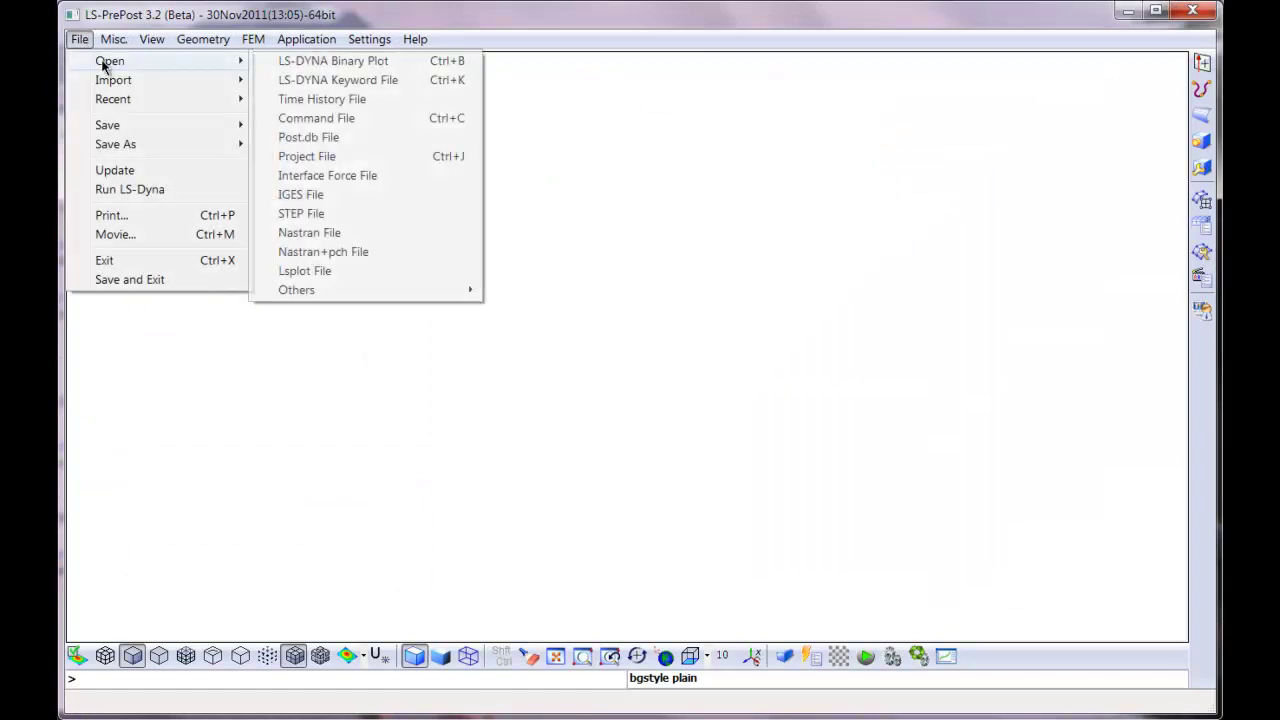
pyautogui.click(355, 64)
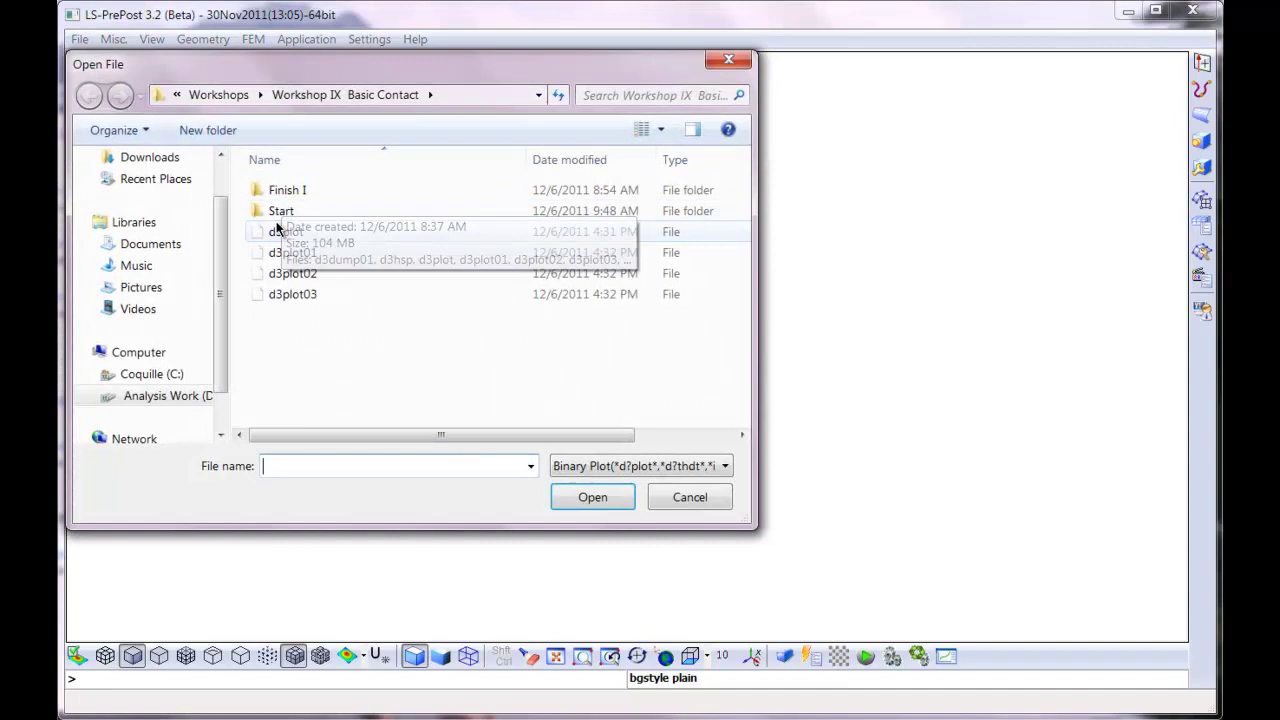
pyautogui.click(278, 233)
pyautogui.click(589, 501)
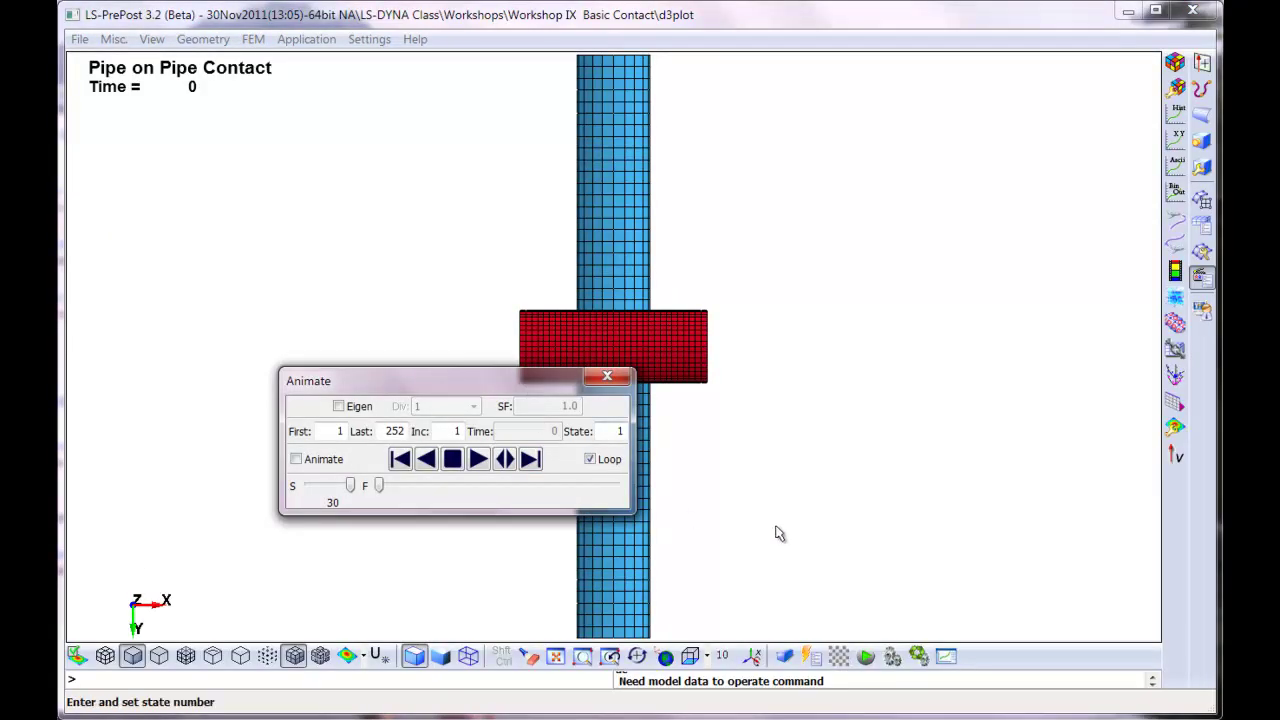
# Play the crush animation, orbiting the view to see both pipes obliquely.
pyautogui.moveTo(774, 531); pyautogui.dragTo(700, 482)
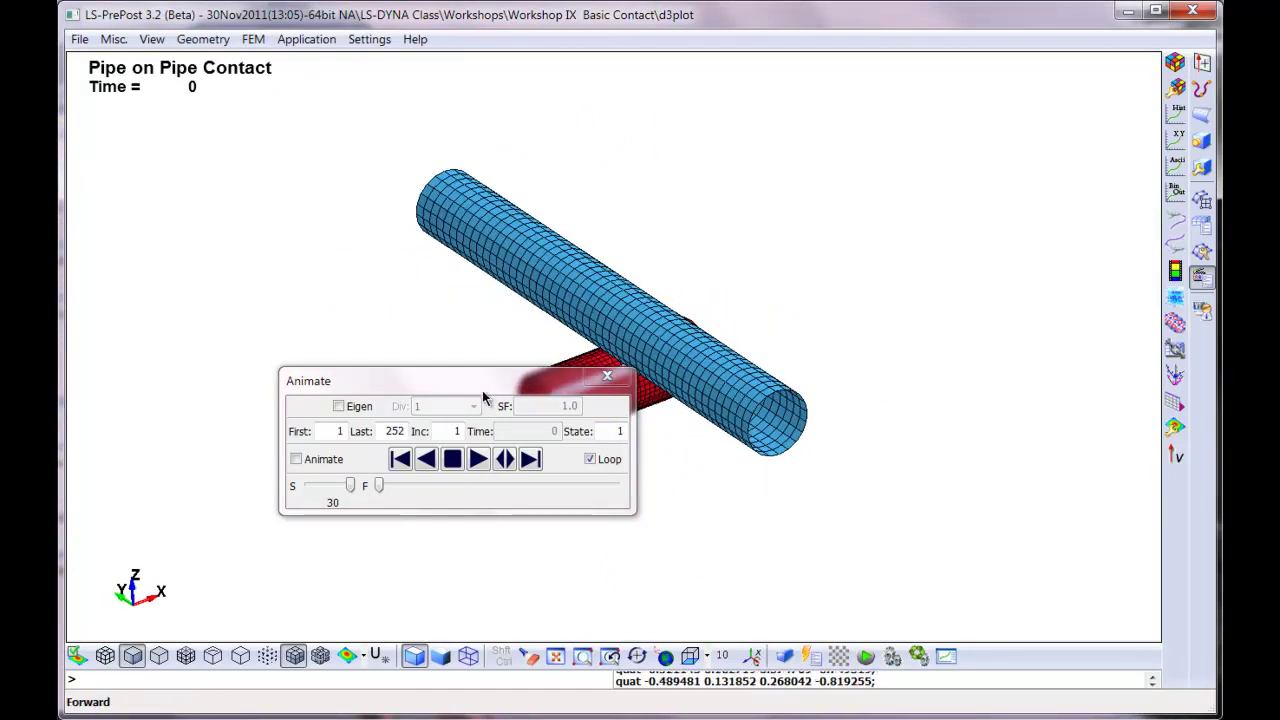
pyautogui.moveTo(483, 384); pyautogui.dragTo(338, 285)
pyautogui.click(333, 367)
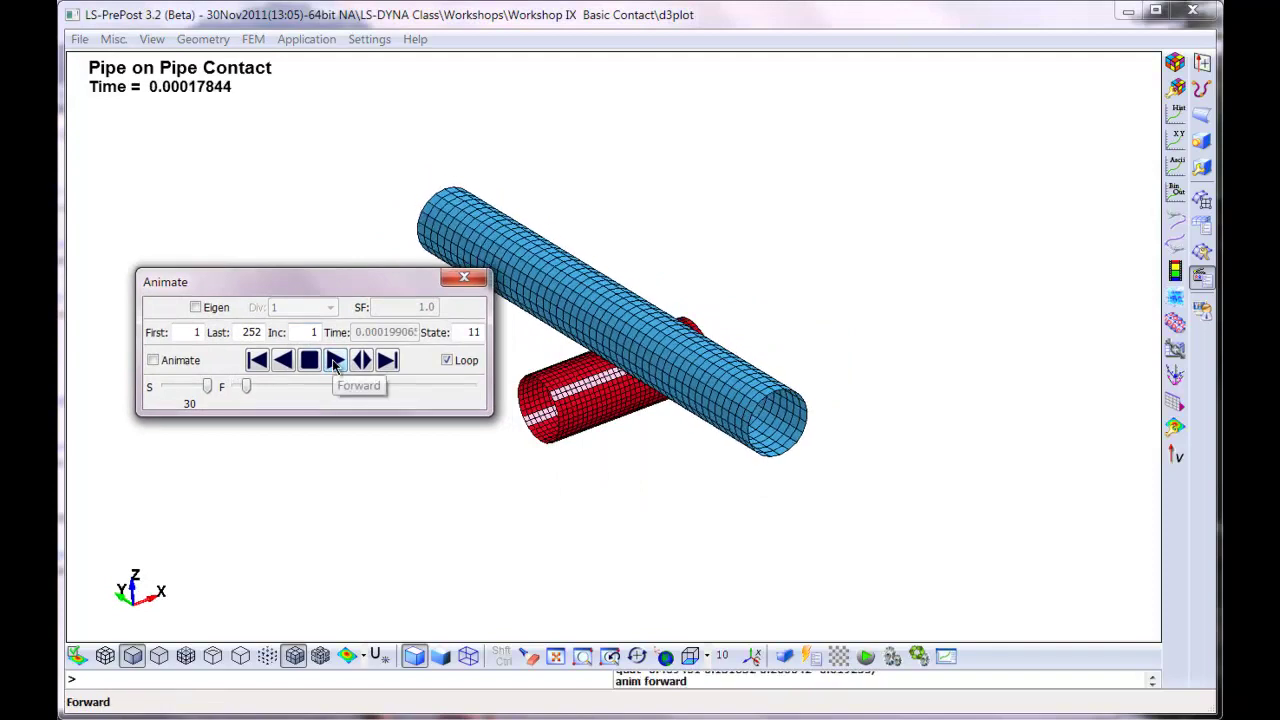
pyautogui.moveTo(560, 440); pyautogui.dragTo(940, 394)
pyautogui.moveTo(622, 368); pyautogui.dragTo(560, 262)
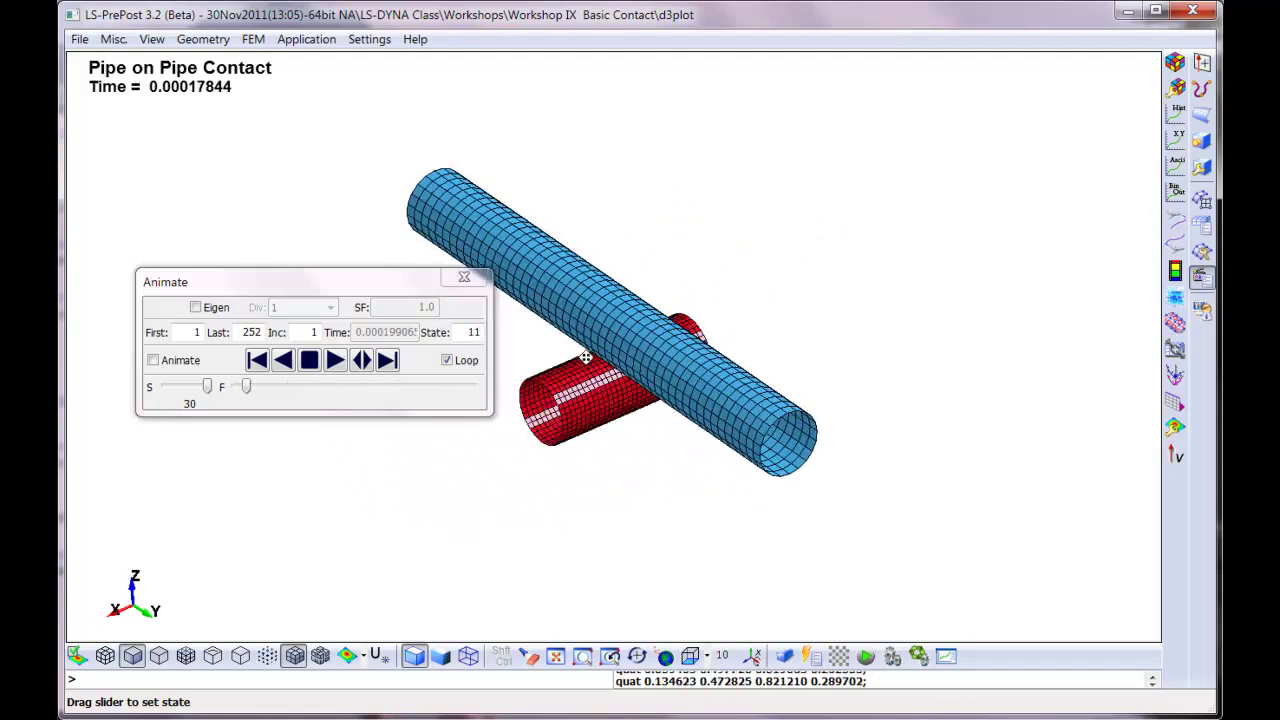
# Zoom in on the contact zone and stop the animation at state 131 with the blue pipe flattened.
pyautogui.moveTo(560, 262); pyautogui.dragTo(614, 603, button='middle')
pyautogui.moveTo(614, 603); pyautogui.dragTo(666, 434, button='right')
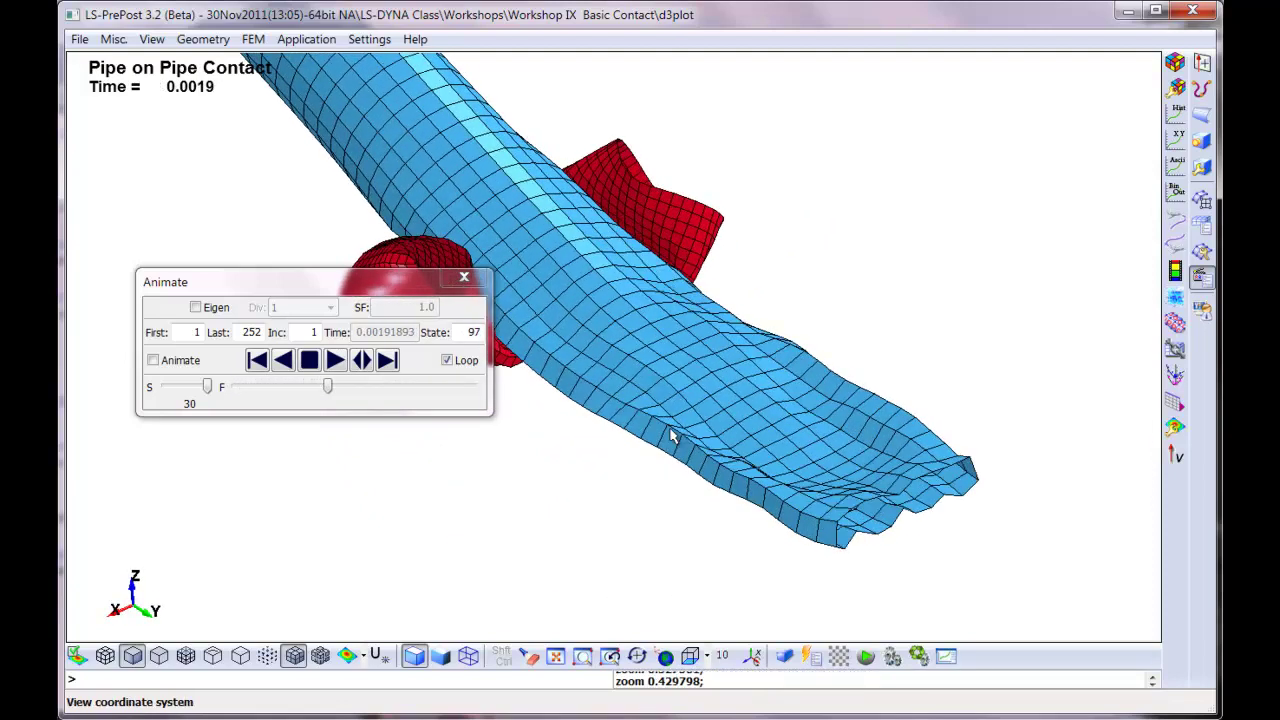
pyautogui.moveTo(603, 374); pyautogui.dragTo(604, 381)
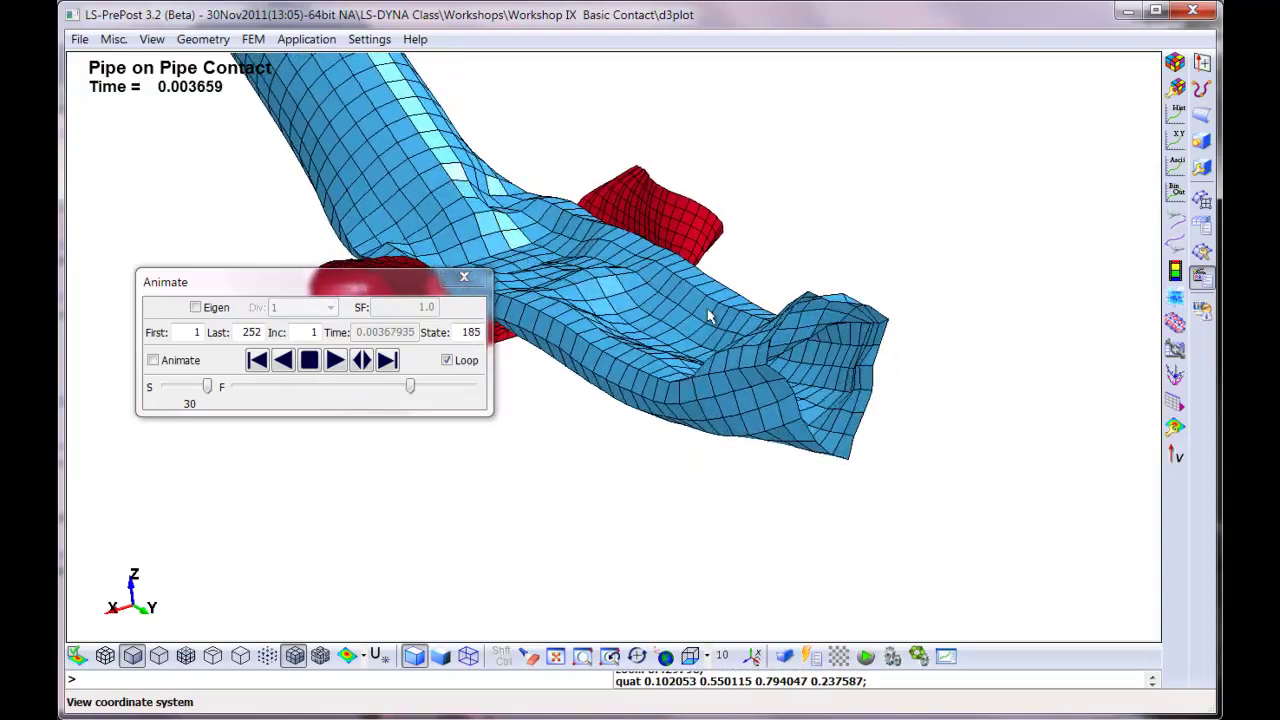
pyautogui.moveTo(680, 366); pyautogui.dragTo(680, 431, button='right')
pyautogui.moveTo(667, 418); pyautogui.dragTo(669, 426)
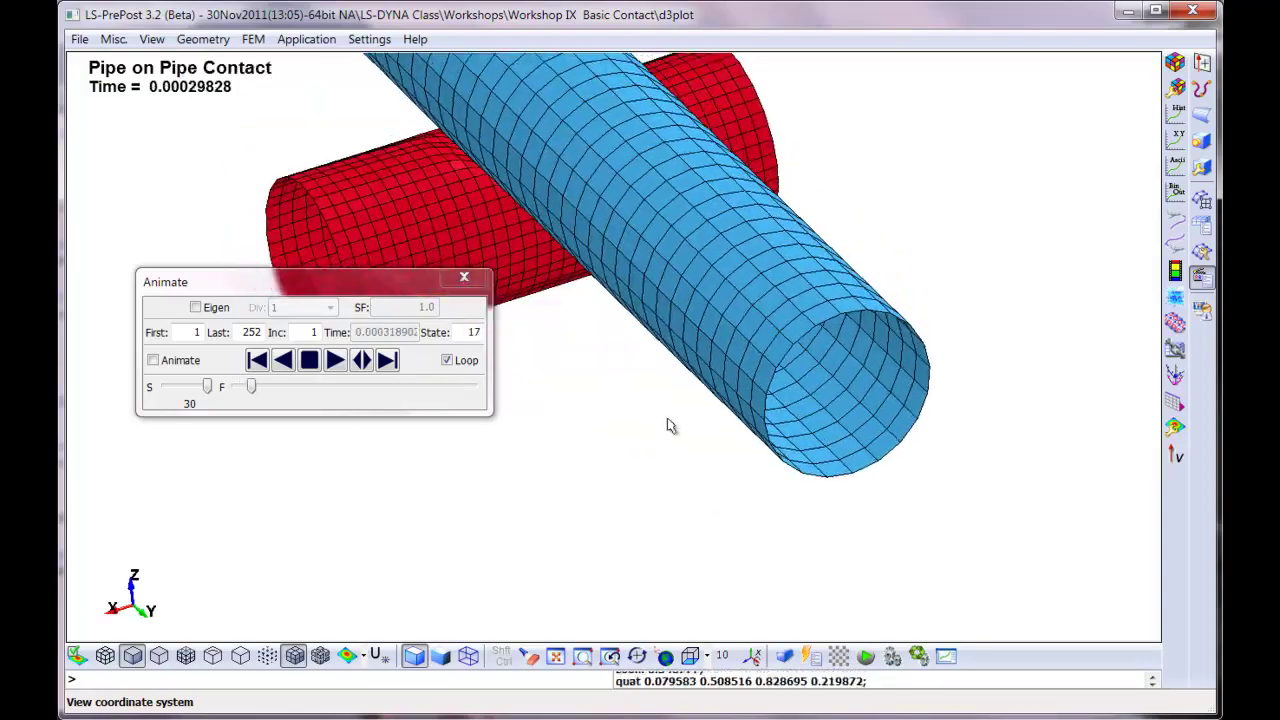
pyautogui.moveTo(747, 476); pyautogui.dragTo(737, 429)
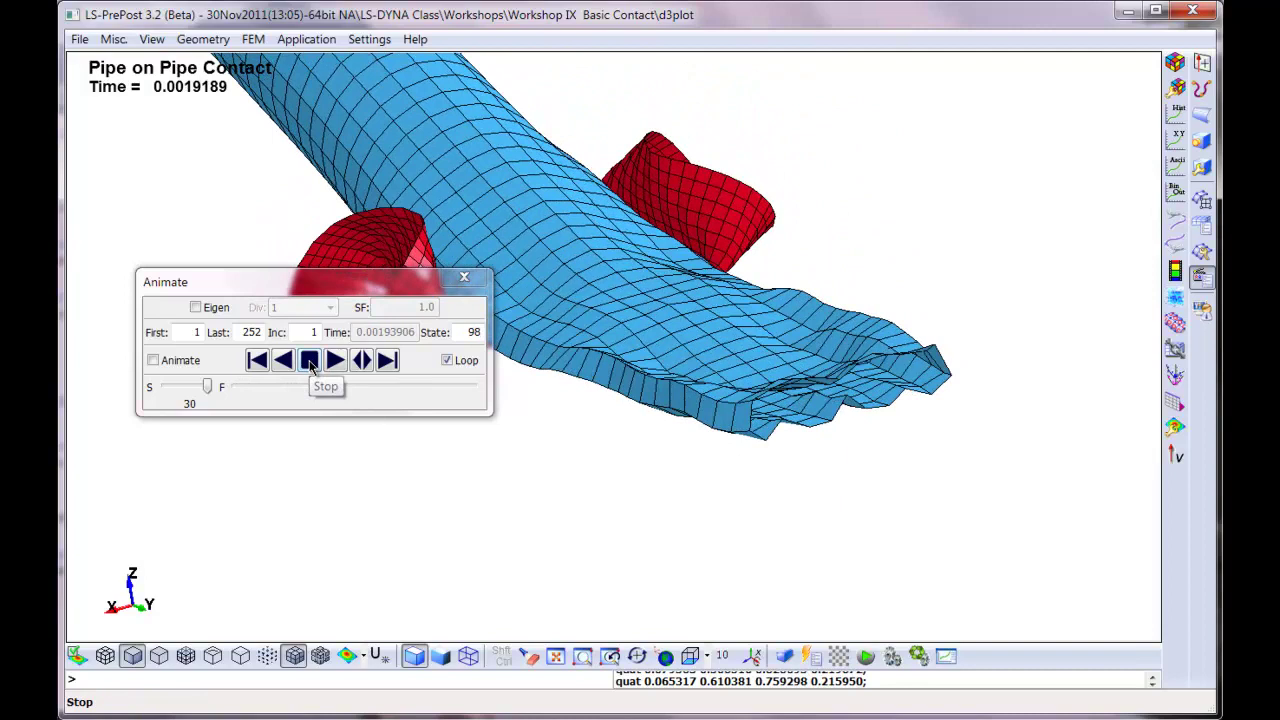
pyautogui.click(310, 362)
pyautogui.moveTo(413, 295); pyautogui.dragTo(390, 432)
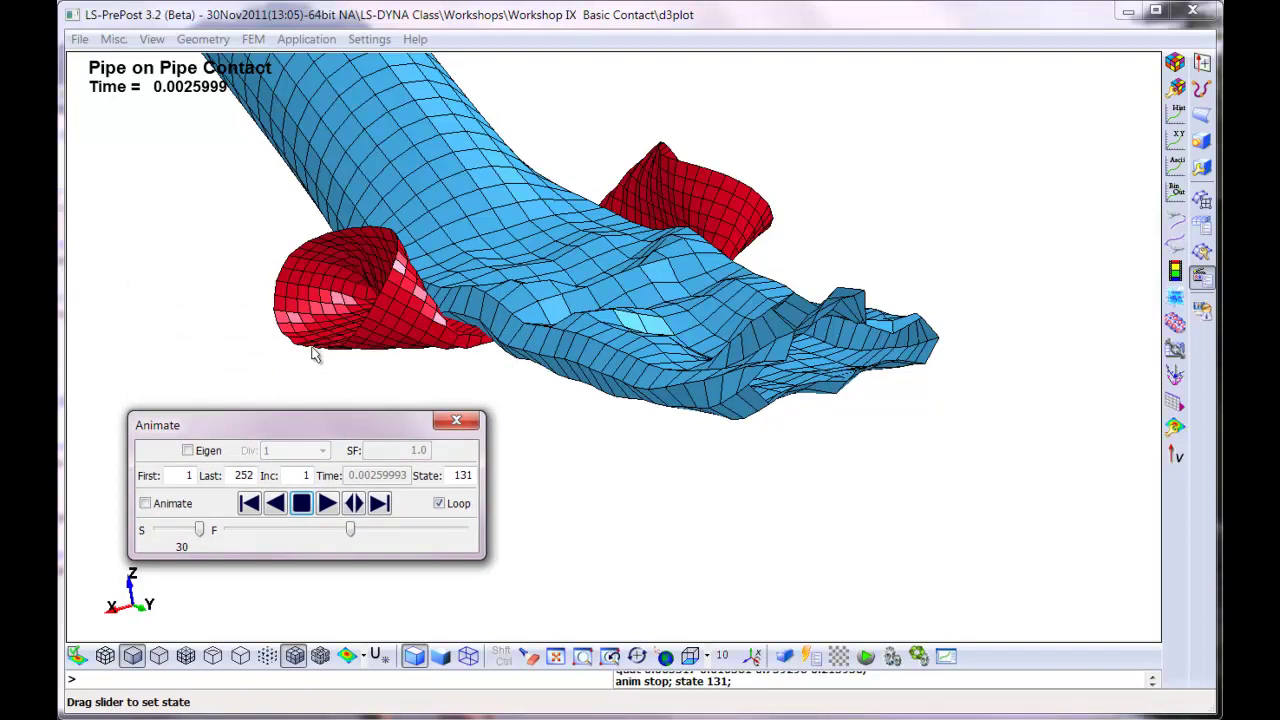
# Open Pipe on Pipe Contact Finish I.dyn as a separate keyword model, answering No to the same-model prompt.
pyautogui.click(78, 40)
pyautogui.moveTo(105, 61)
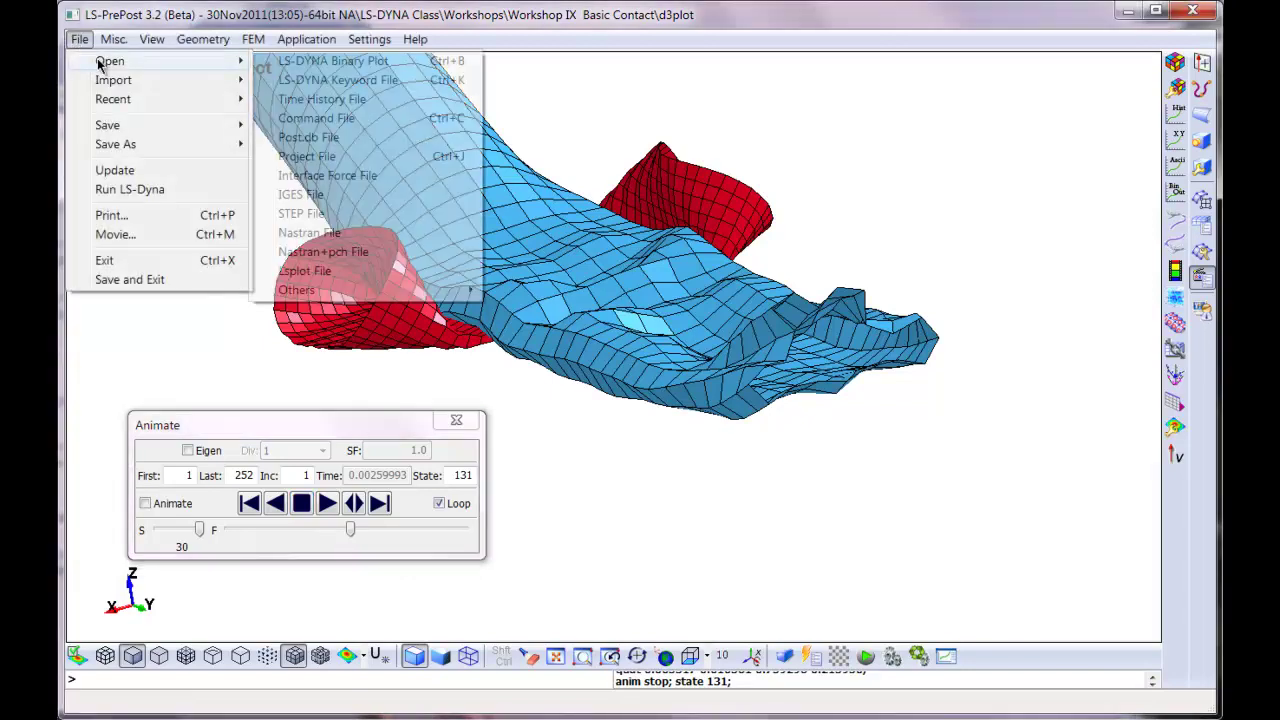
pyautogui.click(353, 81)
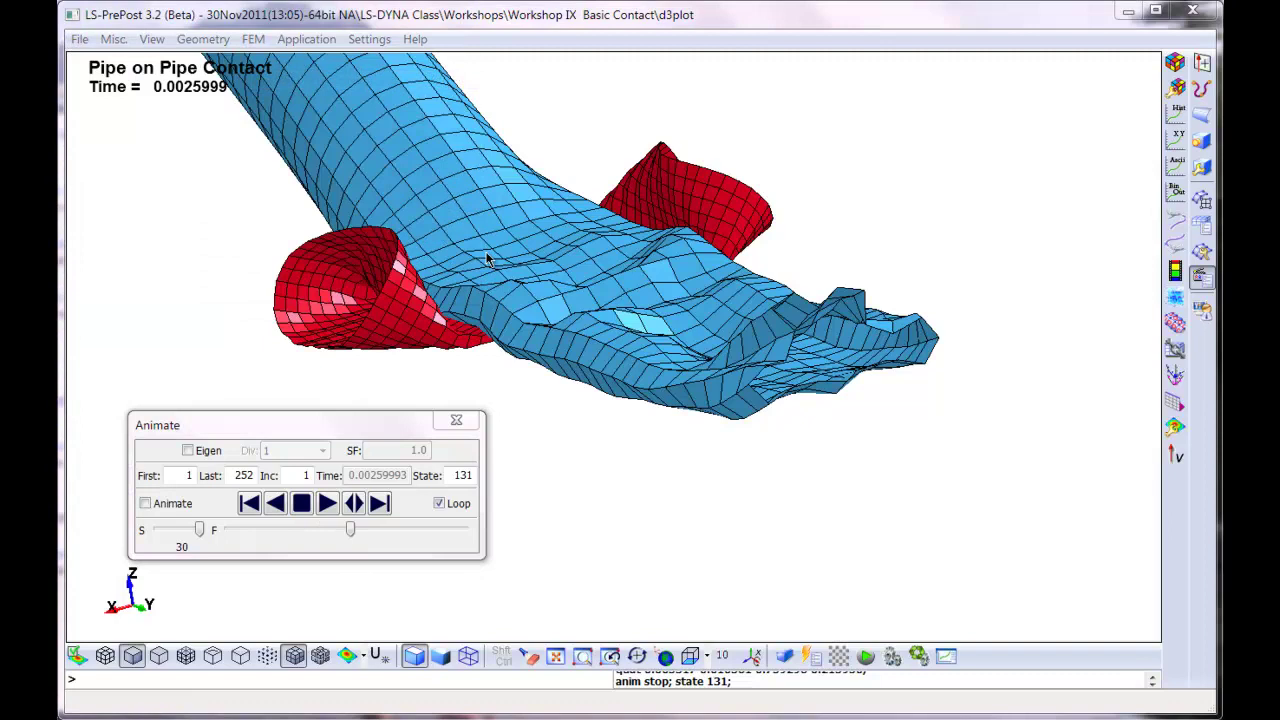
pyautogui.click(406, 234)
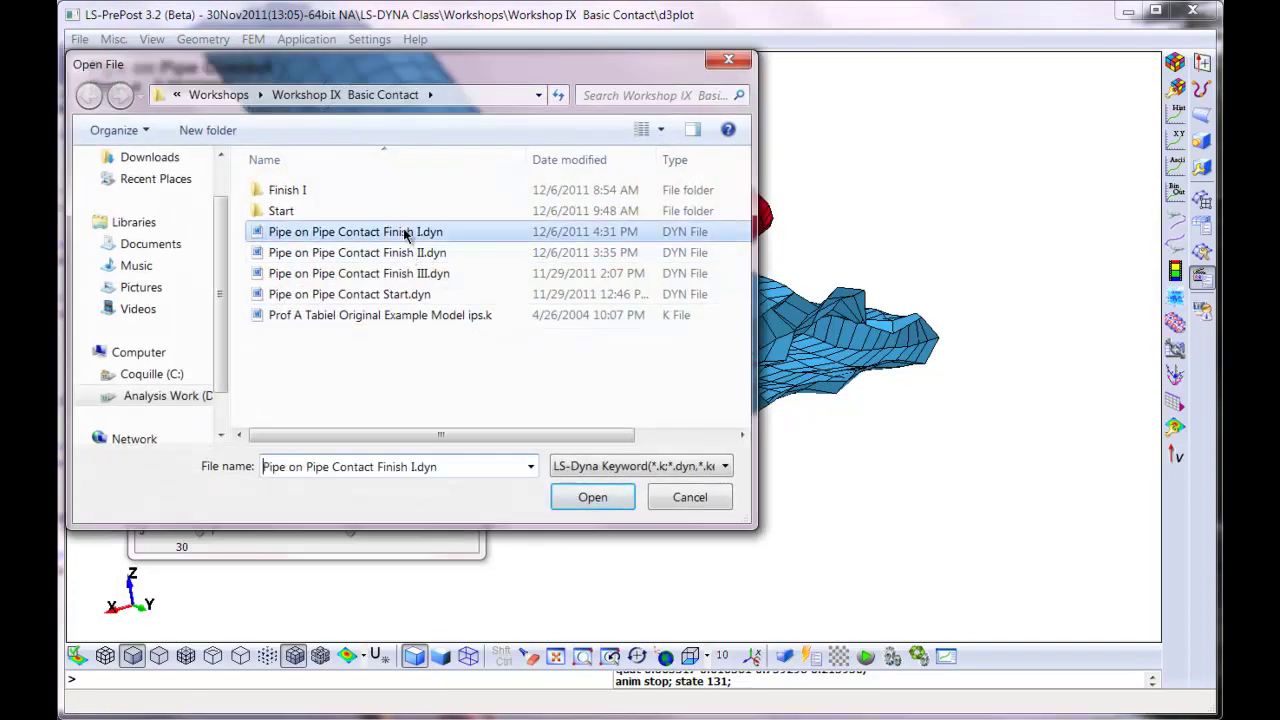
pyautogui.click(594, 500)
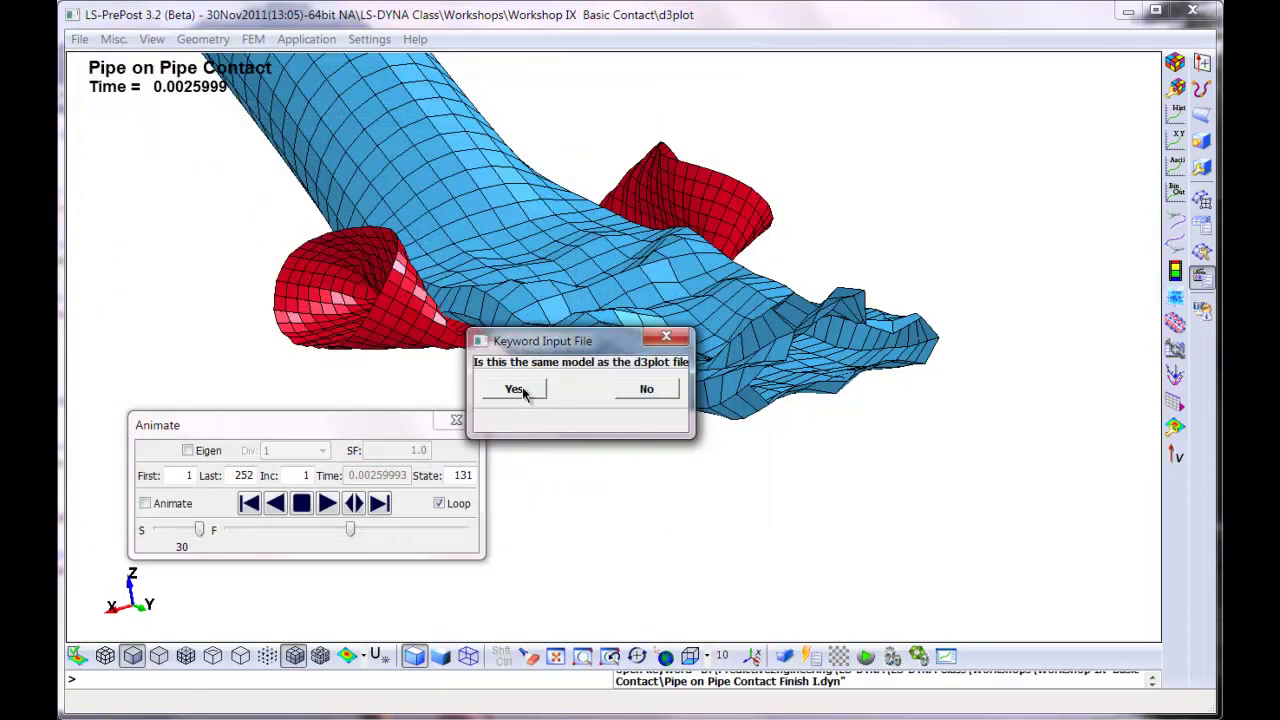
pyautogui.click(642, 388)
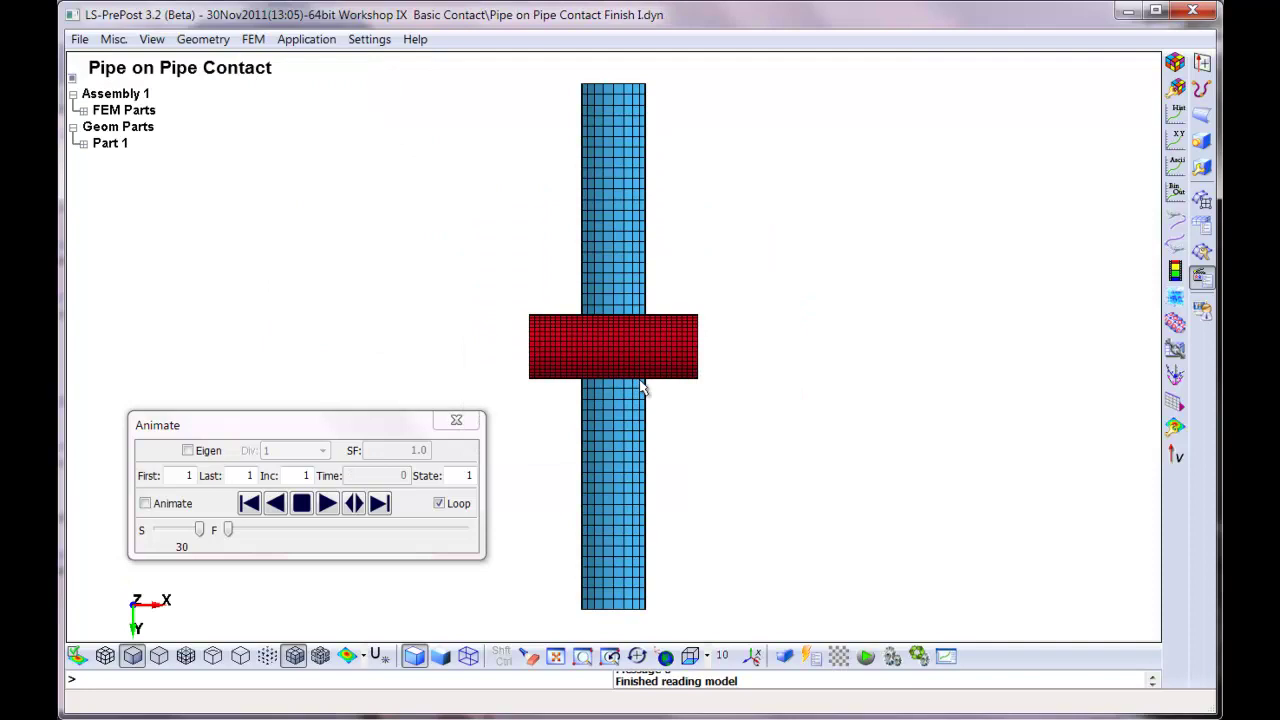
# Open Keyword Manager, expand CONTACT, show All keywords and scroll down to FORCE_TRANSDUCER.
pyautogui.click(1210, 236)
pyautogui.click(1176, 92)
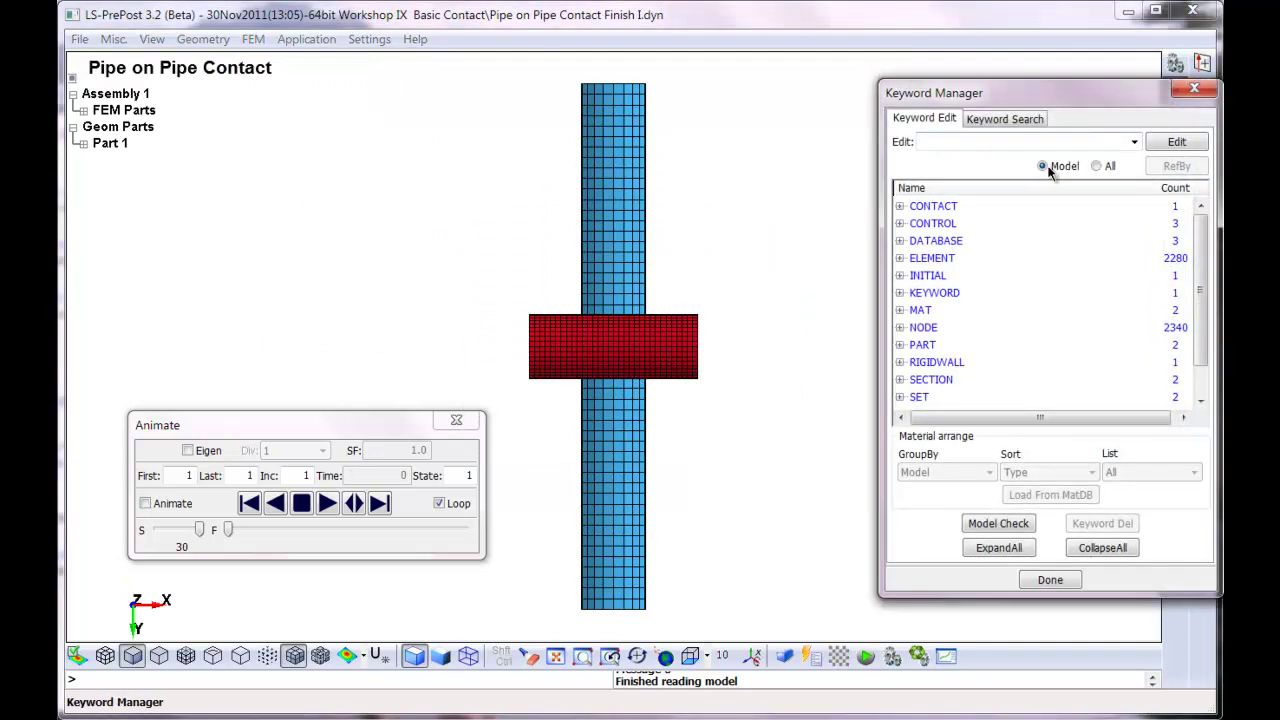
pyautogui.click(900, 206)
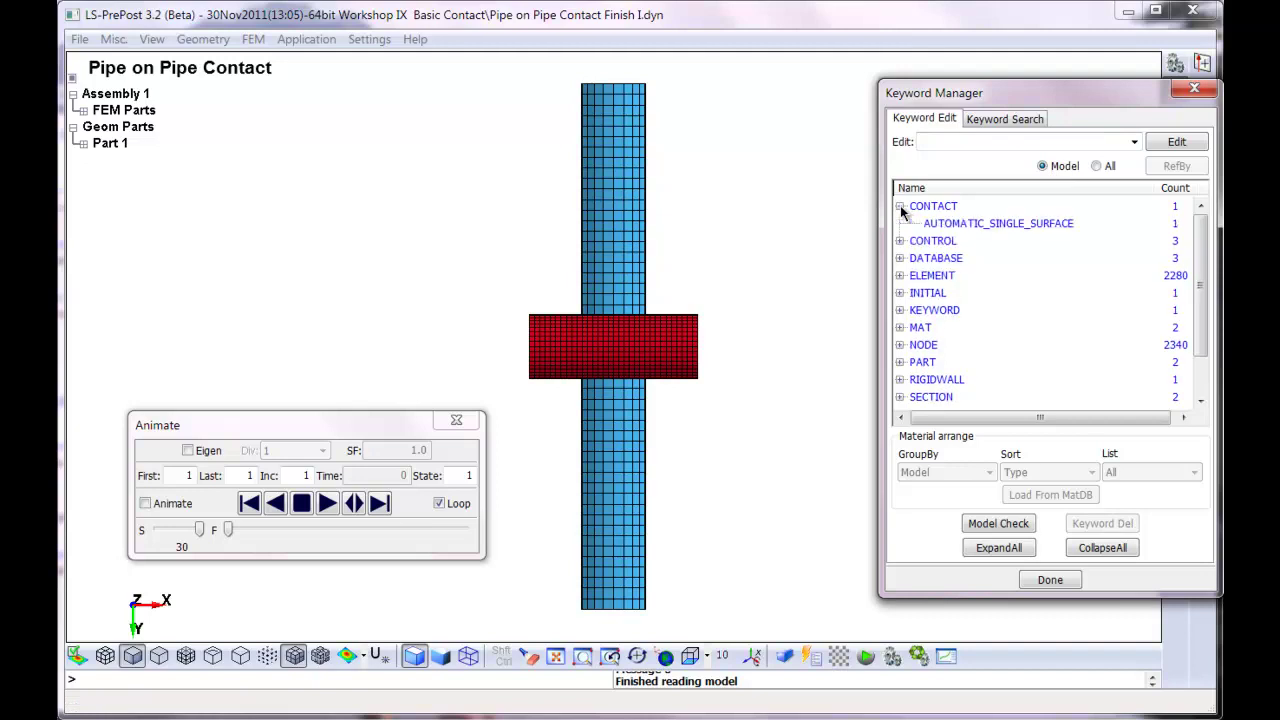
pyautogui.click(920, 206)
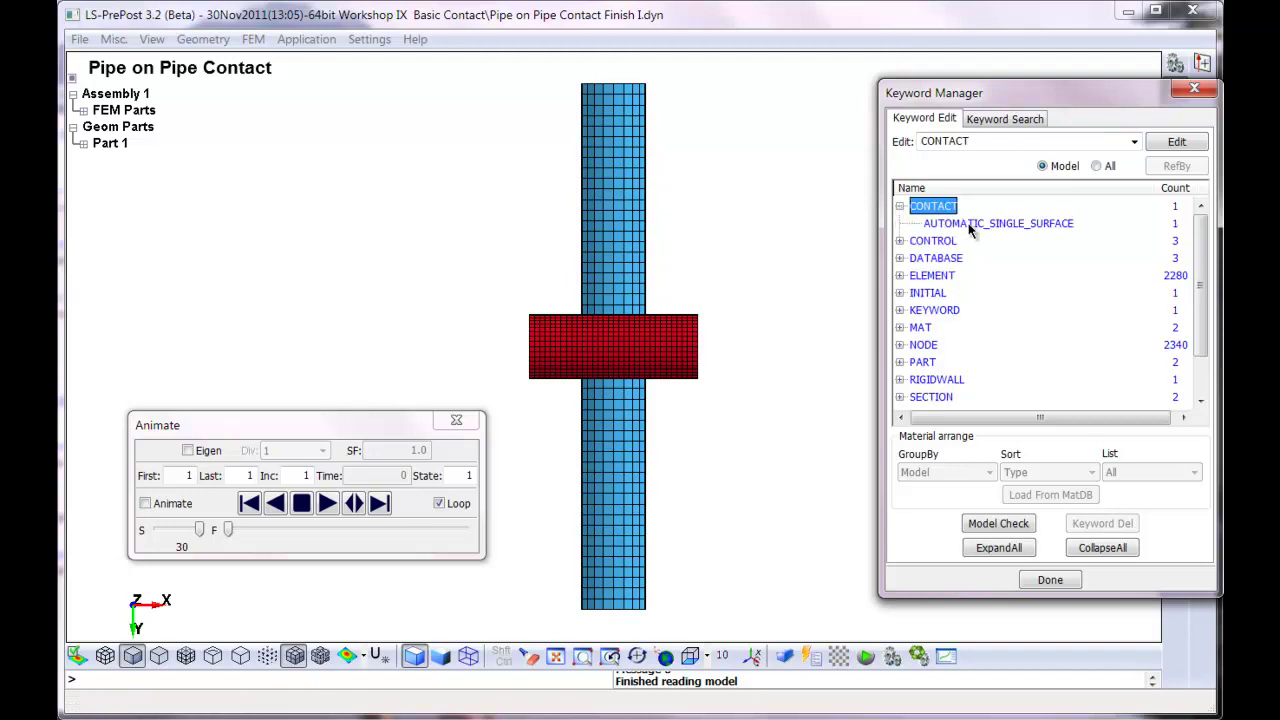
pyautogui.click(1097, 166)
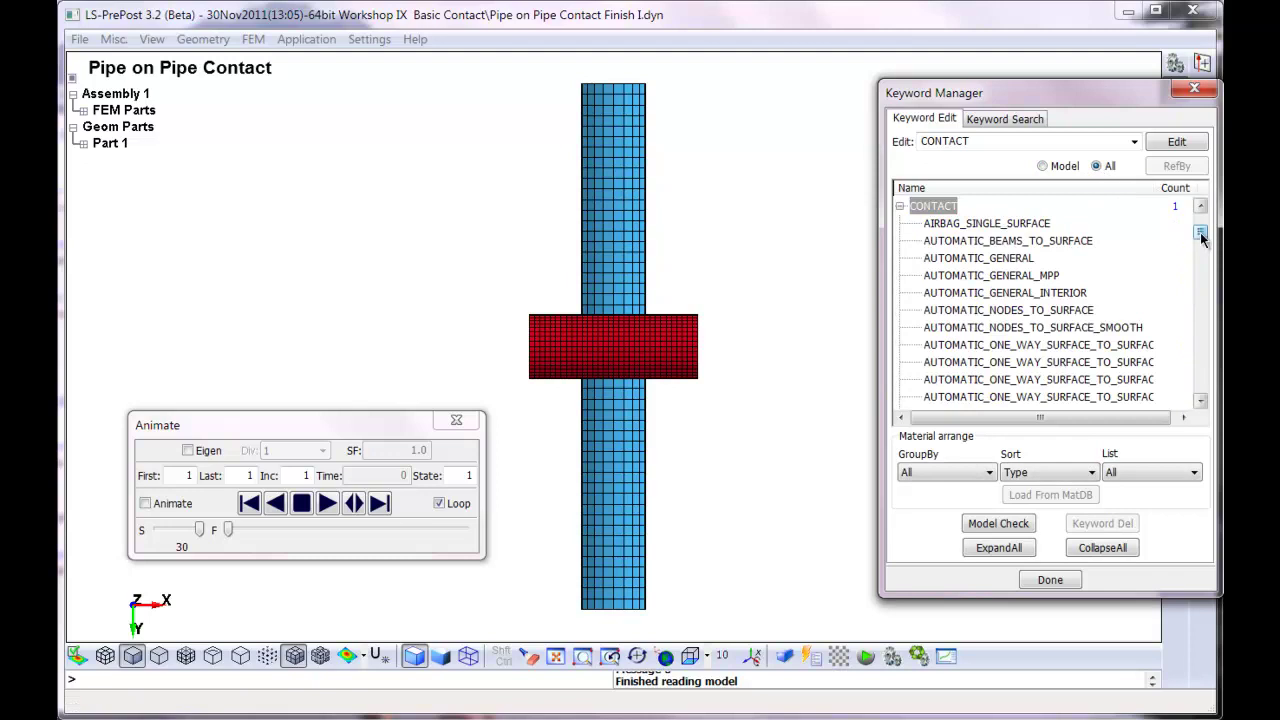
pyautogui.moveTo(1201, 235); pyautogui.dragTo(1202, 246)
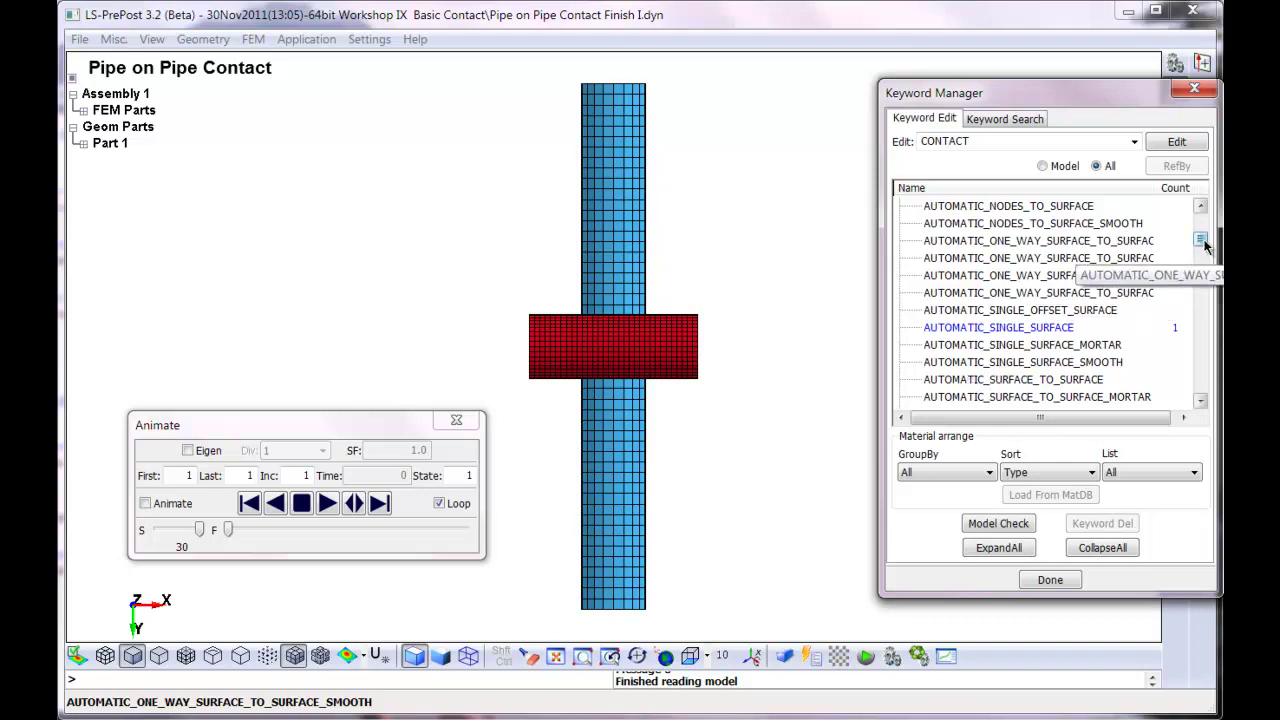
pyautogui.moveTo(1204, 245); pyautogui.dragTo(1200, 253)
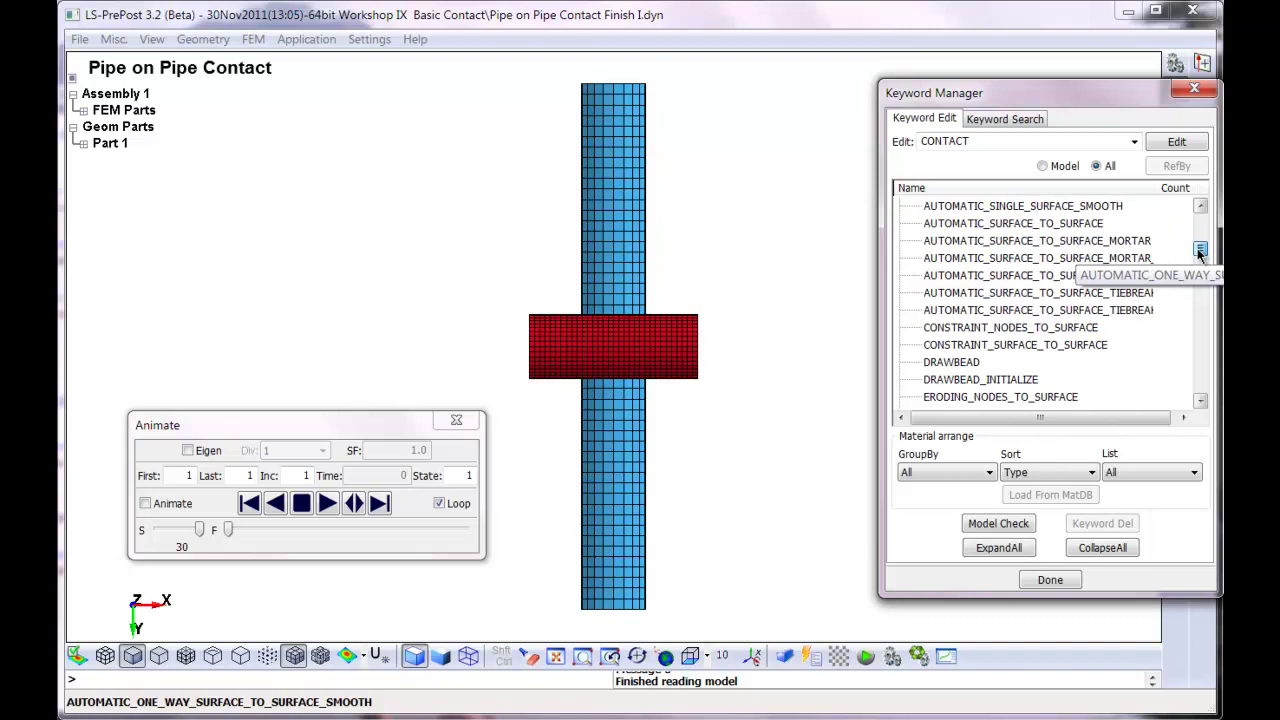
pyautogui.moveTo(1199, 254); pyautogui.dragTo(1200, 259)
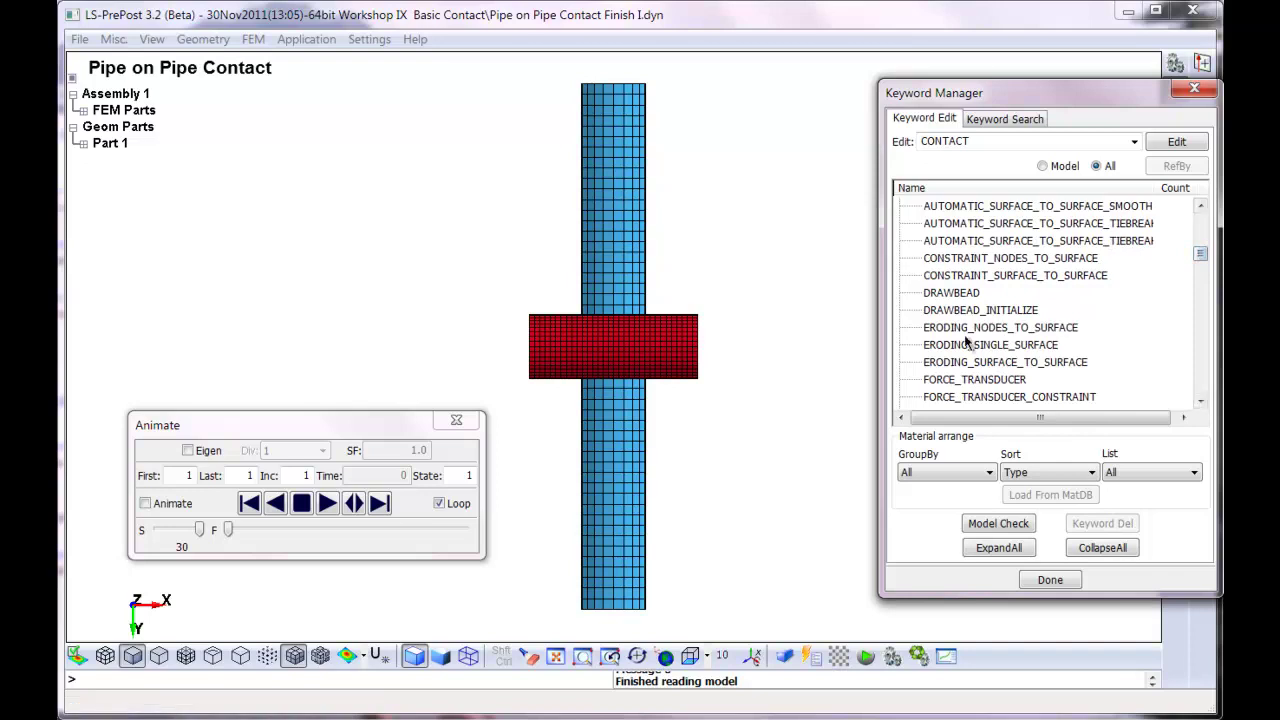
# Open a FORCE_TRANSDUCER card with a new contact ID 2 and slave type SSTYP 3.
pyautogui.doubleClick(941, 383)
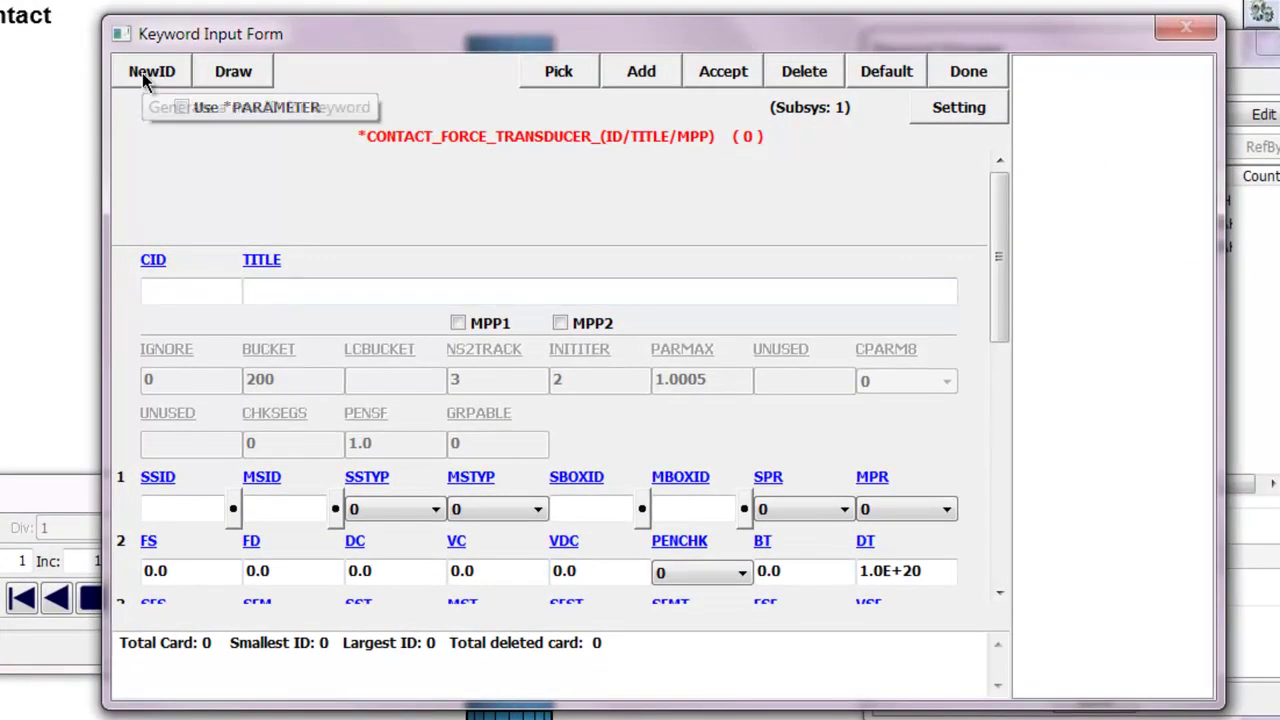
pyautogui.click(144, 78)
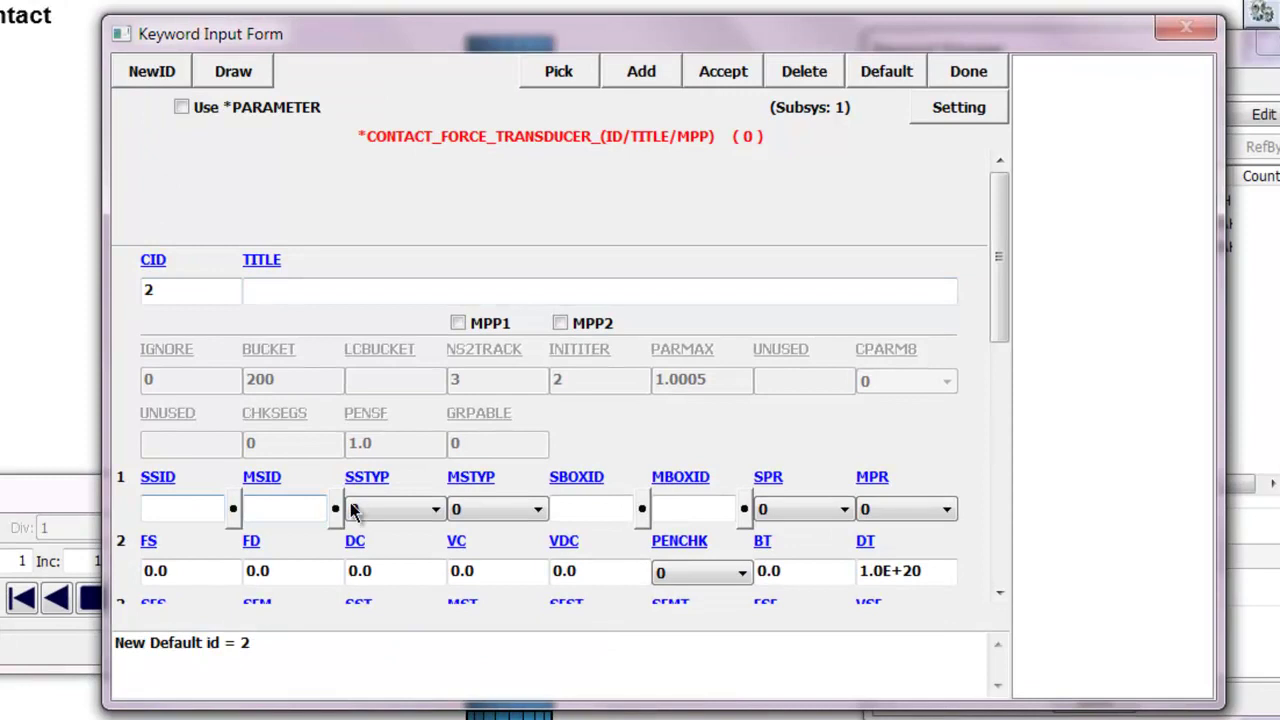
pyautogui.click(381, 505)
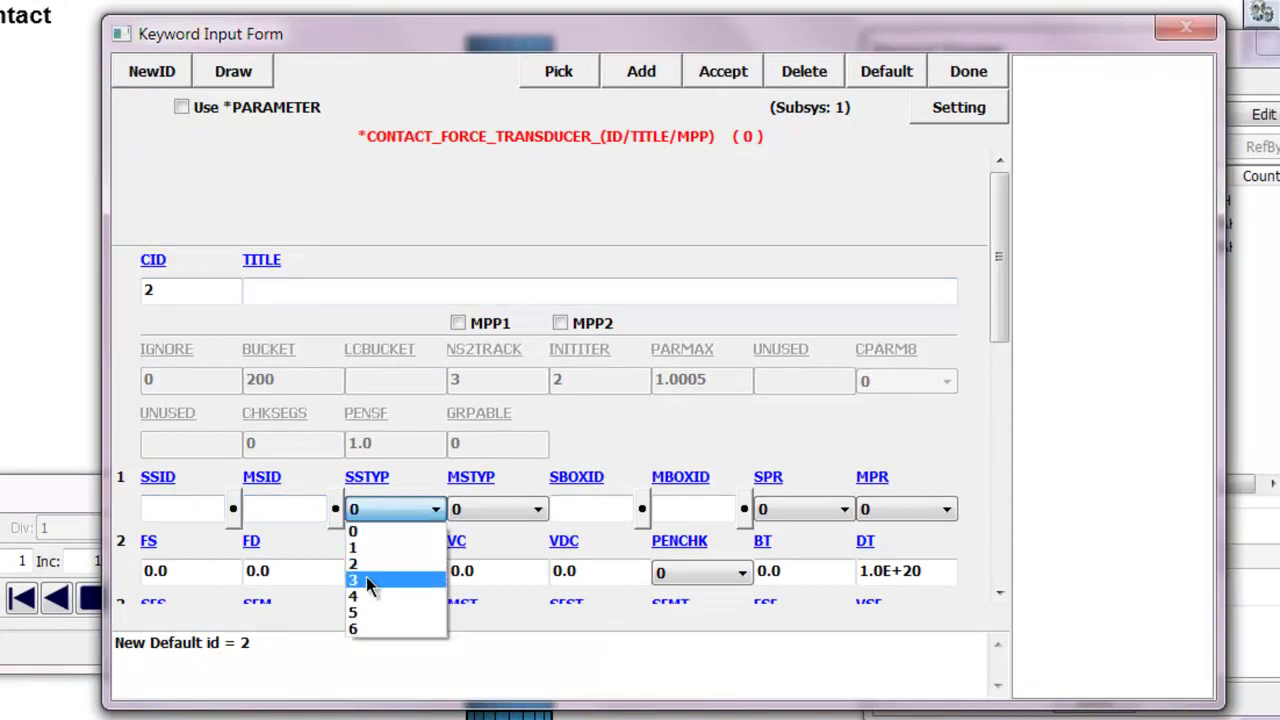
pyautogui.click(368, 580)
pyautogui.click(368, 478)
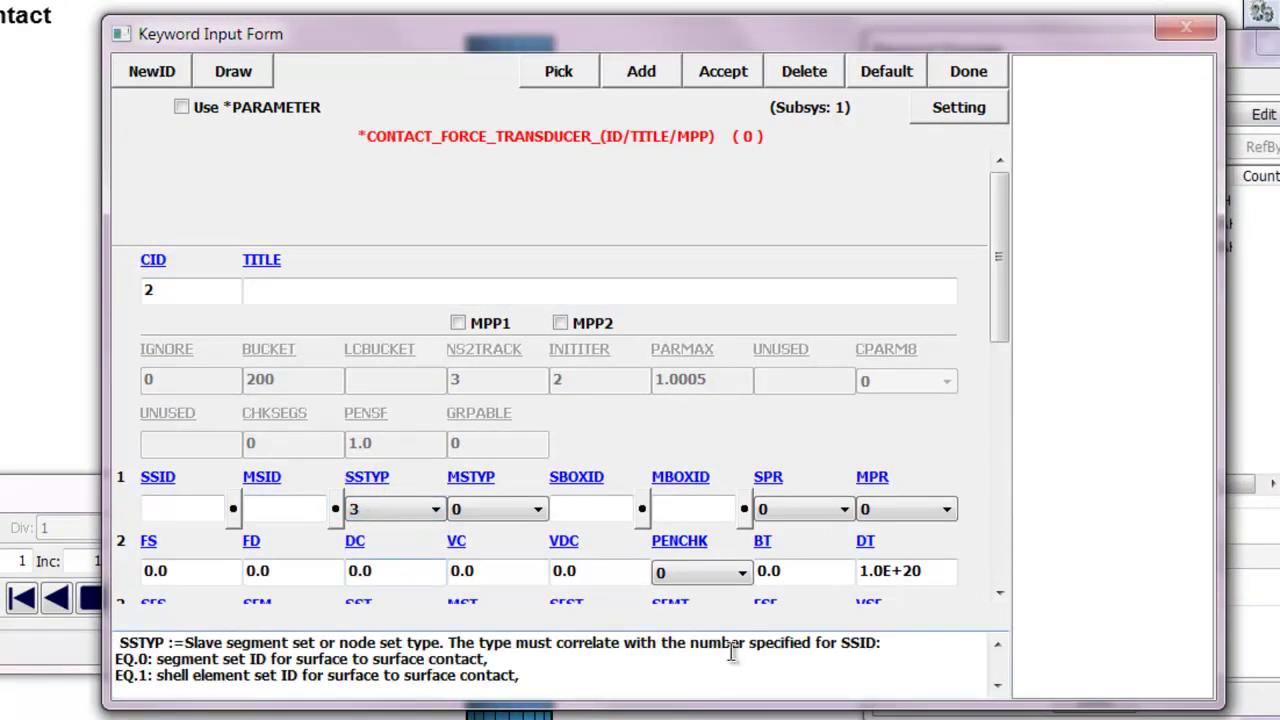
pyautogui.click(997, 685)
pyautogui.click(997, 685)
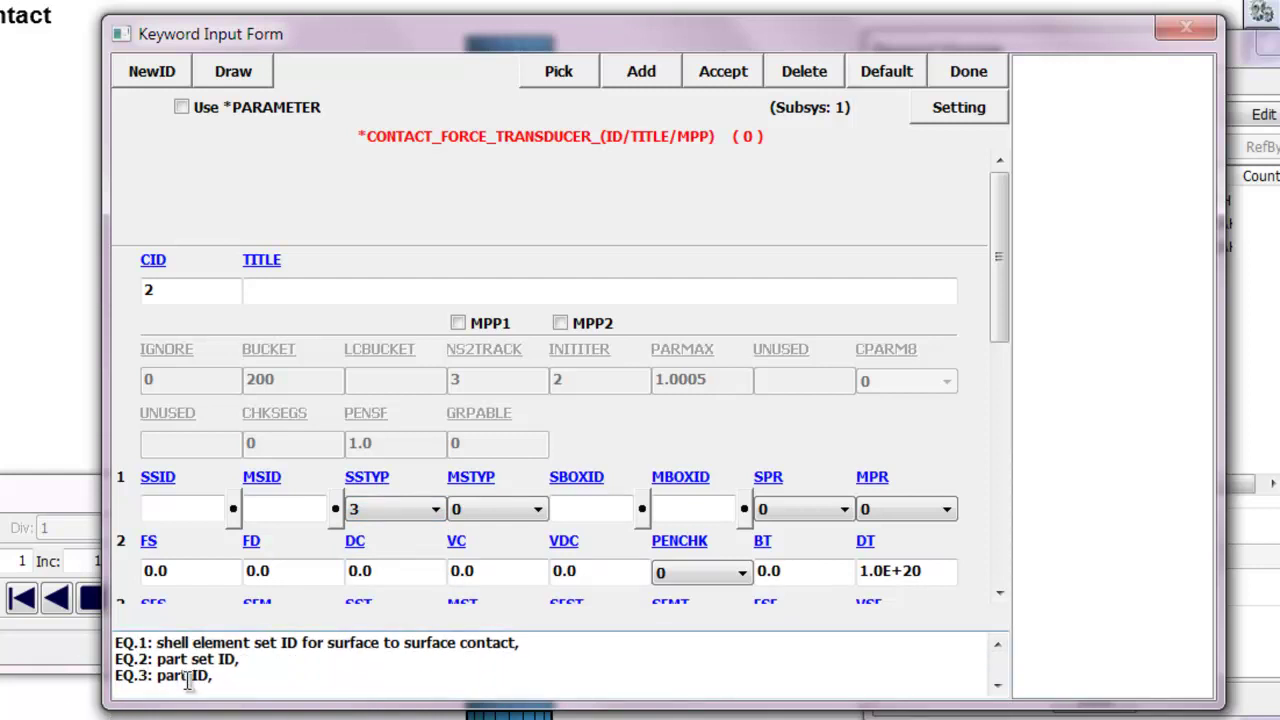
# Set SSID to part 1 LOWER and accept the force transducer card.
pyautogui.click(233, 510)
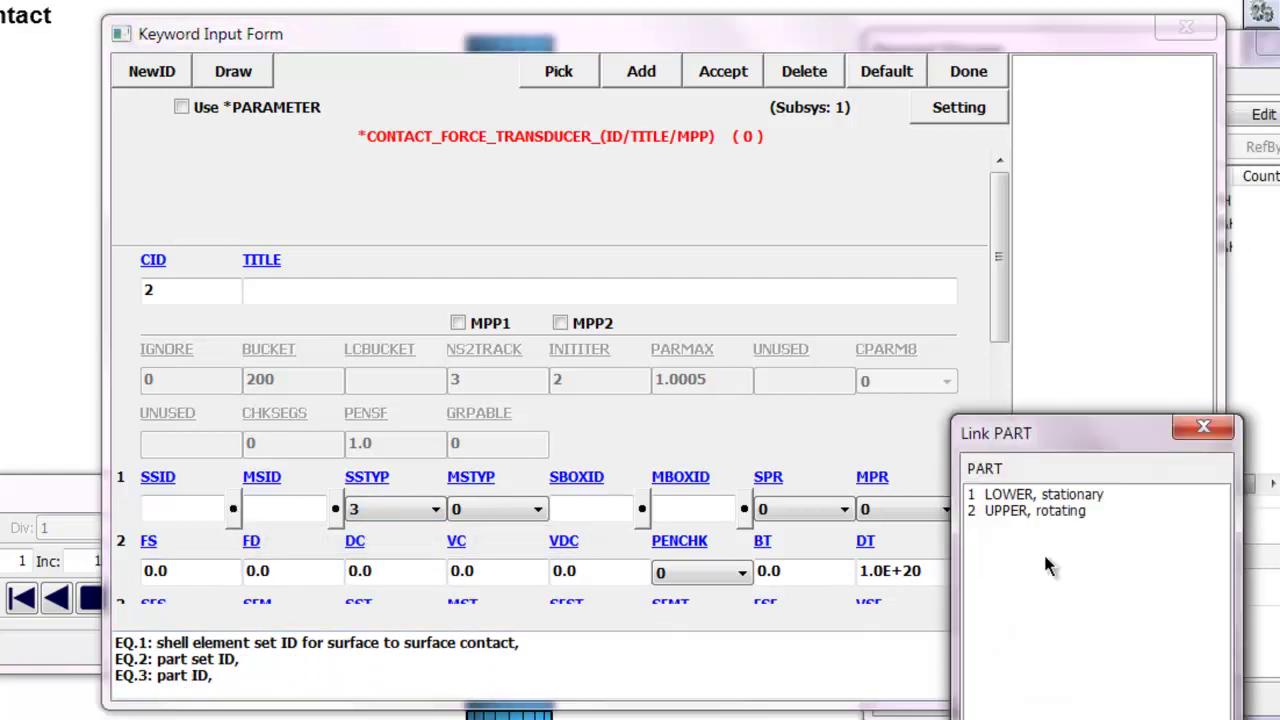
pyautogui.click(1045, 502)
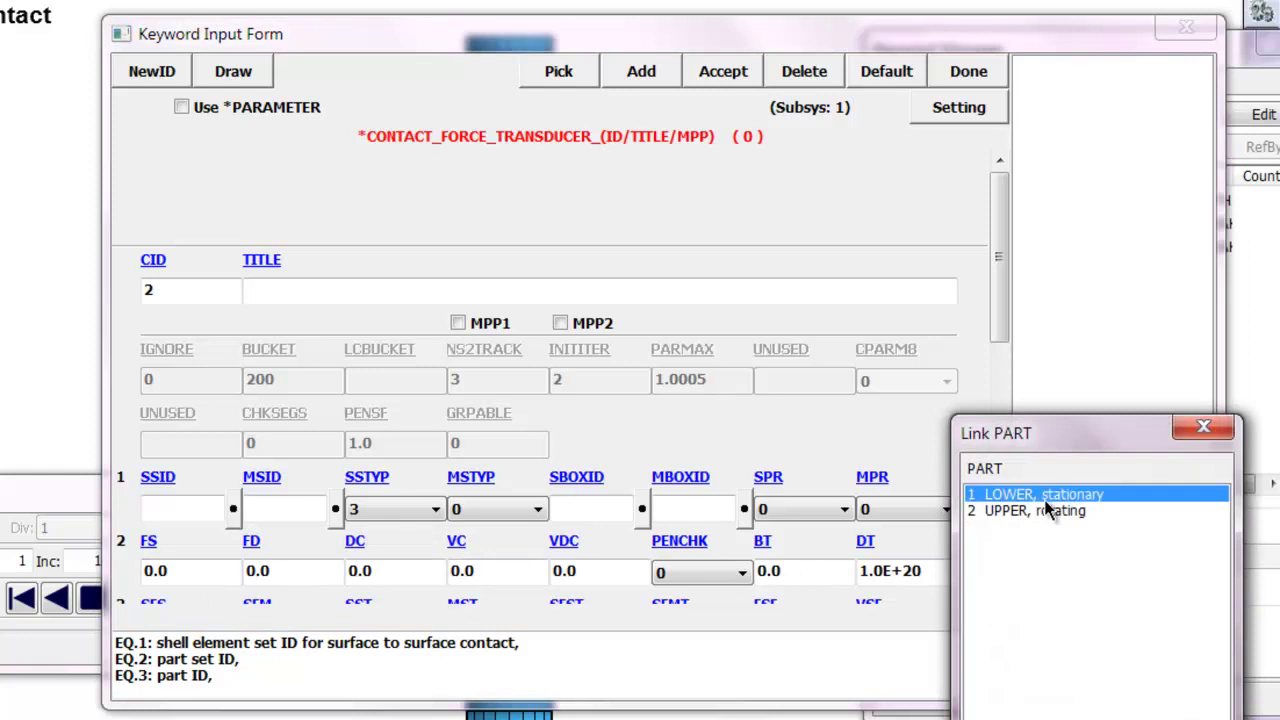
pyautogui.click(176, 514)
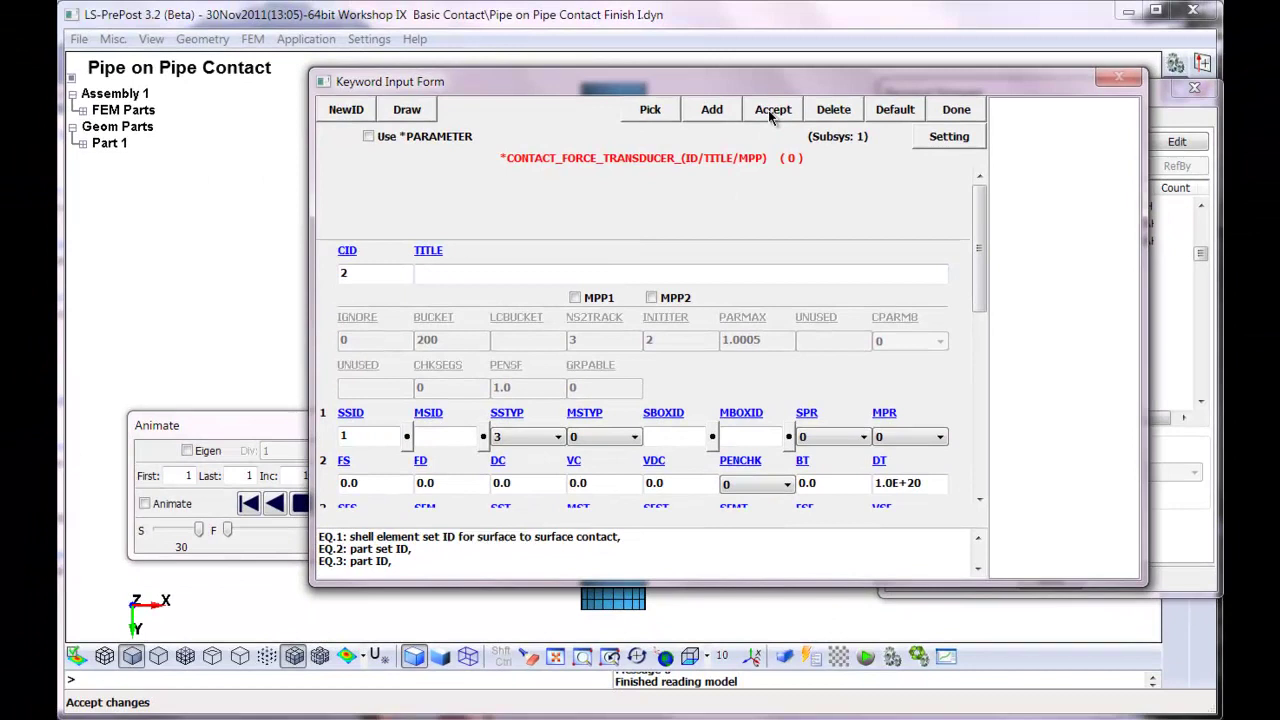
pyautogui.click(722, 71)
pyautogui.click(966, 117)
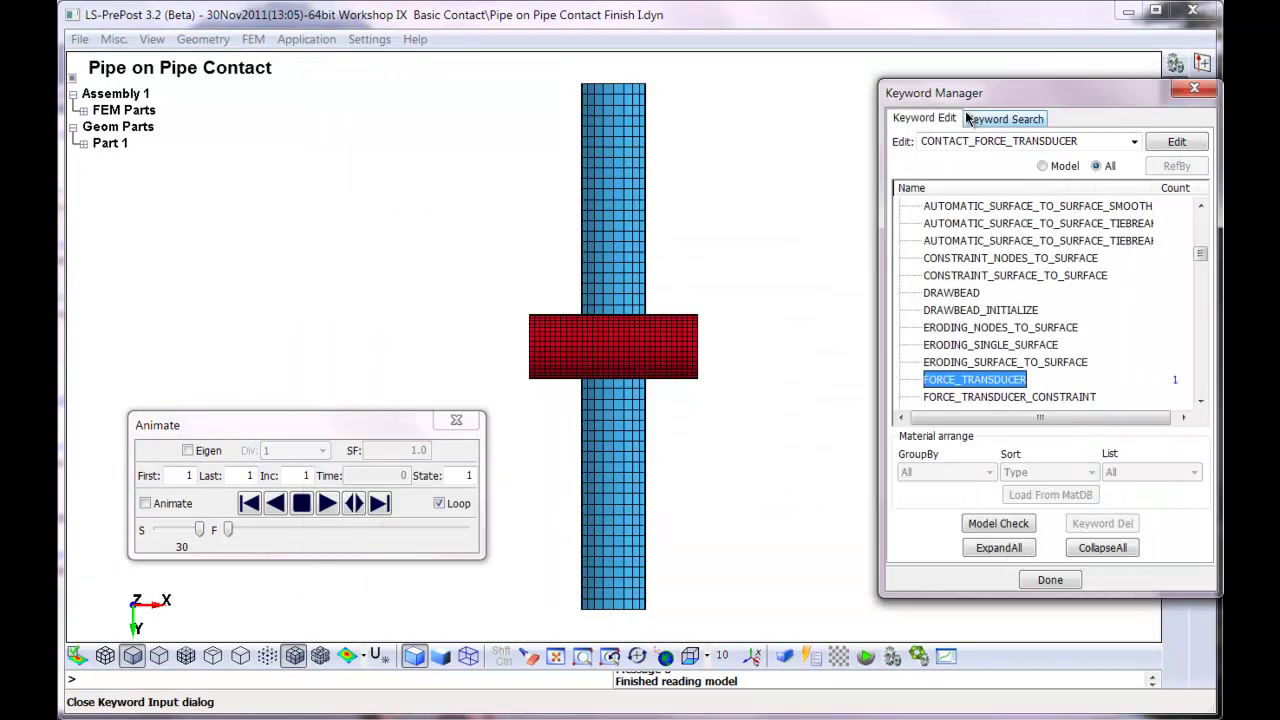
# Reopen Keyword Manager showing only model keywords and open DATABASE ASCII_option for editing.
pyautogui.moveTo(1022, 95); pyautogui.dragTo(875, 90)
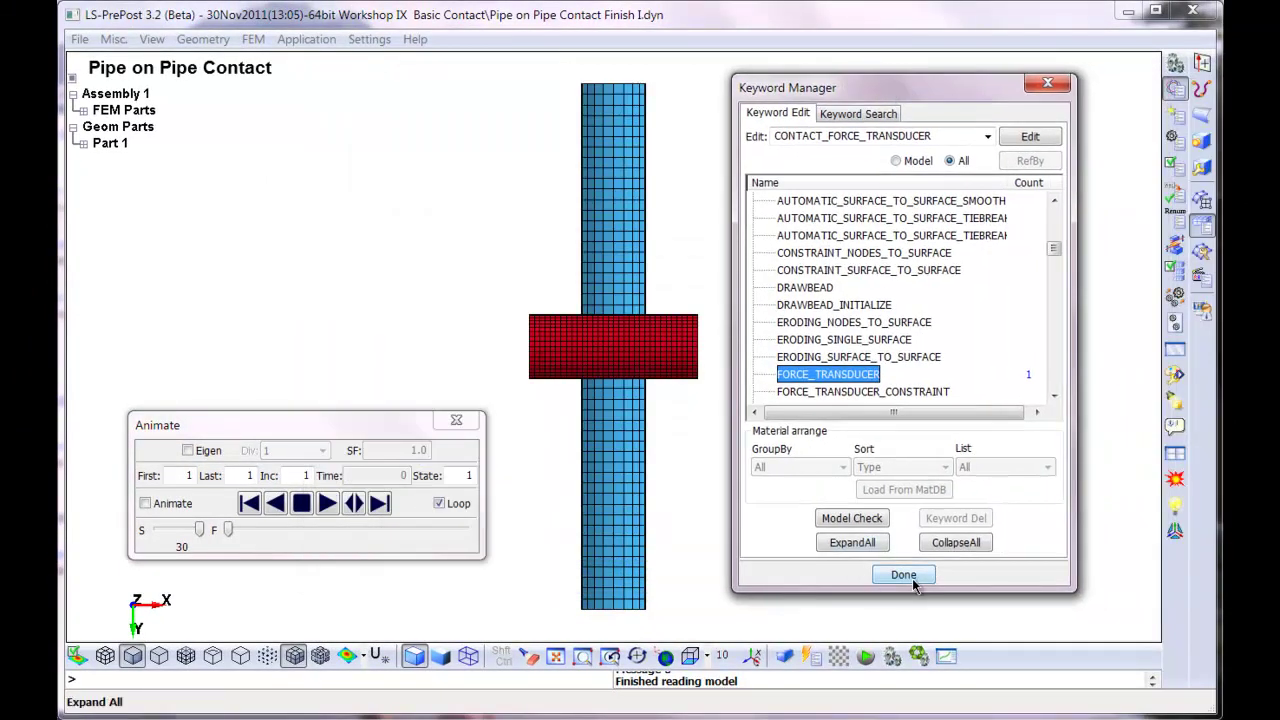
pyautogui.click(904, 576)
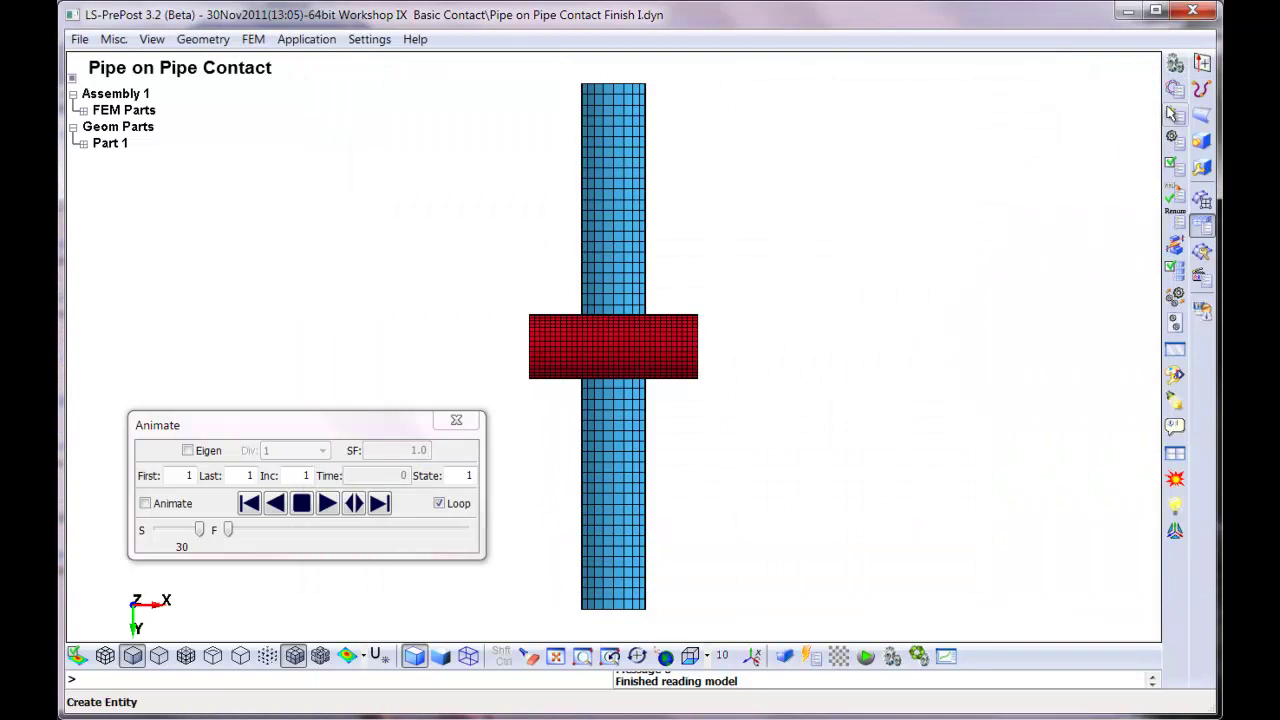
pyautogui.click(1177, 92)
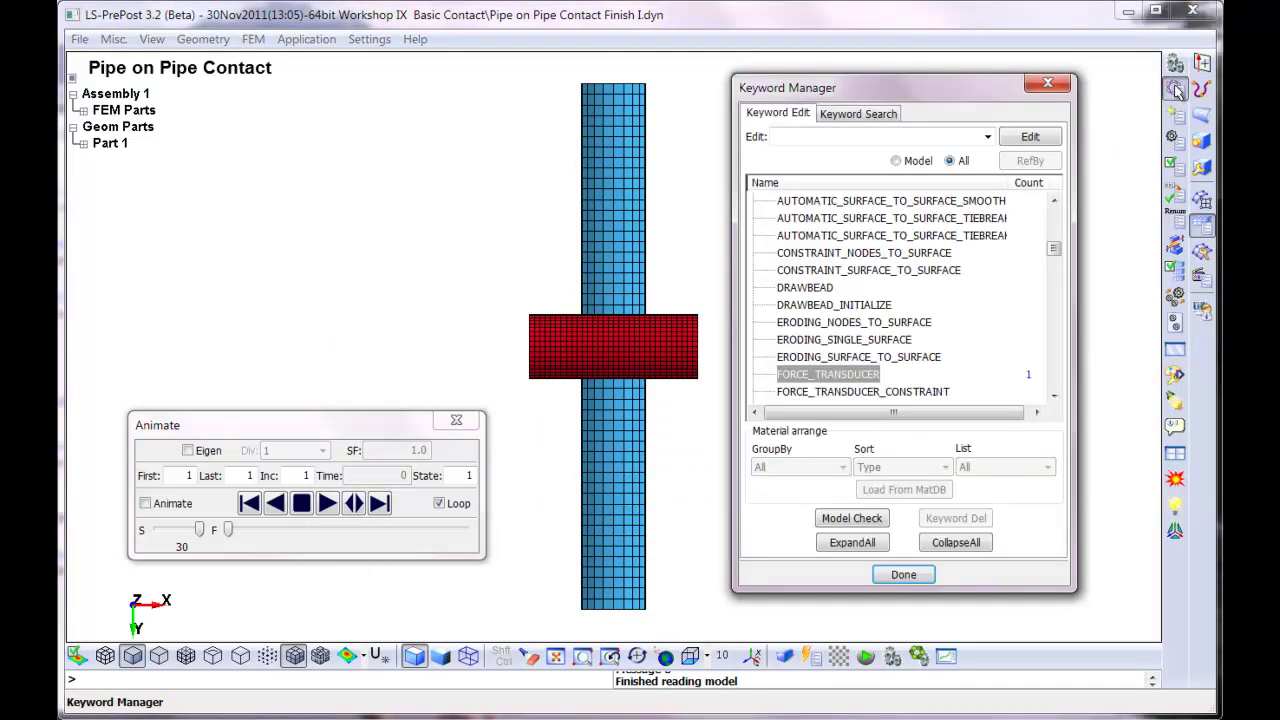
pyautogui.click(898, 161)
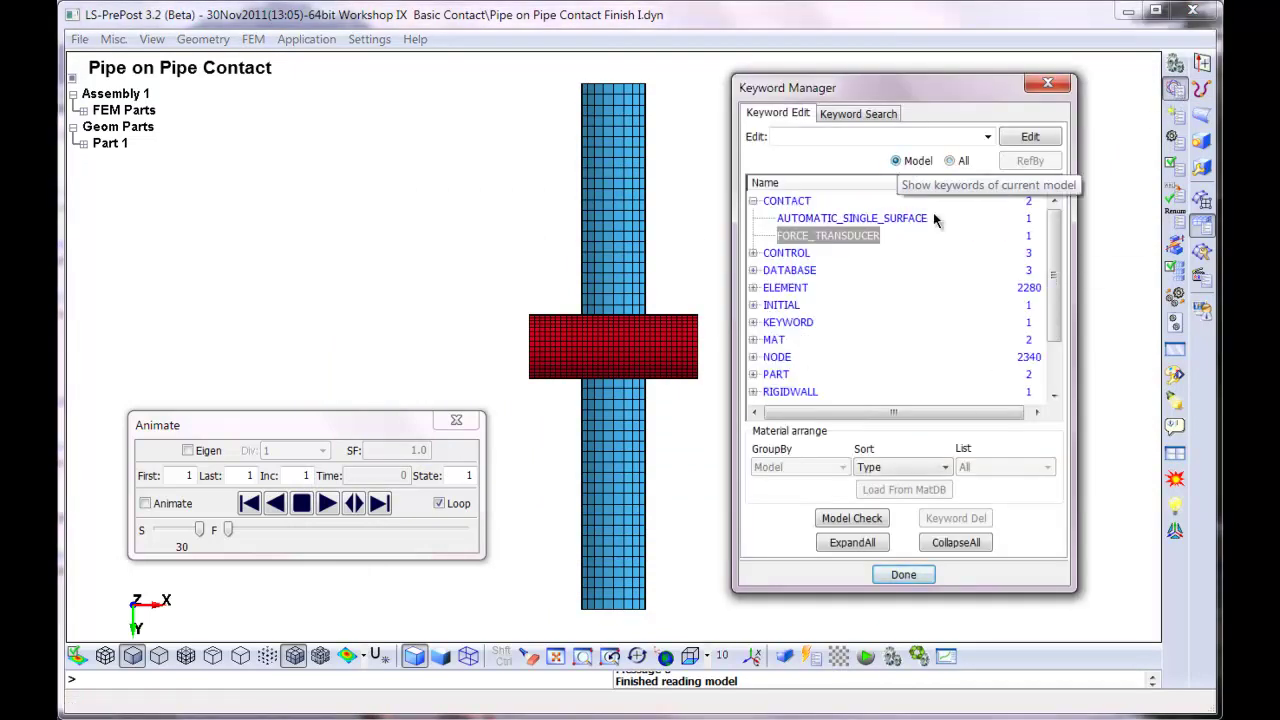
pyautogui.click(751, 273)
pyautogui.click(751, 273)
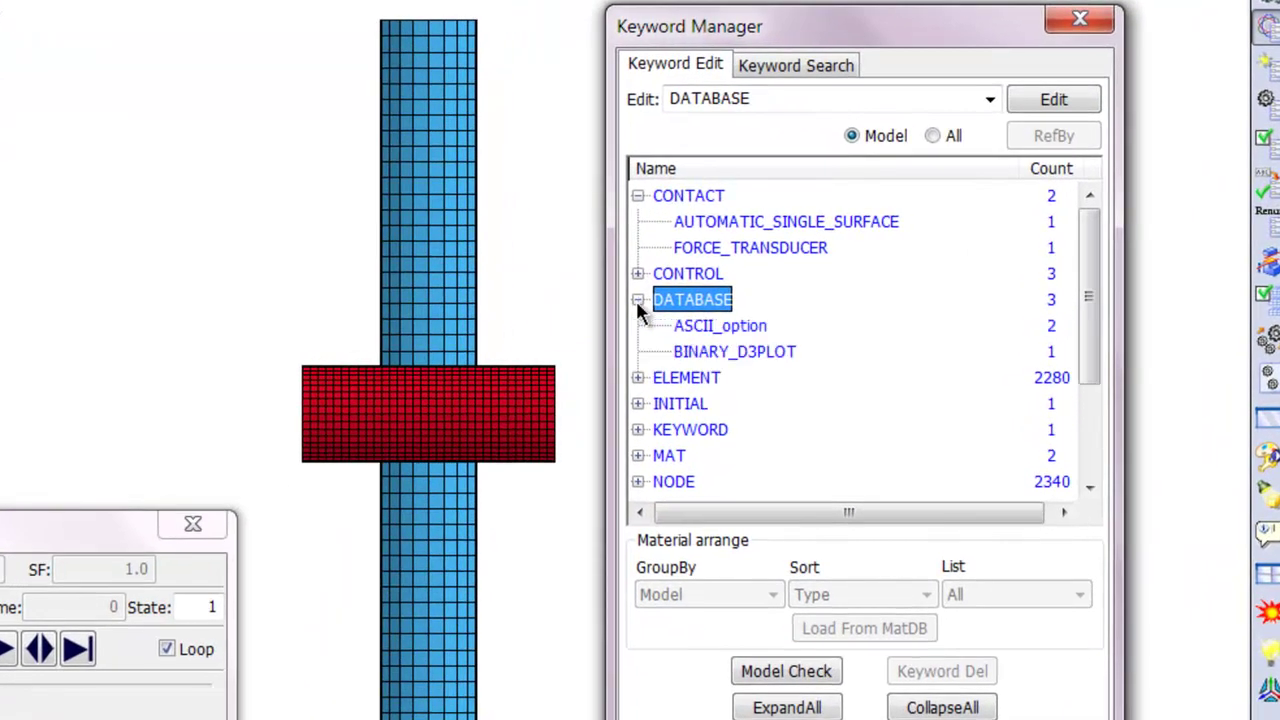
pyautogui.doubleClick(707, 333)
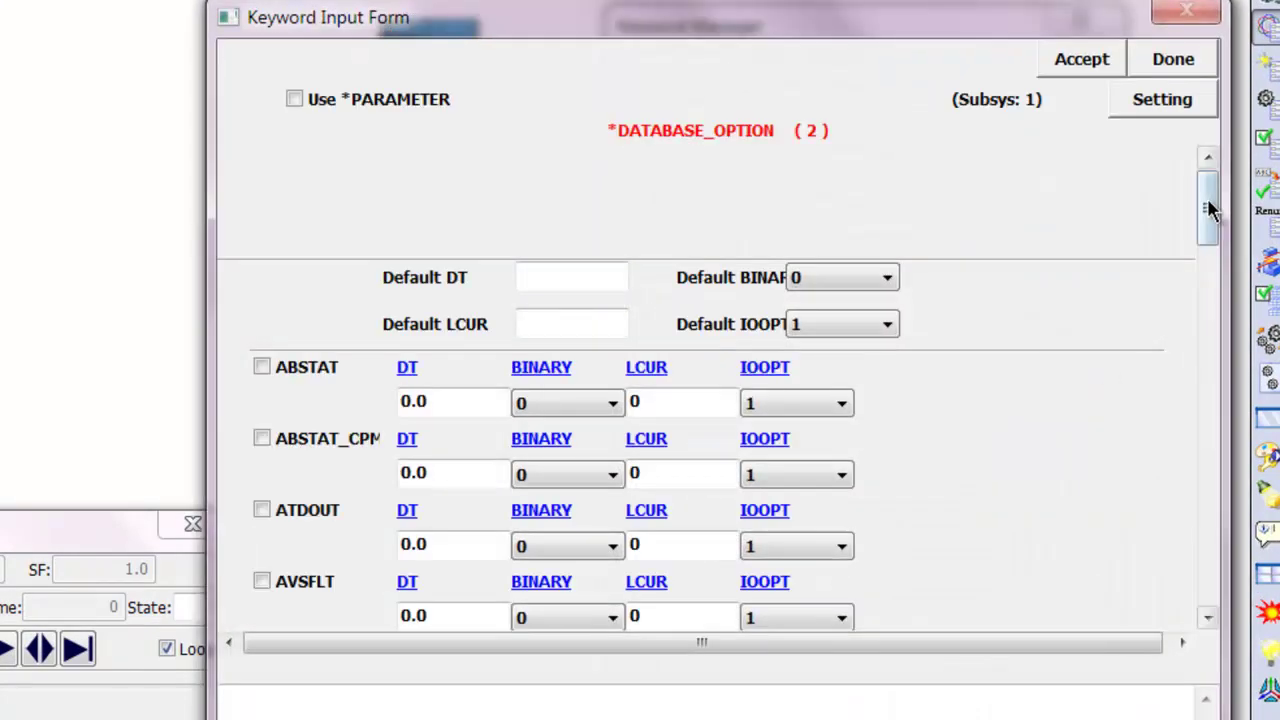
pyautogui.moveTo(1209, 206); pyautogui.dragTo(1183, 406)
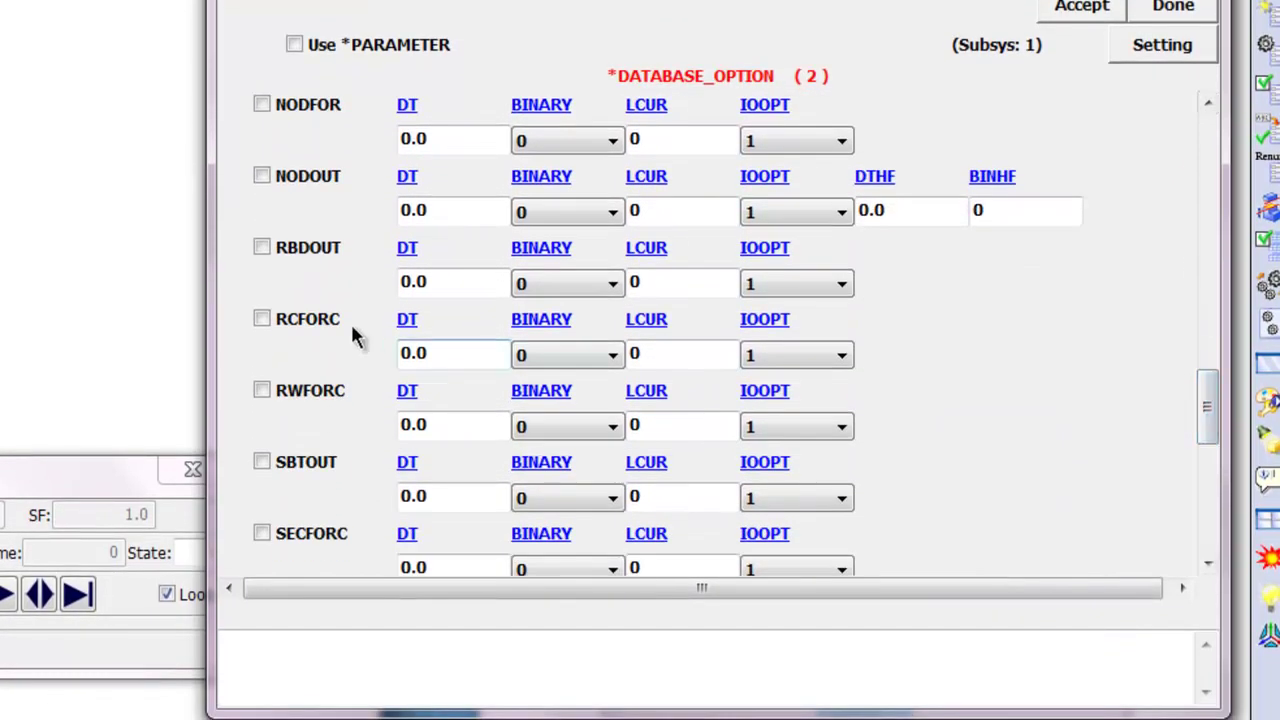
# Enable RCFORC and RWFORC outputs, each with DT 1e-6, and accept.
pyautogui.click(314, 324)
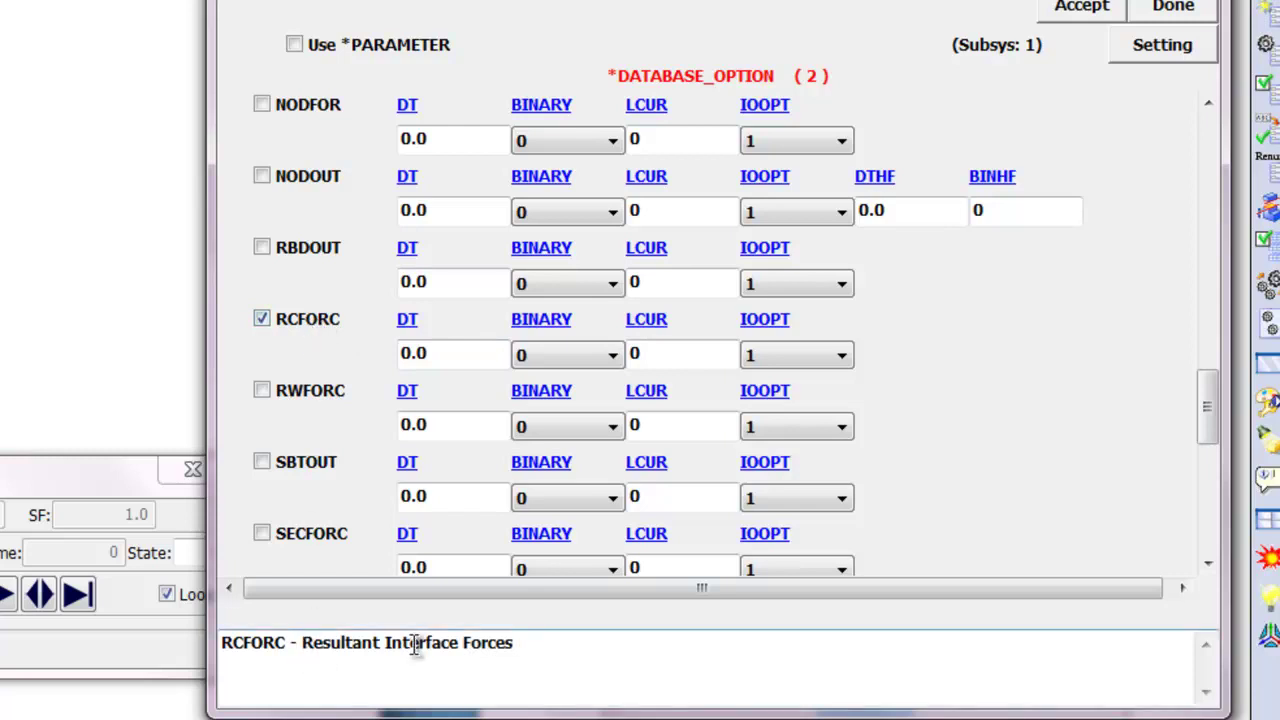
pyautogui.moveTo(437, 354); pyautogui.dragTo(371, 359)
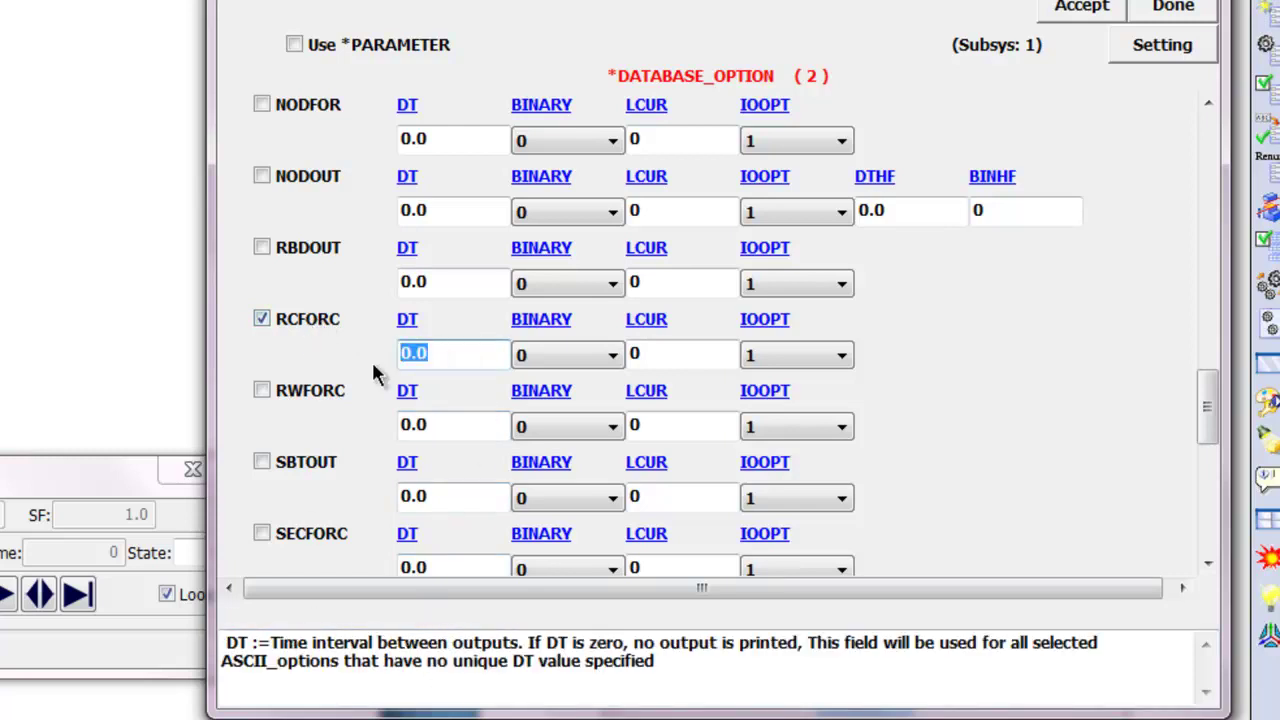
pyautogui.press('BackSpace')
pyautogui.write('1e-6')
pyautogui.click(262, 391)
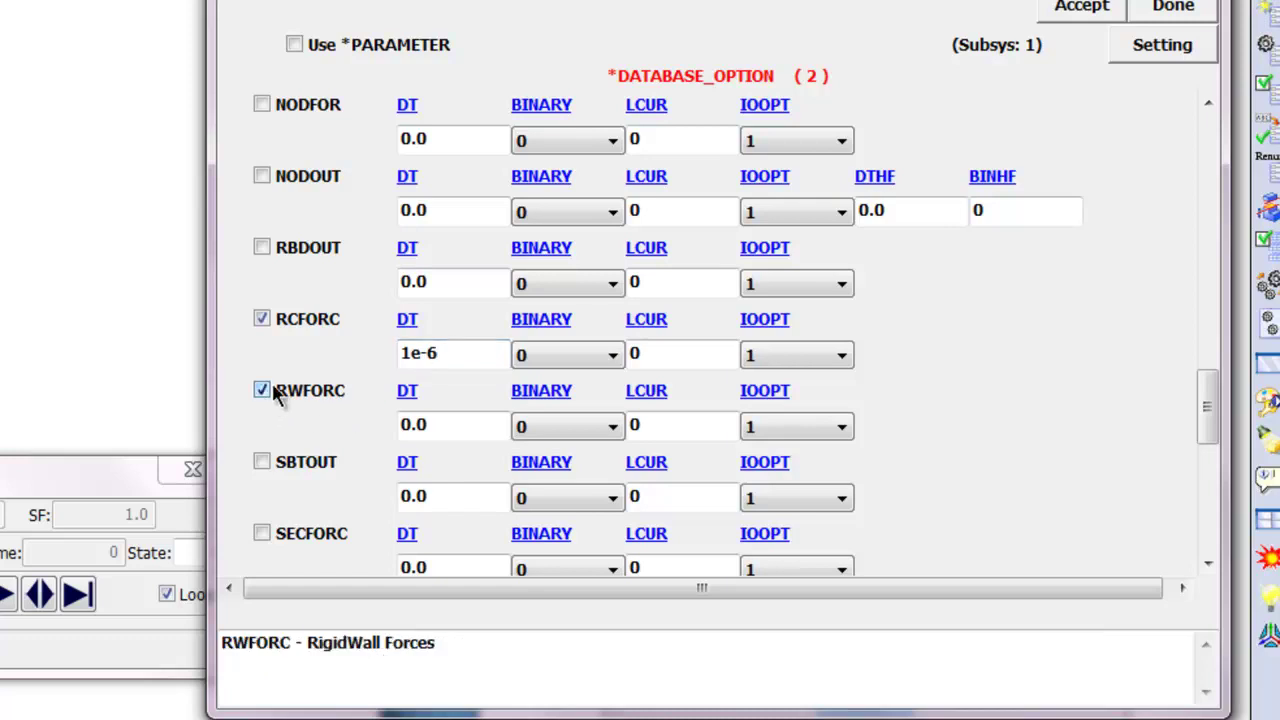
pyautogui.click(430, 425)
pyautogui.moveTo(430, 425); pyautogui.dragTo(365, 448)
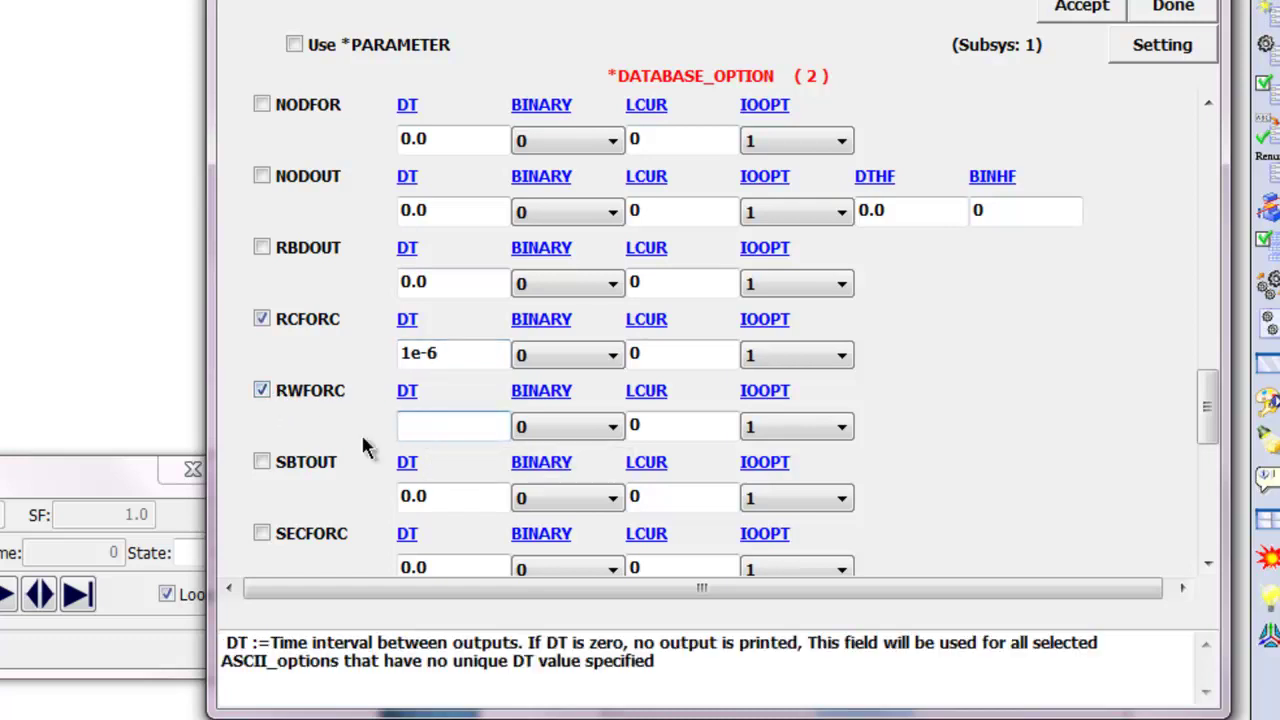
pyautogui.write('1e-6')
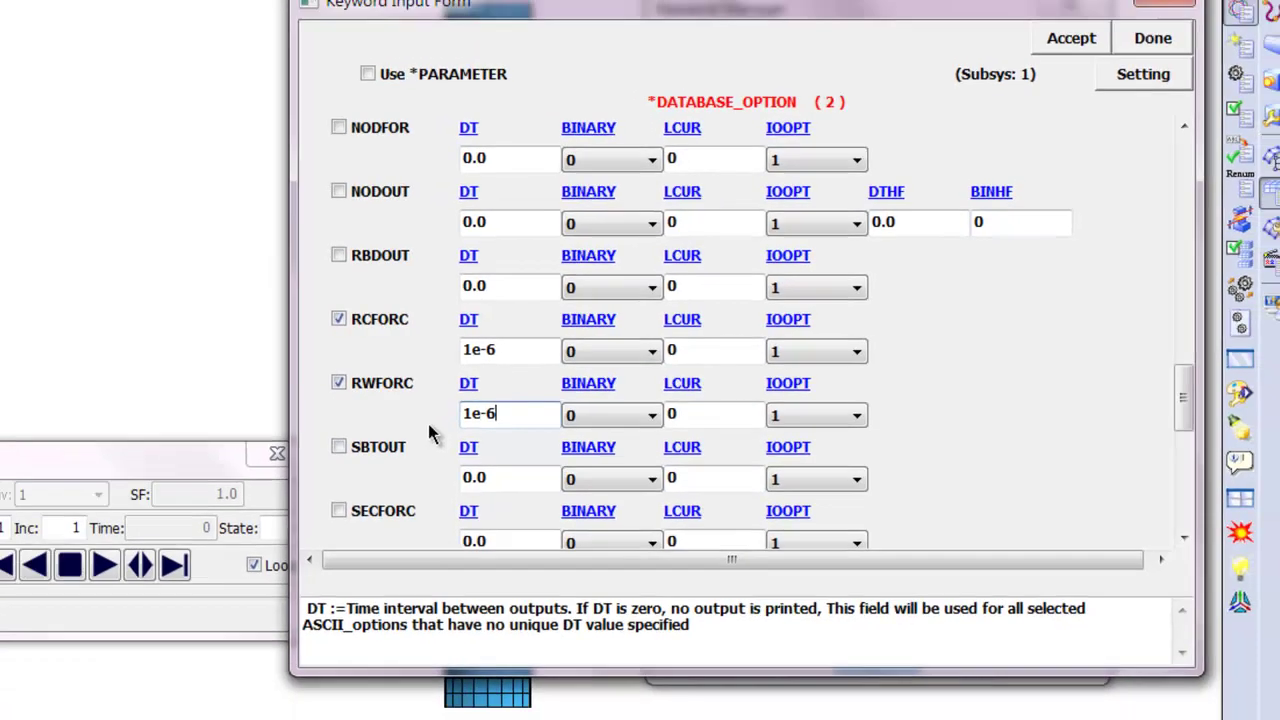
pyautogui.click(1082, 6)
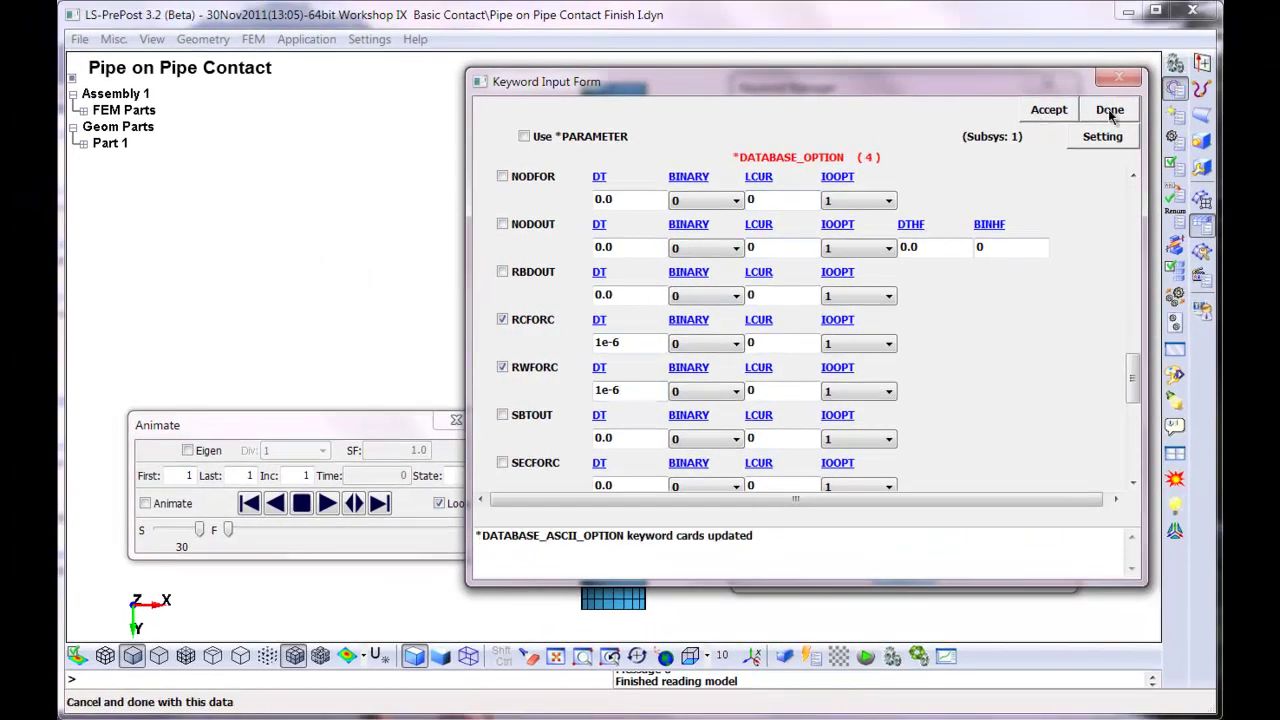
# Overwrite Pipe on Pipe Contact Finish II.dyn with the updated model and close the finished solver console.
pyautogui.click(1110, 110)
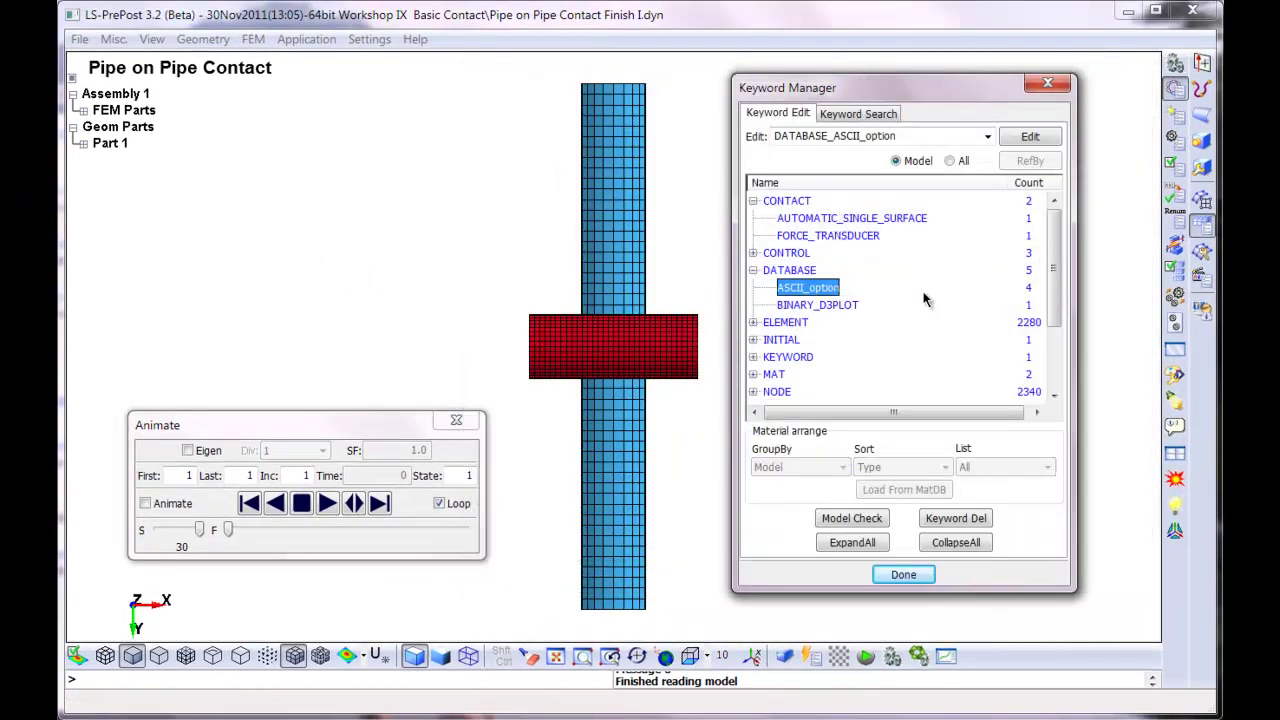
pyautogui.click(80, 40)
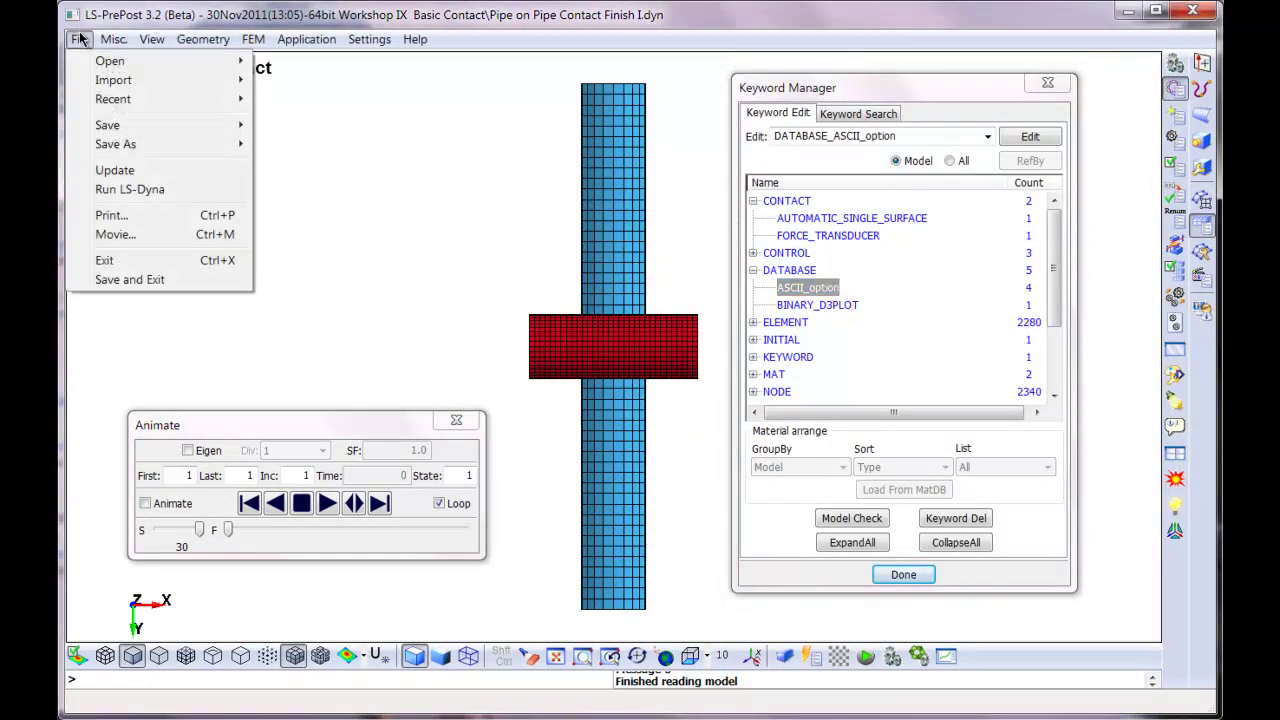
pyautogui.moveTo(117, 144)
pyautogui.click(310, 146)
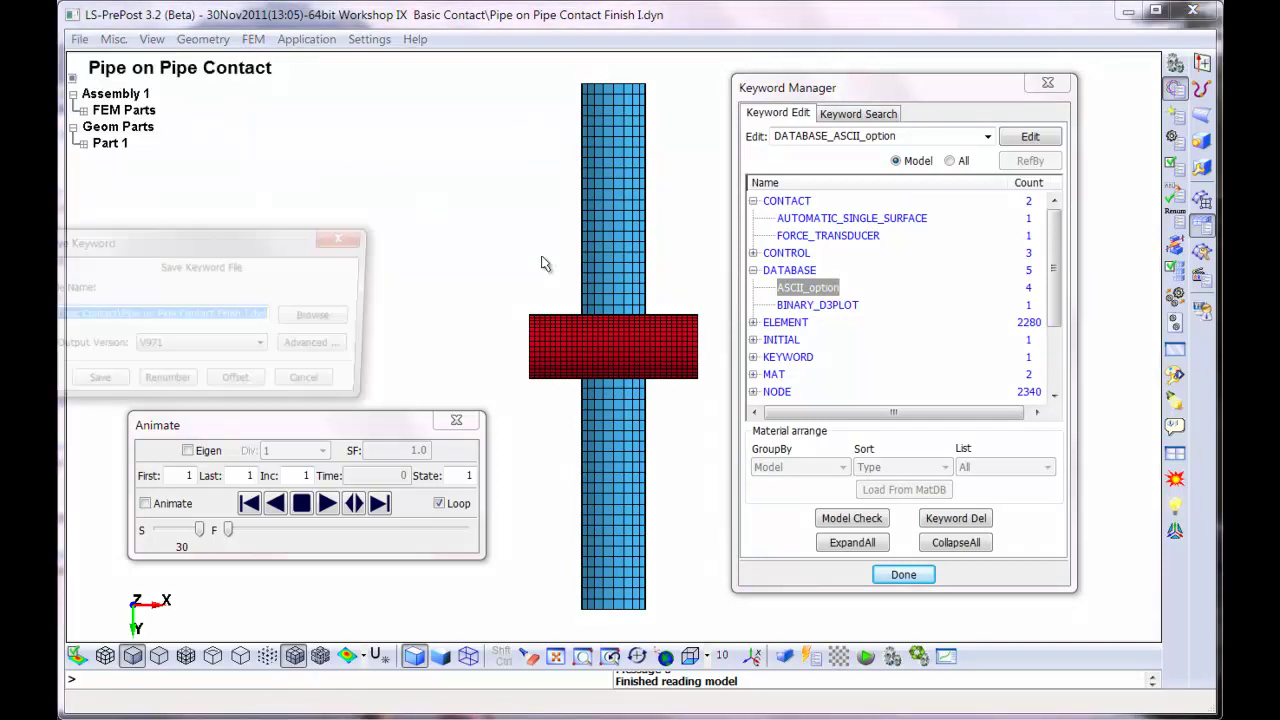
pyautogui.click(320, 324)
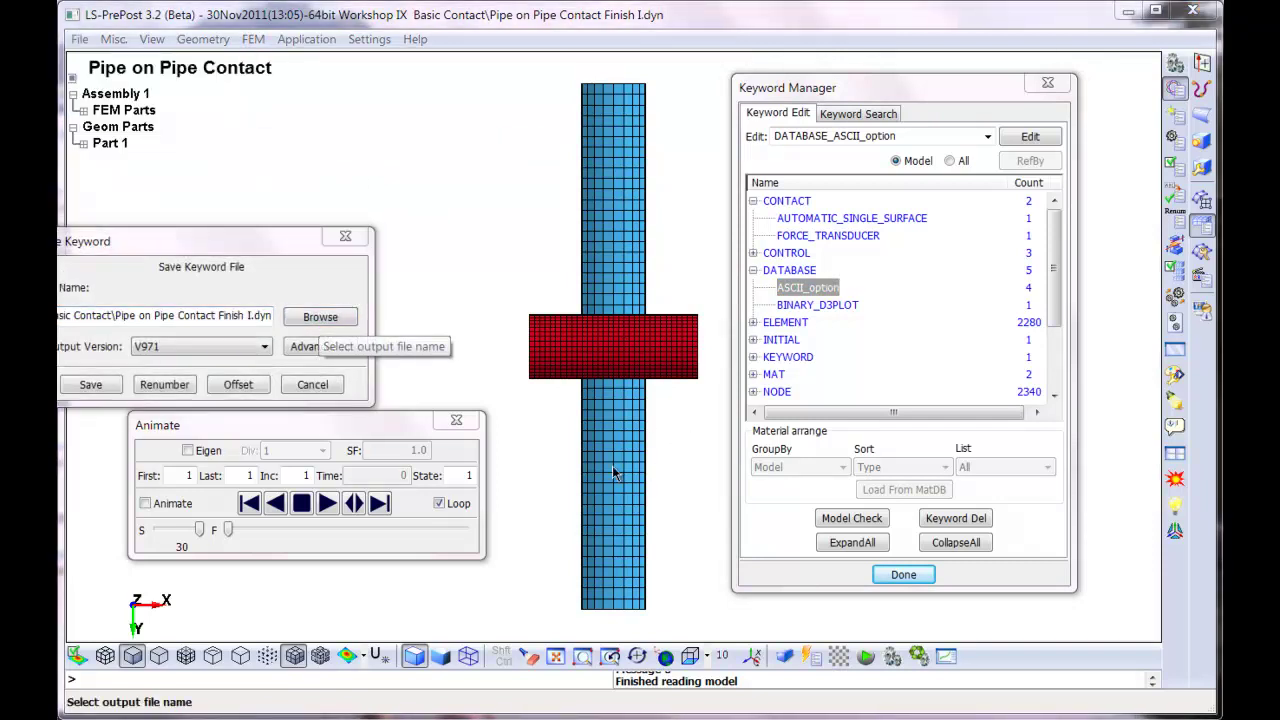
pyautogui.moveTo(706, 401); pyautogui.dragTo(712, 530)
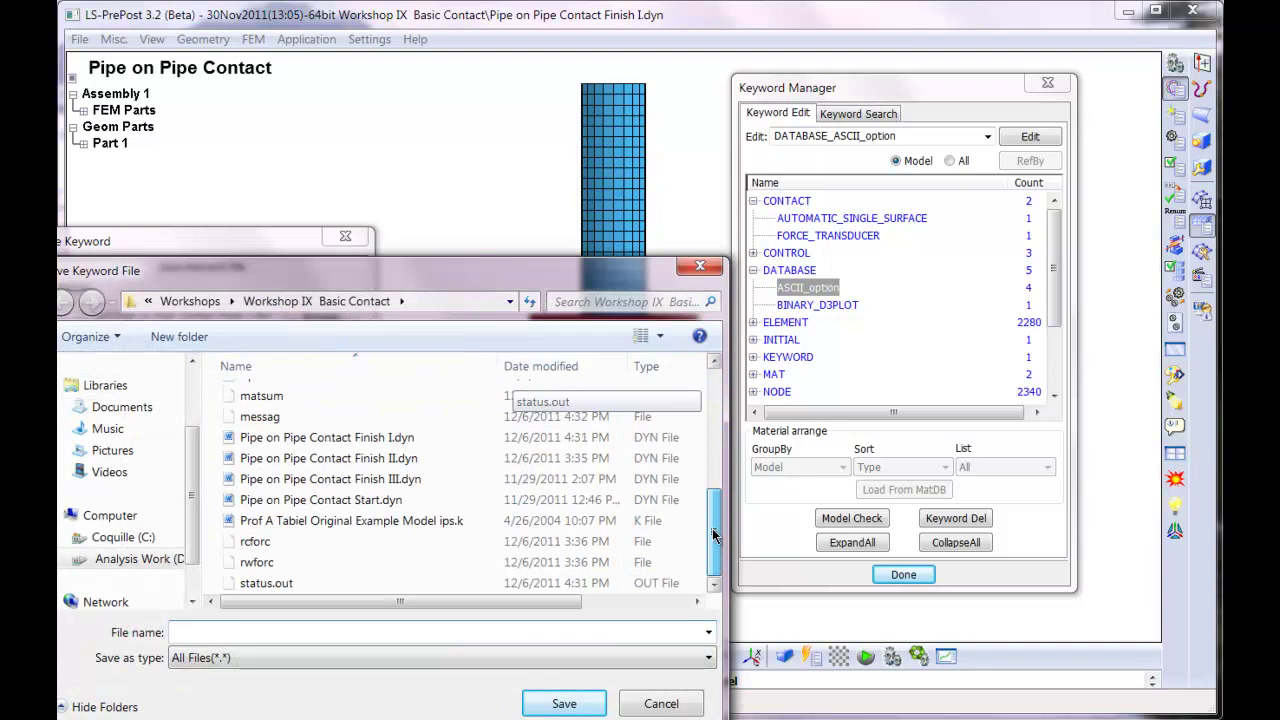
pyautogui.click(410, 458)
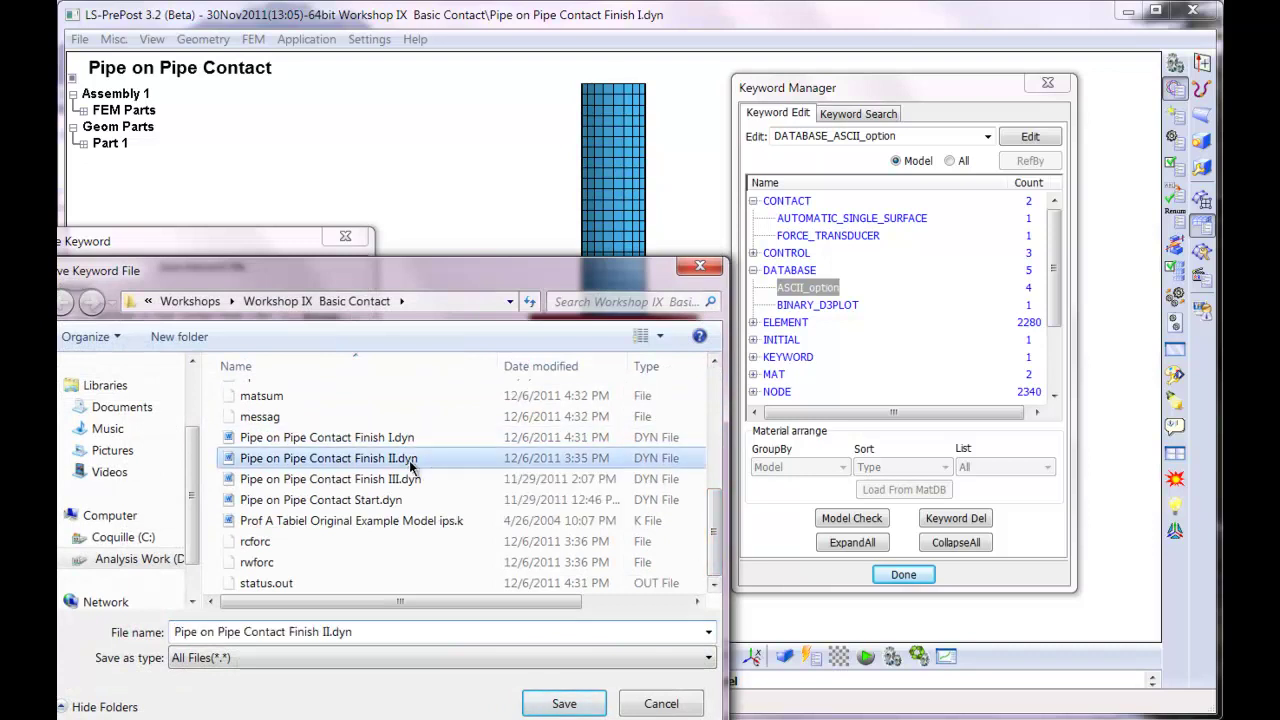
pyautogui.click(564, 703)
pyautogui.click(92, 386)
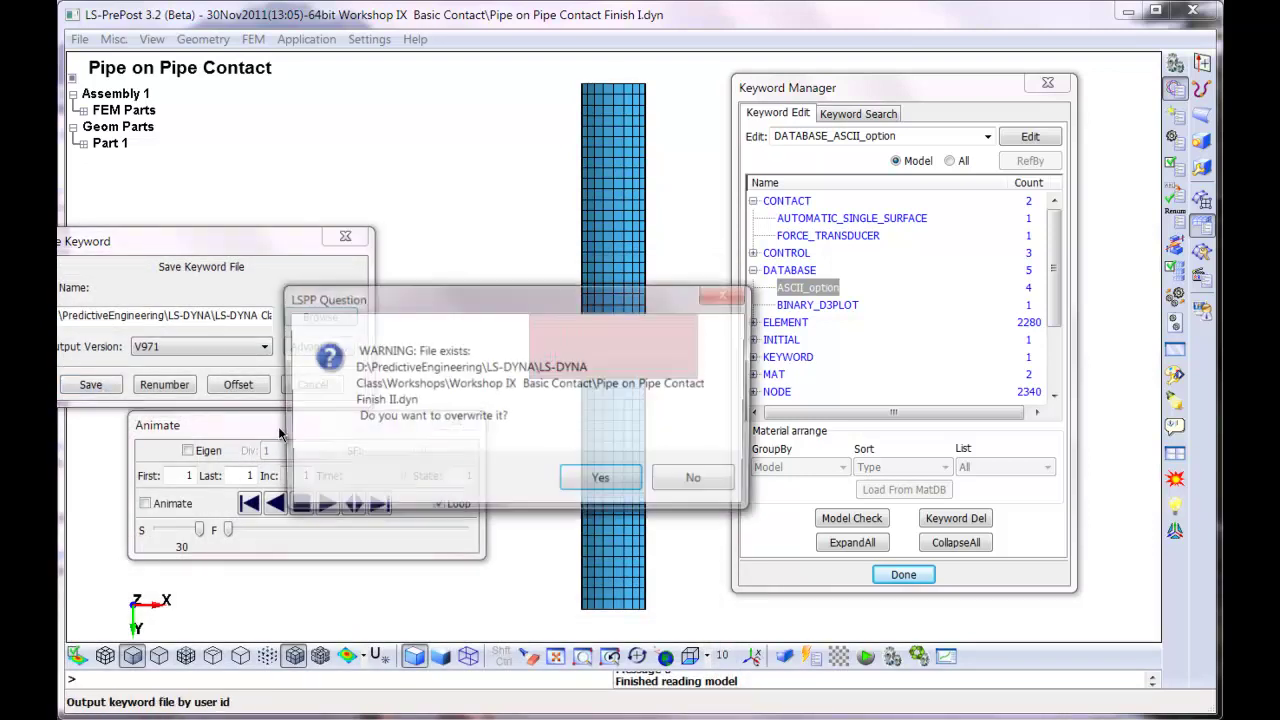
pyautogui.click(590, 482)
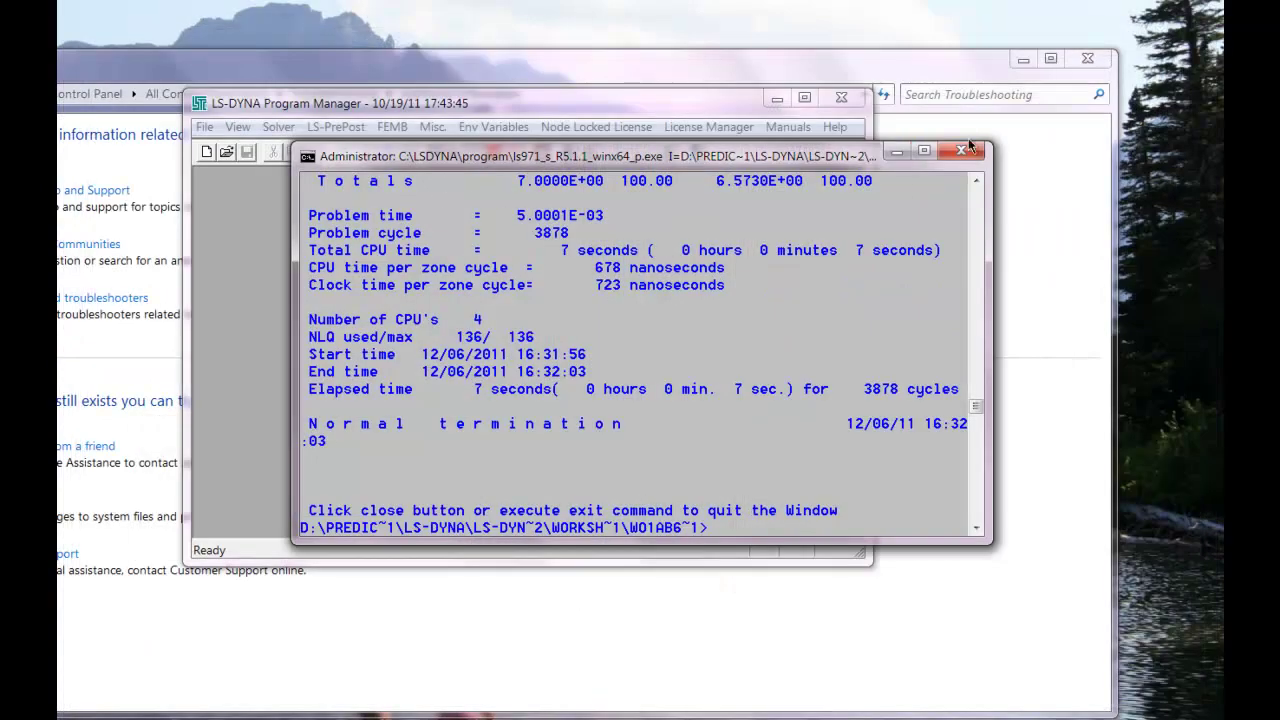
pyautogui.click(963, 150)
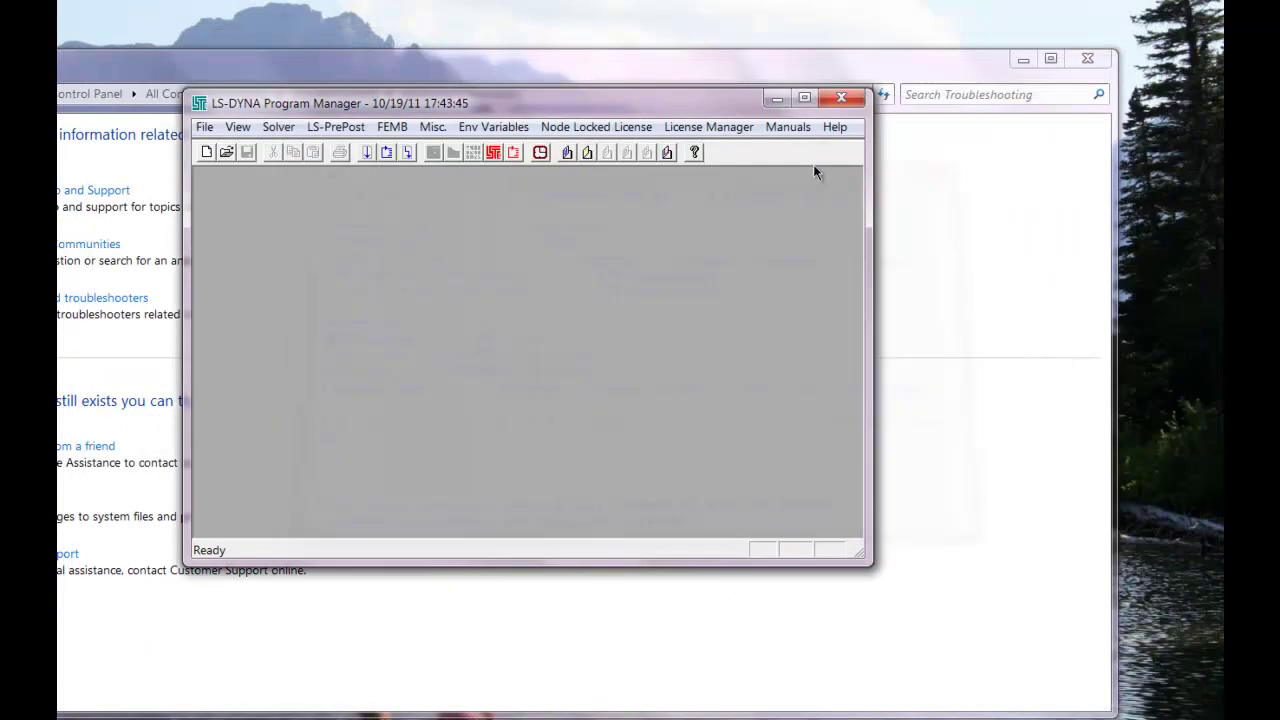
pyautogui.click(278, 127)
# Launch the LS-DYNA run of Pipe on Pipe Contact Finish II.dyn on 4 CPUs.
pyautogui.click(296, 154)
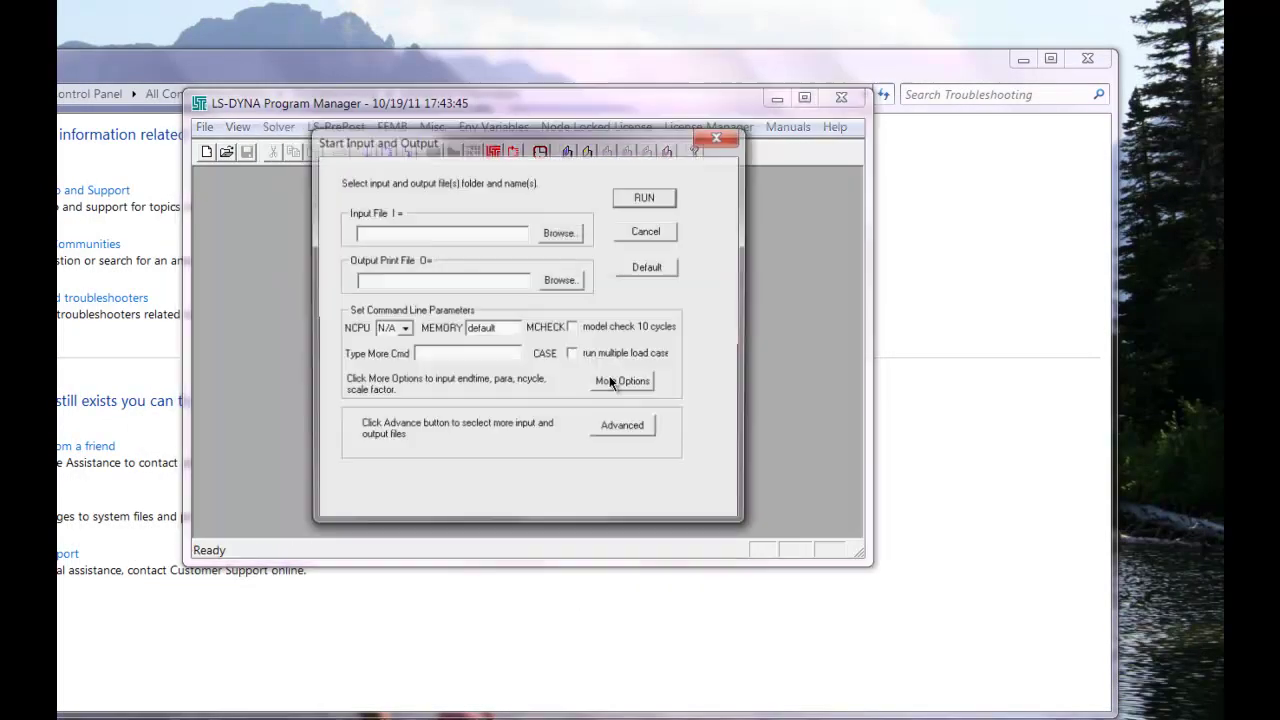
pyautogui.click(561, 236)
pyautogui.click(658, 357)
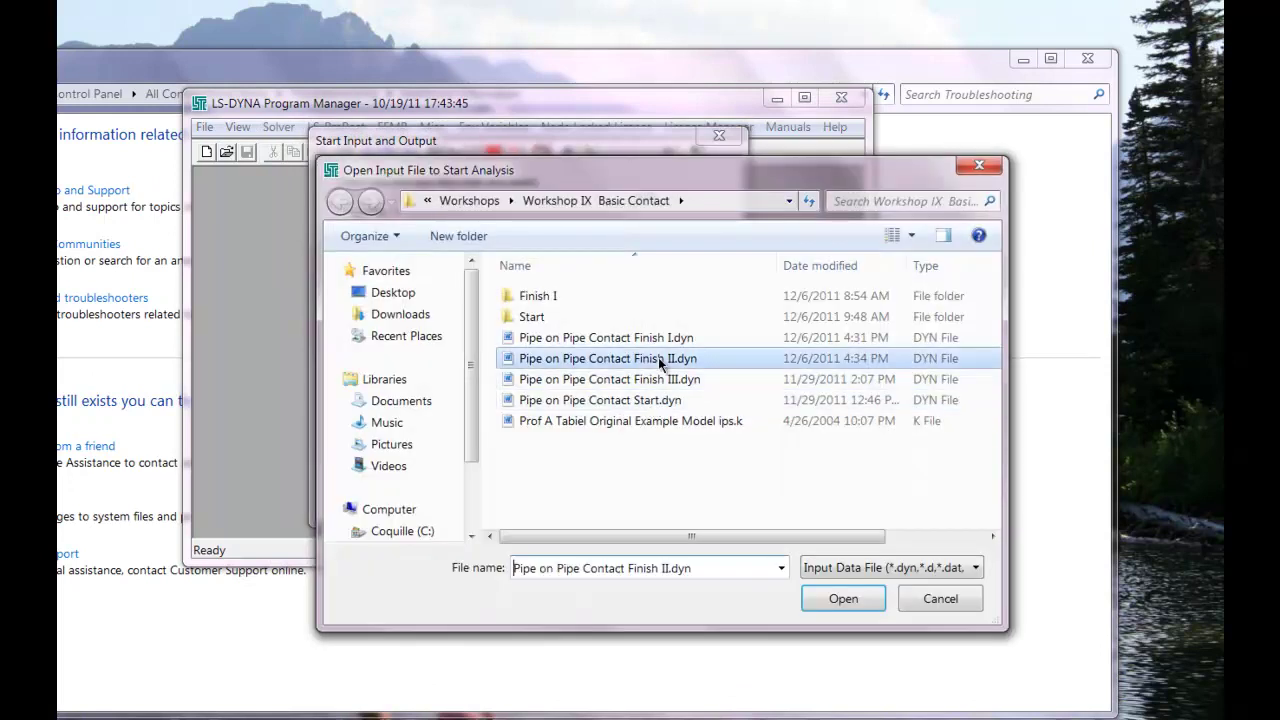
pyautogui.click(858, 603)
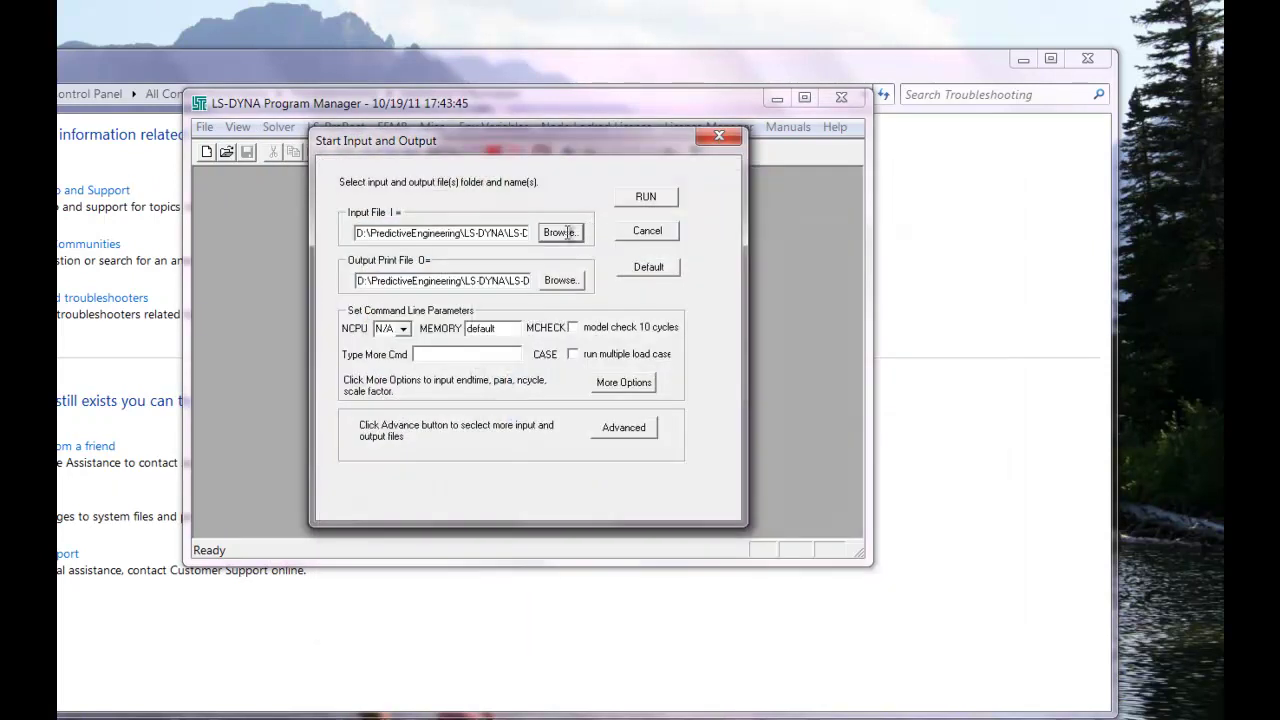
pyautogui.click(403, 330)
pyautogui.click(395, 385)
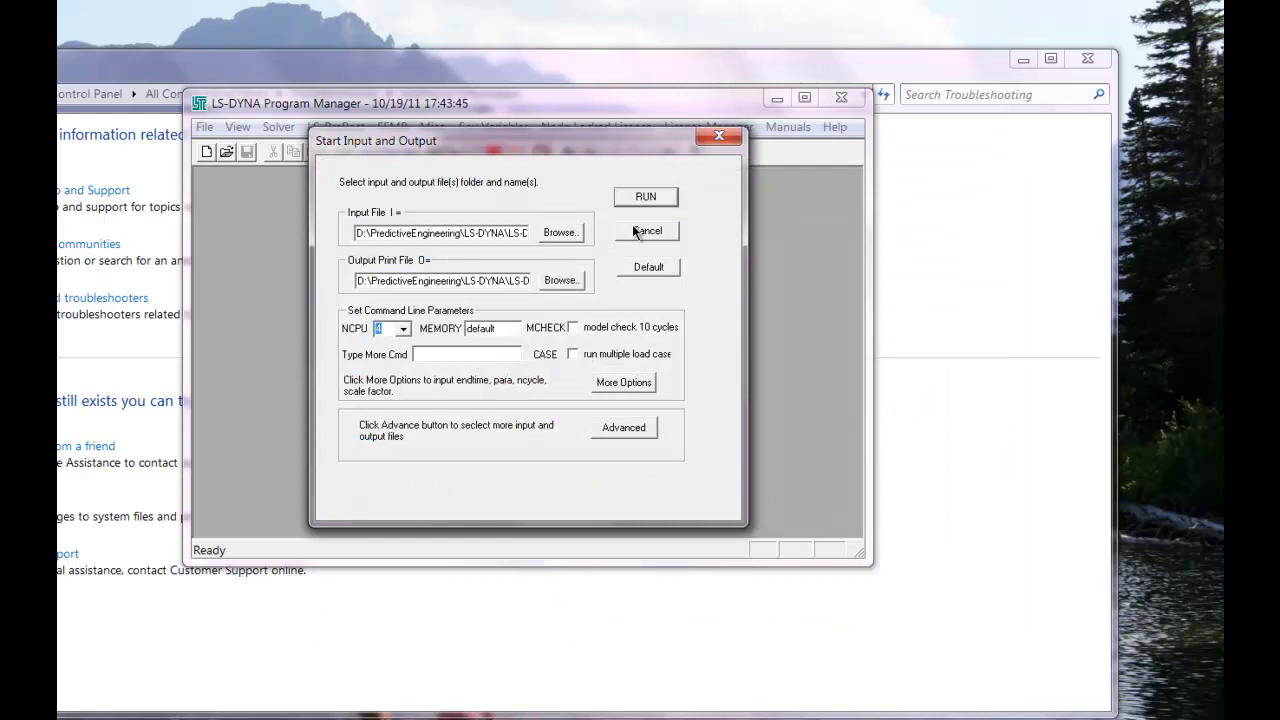
pyautogui.click(647, 198)
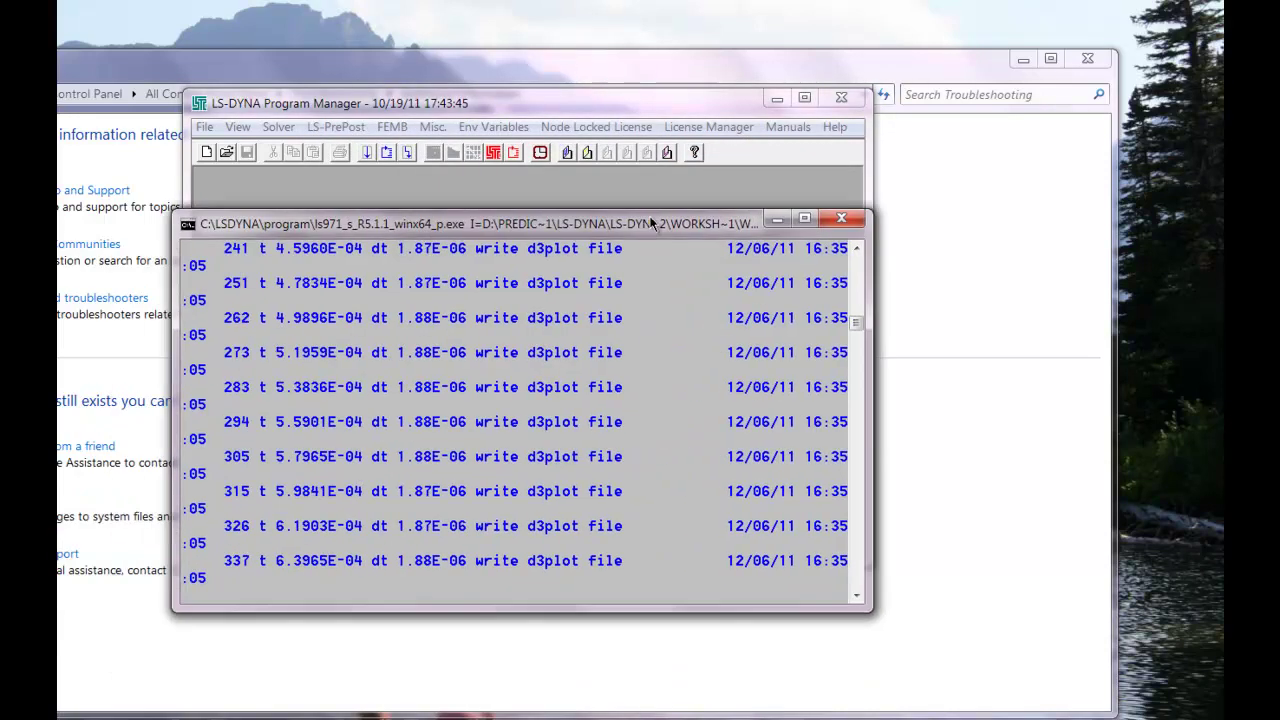
pyautogui.moveTo(650, 222); pyautogui.dragTo(692, 171)
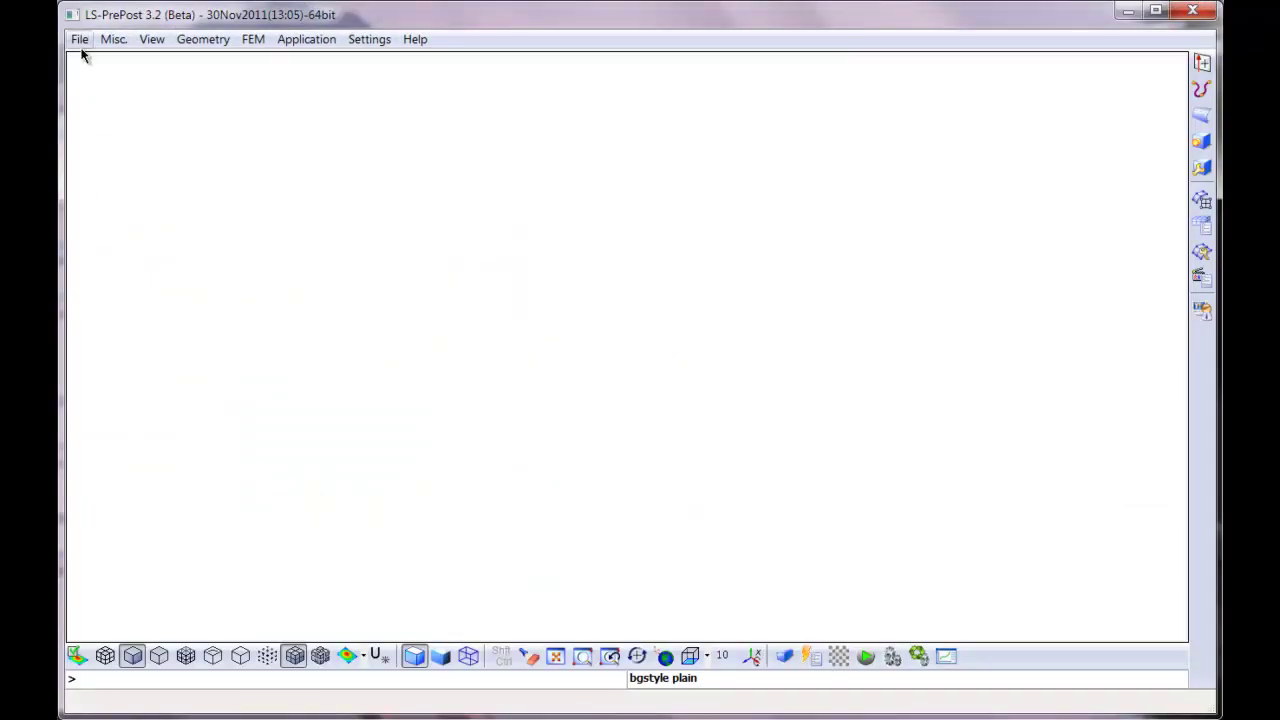
# Open the Finish II run's d3plot results and orbit the model to view both pipes.
pyautogui.click(80, 42)
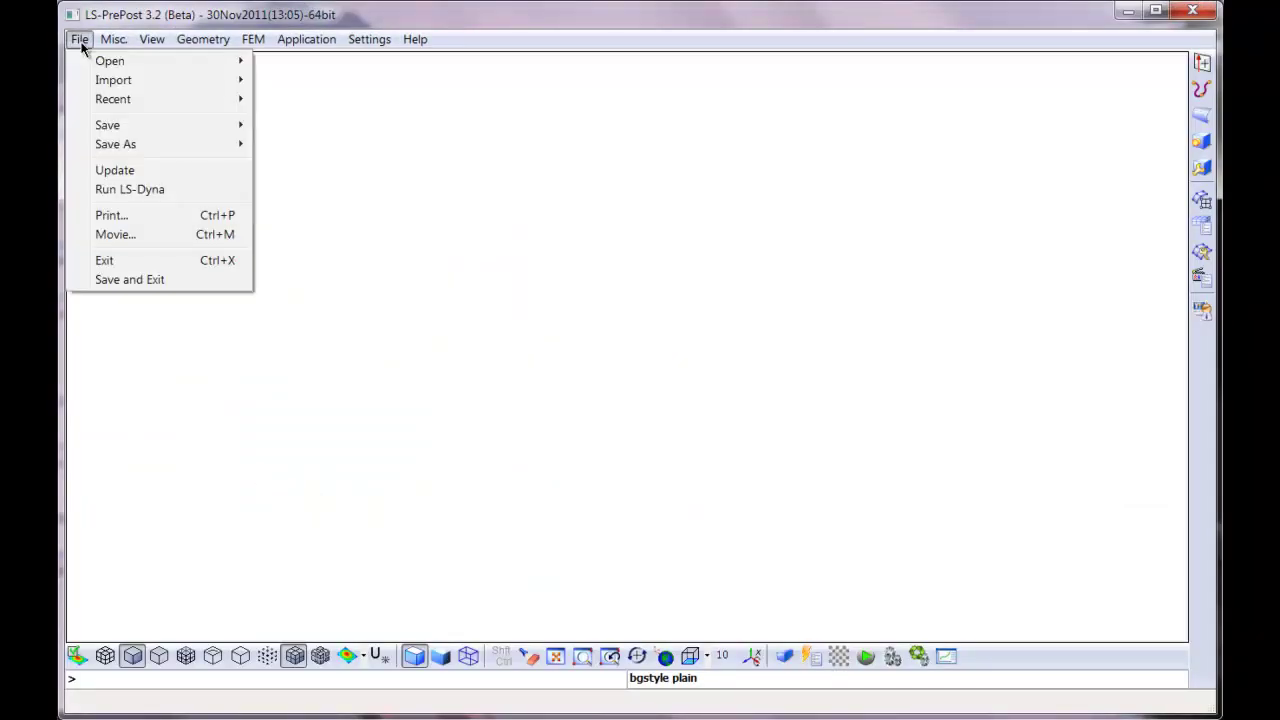
pyautogui.moveTo(103, 61)
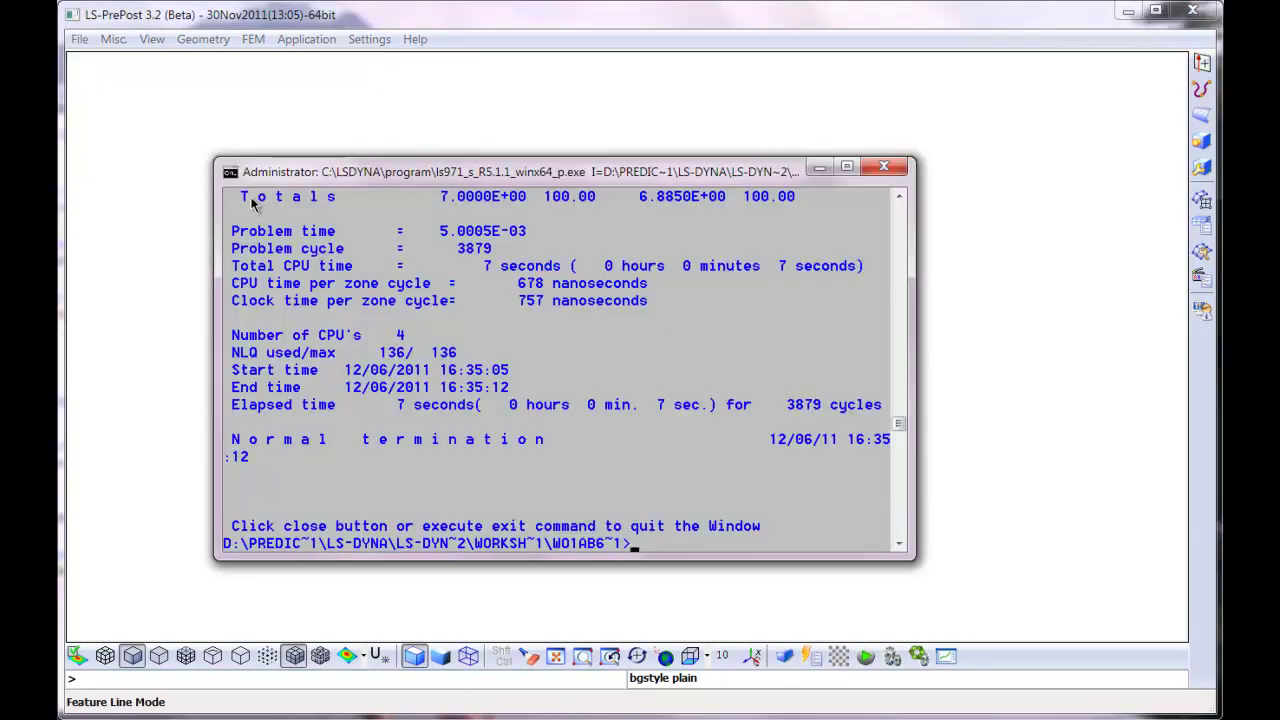
pyautogui.click(78, 40)
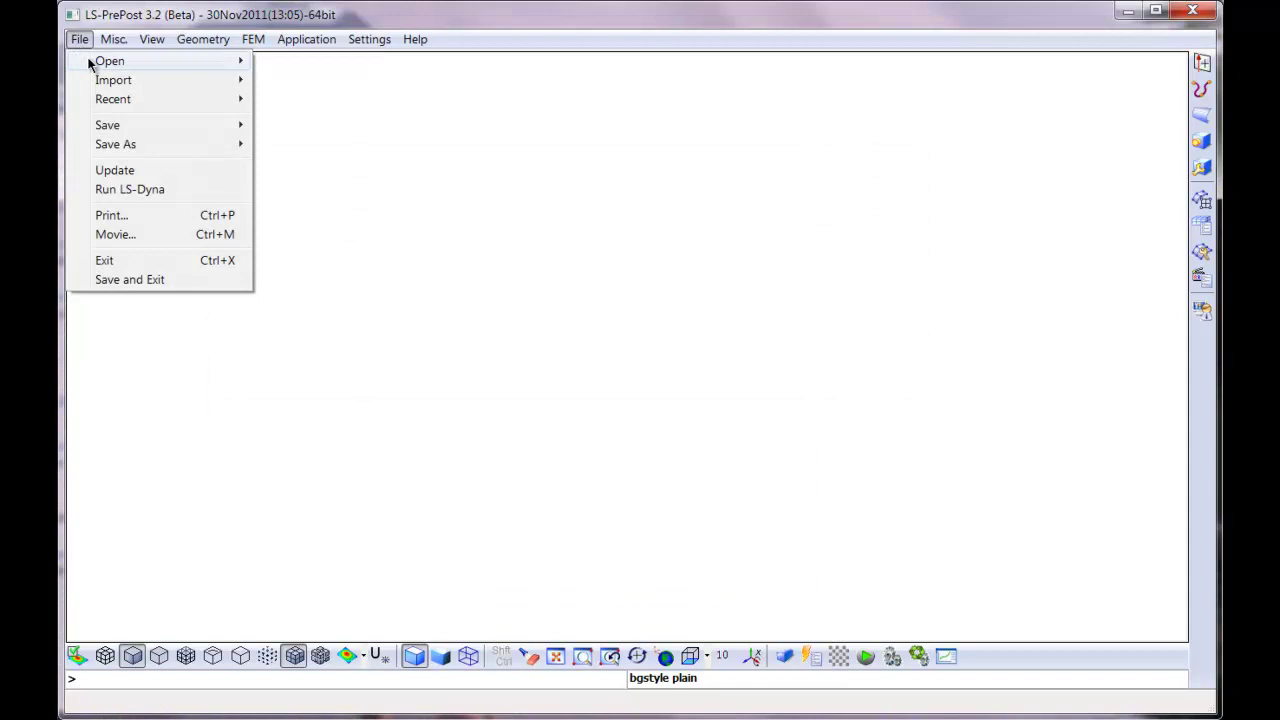
pyautogui.moveTo(110, 62)
pyautogui.click(292, 61)
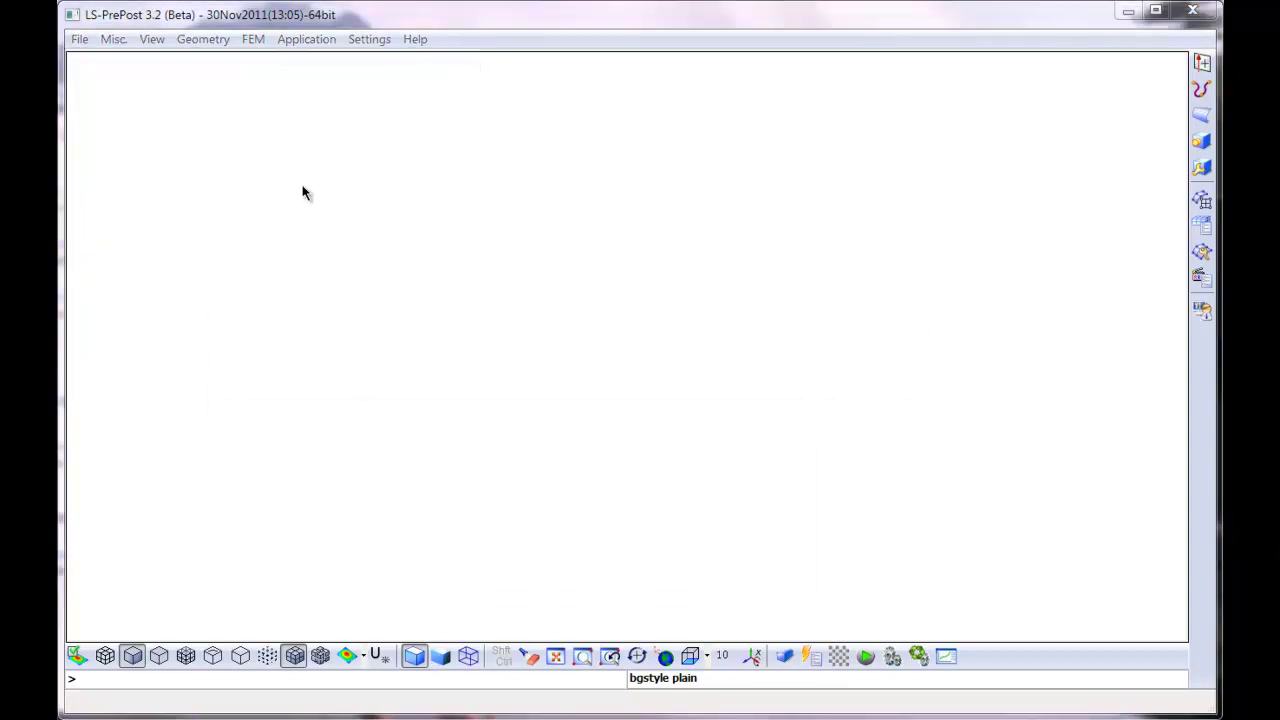
pyautogui.click(290, 233)
pyautogui.doubleClick(290, 232)
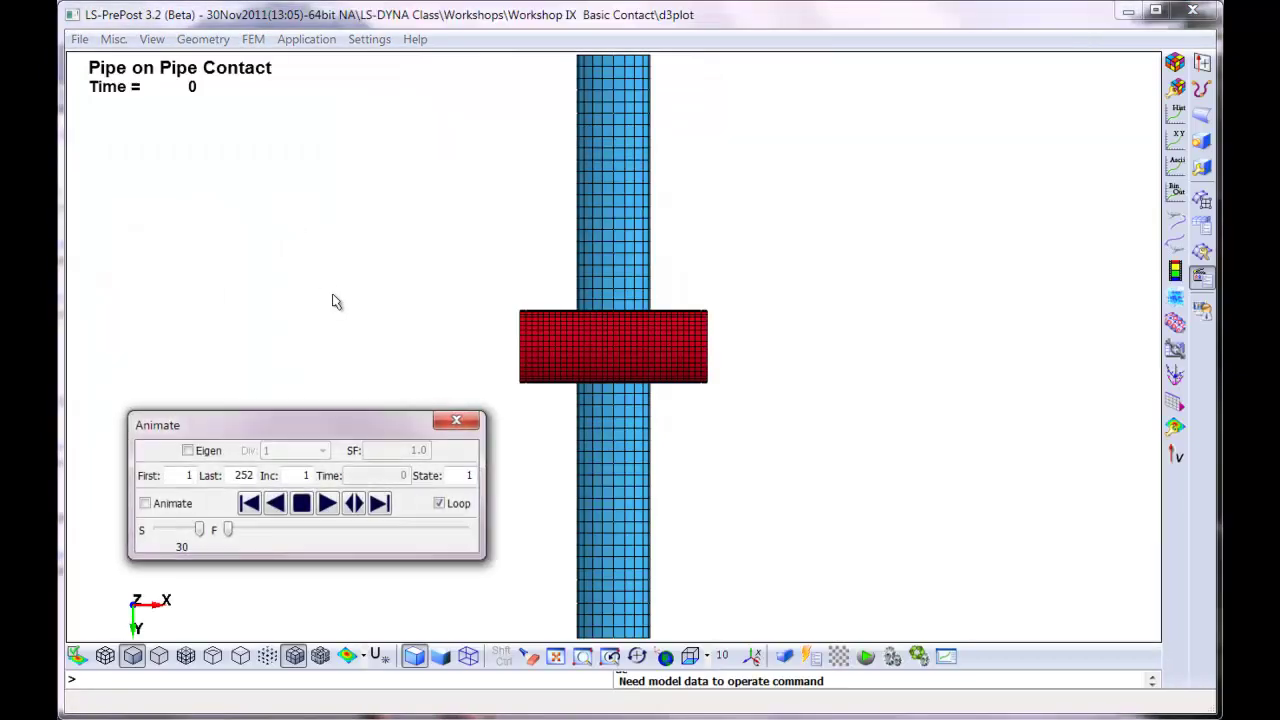
pyautogui.moveTo(500, 398)
pyautogui.keyDown('ctrl'); pyautogui.mouseDown()
pyautogui.moveTo(640, 240)
pyautogui.moveTo(586, 323)
pyautogui.moveTo(794, 403)
pyautogui.moveTo(776, 533)
pyautogui.moveTo(760, 103)
pyautogui.moveTo(671, 140)
pyautogui.moveTo(717, 411)
pyautogui.moveTo(783, 362)
pyautogui.moveTo(645, 452)
pyautogui.mouseUp(); pyautogui.keyUp('ctrl')
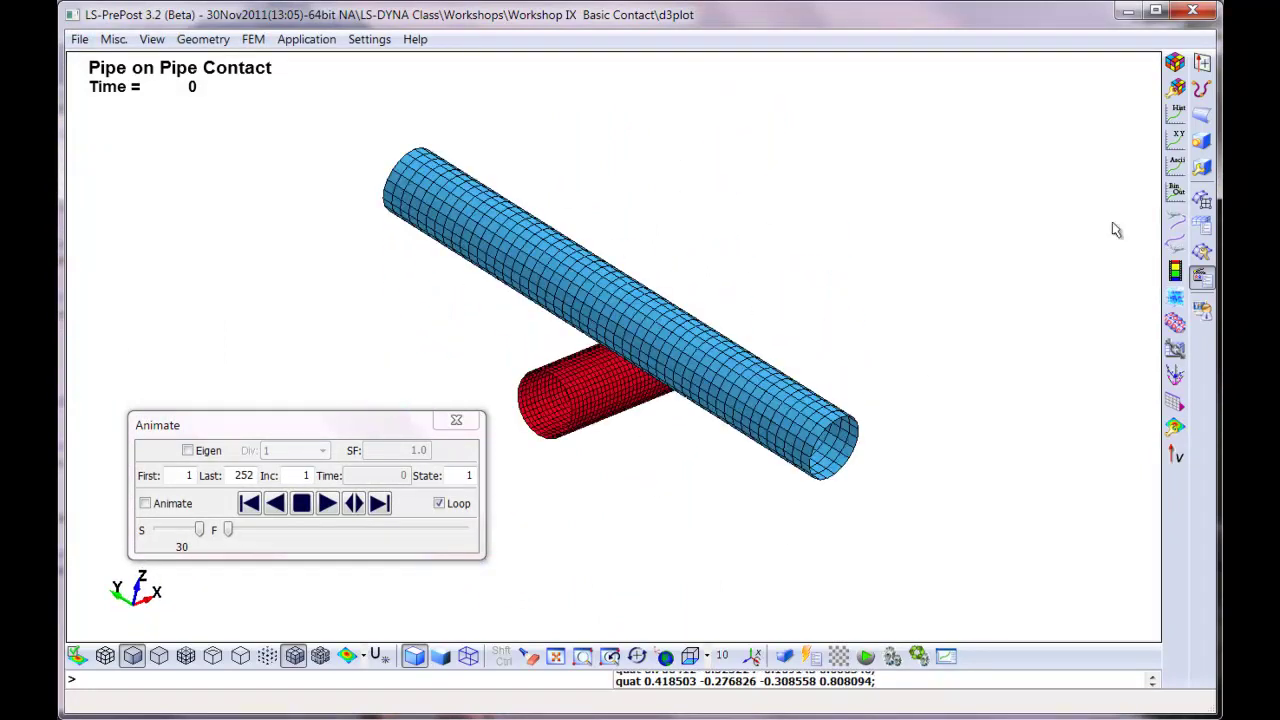
# Load rcforc and plot the resultant force versus time for contact SI-2.
pyautogui.click(1176, 170)
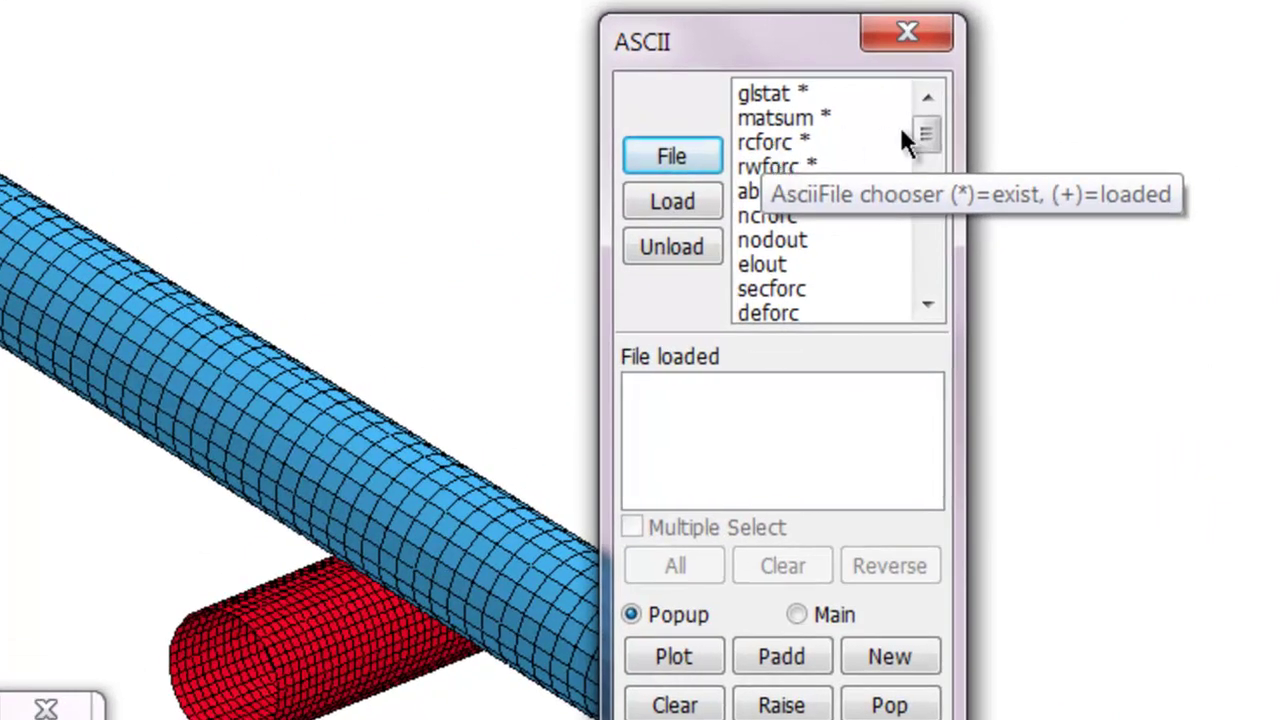
pyautogui.click(764, 142)
pyautogui.click(708, 198)
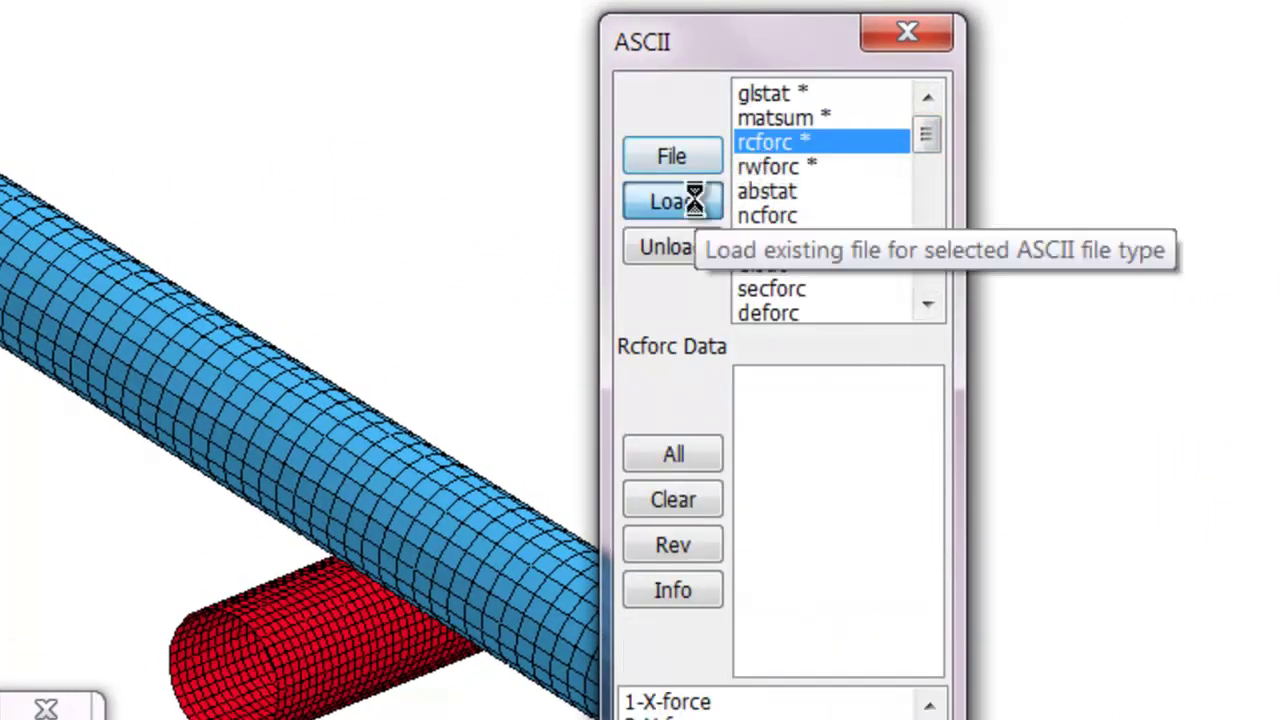
pyautogui.click(760, 382)
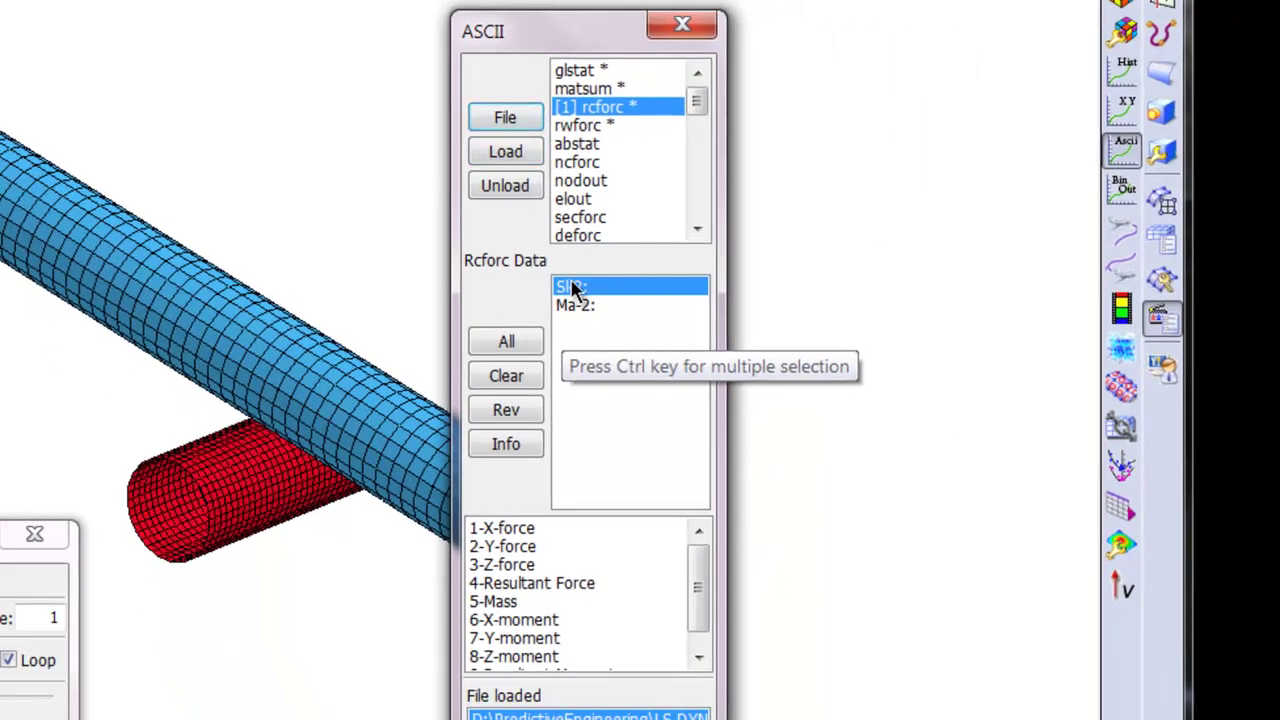
pyautogui.click(535, 583)
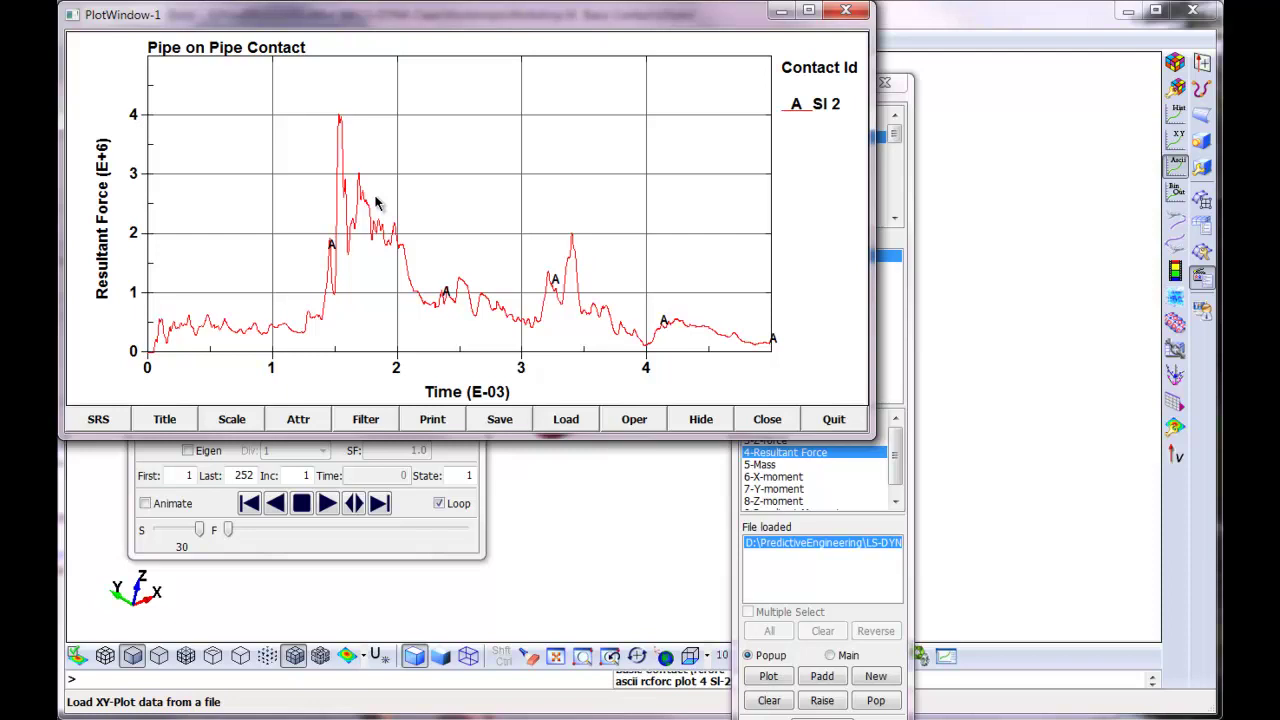
pyautogui.moveTo(505, 35); pyautogui.dragTo(339, 83)
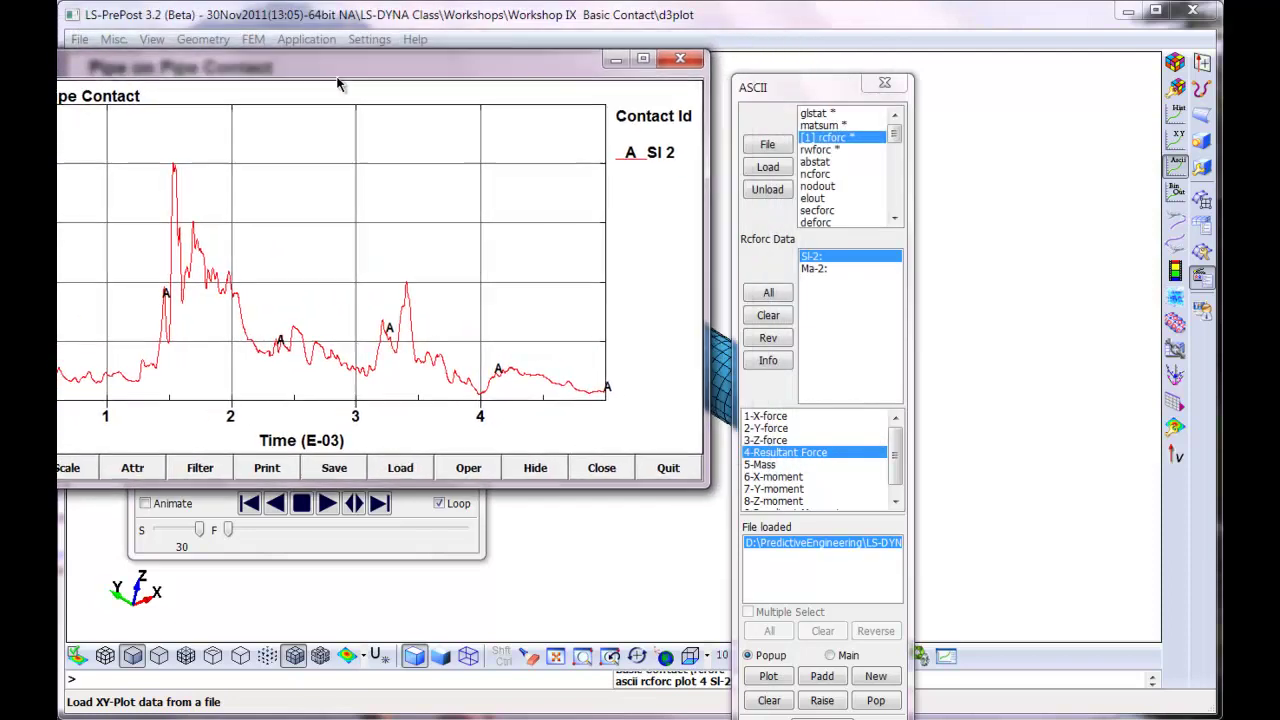
# Add the Wall1 normal force from rwforc to the SI-2 force plot.
pyautogui.click(812, 150)
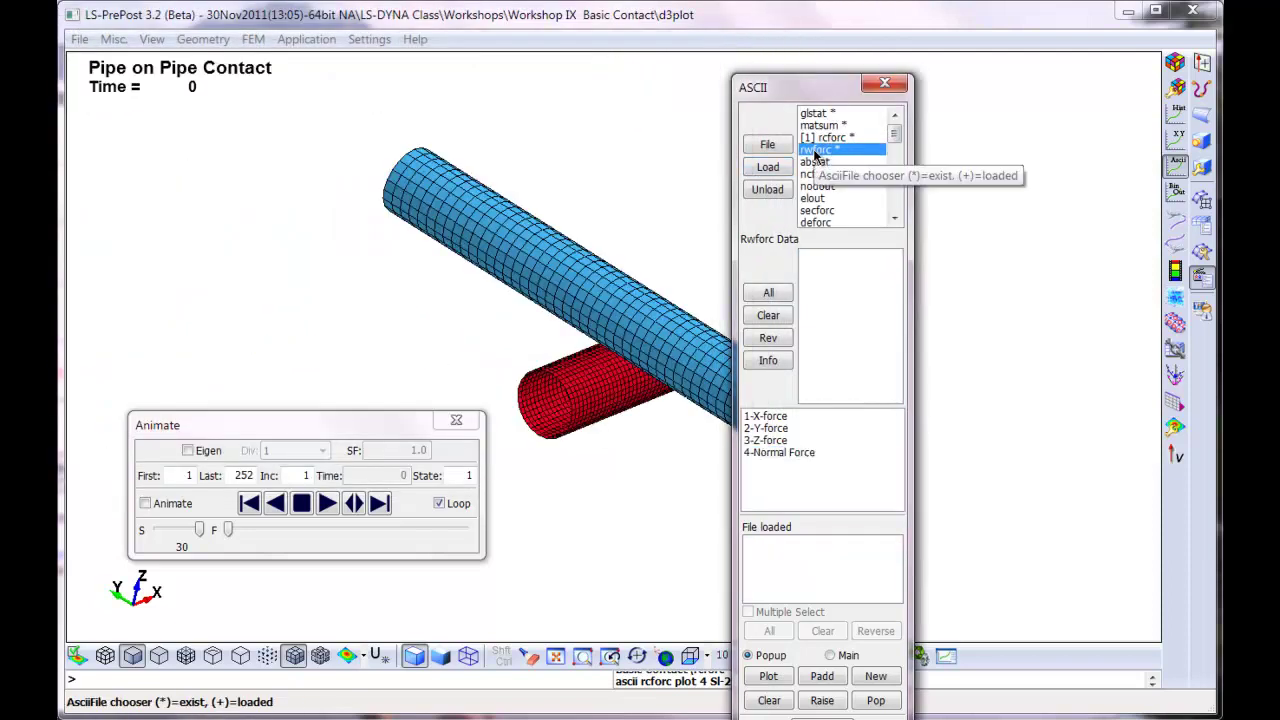
pyautogui.click(768, 167)
pyautogui.click(845, 258)
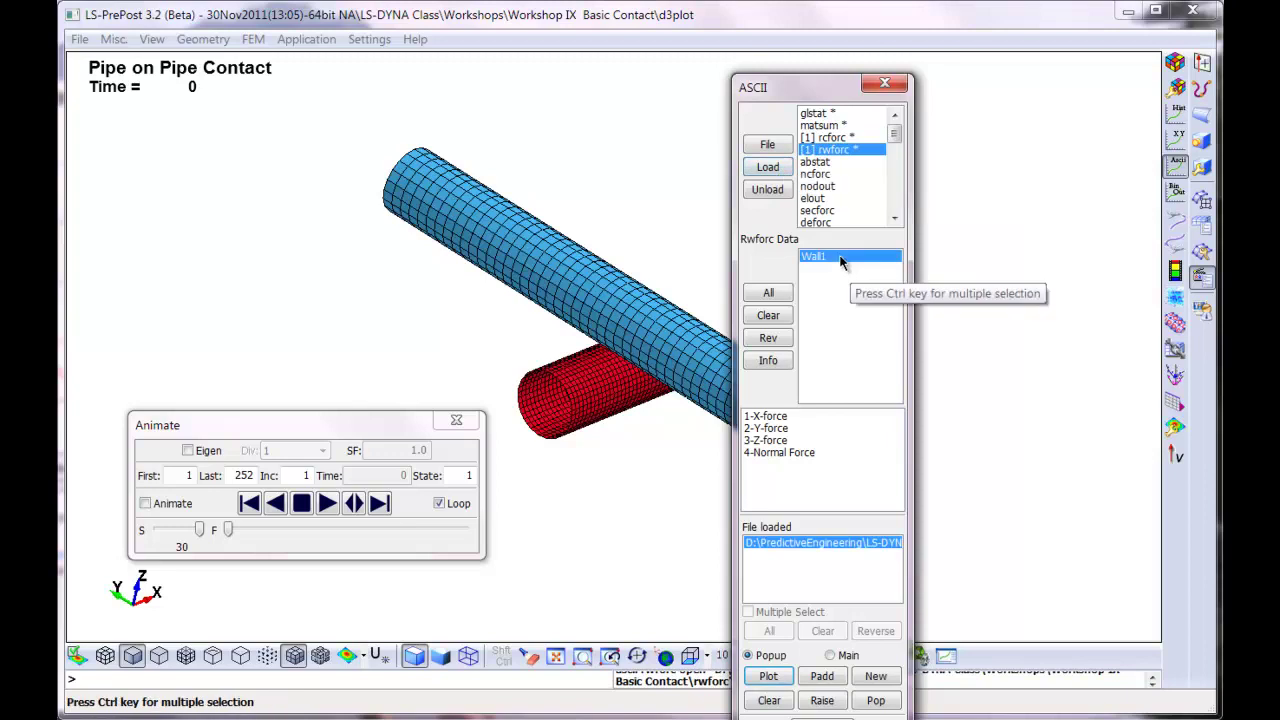
pyautogui.click(815, 453)
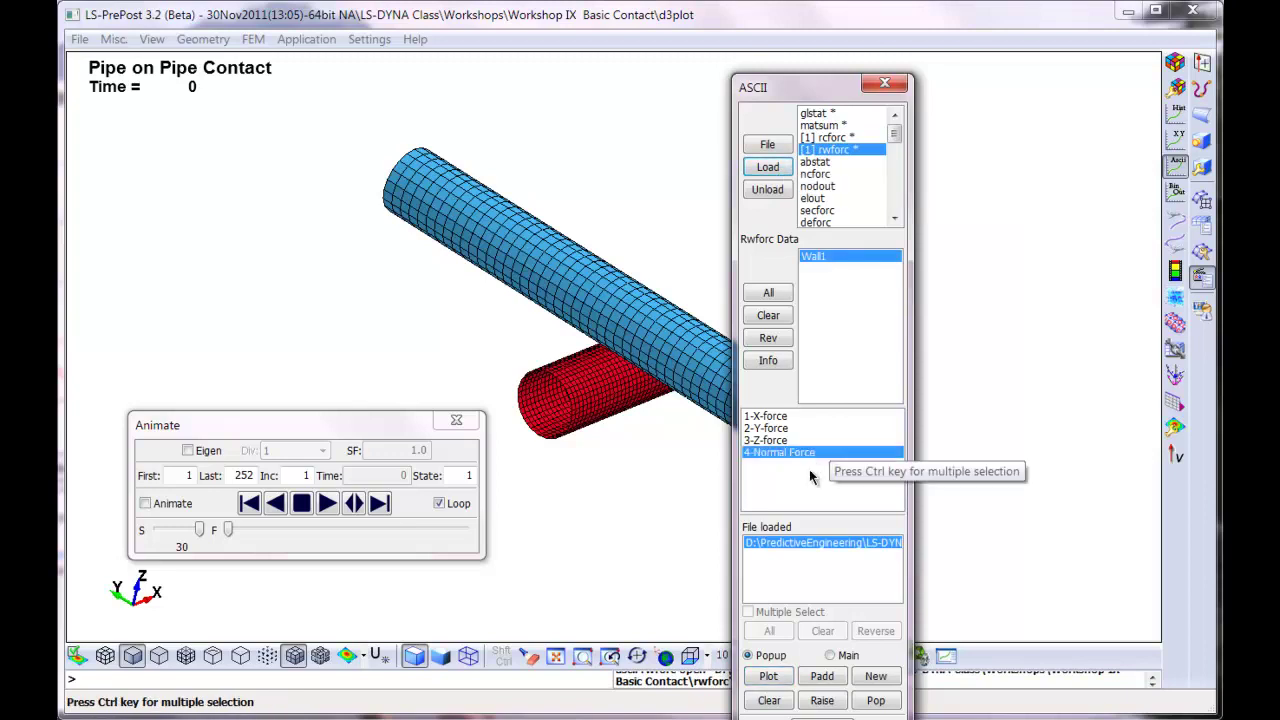
pyautogui.click(833, 681)
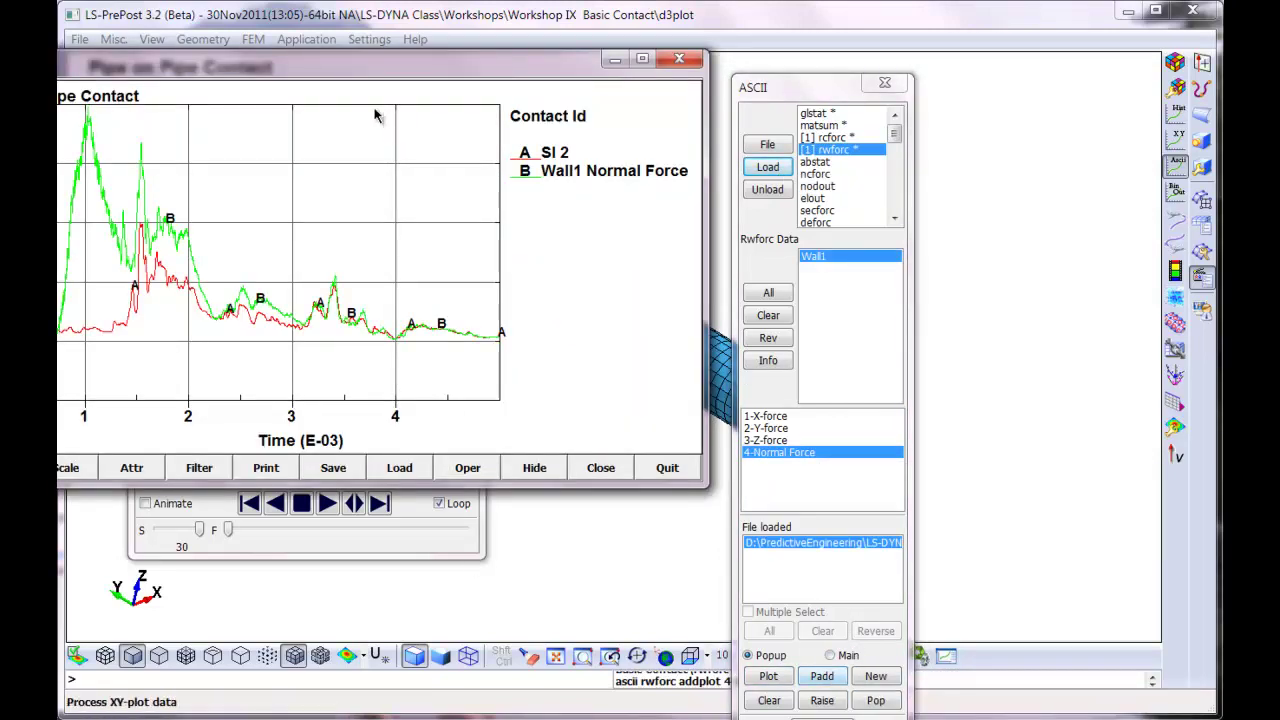
# Move and resize the plot window to compare the curves, then close it.
pyautogui.moveTo(354, 85); pyautogui.dragTo(628, 142)
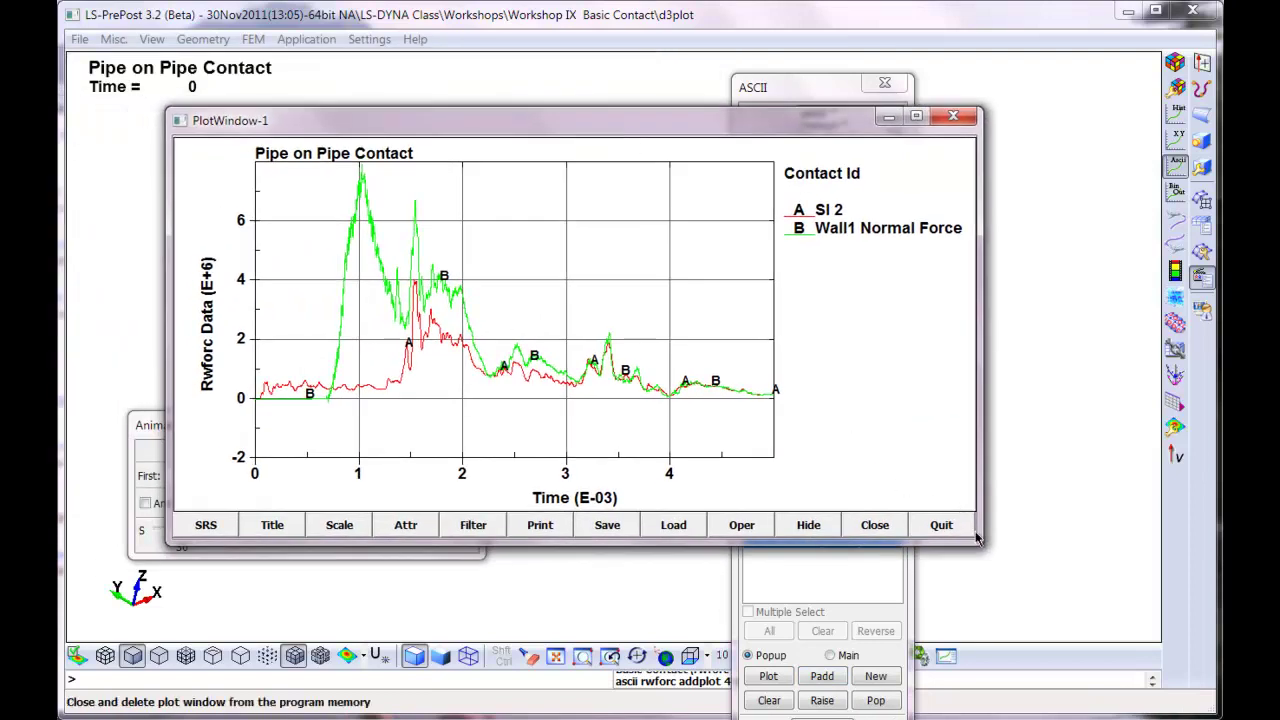
pyautogui.moveTo(980, 546); pyautogui.dragTo(886, 666)
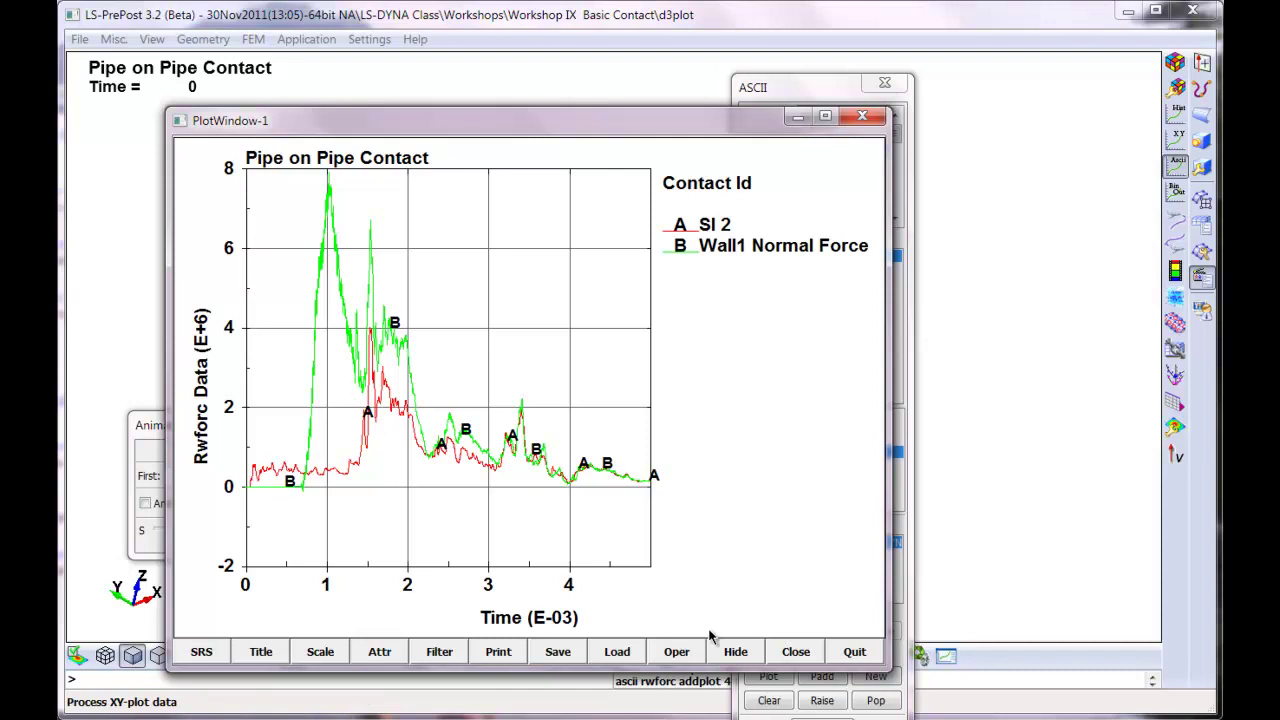
pyautogui.click(798, 653)
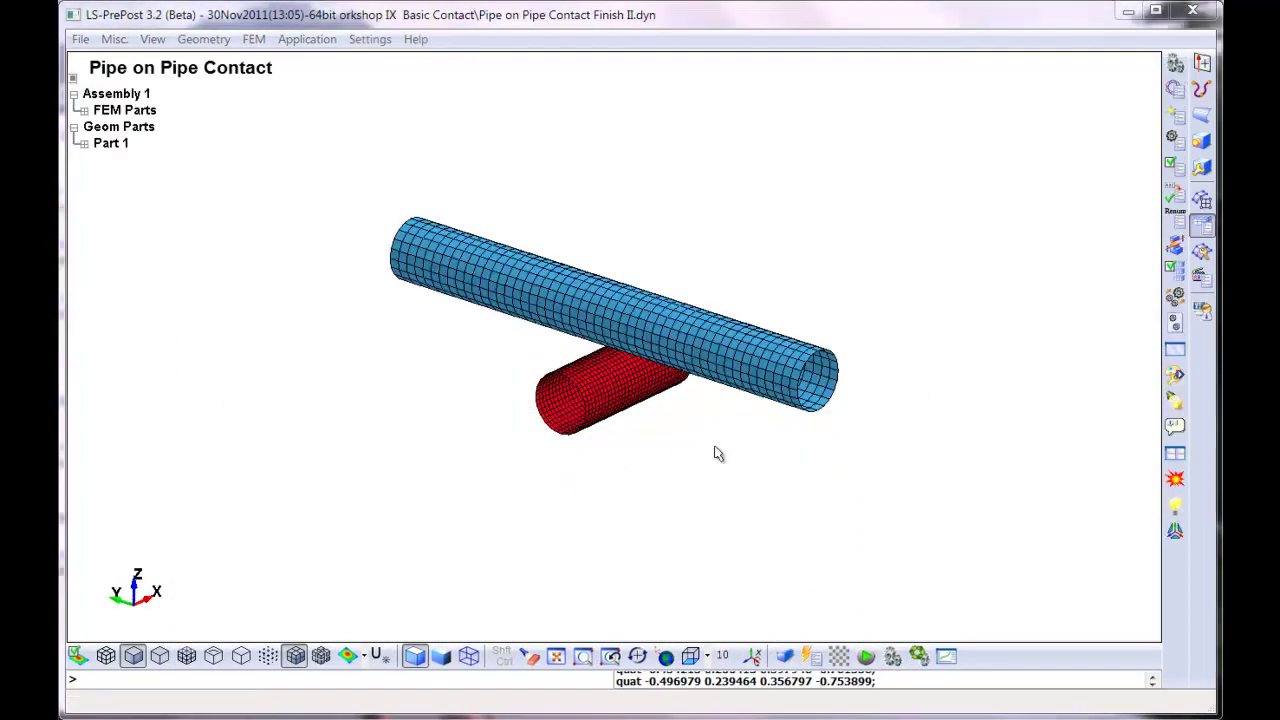
# Change the SECTION_SHELL thickness from 5.0 to 50 at all four nodes (T1–T4).
pyautogui.moveTo(529, 273)
pyautogui.keyDown('shift'); pyautogui.mouseDown()
pyautogui.moveTo(603, 409)
pyautogui.moveTo(663, 460)
pyautogui.moveTo(826, 403)
pyautogui.moveTo(490, 212)
pyautogui.moveTo(549, 189)
pyautogui.moveTo(523, 220)
pyautogui.moveTo(586, 334)
pyautogui.moveTo(617, 480)
pyautogui.mouseUp(); pyautogui.keyUp('shift')
pyautogui.keyDown('shift'); pyautogui.moveTo(616, 406); pyautogui.dragTo(646, 312); pyautogui.keyUp('shift')
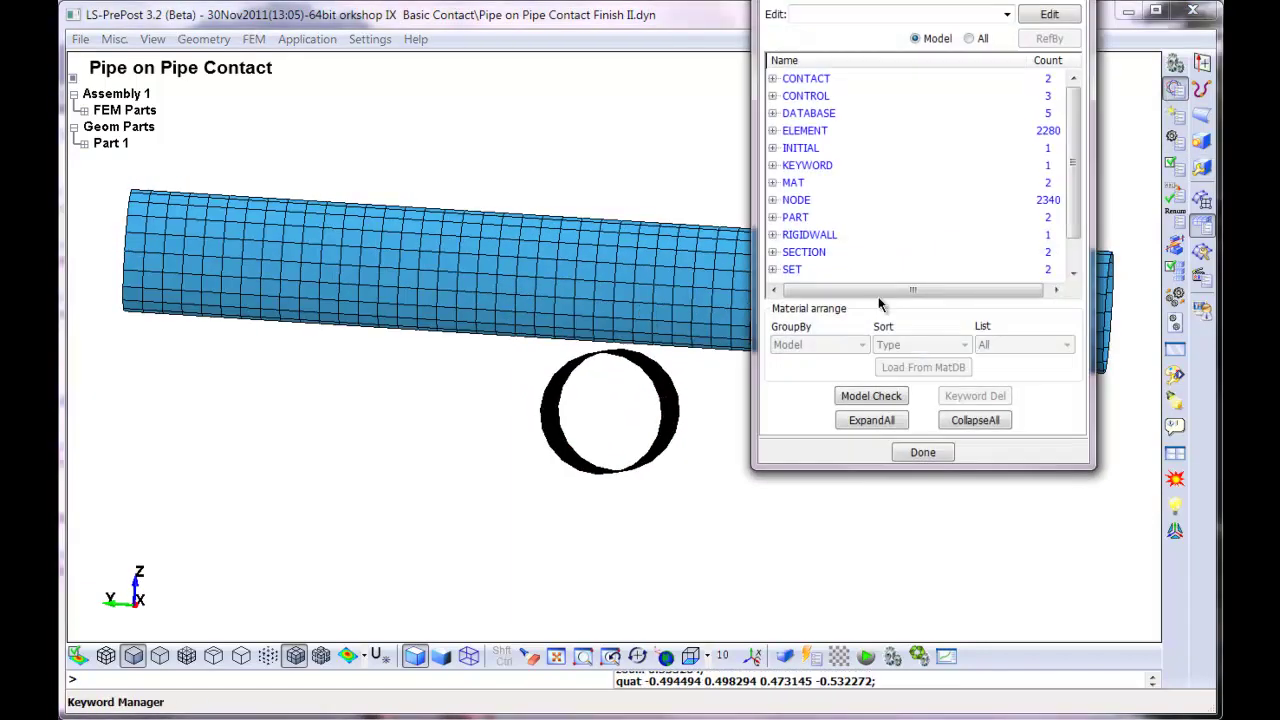
pyautogui.doubleClick(775, 255)
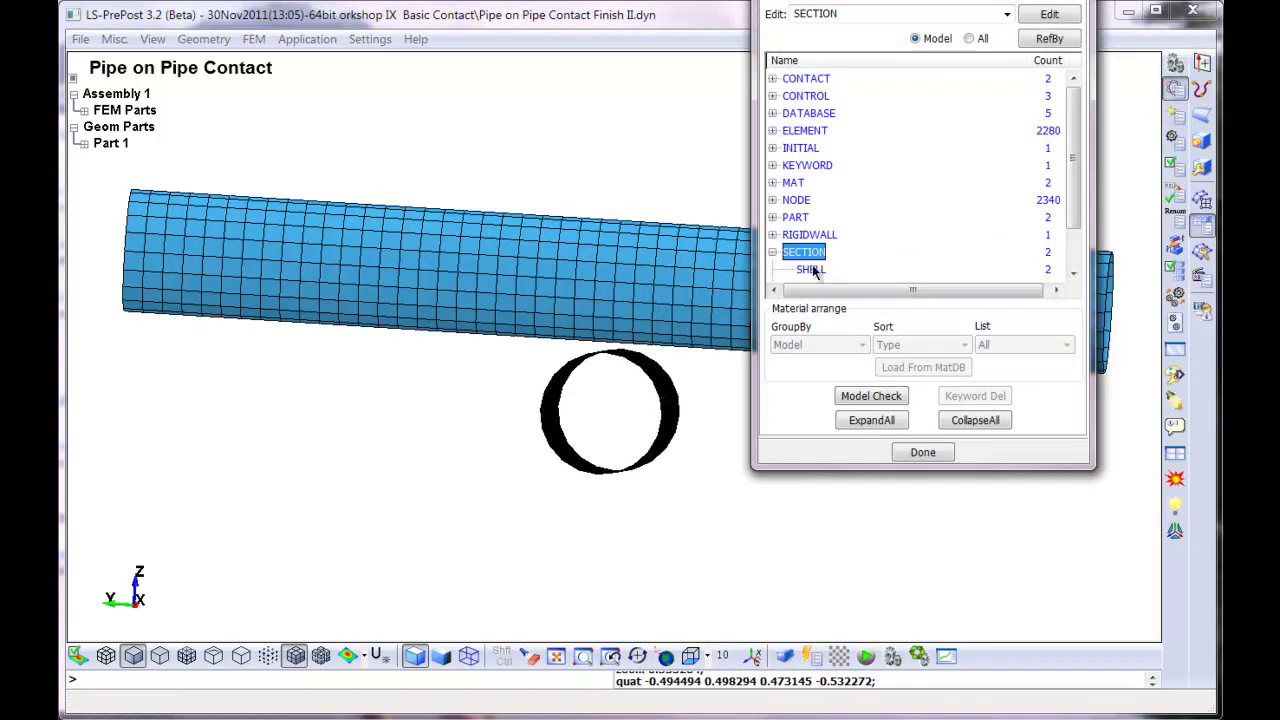
pyautogui.scroll(-1, 1073, 228)
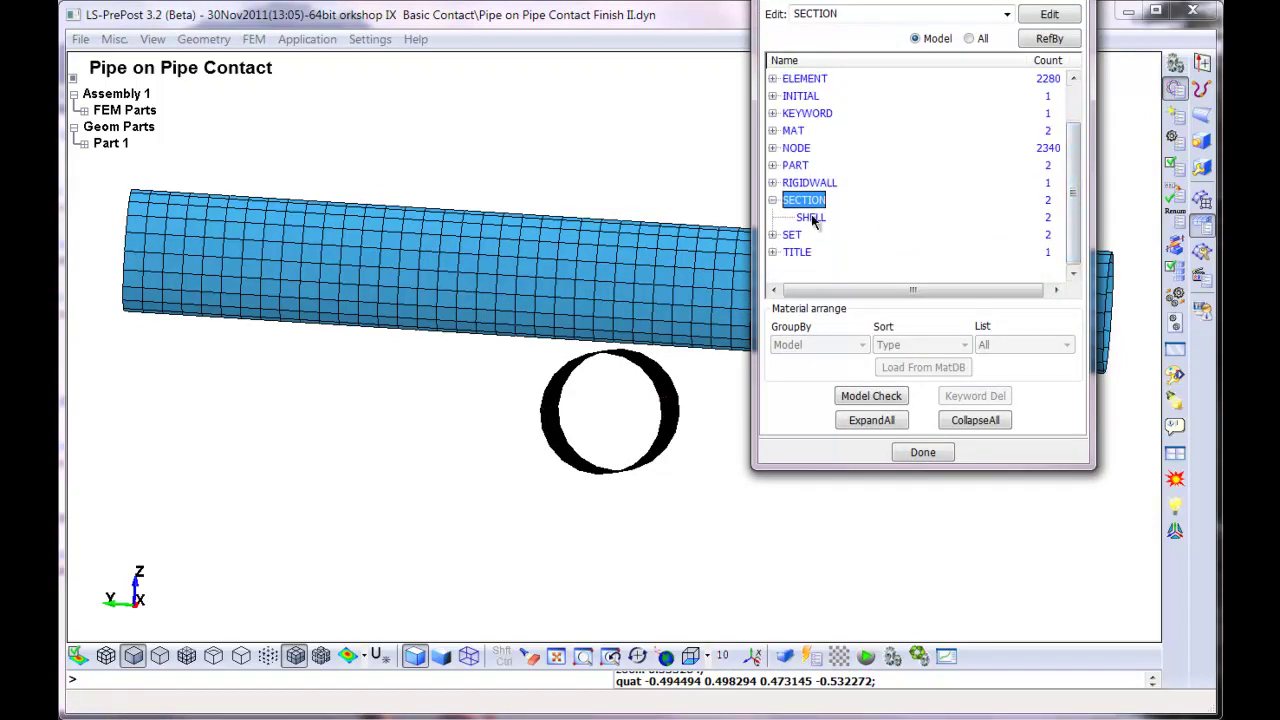
pyautogui.click(811, 218)
pyautogui.doubleClick(811, 218)
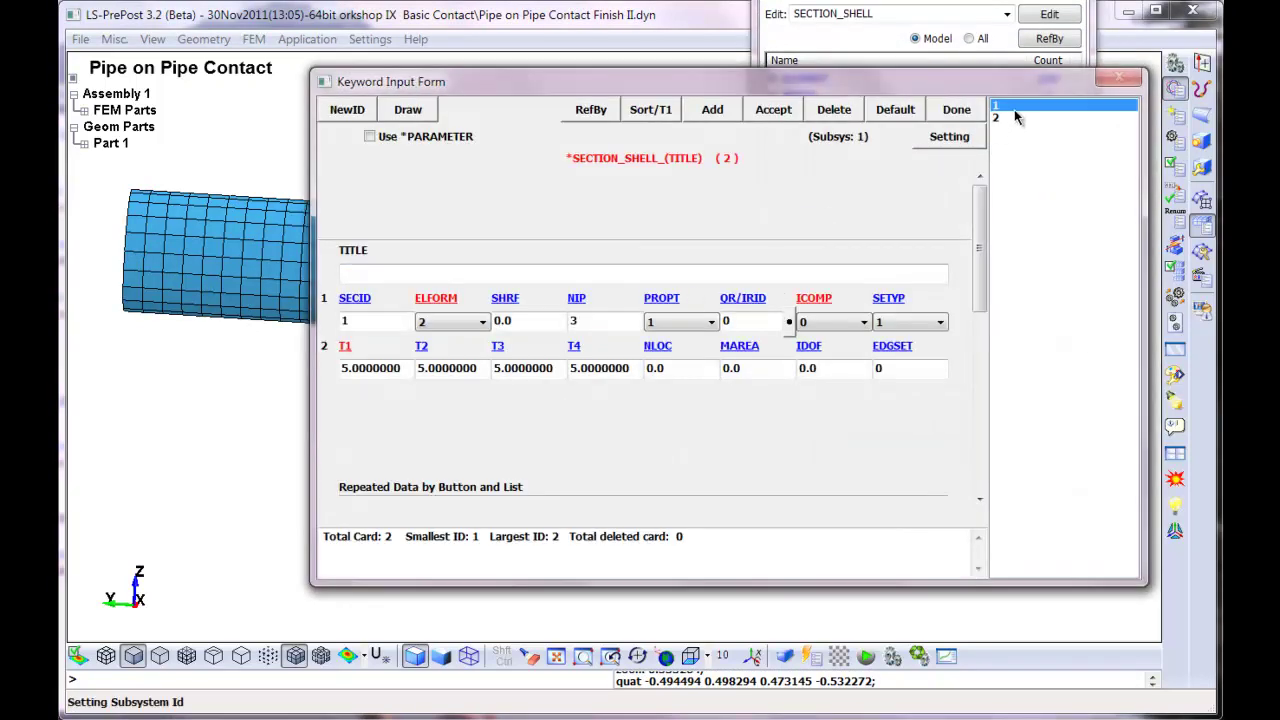
pyautogui.moveTo(410, 370); pyautogui.dragTo(288, 375)
pyautogui.write('5')
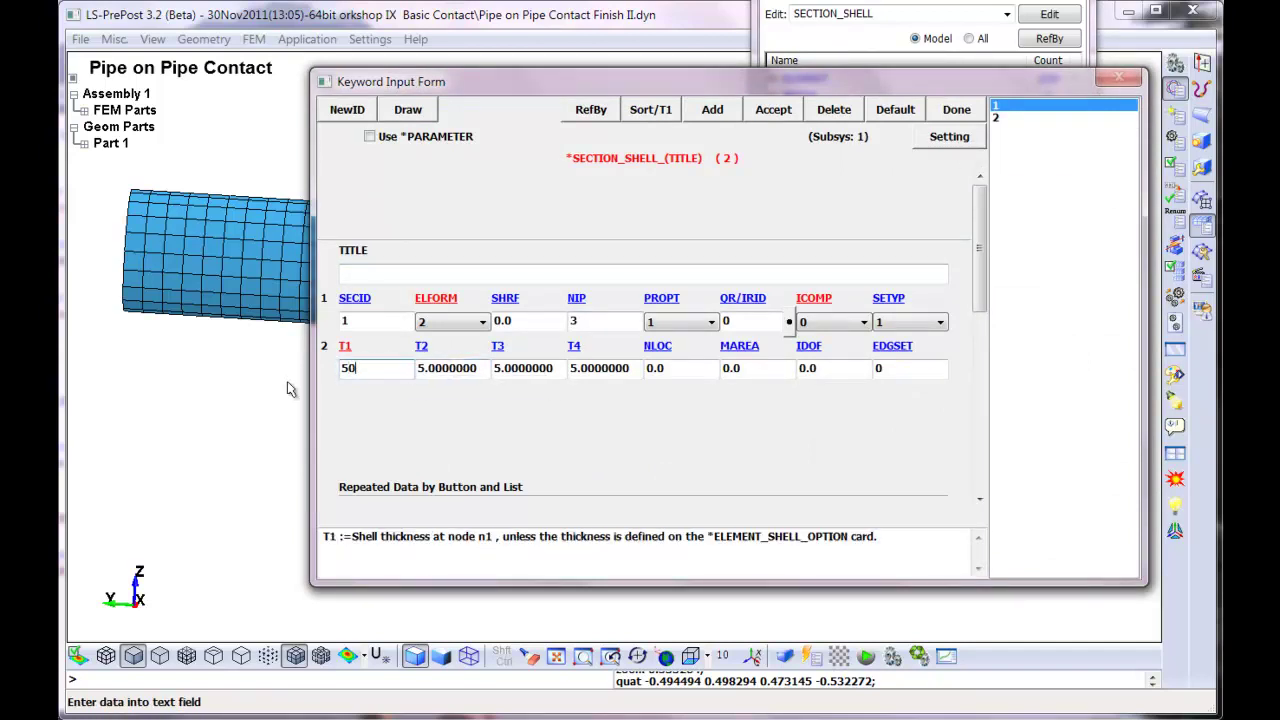
pyautogui.write('0')
pyautogui.press('Return')
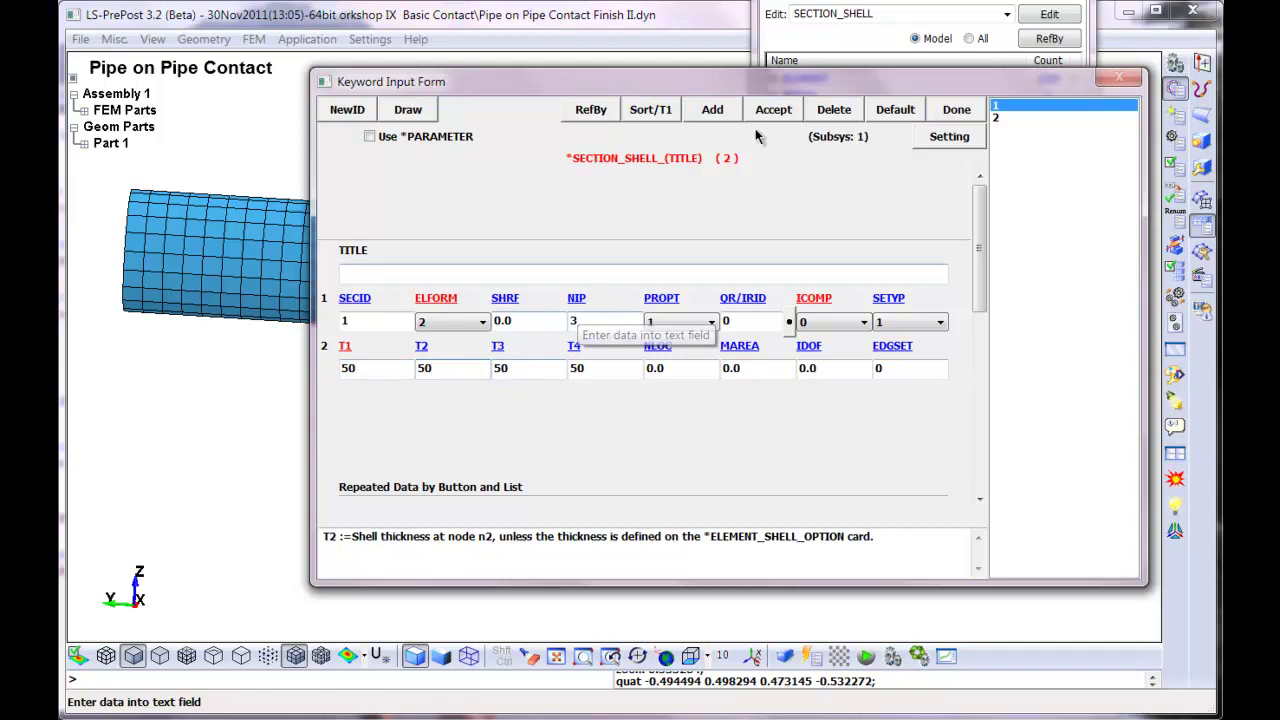
pyautogui.click(773, 109)
pyautogui.click(953, 110)
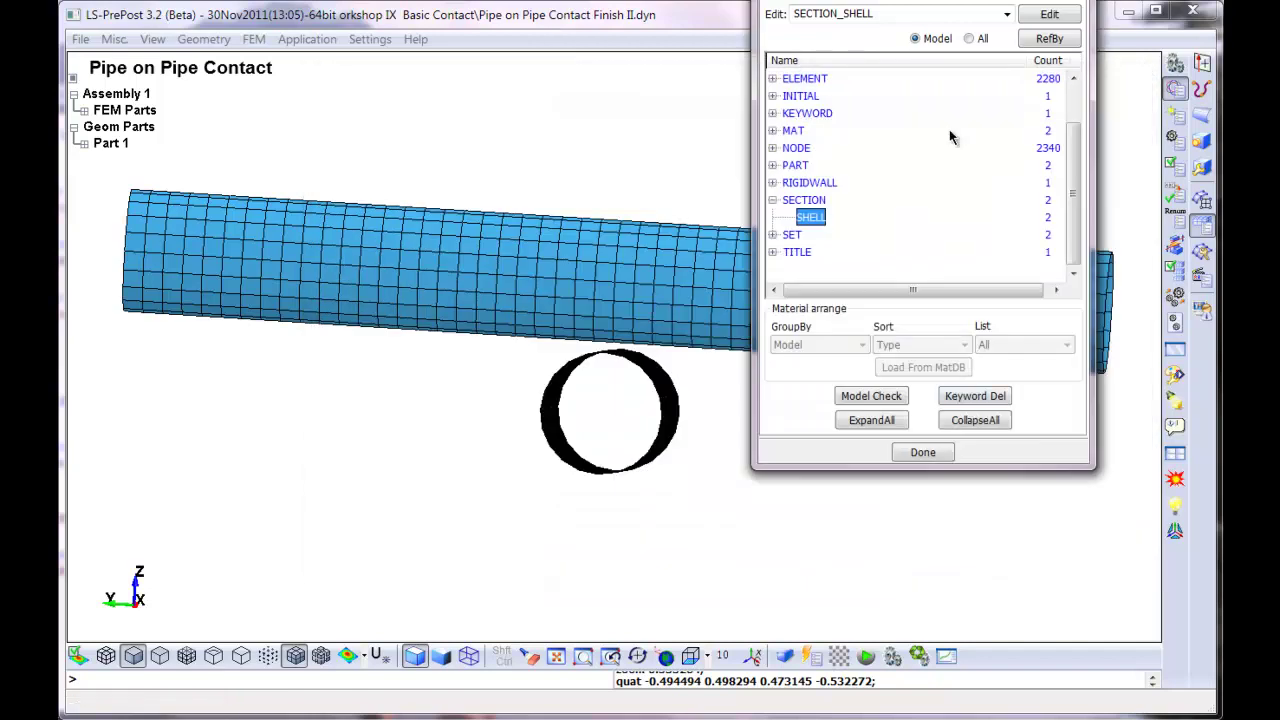
# Turn on Thick shell display and Mesh outlines for all visible parts.
pyautogui.click(914, 458)
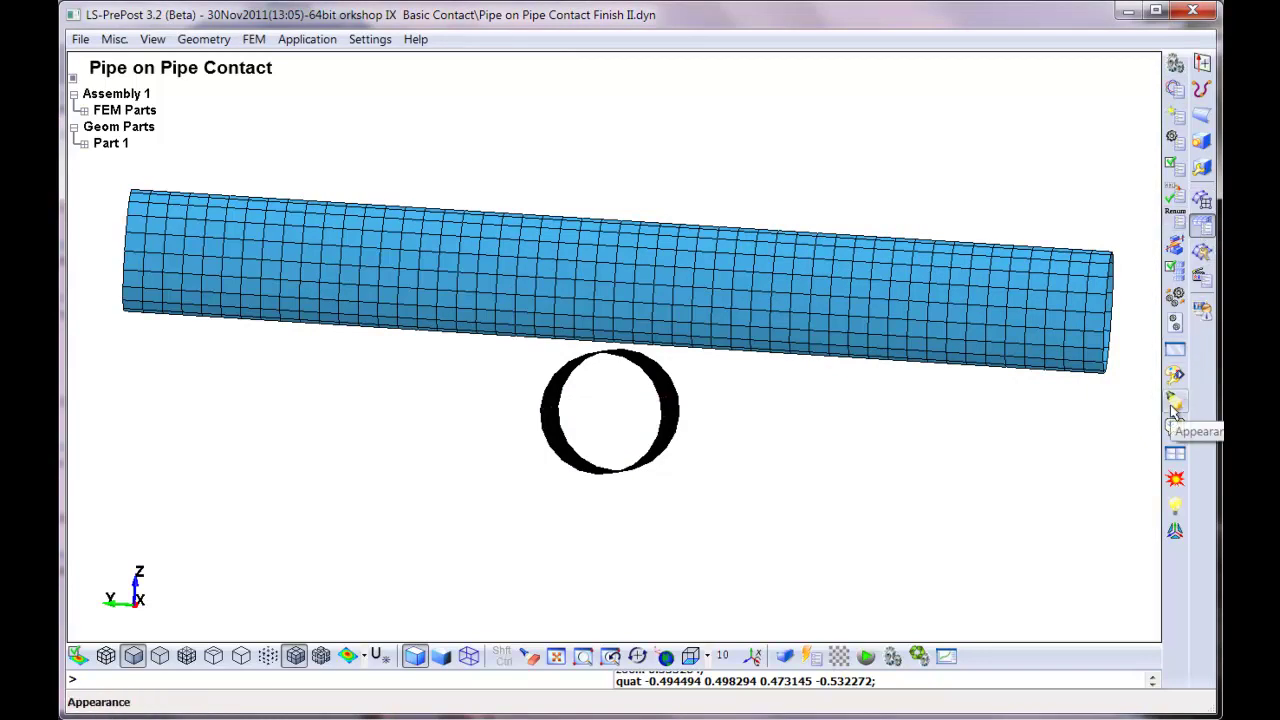
pyautogui.click(1200, 252)
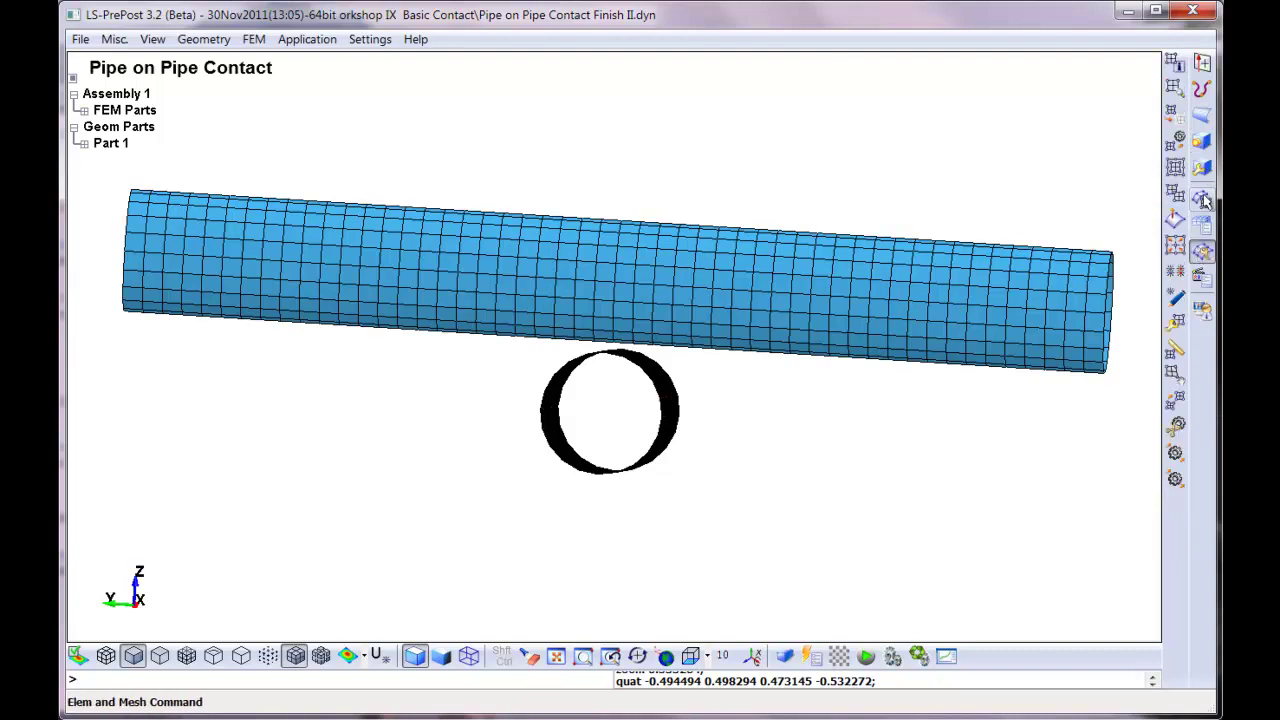
pyautogui.click(1203, 227)
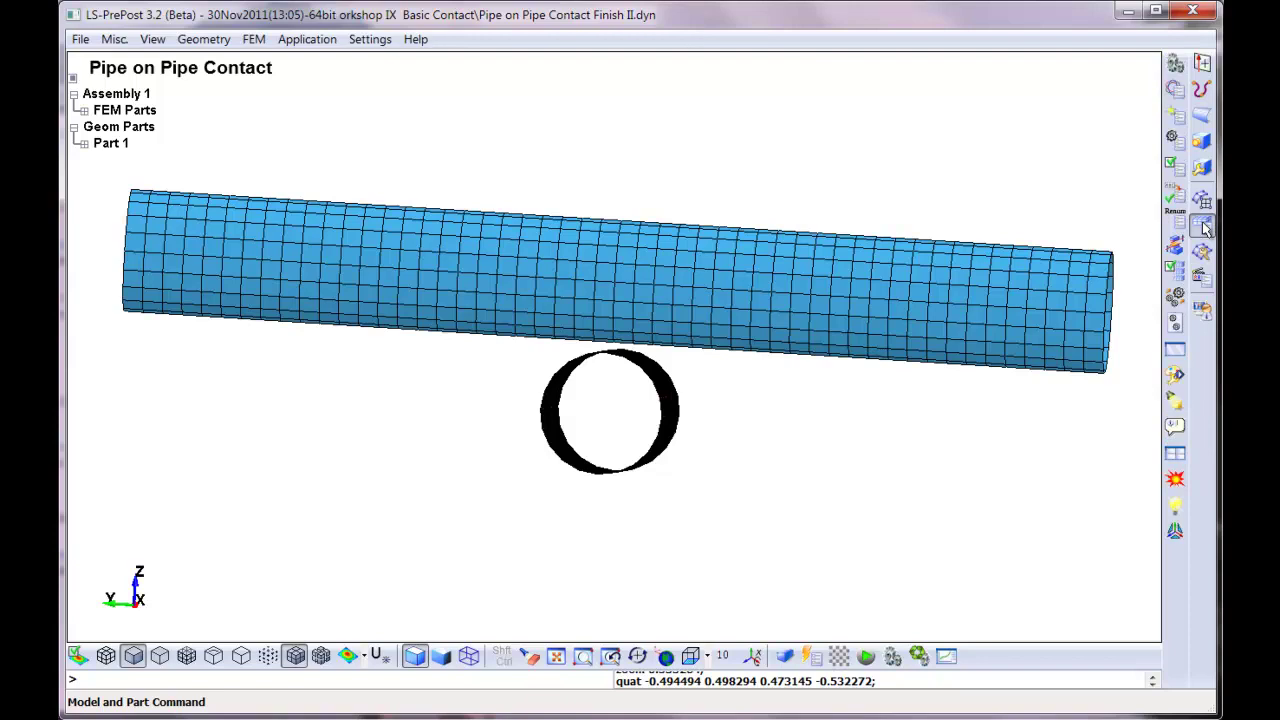
pyautogui.click(1174, 402)
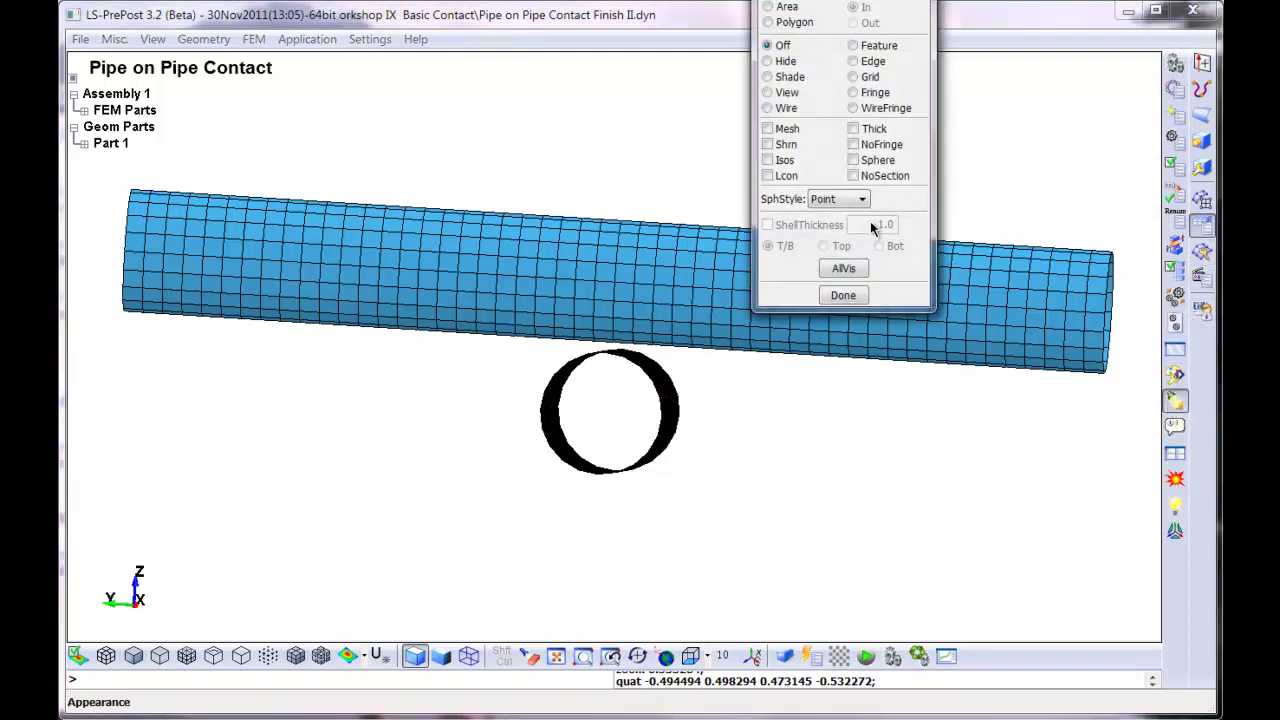
pyautogui.click(856, 130)
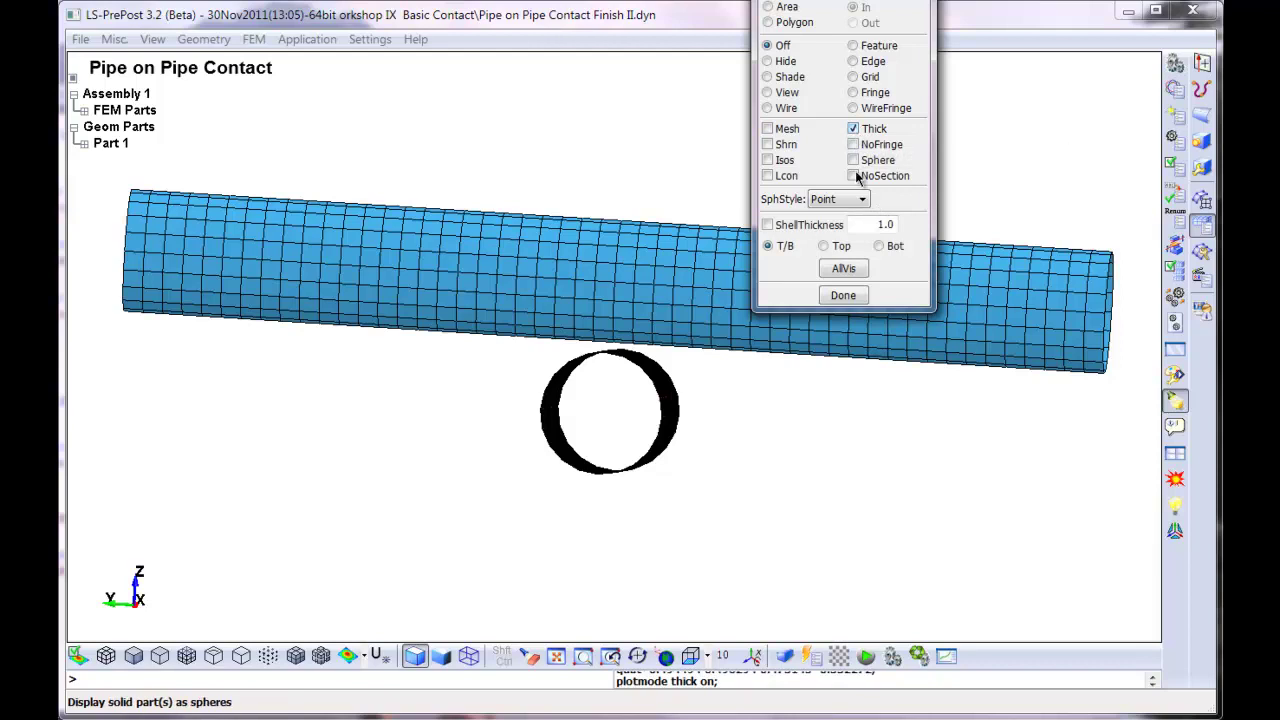
pyautogui.click(850, 272)
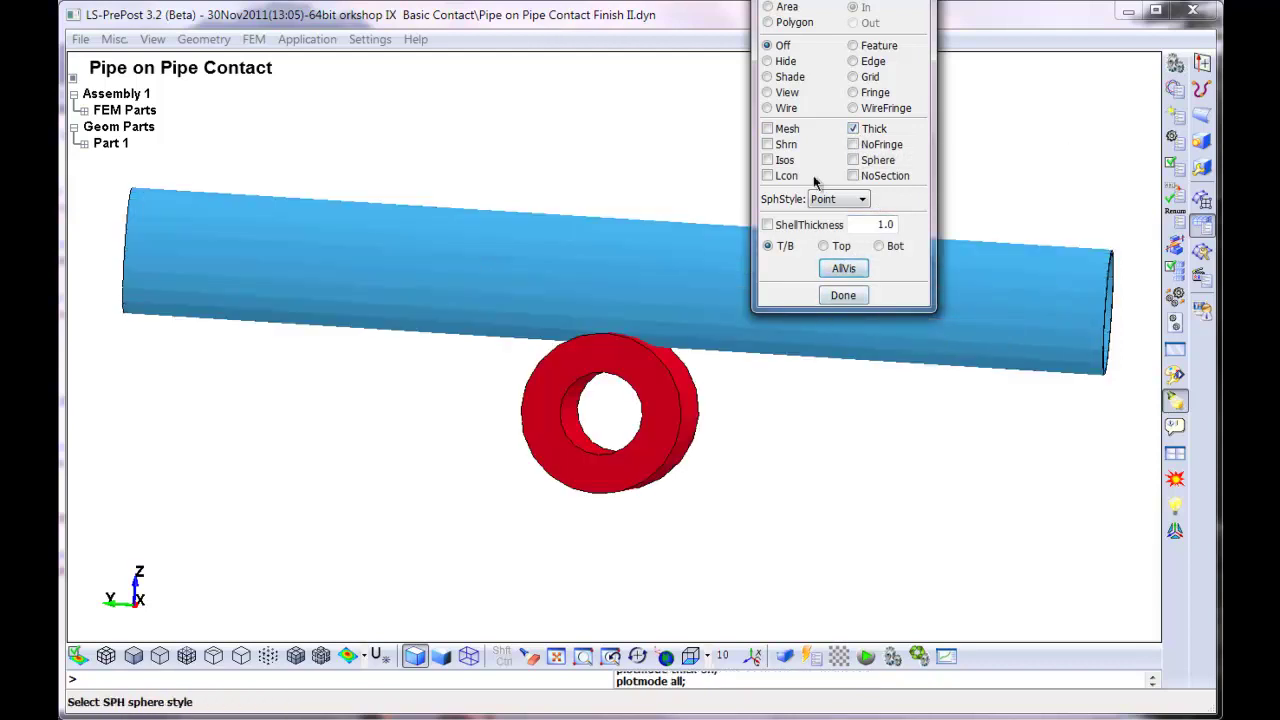
pyautogui.click(768, 131)
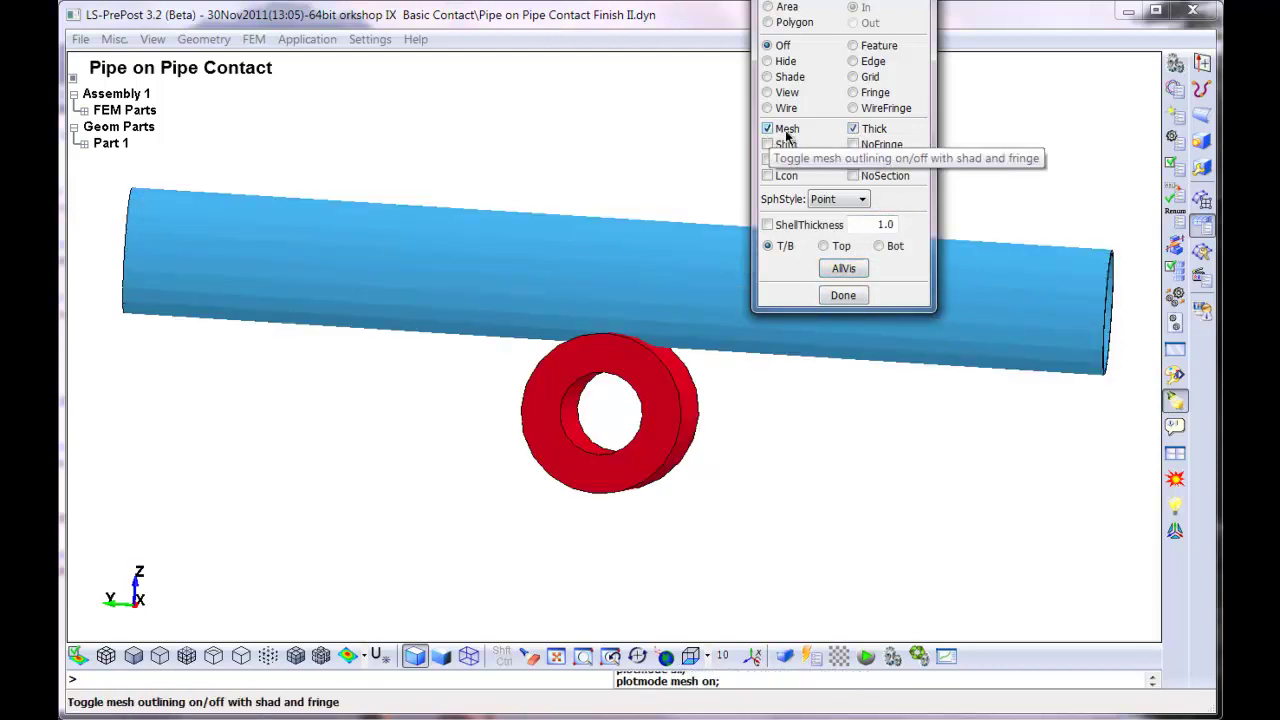
pyautogui.click(843, 268)
# Rotate and zoom to look along the pipe ends, then close Appearance.
pyautogui.keyDown('shift'); pyautogui.moveTo(647, 332); pyautogui.dragTo(603, 289); pyautogui.keyUp('shift')
pyautogui.scroll(2, 589, 600)
pyautogui.moveTo(630, 440)
pyautogui.keyDown('shift'); pyautogui.mouseDown()
pyautogui.moveTo(684, 470)
pyautogui.moveTo(717, 437)
pyautogui.moveTo(651, 417)
pyautogui.moveTo(700, 486)
pyautogui.moveTo(677, 516)
pyautogui.mouseUp(); pyautogui.keyUp('shift')
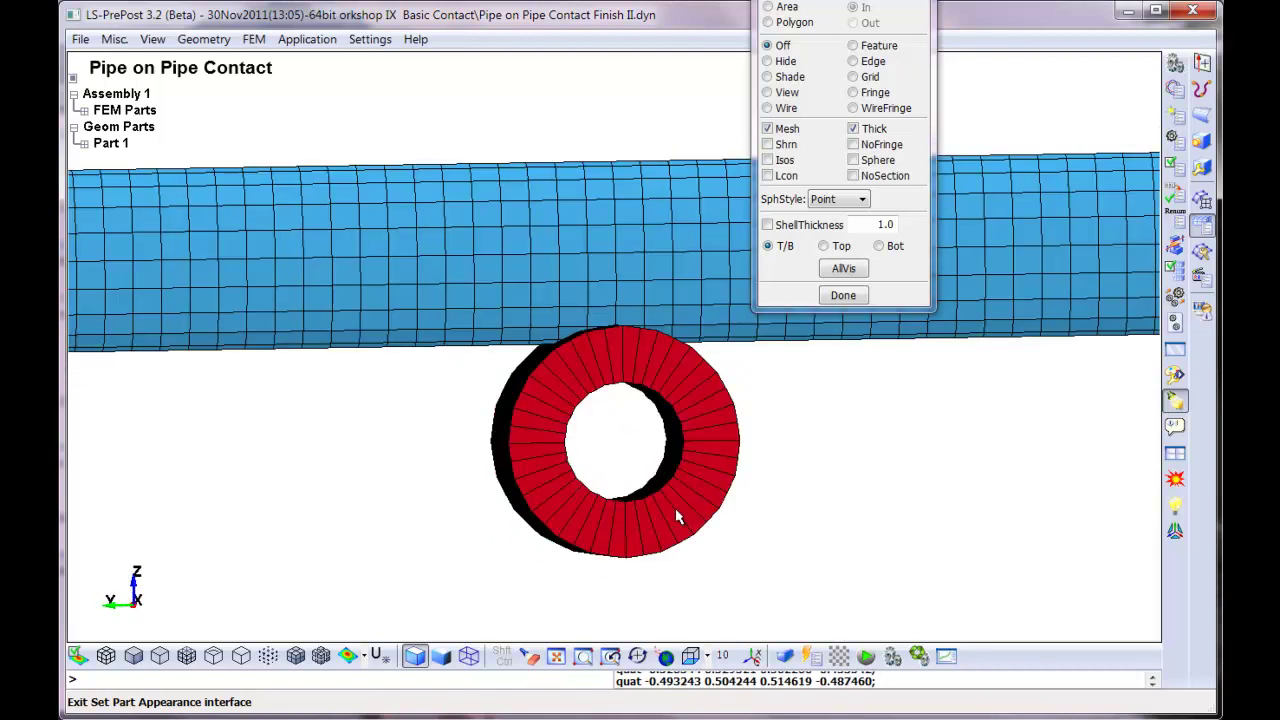
pyautogui.click(838, 295)
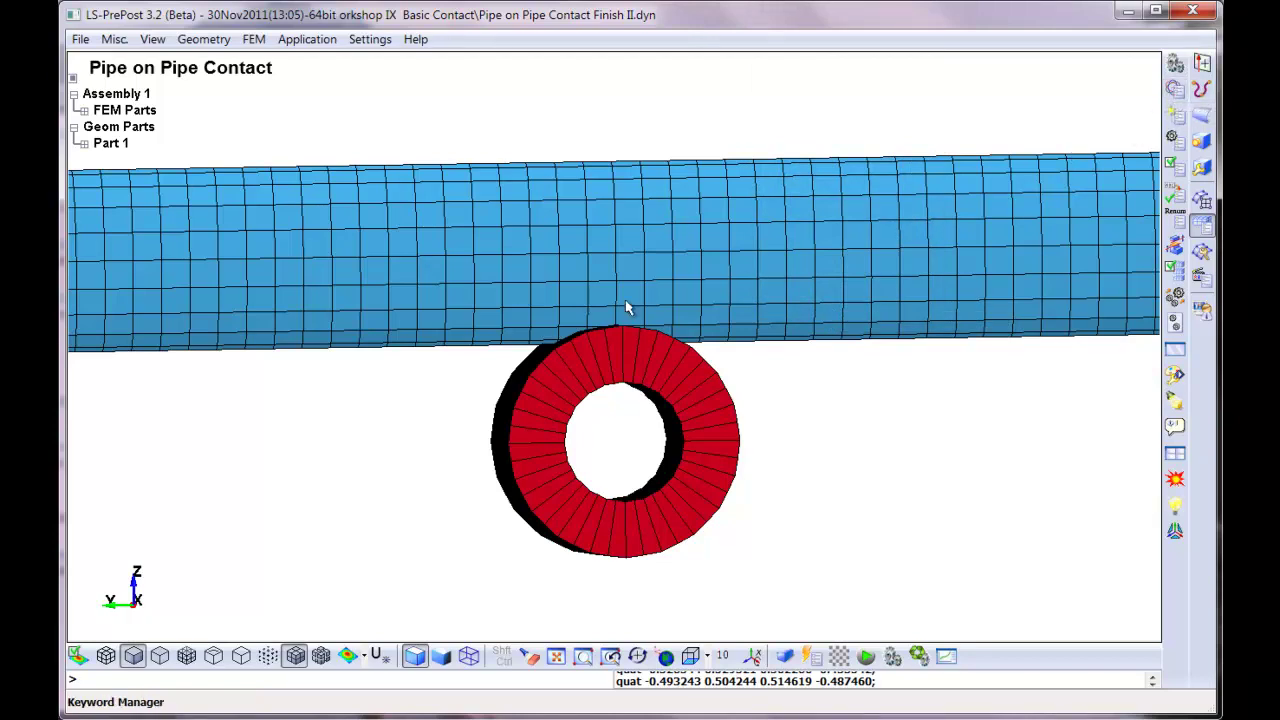
# Inspect the AUTOMATIC_SINGLE_SURFACE contact keyword in the Keyword Manager.
pyautogui.click(1178, 90)
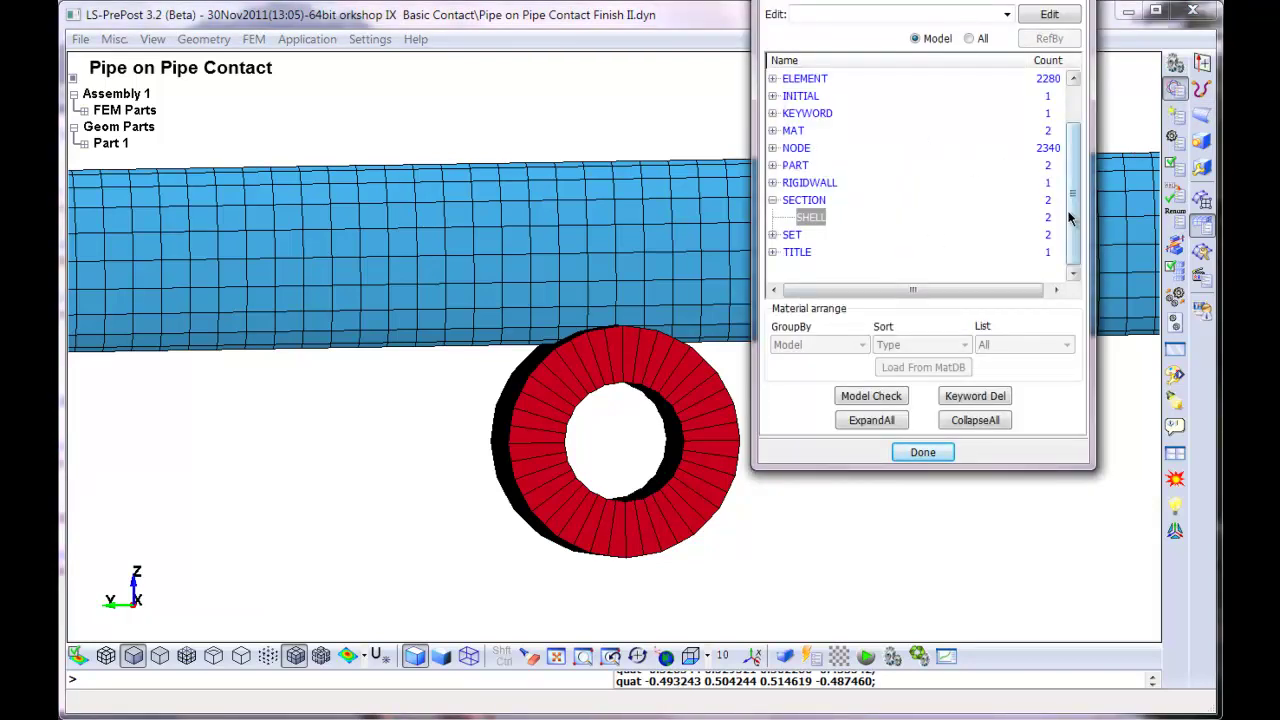
pyautogui.moveTo(1072, 218); pyautogui.dragTo(1077, 129)
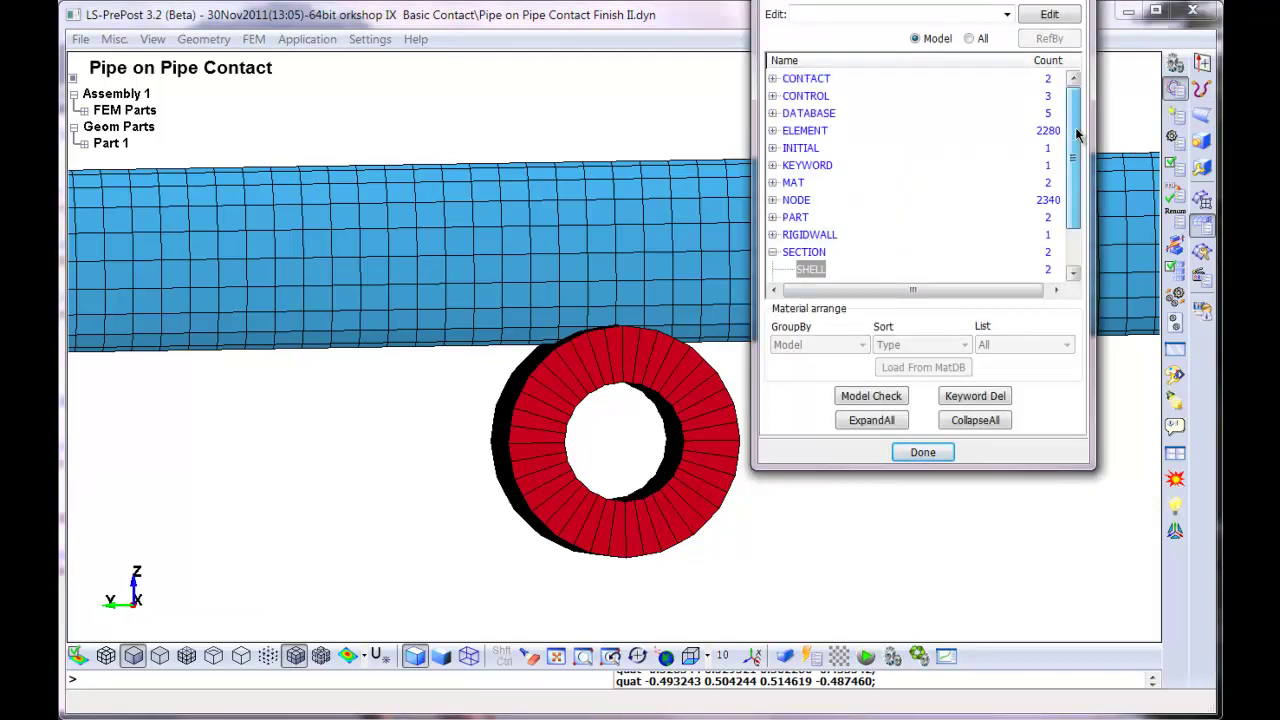
pyautogui.click(772, 80)
pyautogui.doubleClick(840, 96)
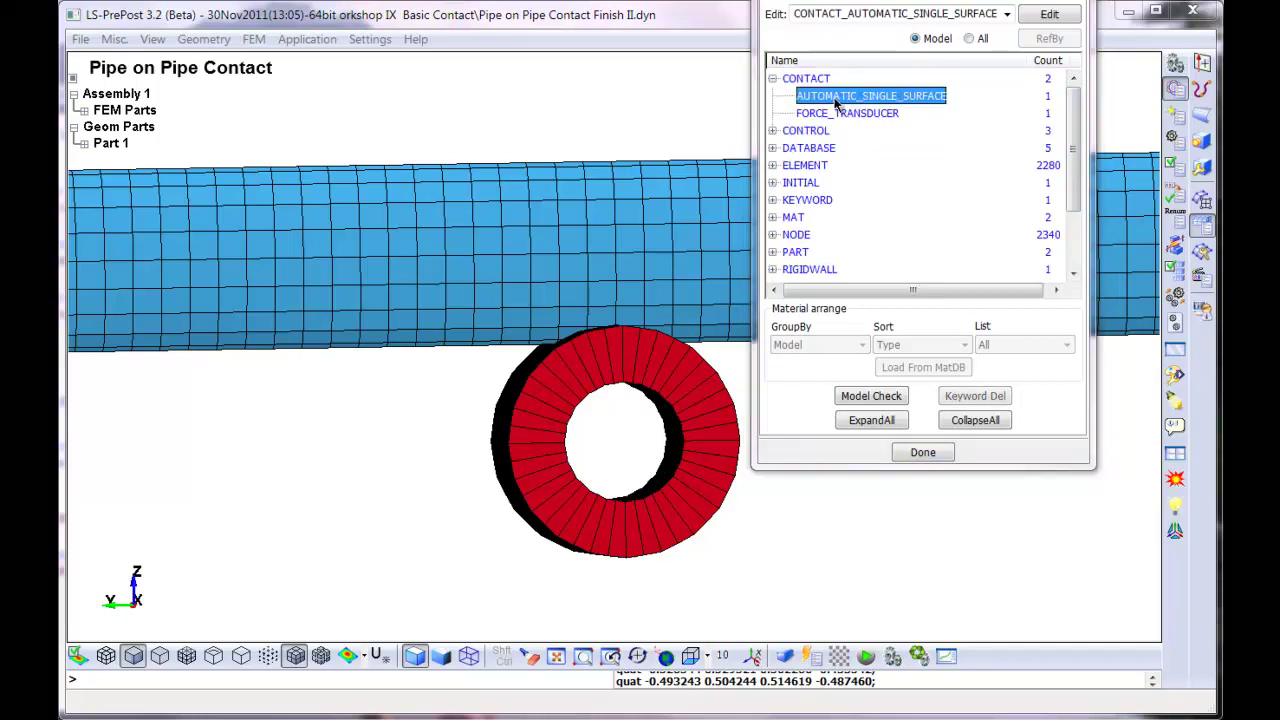
pyautogui.scroll(-5, 985, 243)
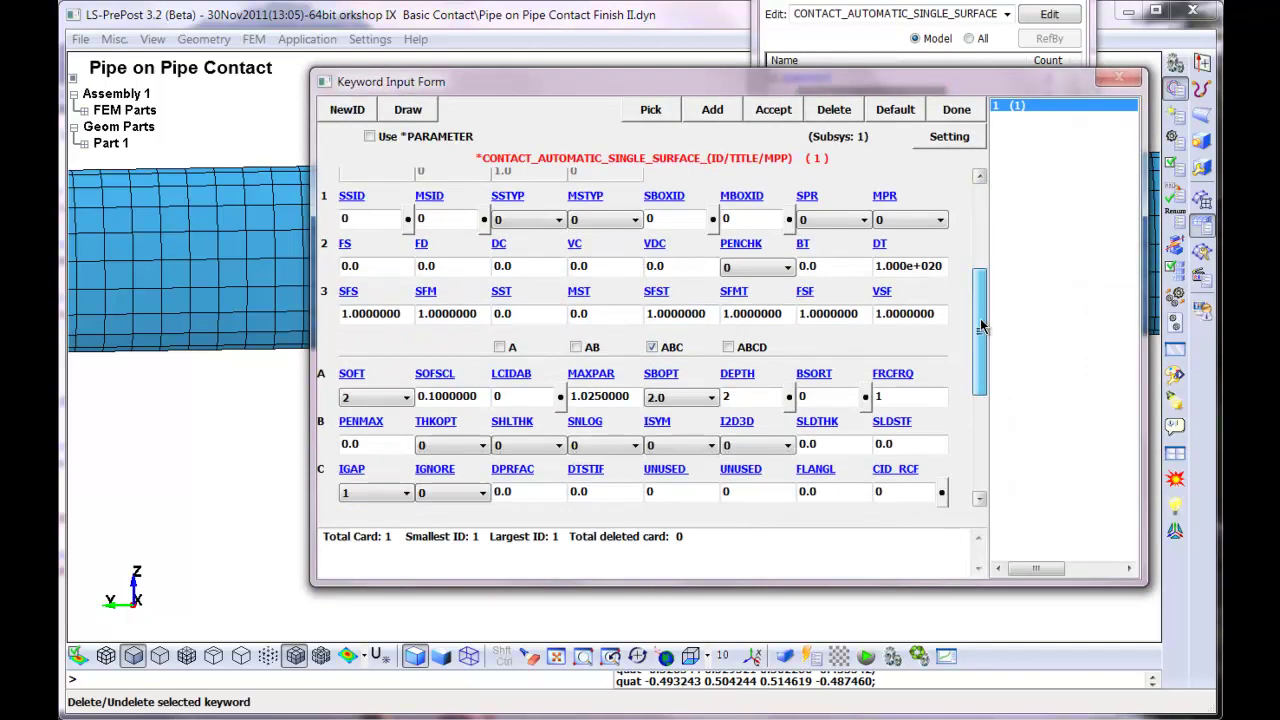
pyautogui.click(954, 110)
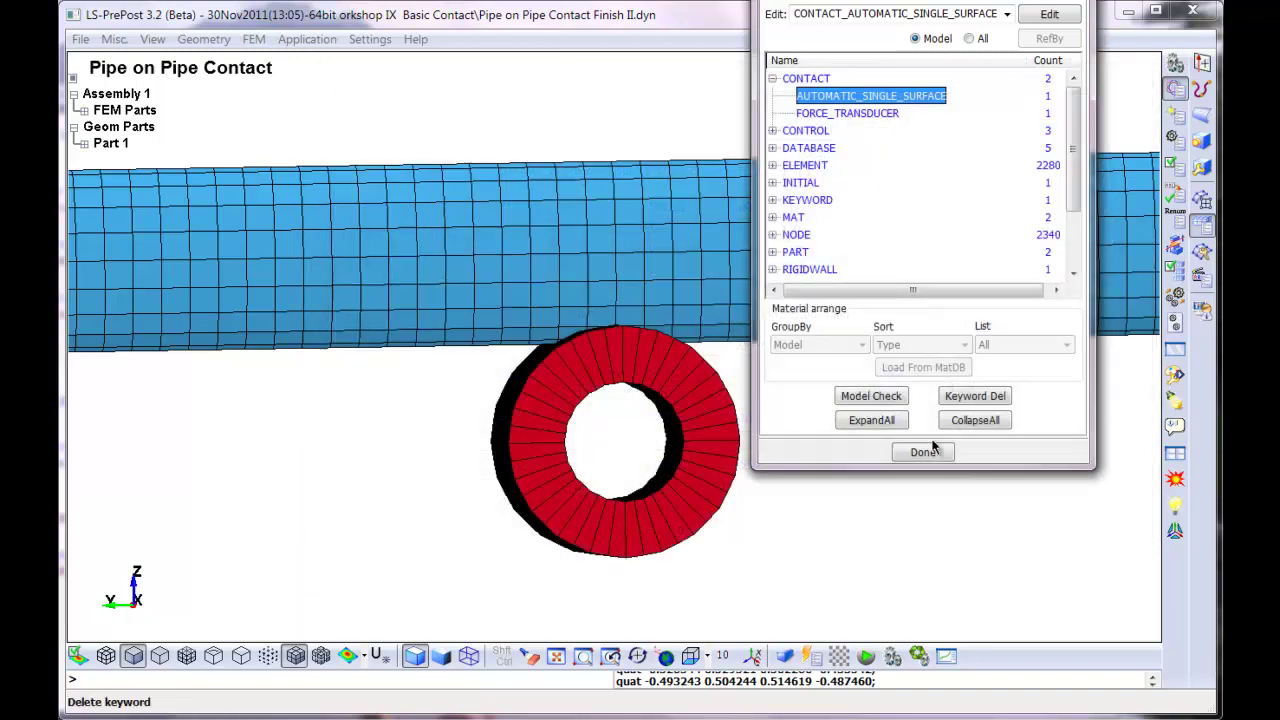
pyautogui.click(923, 453)
# Save the model as the keyword file Pipe on Pipe Contact Finish III.dyn.
pyautogui.click(80, 39)
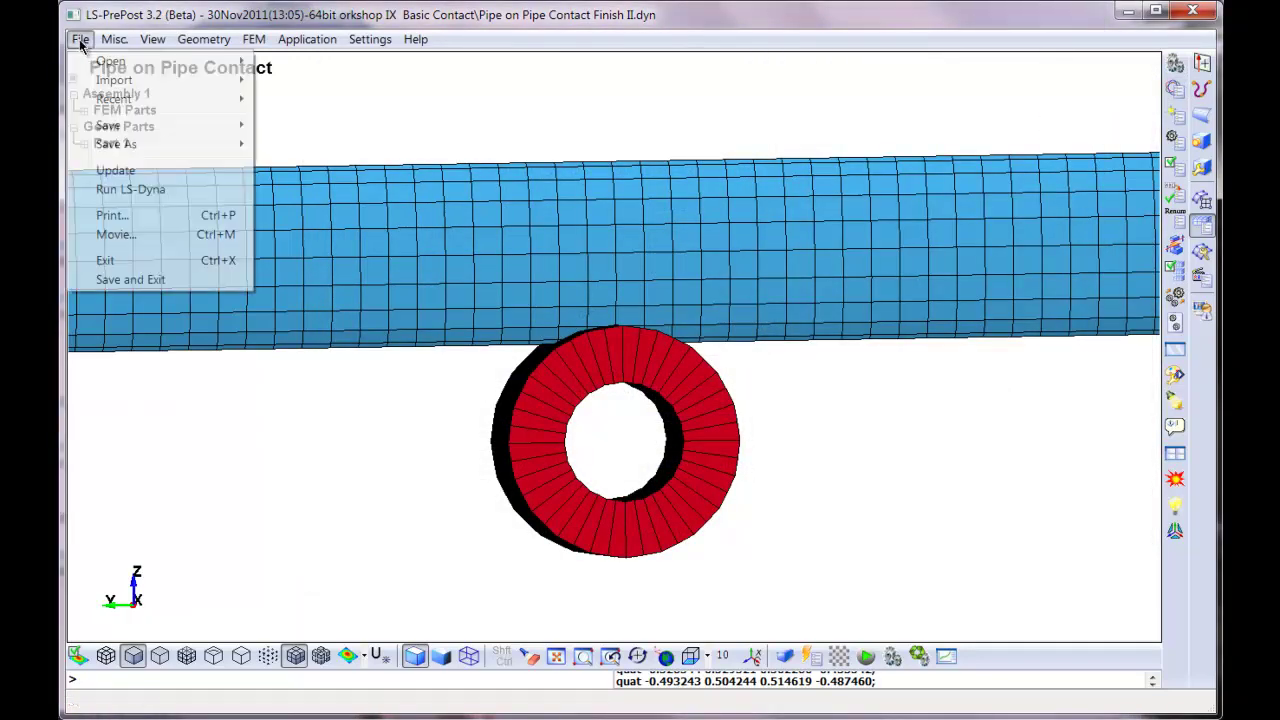
pyautogui.moveTo(127, 147)
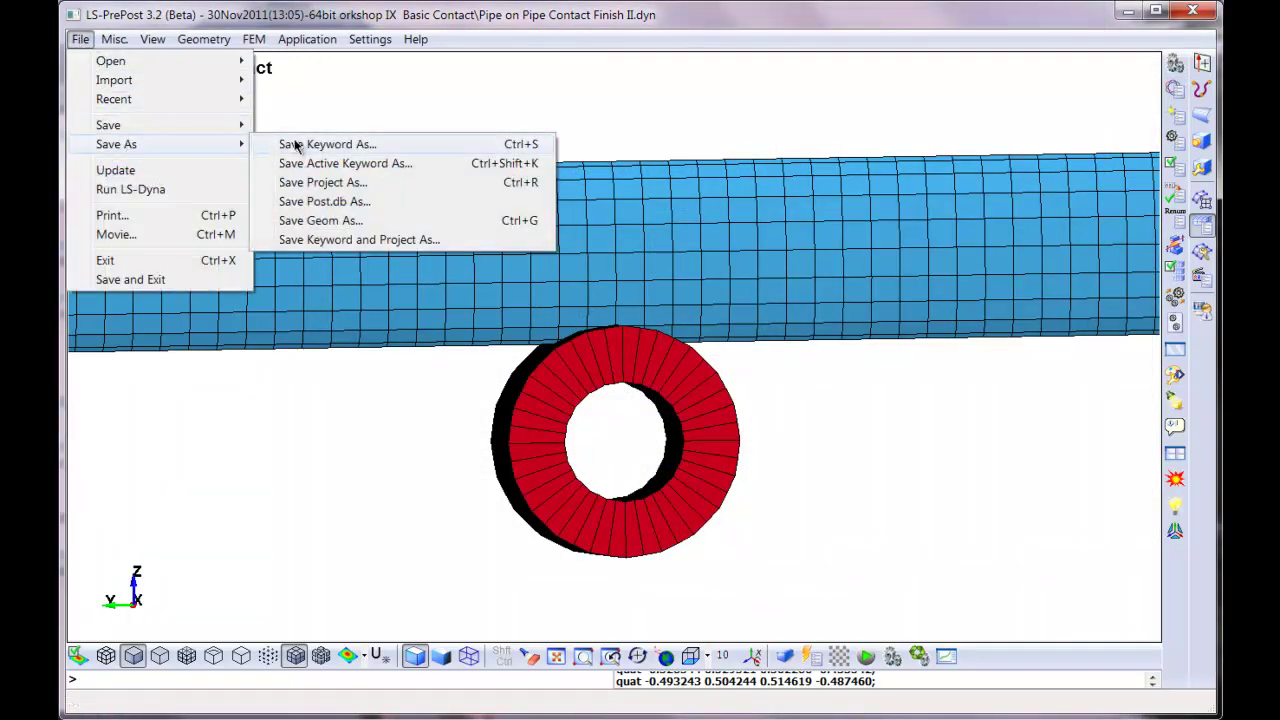
pyautogui.click(300, 143)
pyautogui.click(320, 317)
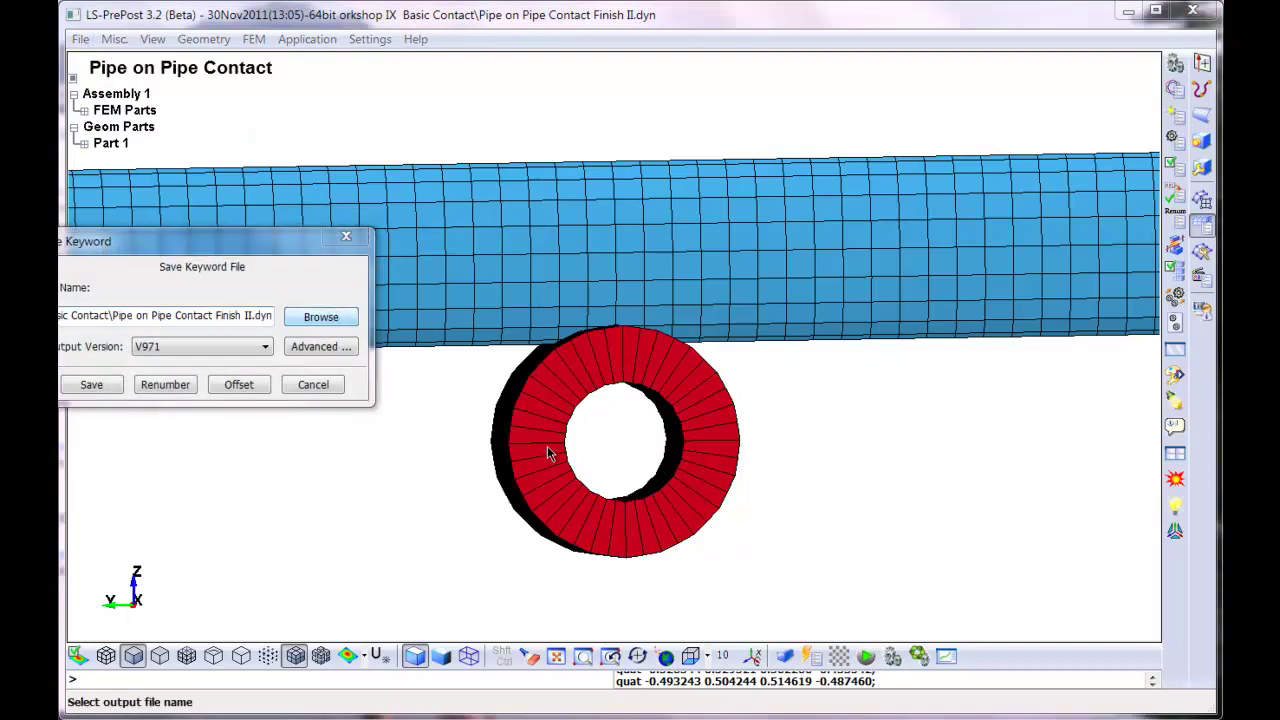
pyautogui.moveTo(714, 425); pyautogui.dragTo(713, 537)
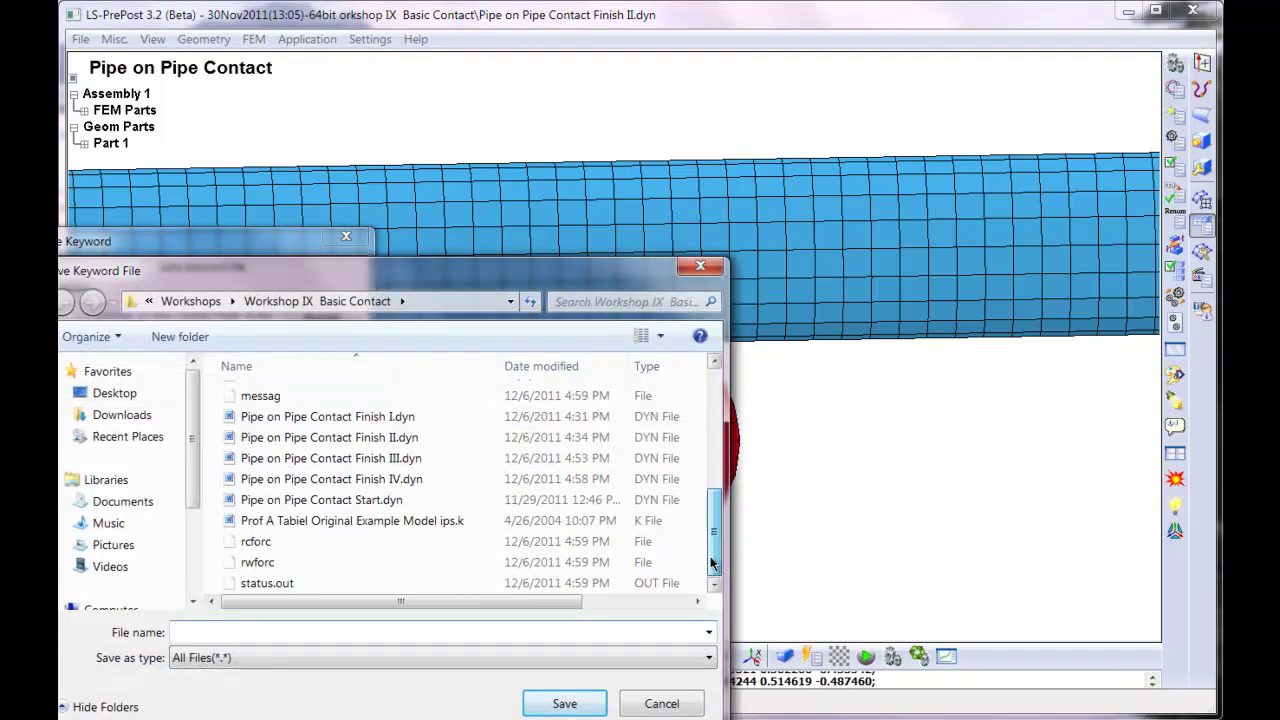
pyautogui.click(380, 458)
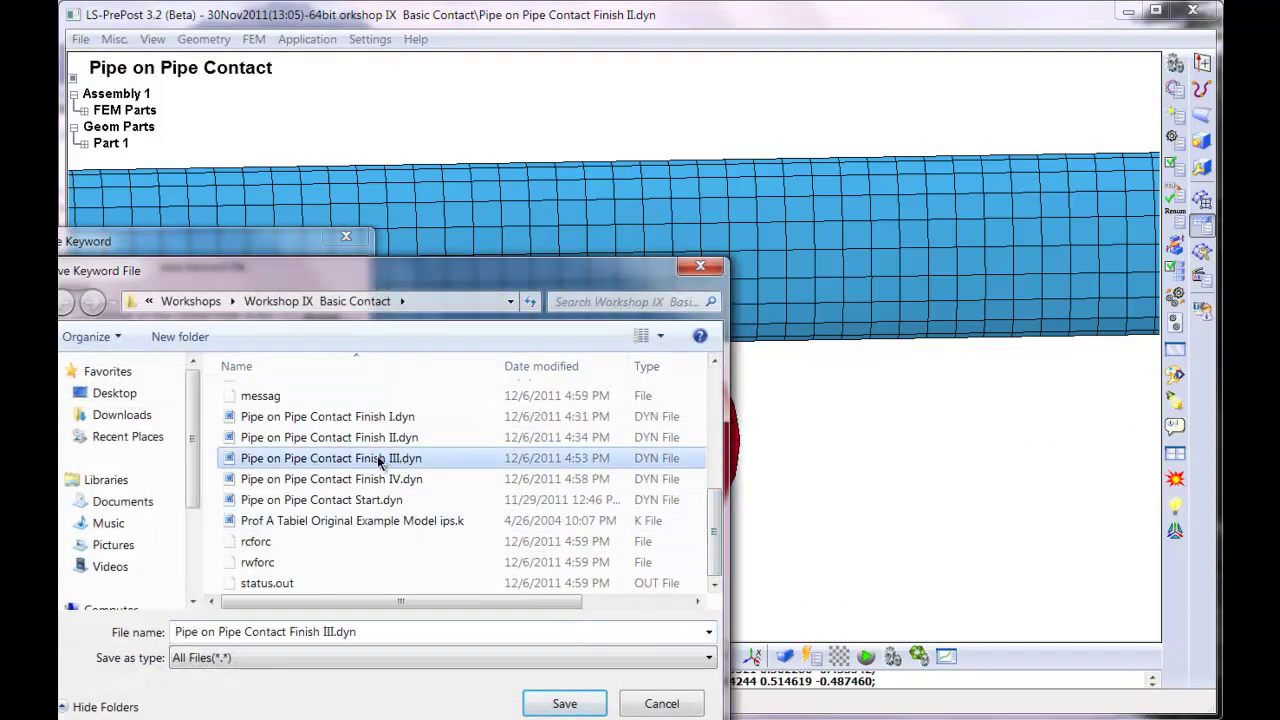
pyautogui.click(563, 702)
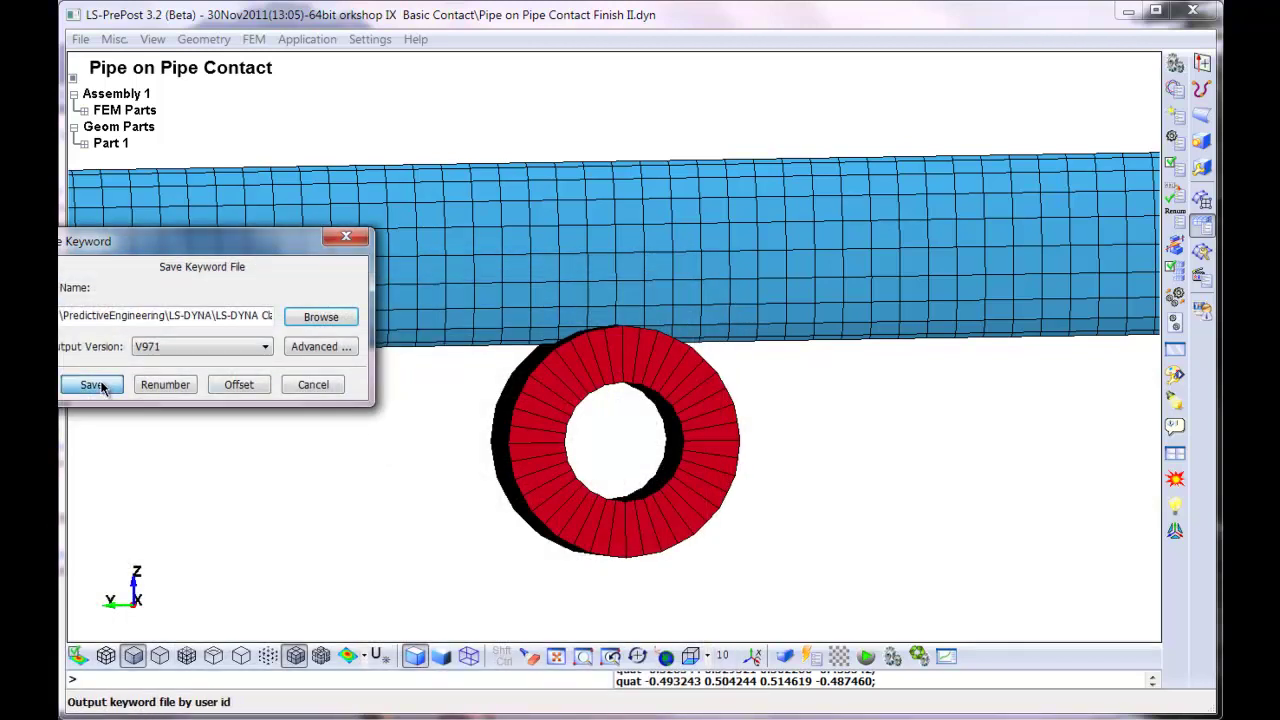
pyautogui.click(92, 385)
# Confirm the overwrite and select Pipe on Pipe Contact Finish III.dyn as the LS-DYNA input.
pyautogui.click(596, 483)
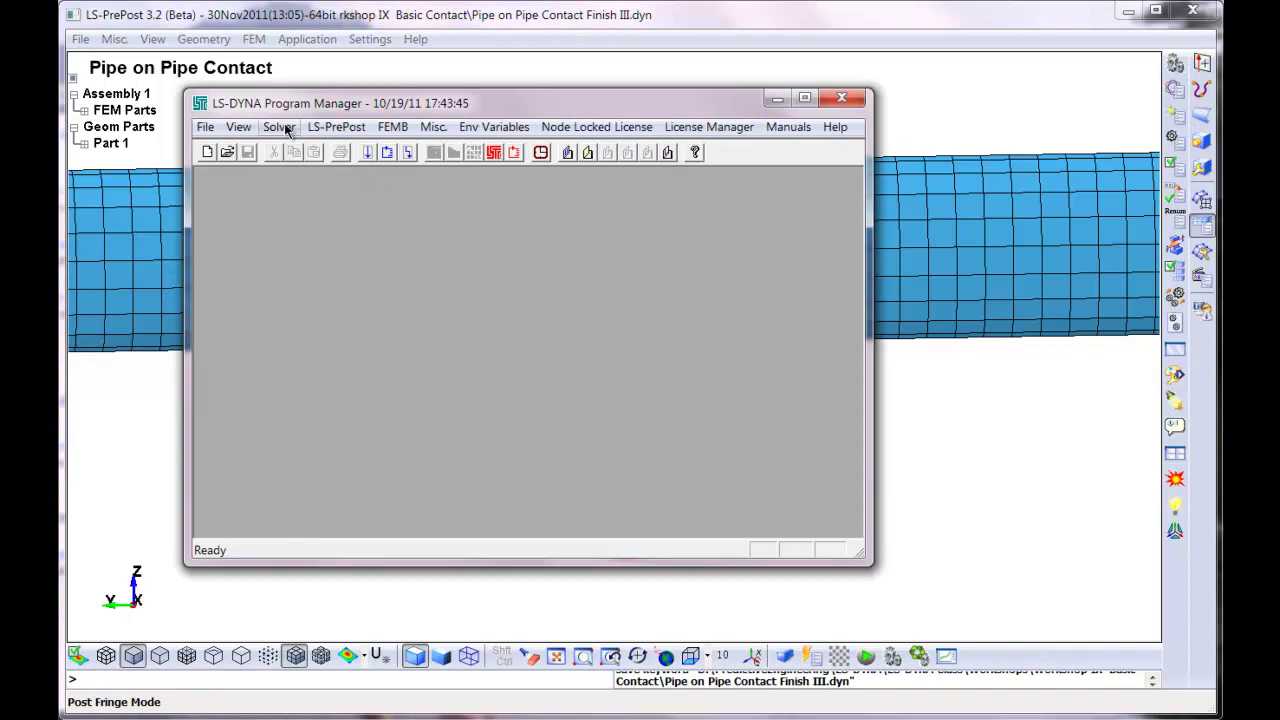
pyautogui.click(284, 127)
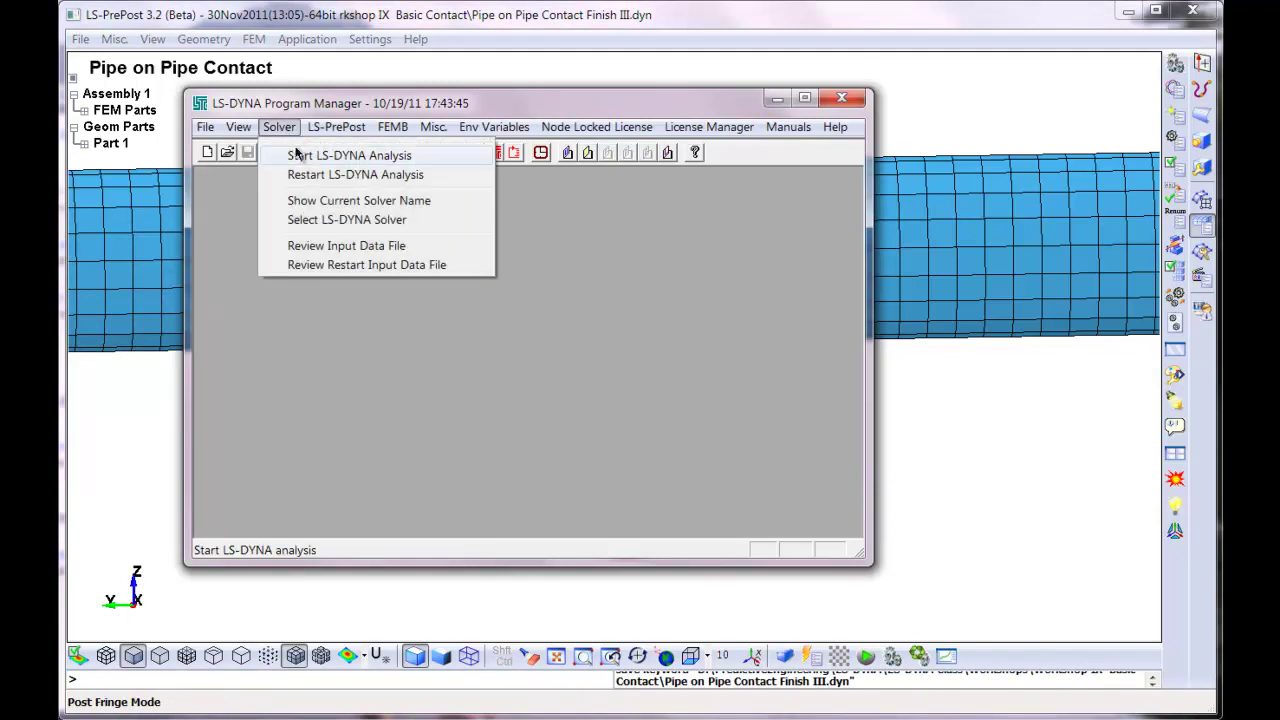
pyautogui.click(300, 155)
pyautogui.click(560, 232)
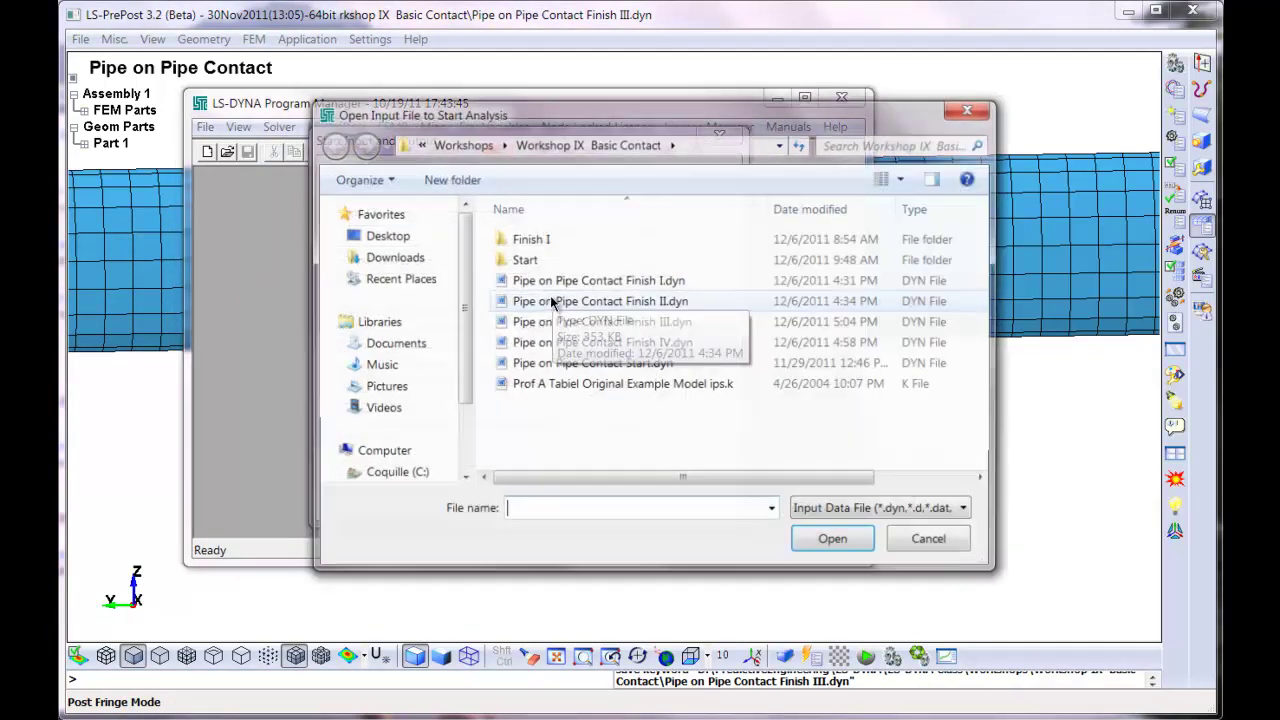
pyautogui.click(630, 322)
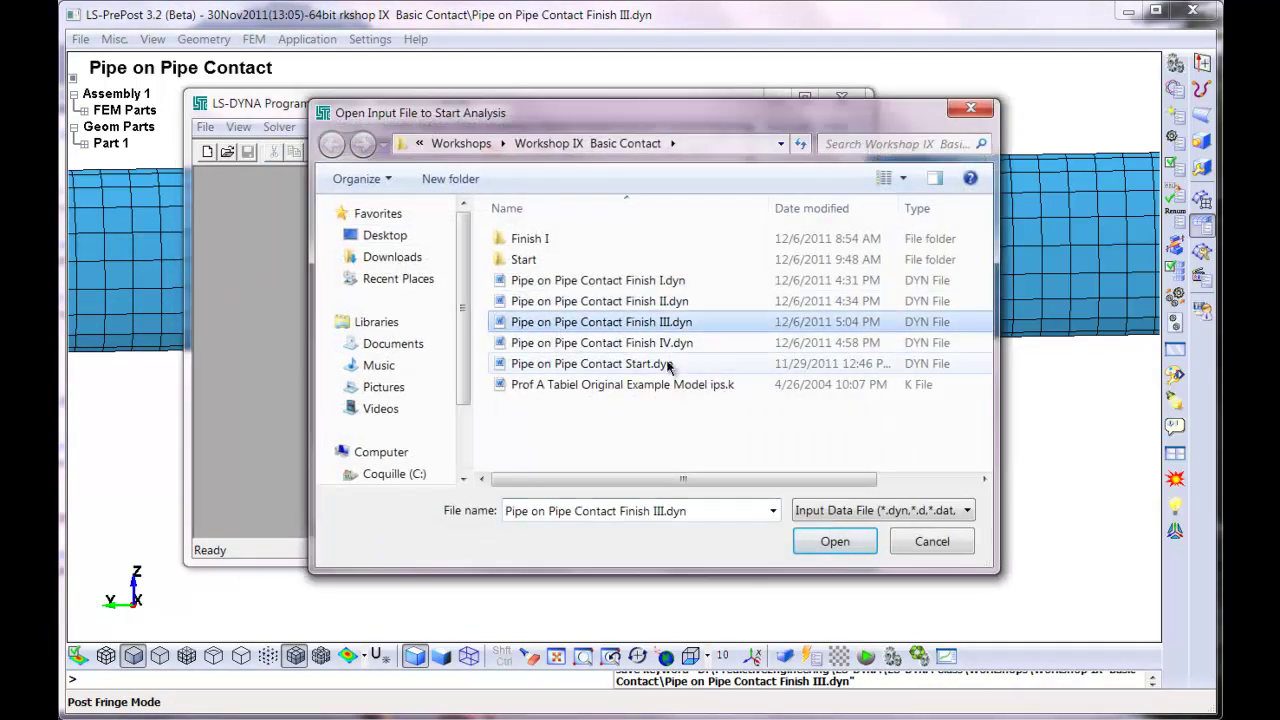
pyautogui.click(835, 541)
# Run the solver, watch its console until d3plot is written, then close it.
pyautogui.click(645, 197)
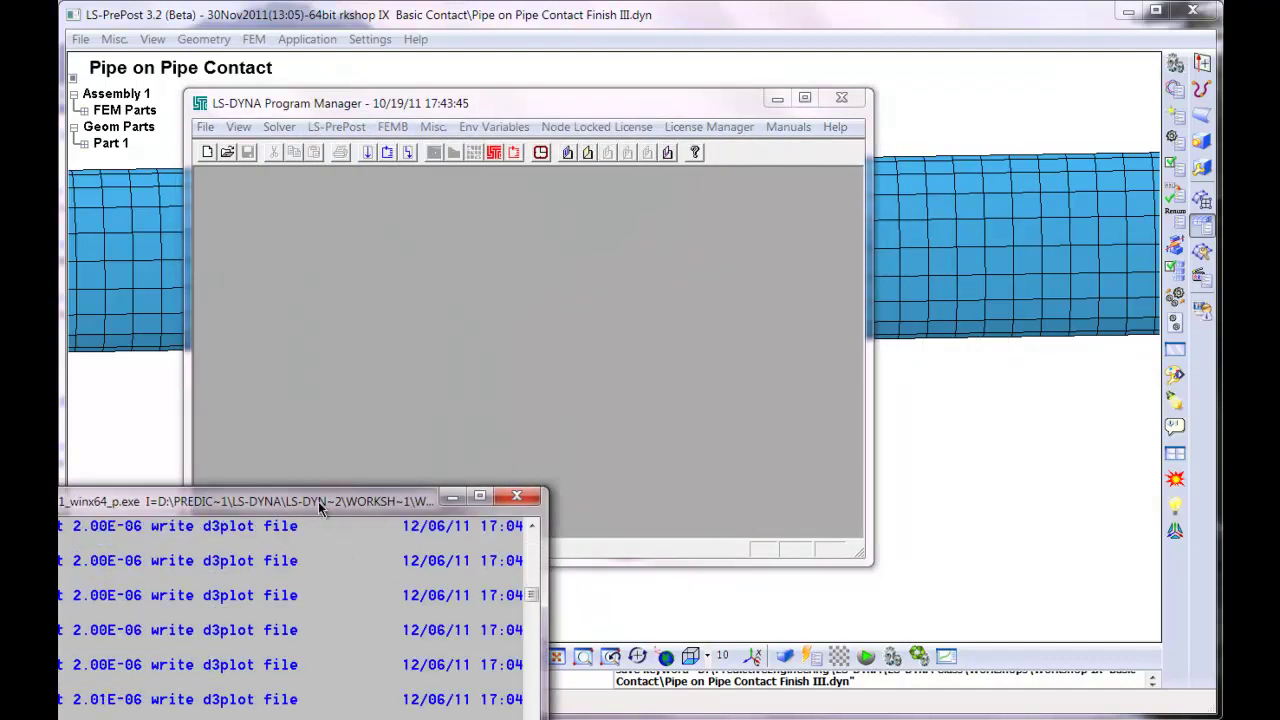
pyautogui.moveTo(344, 497); pyautogui.dragTo(669, 153)
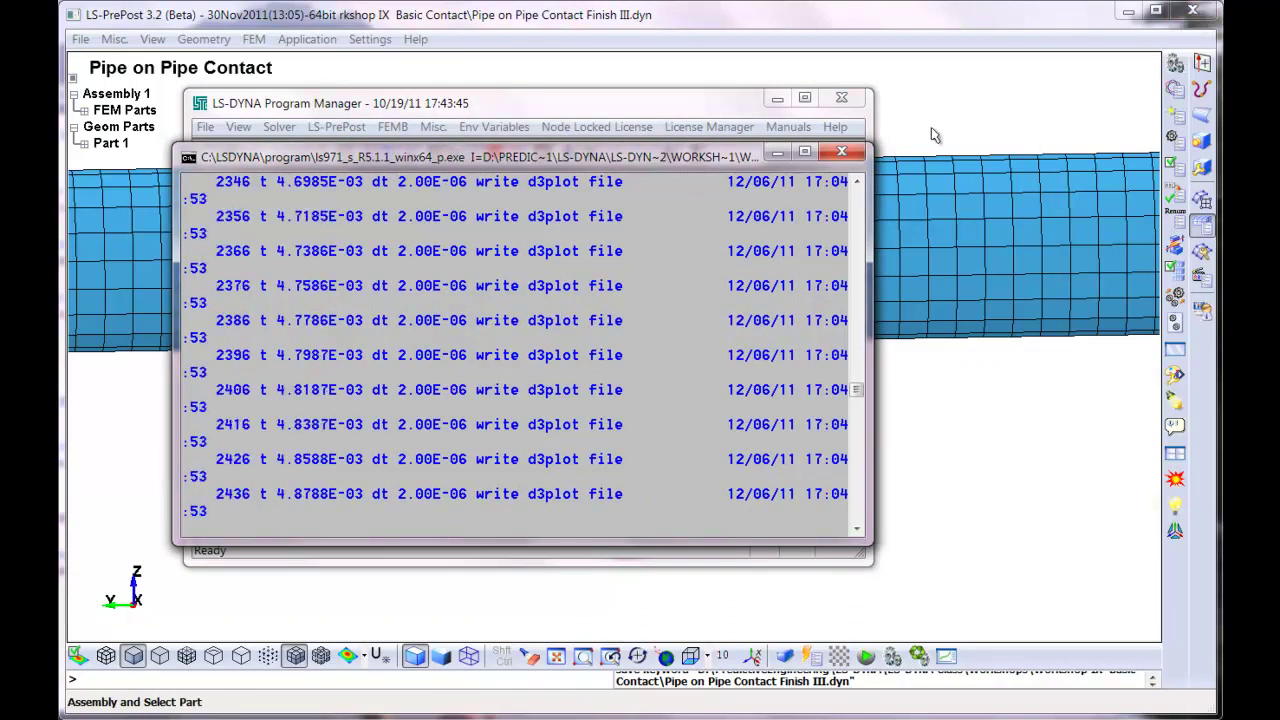
pyautogui.click(843, 153)
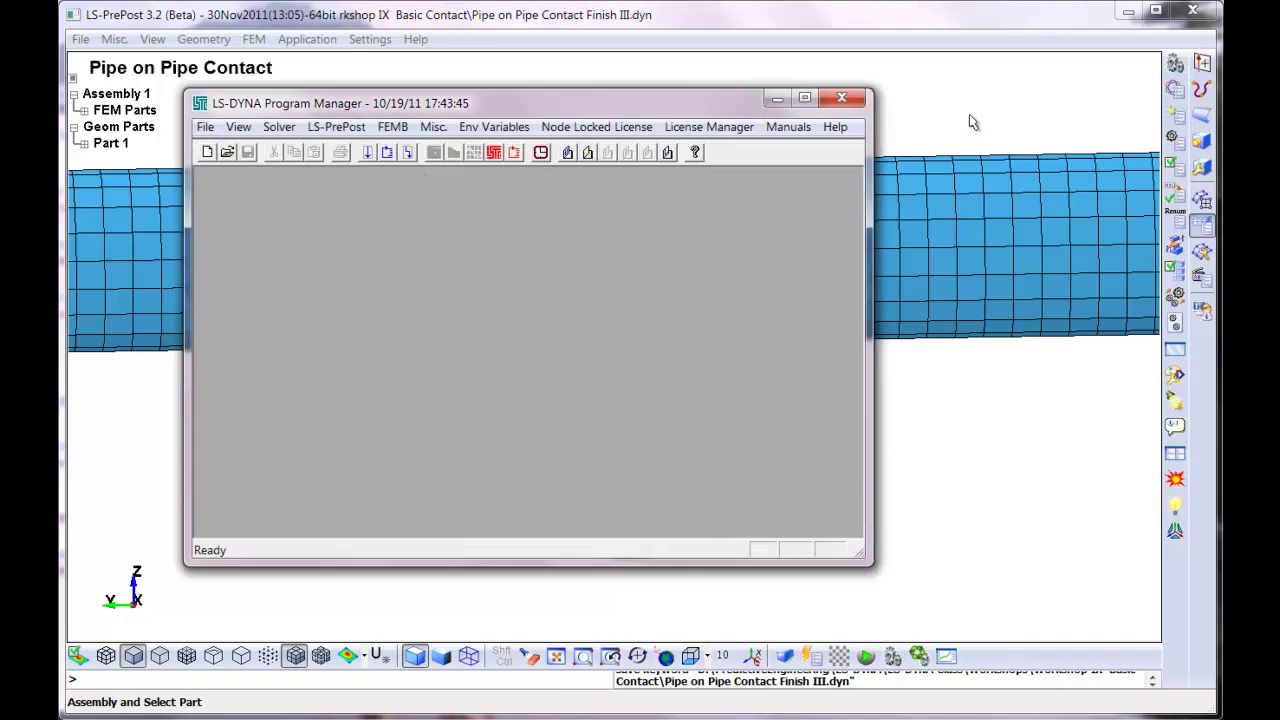
# Open the Finish III d3plot binary results in LS-PrePost.
pyautogui.click(841, 97)
pyautogui.click(78, 41)
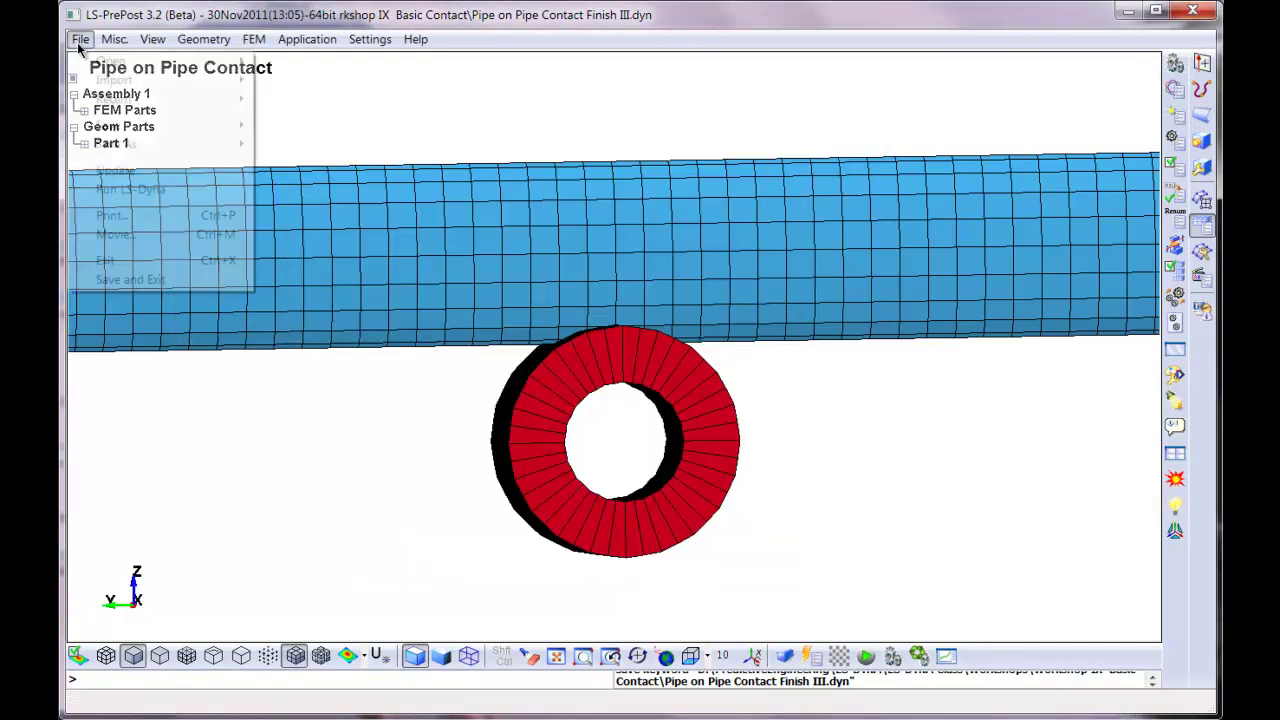
pyautogui.moveTo(85, 59)
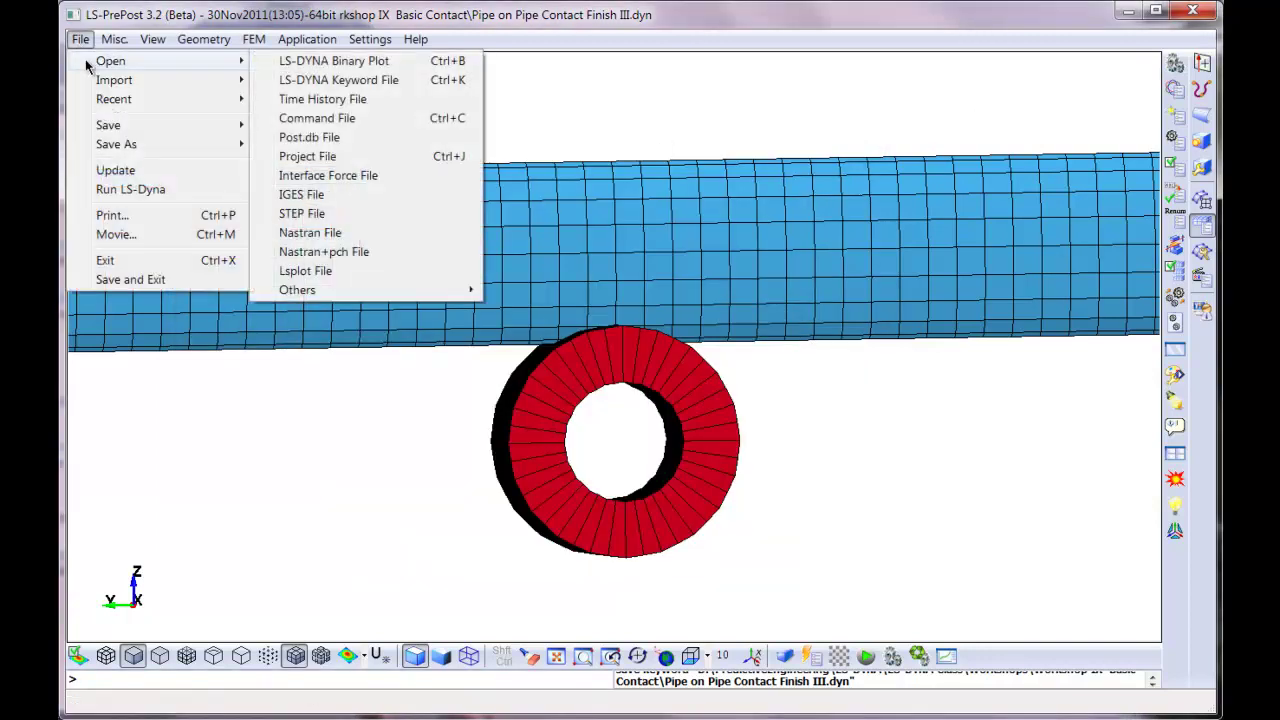
pyautogui.click(303, 61)
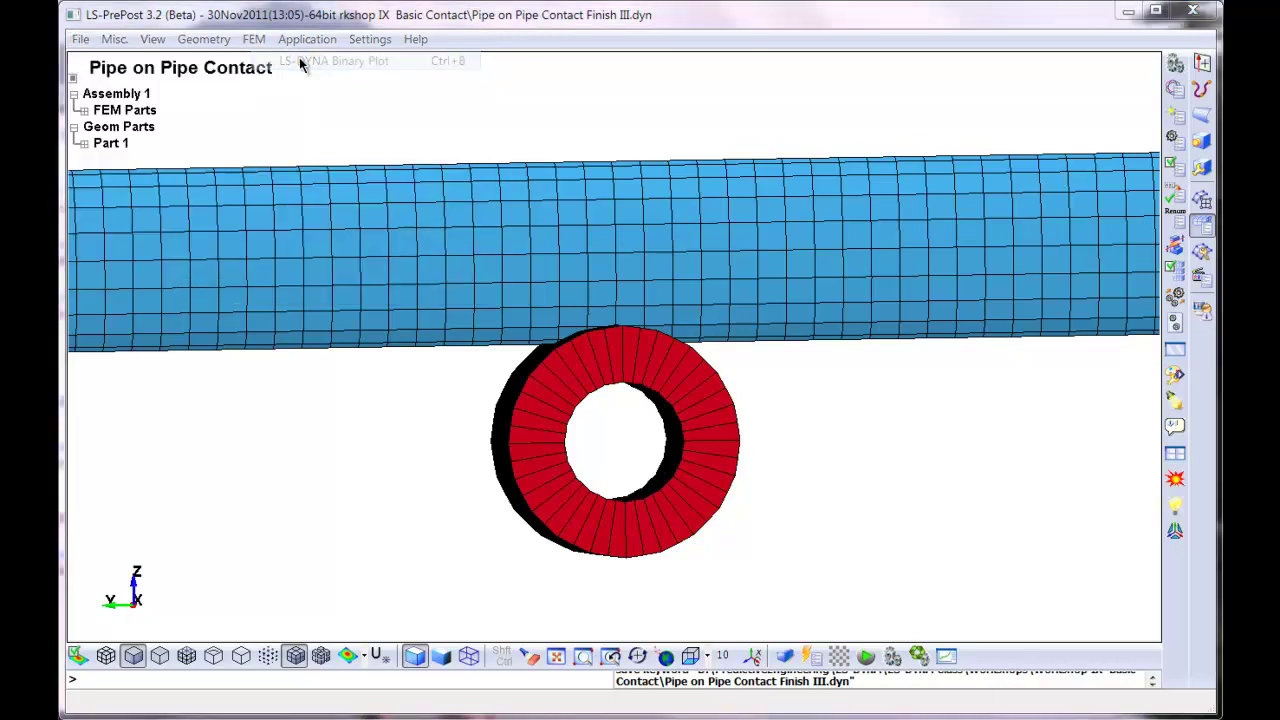
pyautogui.click(286, 233)
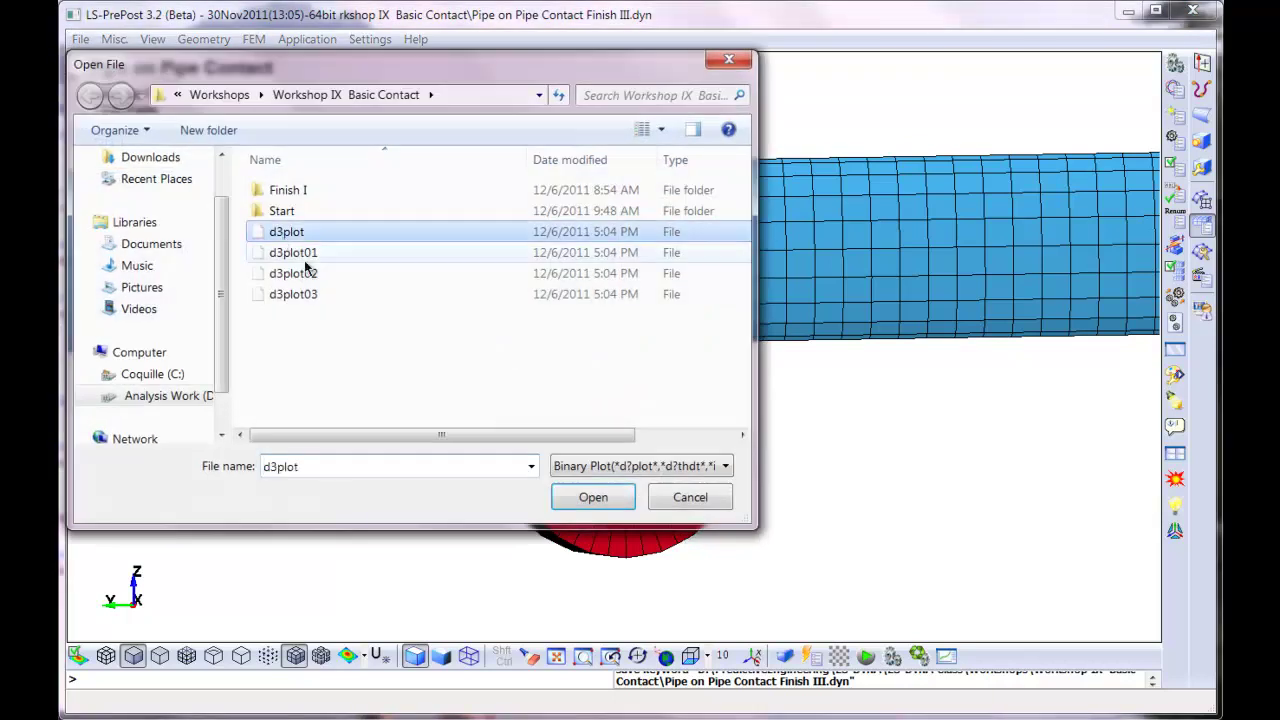
pyautogui.click(600, 497)
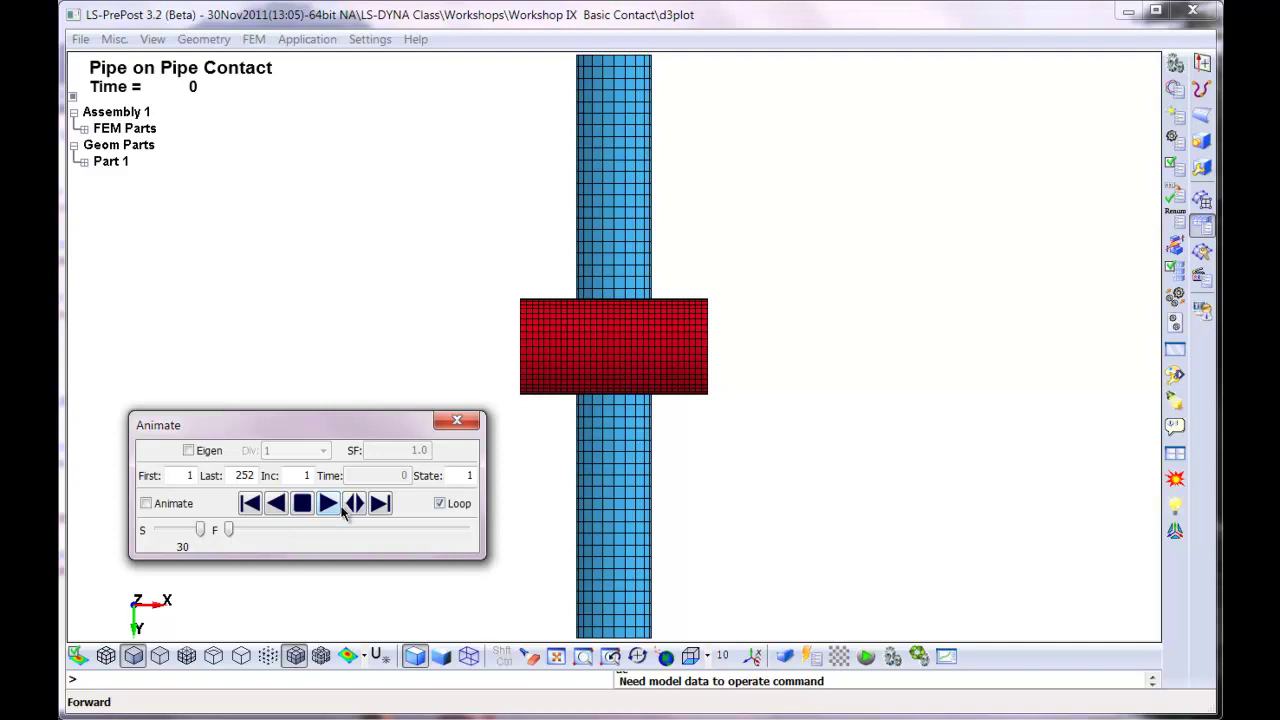
# Zoom to a face-on view and play the animation, stopping at state 188.
pyautogui.moveTo(367, 469)
pyautogui.keyDown('shift'); pyautogui.mouseDown()
pyautogui.moveTo(526, 349)
pyautogui.moveTo(503, 303)
pyautogui.moveTo(760, 223)
pyautogui.moveTo(547, 385)
pyautogui.moveTo(890, 400)
pyautogui.moveTo(689, 300)
pyautogui.moveTo(560, 155)
pyautogui.mouseUp(); pyautogui.keyUp('shift')
pyautogui.moveTo(560, 155)
pyautogui.keyDown('shift'); pyautogui.mouseDown(button='right')
pyautogui.moveTo(654, 163)
pyautogui.moveTo(766, 486)
pyautogui.moveTo(838, 451)
pyautogui.mouseUp(button='right'); pyautogui.keyUp('shift')
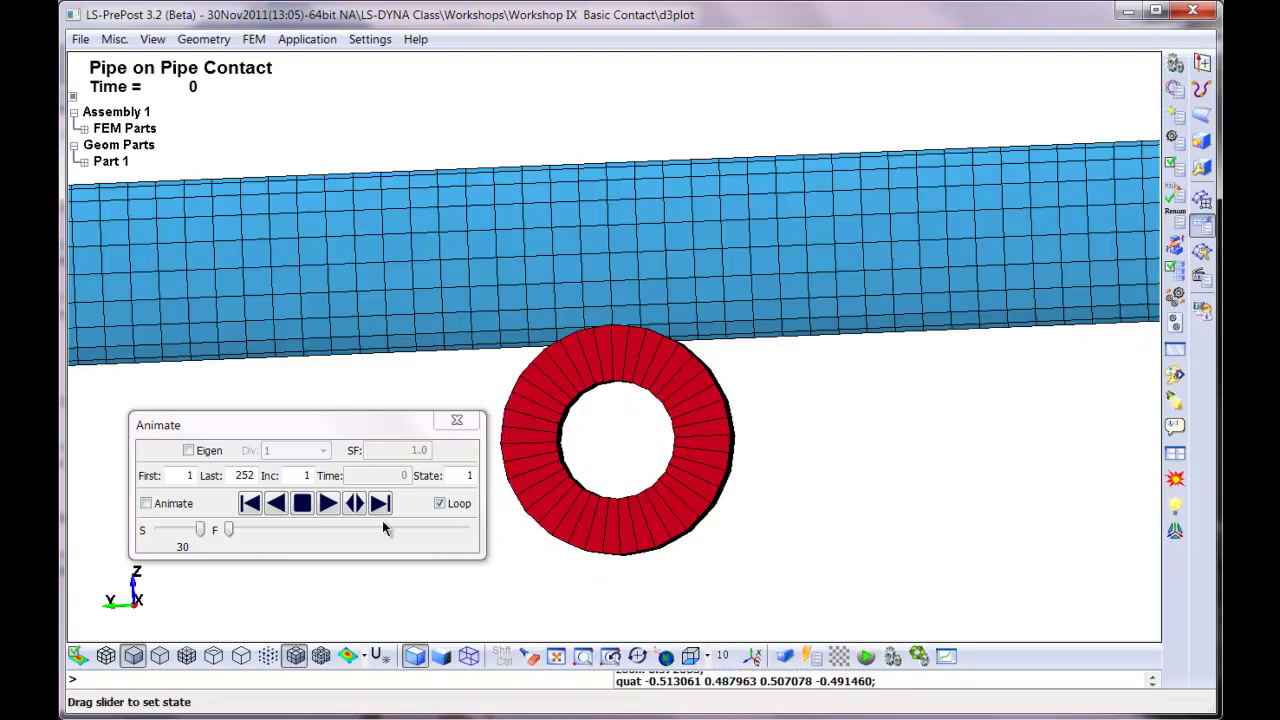
pyautogui.click(330, 508)
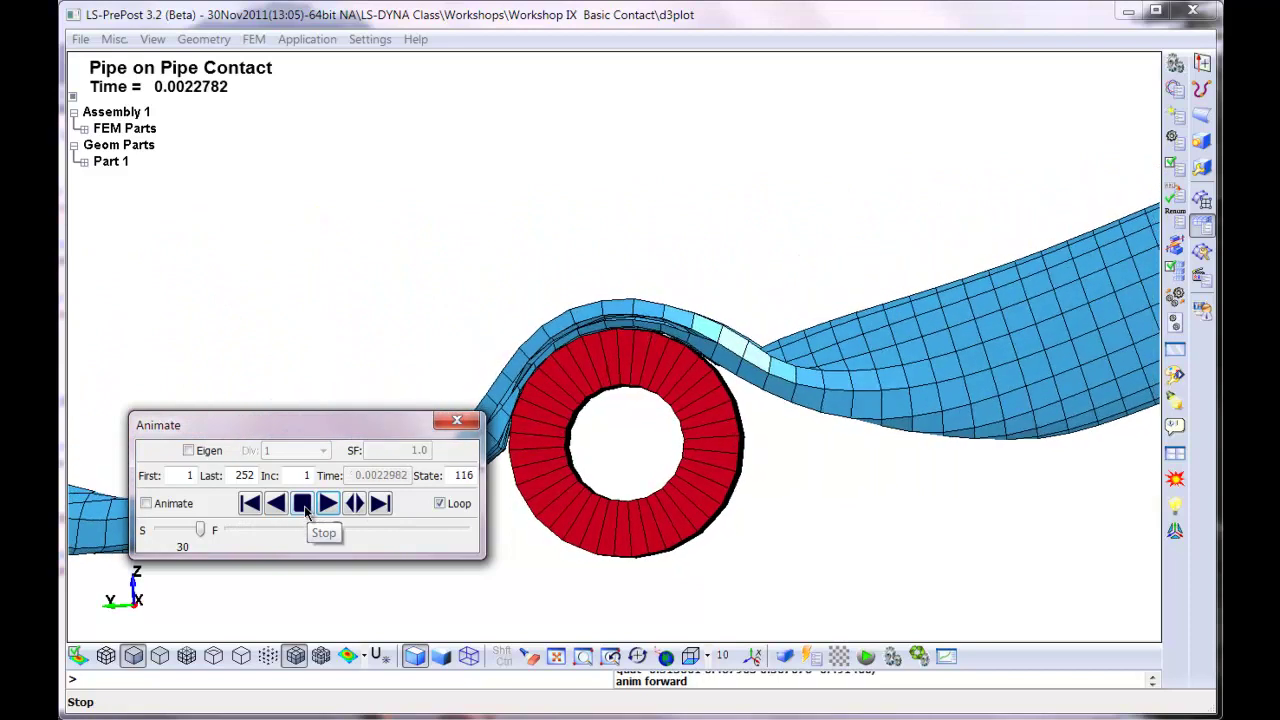
pyautogui.click(304, 505)
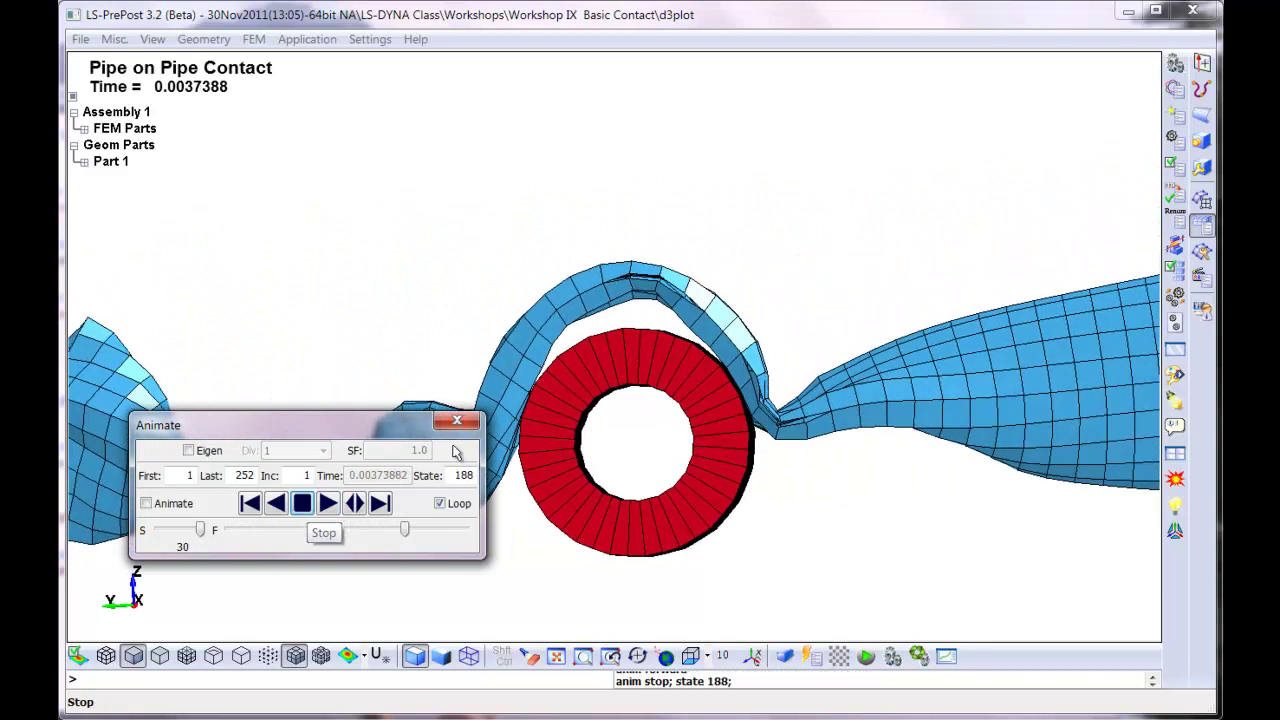
pyautogui.click(1201, 278)
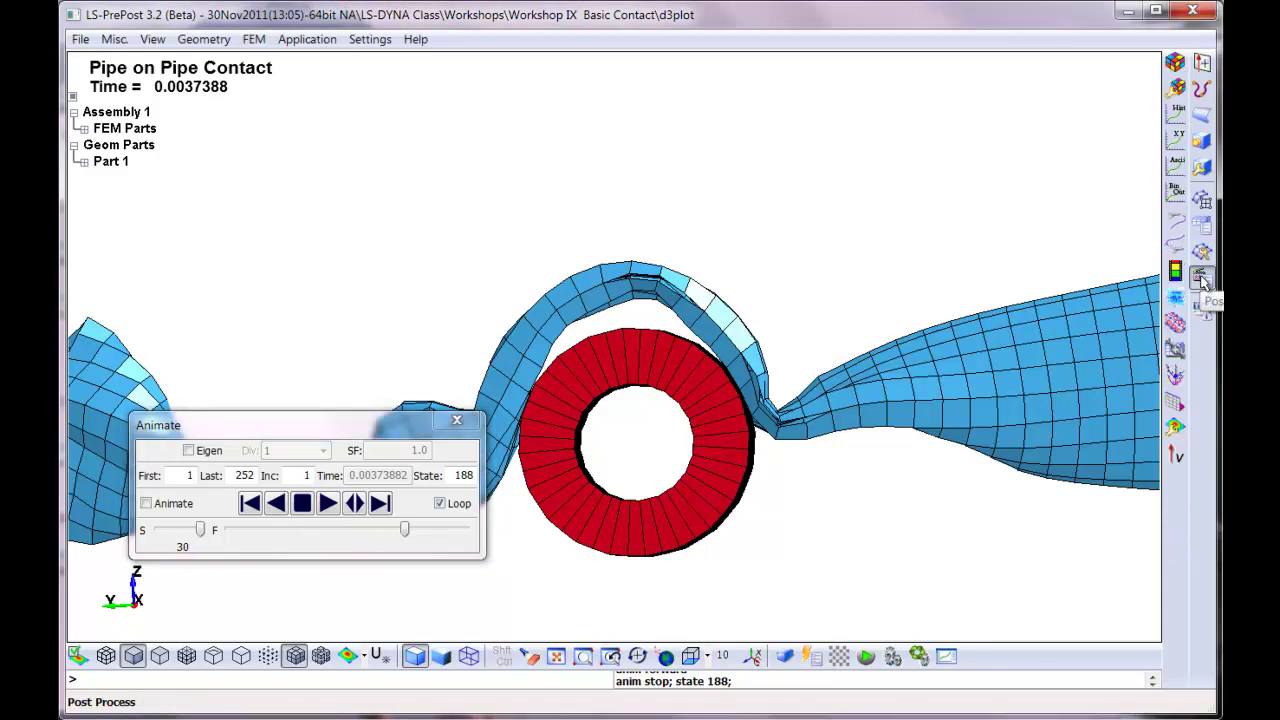
# Fringe the results by von Mises stress and stop the animation at state 23.
pyautogui.click(1175, 63)
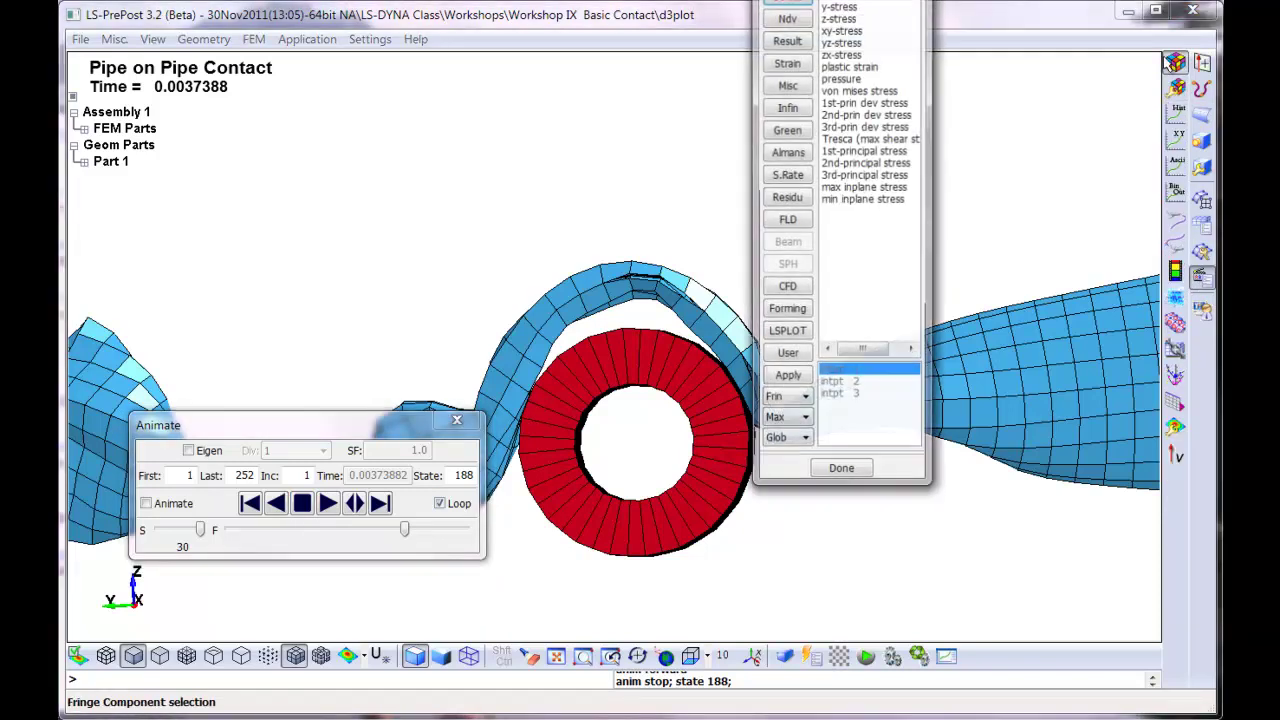
pyautogui.click(860, 90)
pyautogui.click(842, 473)
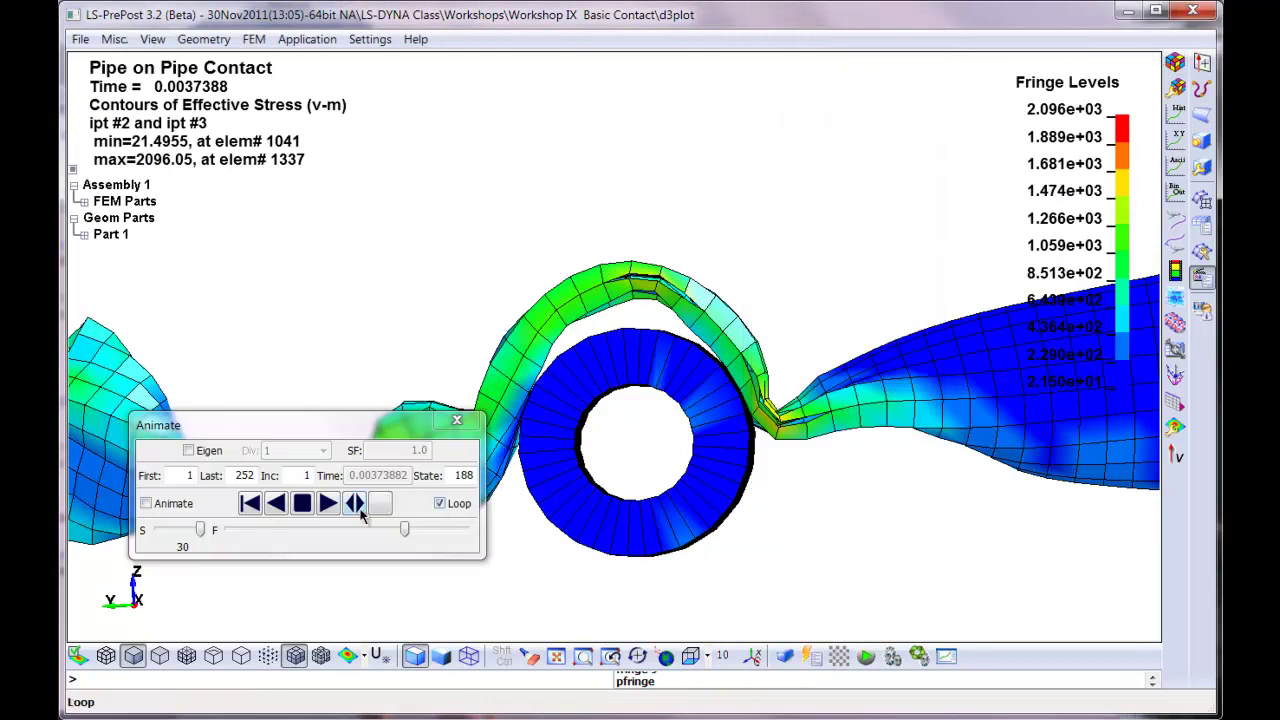
pyautogui.click(330, 504)
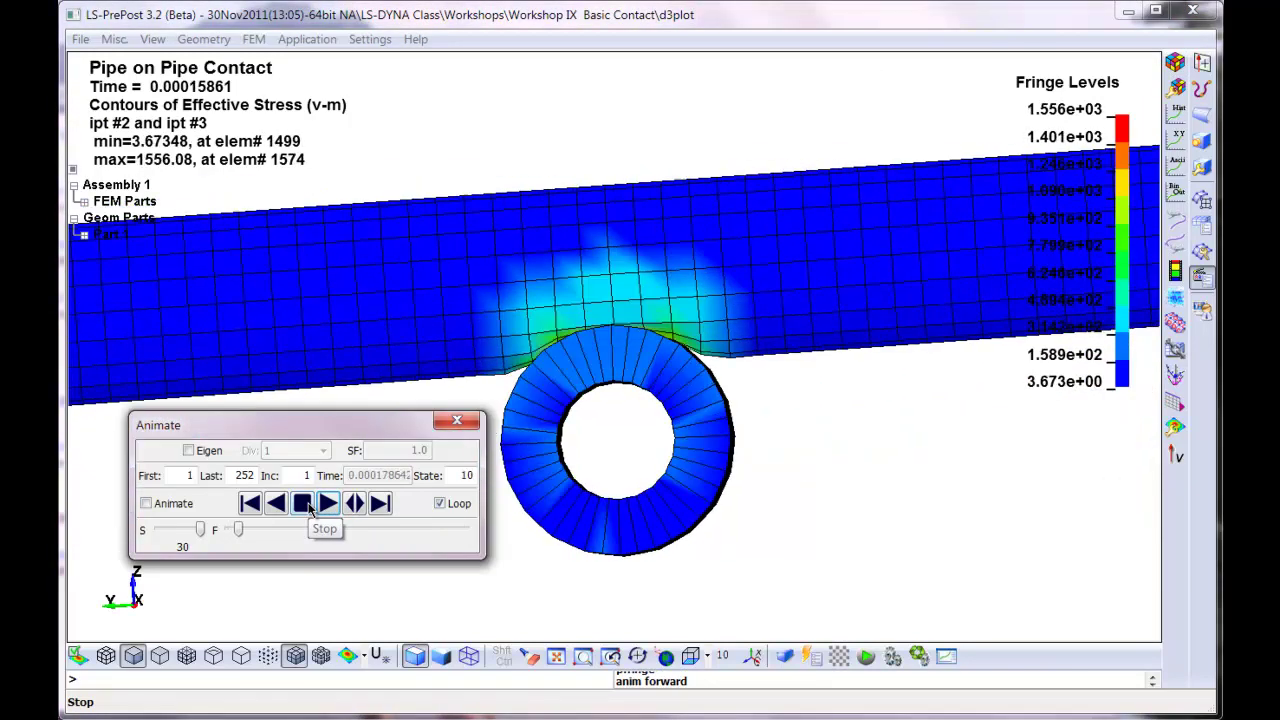
pyautogui.click(310, 508)
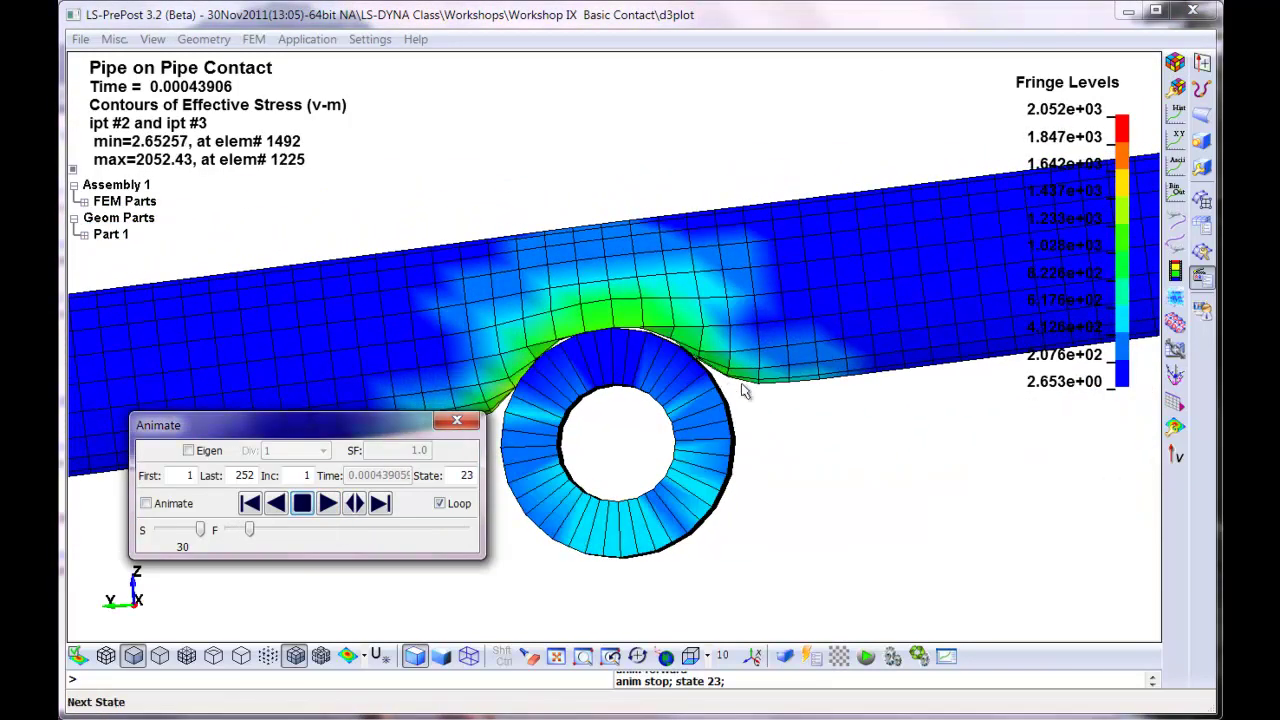
# Hide the 2 UPPER, rotating part and view the lower pipe from above.
pyautogui.keyDown('shift'); pyautogui.moveTo(737, 391); pyautogui.dragTo(643, 368); pyautogui.keyUp('shift')
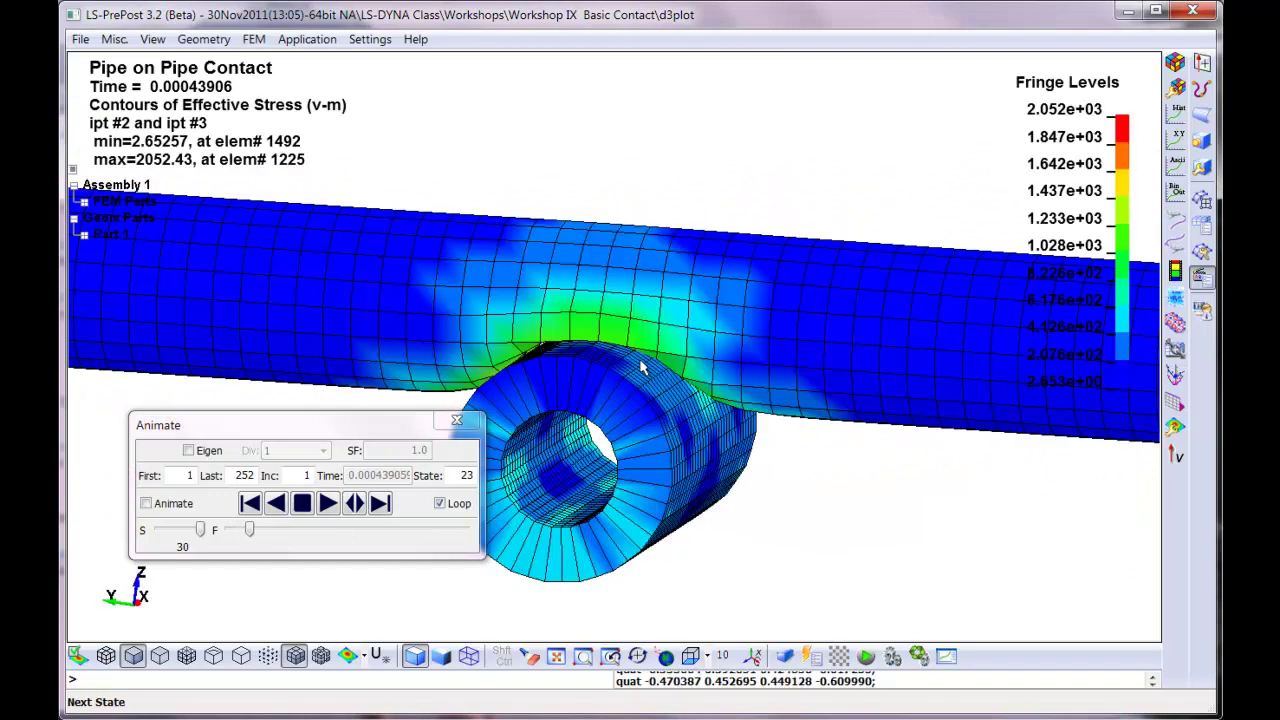
pyautogui.click(893, 658)
pyautogui.click(880, 26)
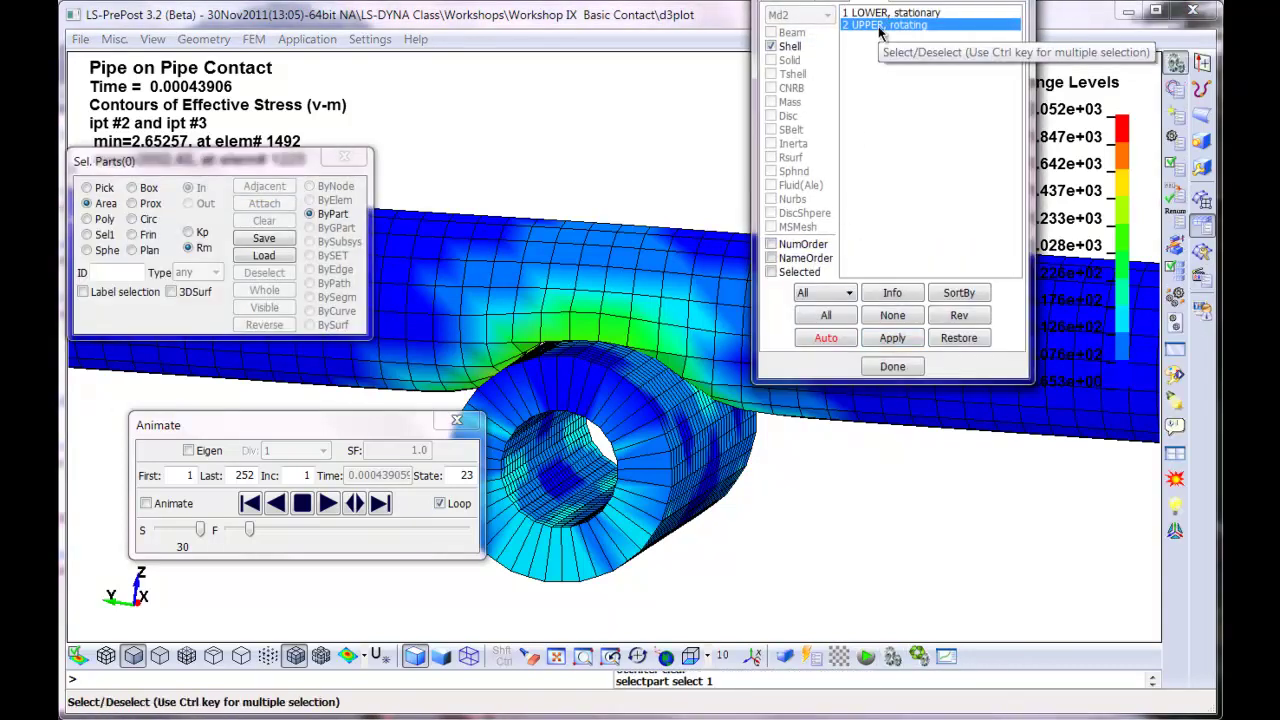
pyautogui.click(893, 367)
pyautogui.keyDown('shift'); pyautogui.moveTo(617, 383); pyautogui.dragTo(631, 206); pyautogui.keyUp('shift')
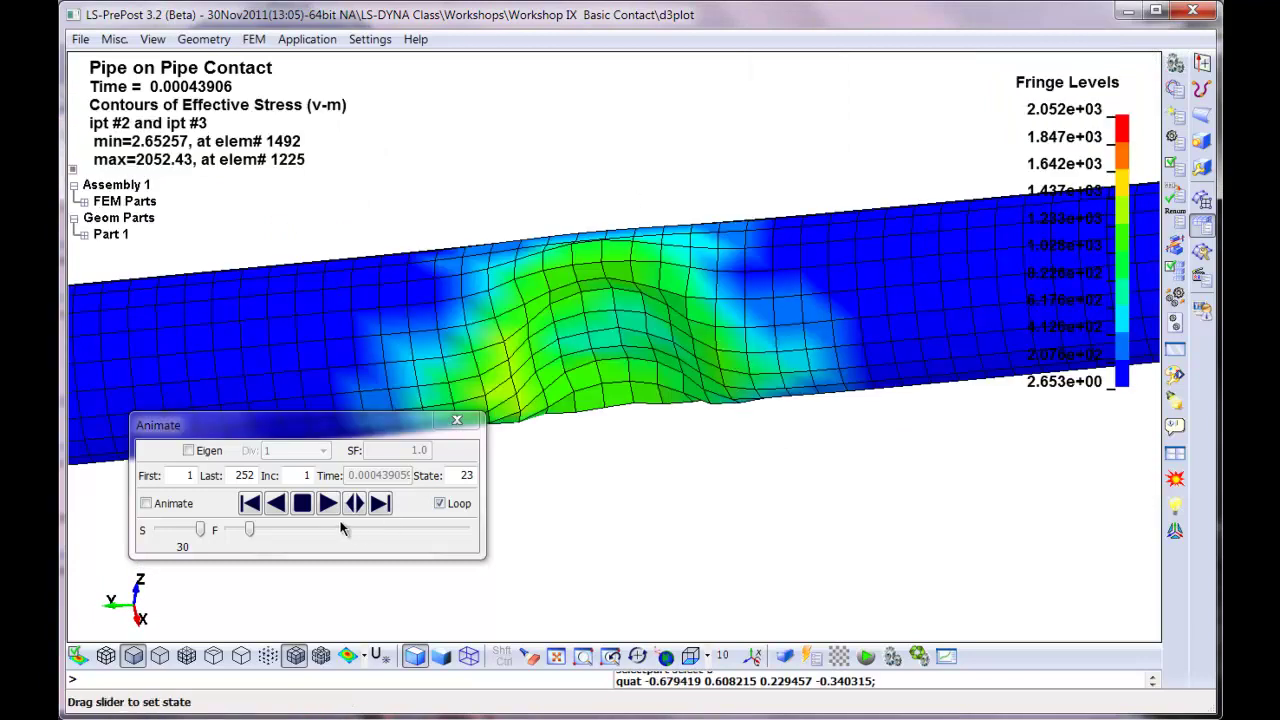
# Play and stop the stress animation, then return to the first state.
pyautogui.click(343, 506)
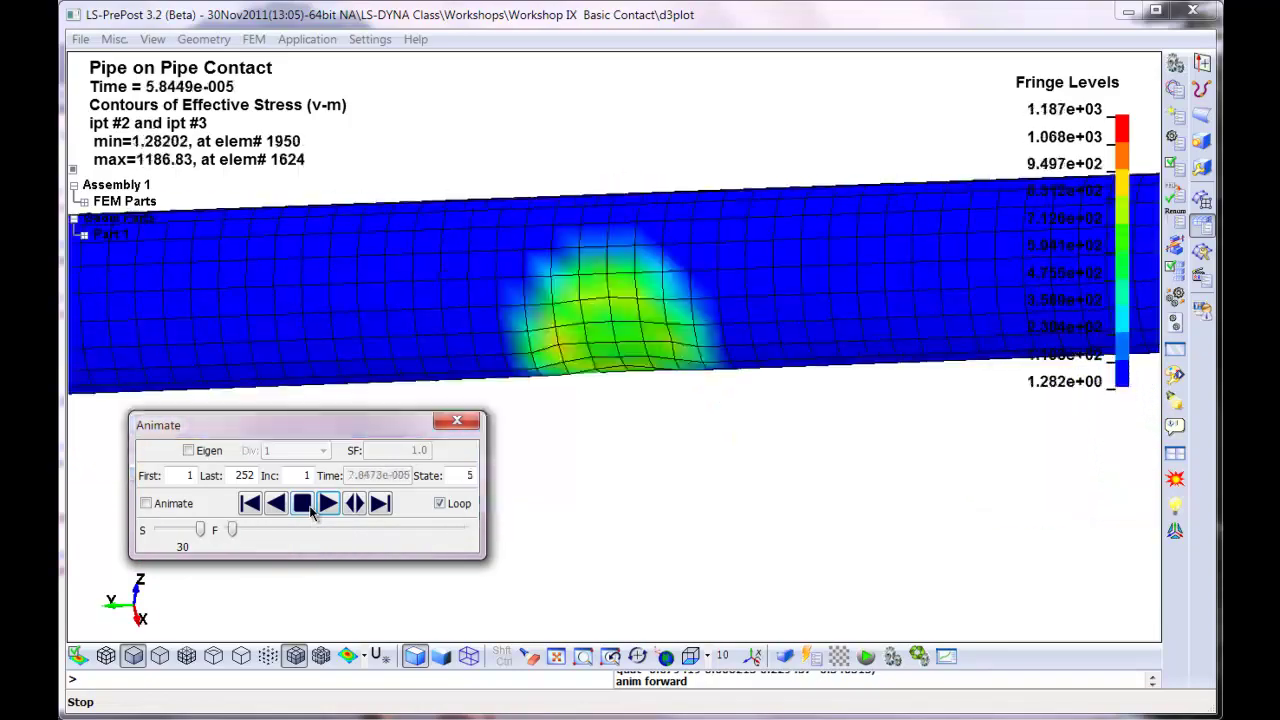
pyautogui.click(311, 510)
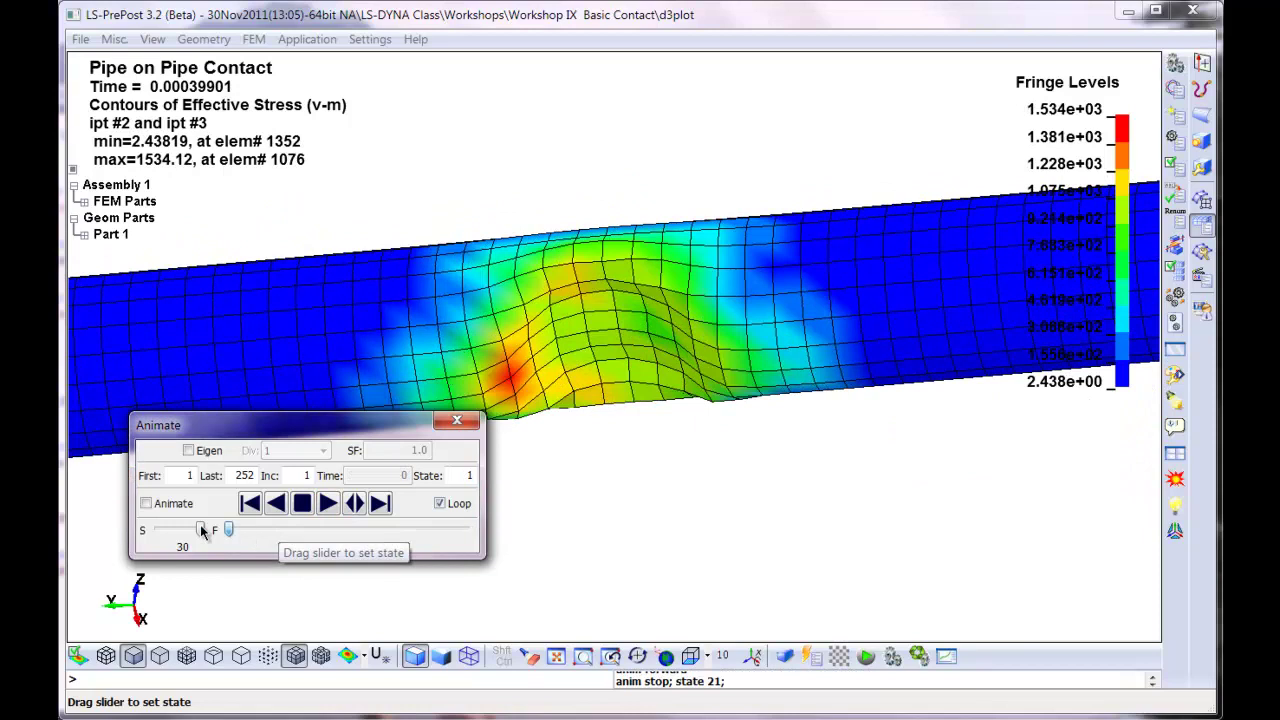
pyautogui.click(201, 532)
# Advance the stress results state by state to state 28, then rotate to view the dent.
pyautogui.click(380, 503)
pyautogui.click(380, 503)
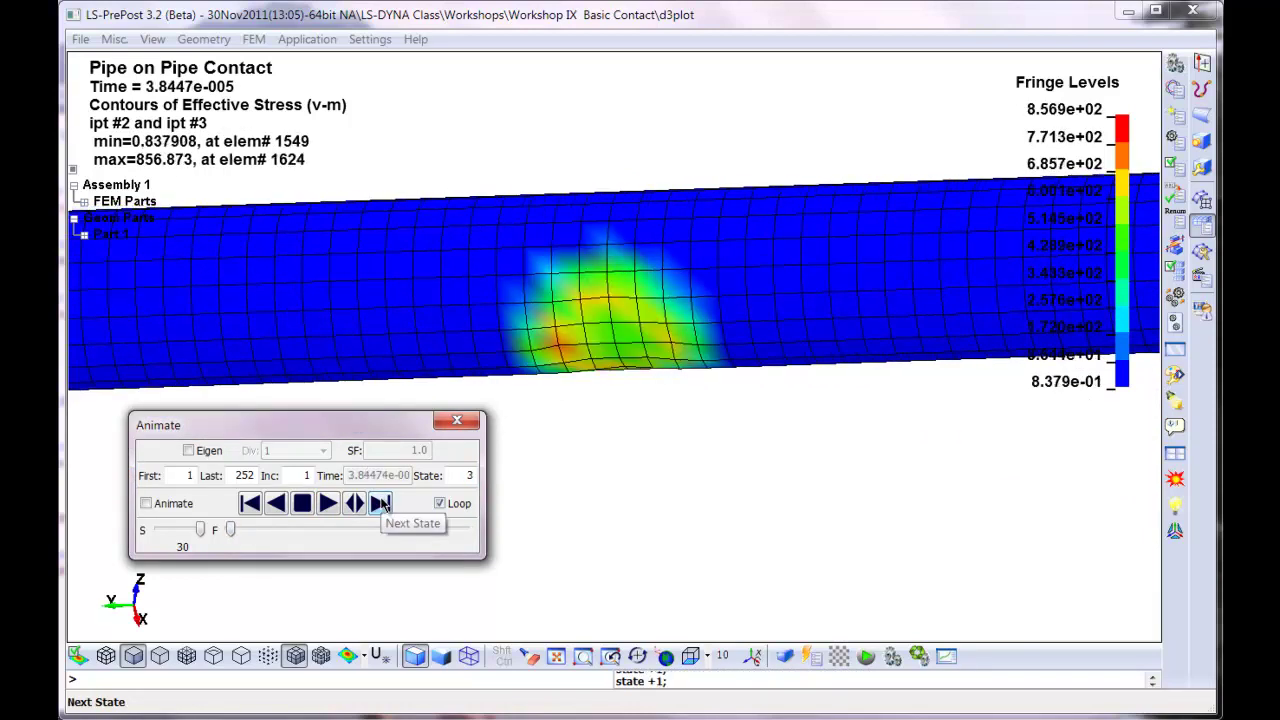
pyautogui.click(380, 503)
pyautogui.click(380, 503)
pyautogui.click(380, 503)
pyautogui.click(380, 503)
pyautogui.click(380, 503)
pyautogui.click(380, 503)
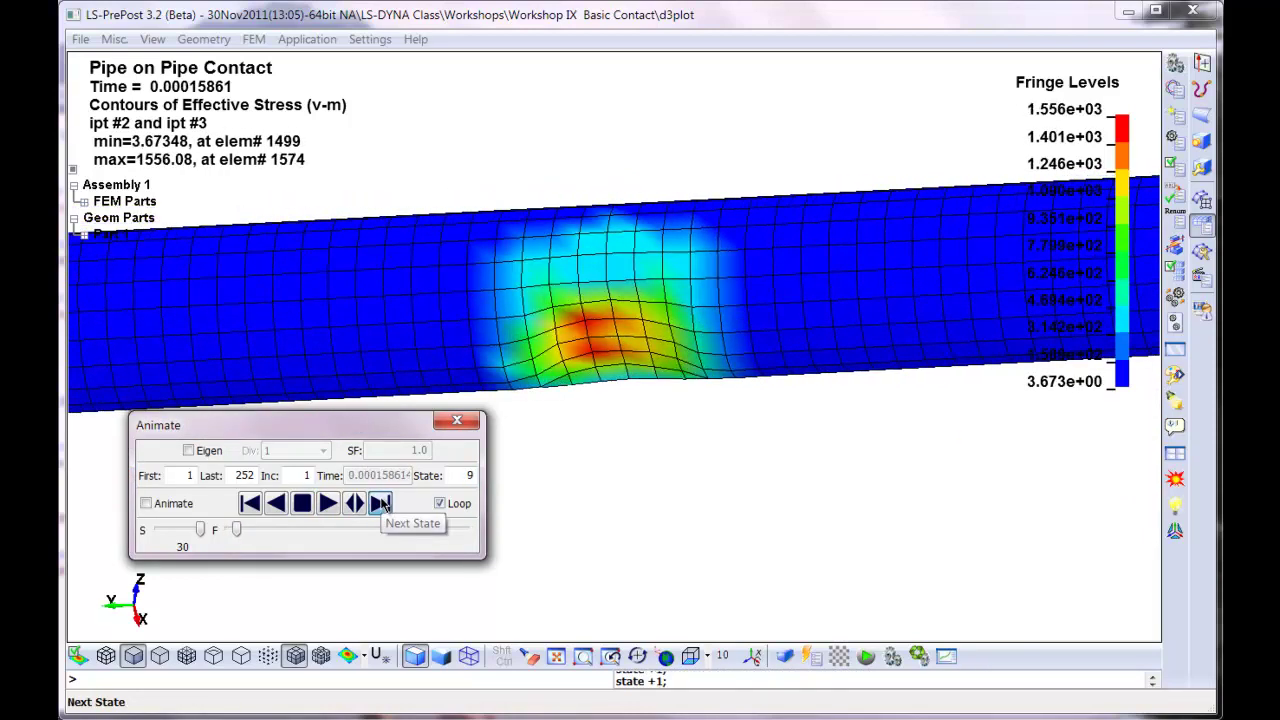
pyautogui.click(380, 503)
pyautogui.click(380, 503)
pyautogui.click(380, 503)
pyautogui.click(380, 503)
pyautogui.click(380, 503)
pyautogui.click(380, 503)
pyautogui.click(380, 503)
pyautogui.click(380, 503)
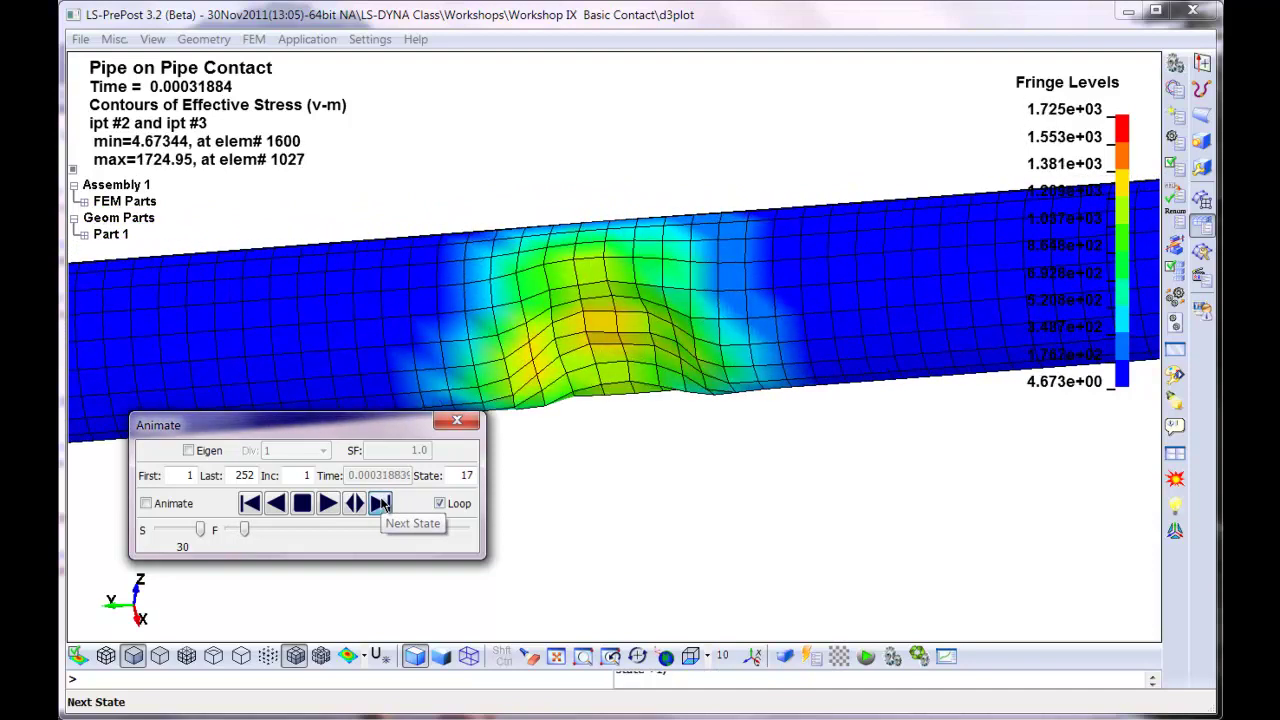
pyautogui.click(380, 503)
pyautogui.click(380, 503)
pyautogui.click(380, 503)
pyautogui.click(380, 503)
pyautogui.click(380, 503)
pyautogui.click(380, 503)
pyautogui.click(380, 503)
pyautogui.click(380, 503)
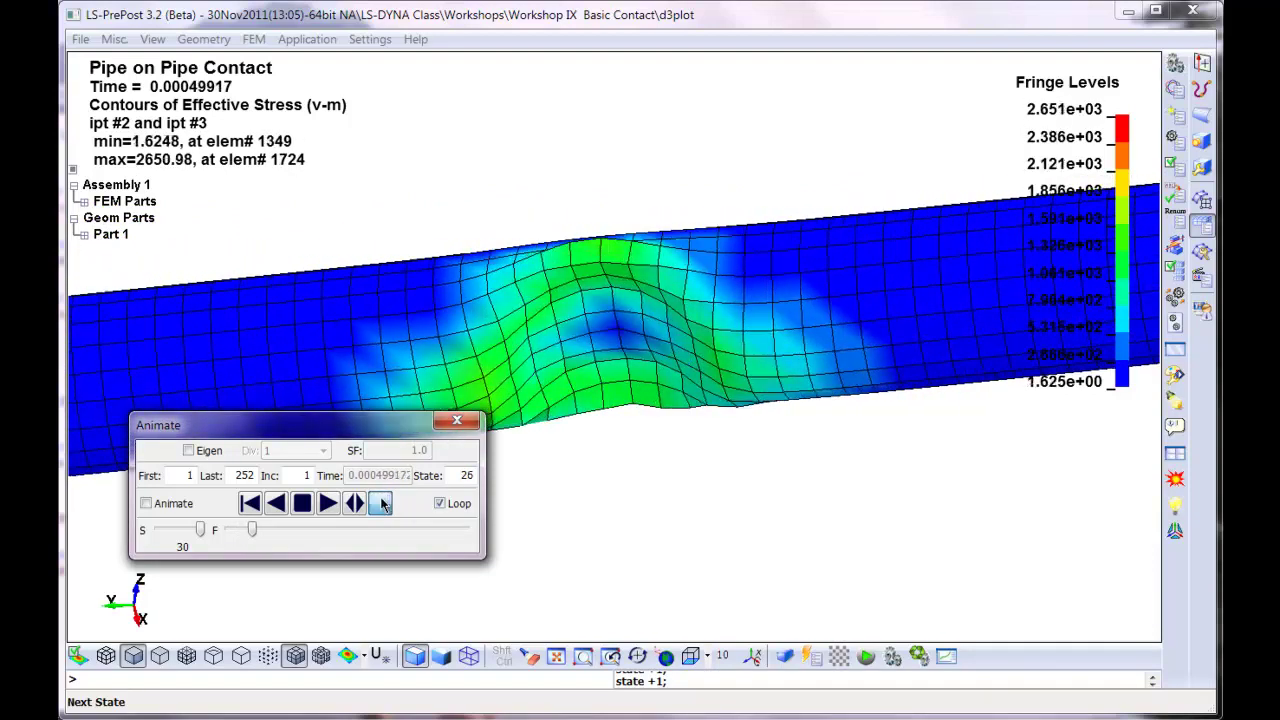
pyautogui.click(380, 503)
pyautogui.click(380, 503)
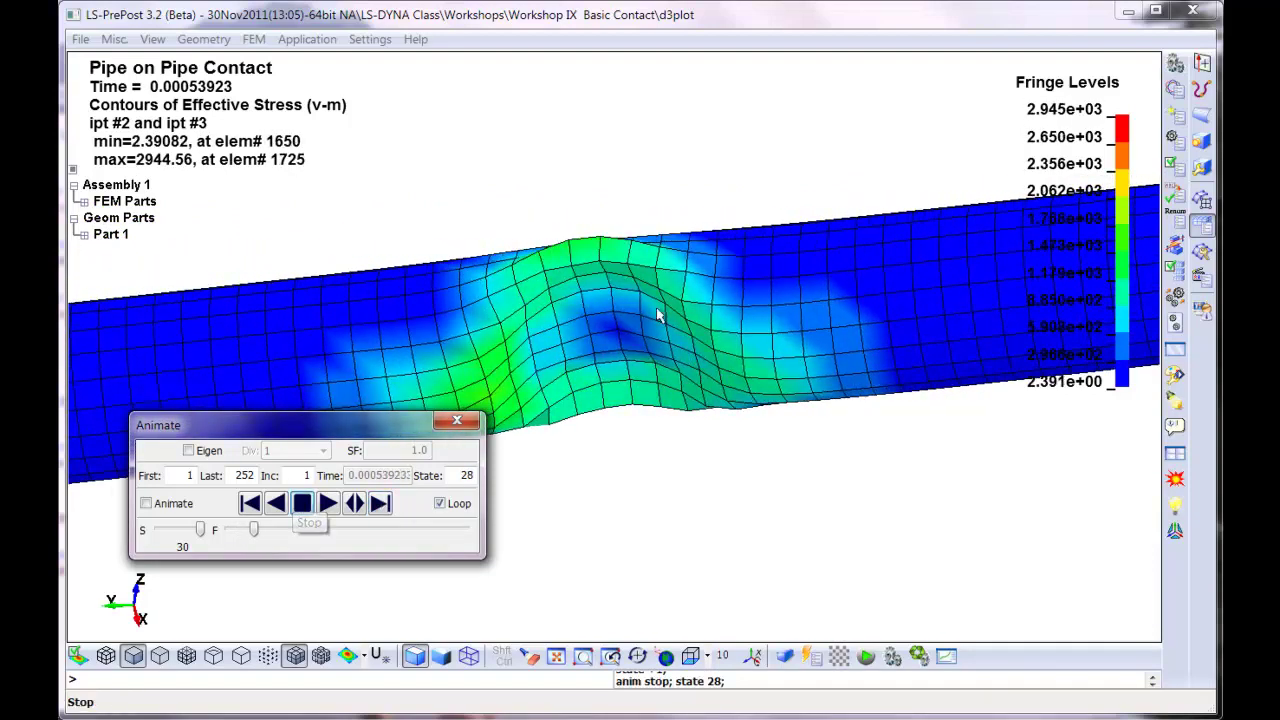
pyautogui.keyDown('ctrl'); pyautogui.moveTo(657, 316); pyautogui.dragTo(708, 345); pyautogui.keyUp('ctrl')
pyautogui.keyDown('ctrl'); pyautogui.moveTo(896, 216); pyautogui.dragTo(738, 301); pyautogui.keyUp('ctrl')
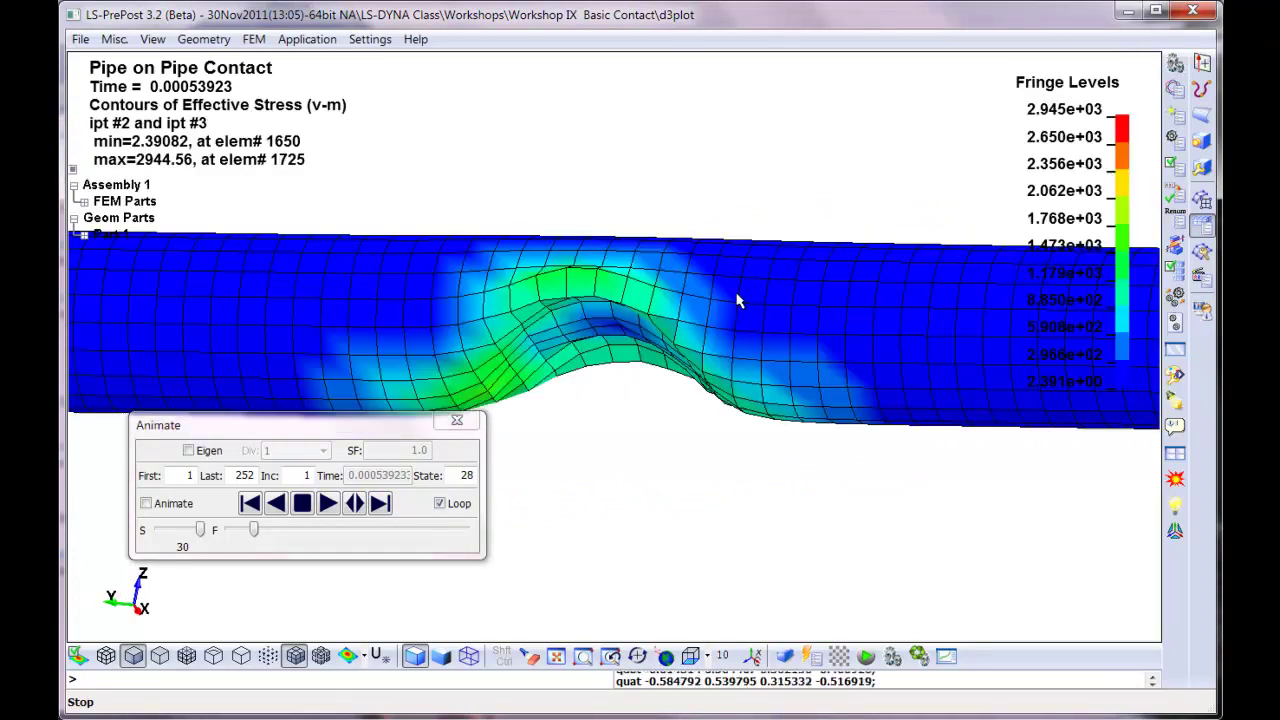
# Reopen the Pipe on Pipe Contact Finish III.dyn keyword model and rotate to inspect both pipes.
pyautogui.click(1195, 12)
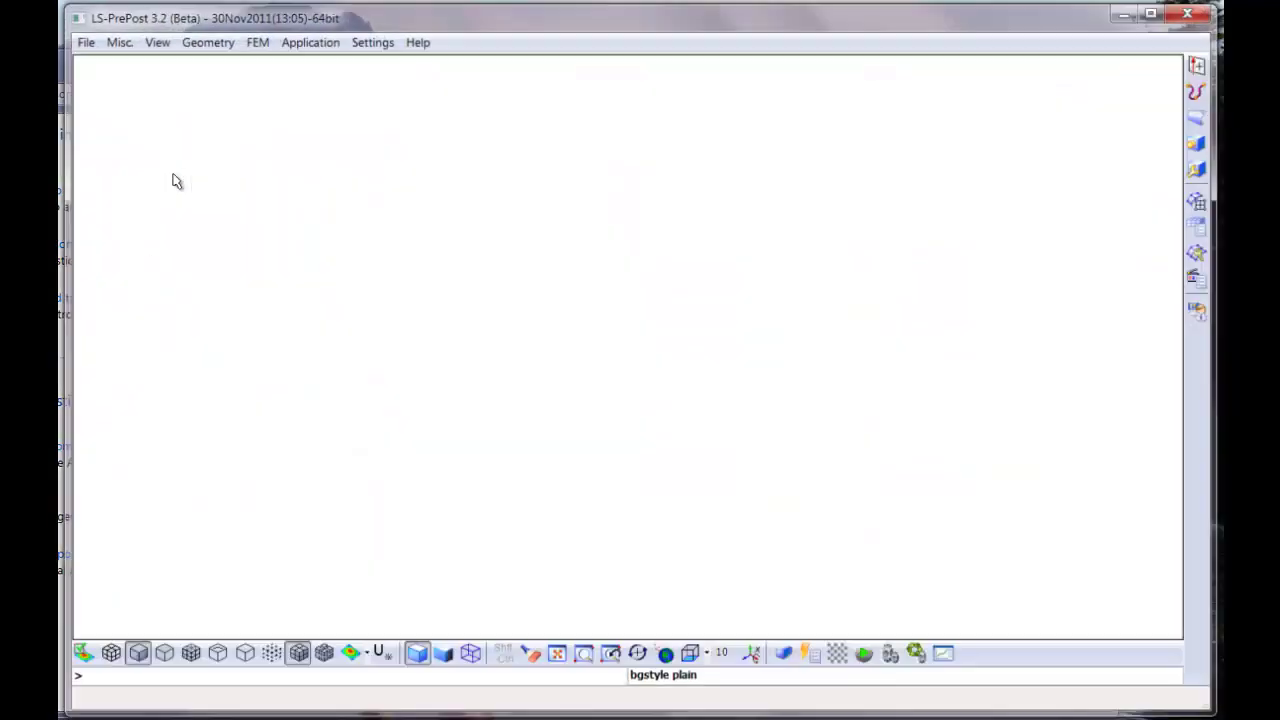
pyautogui.click(79, 40)
pyautogui.moveTo(94, 64)
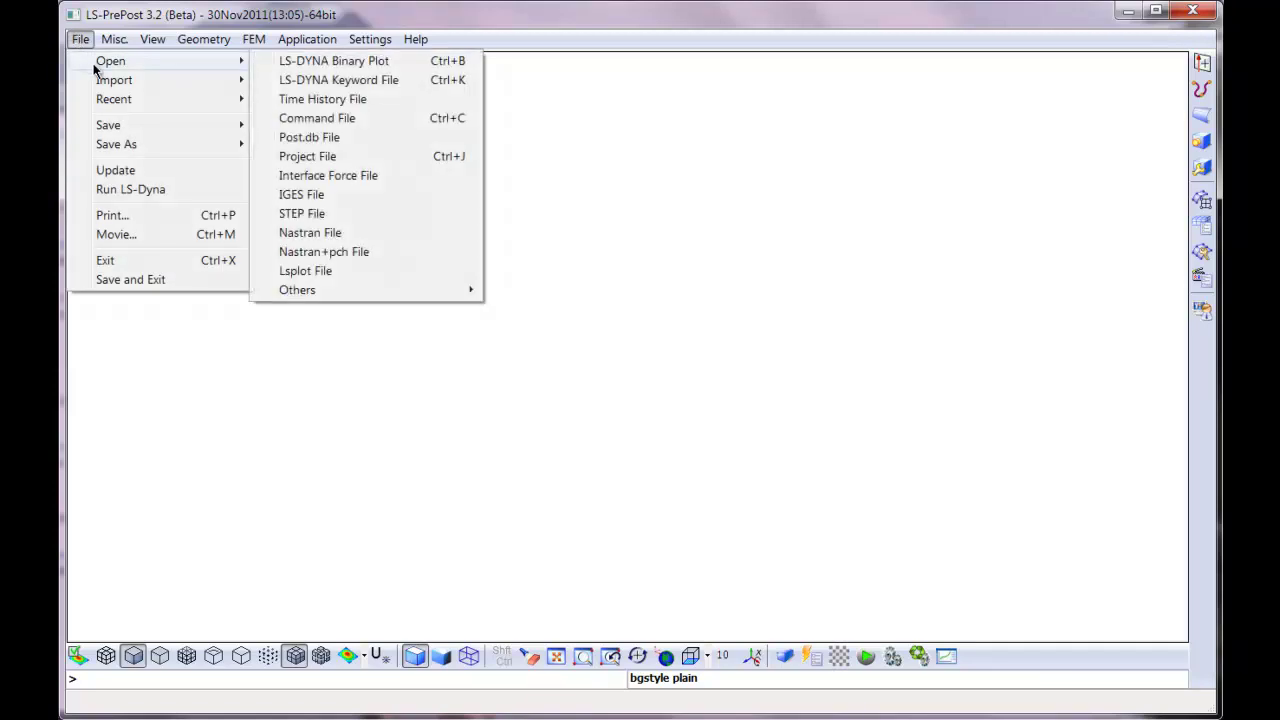
pyautogui.click(334, 82)
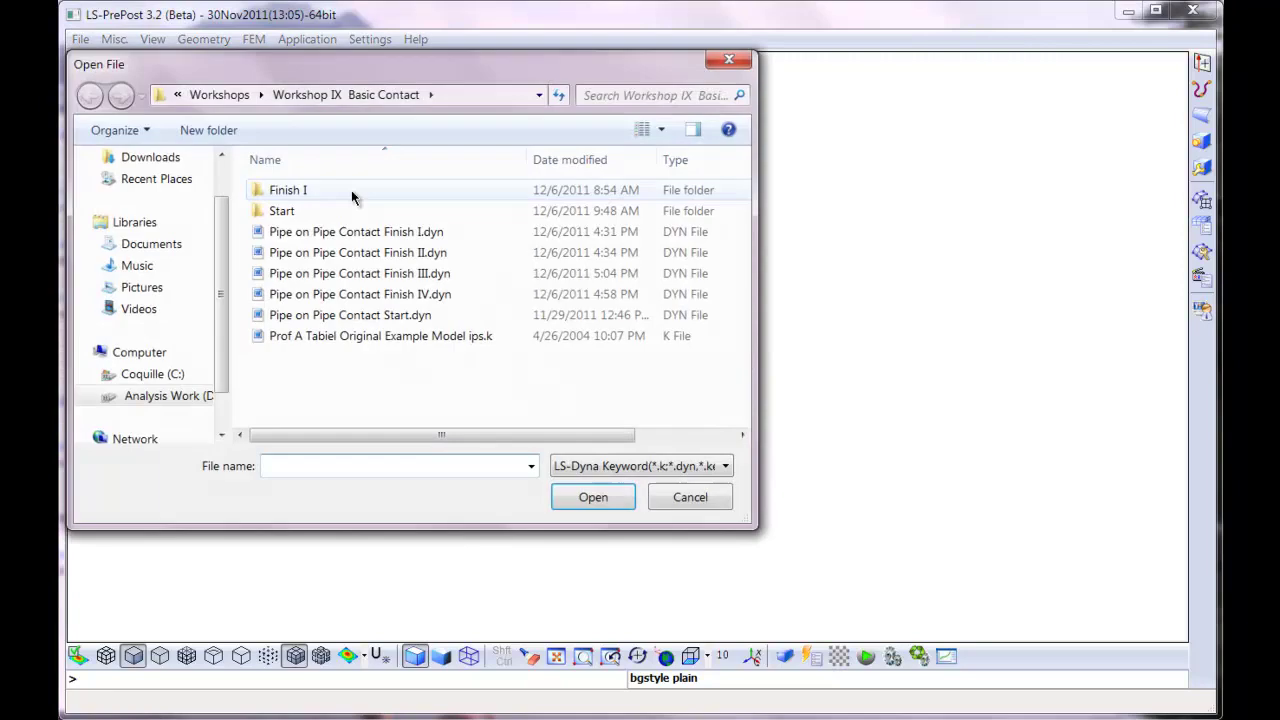
pyautogui.click(386, 281)
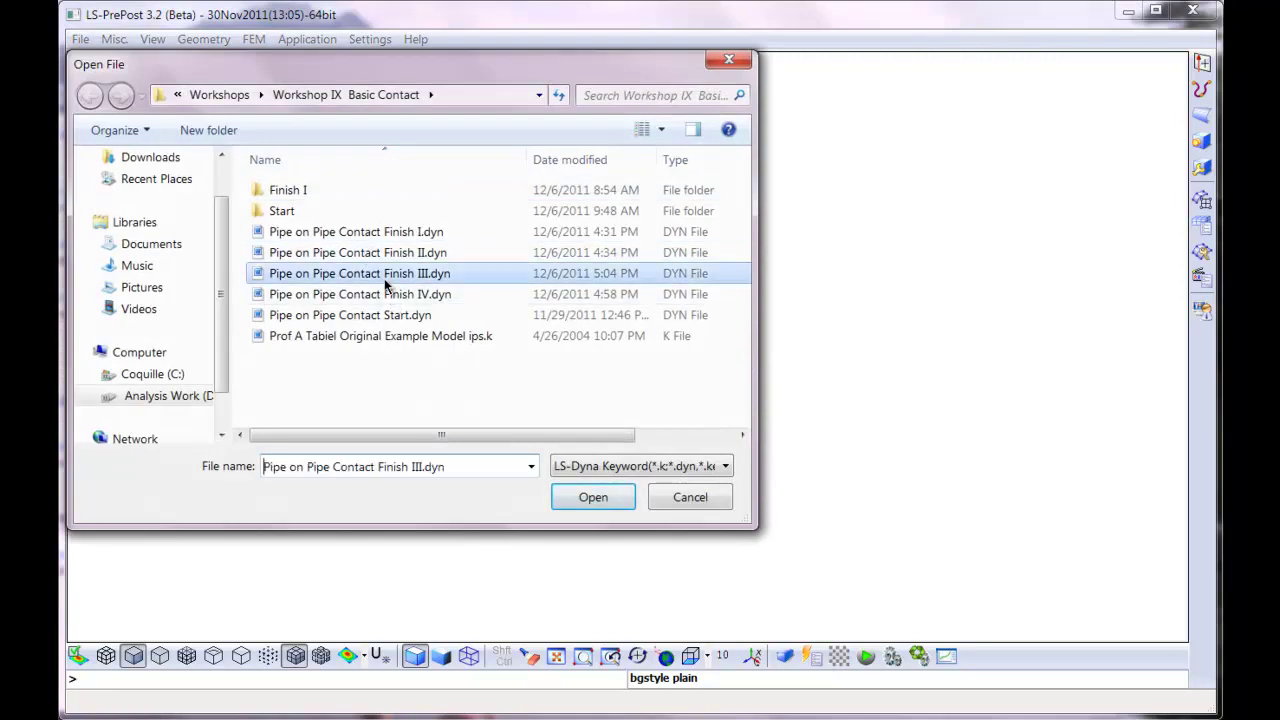
pyautogui.click(607, 492)
pyautogui.moveTo(598, 194)
pyautogui.mouseDown()
pyautogui.moveTo(814, 491)
pyautogui.moveTo(723, 397)
pyautogui.moveTo(818, 347)
pyautogui.moveTo(623, 591)
pyautogui.moveTo(754, 391)
pyautogui.moveTo(897, 349)
pyautogui.mouseUp()
pyautogui.moveTo(606, 320); pyautogui.dragTo(814, 389)
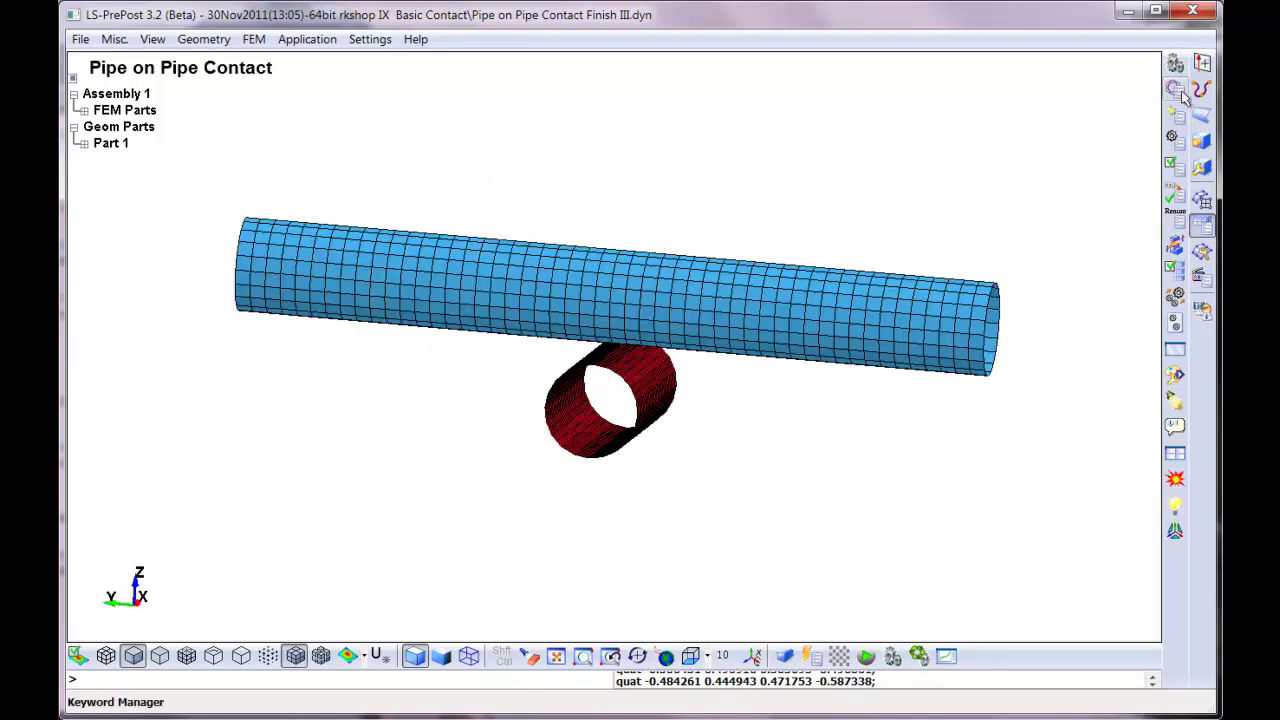
# Delete both existing CONTACT keywords from the model.
pyautogui.click(1170, 158)
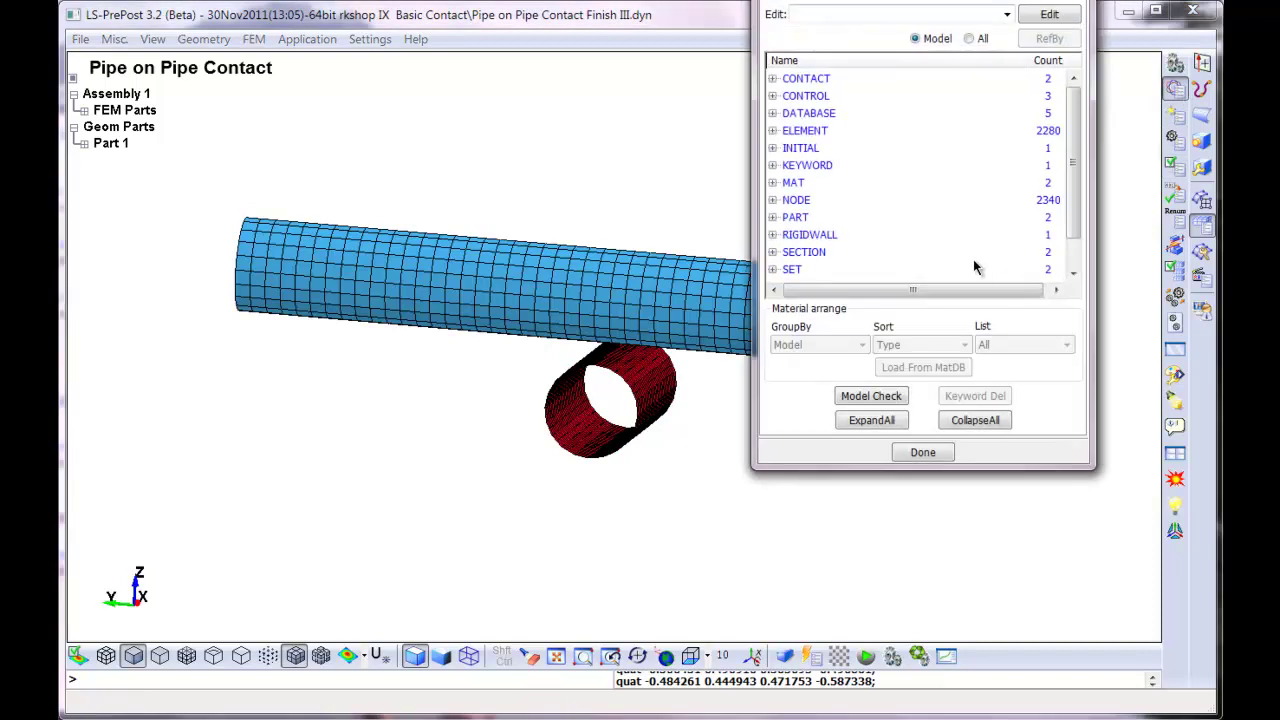
pyautogui.click(772, 79)
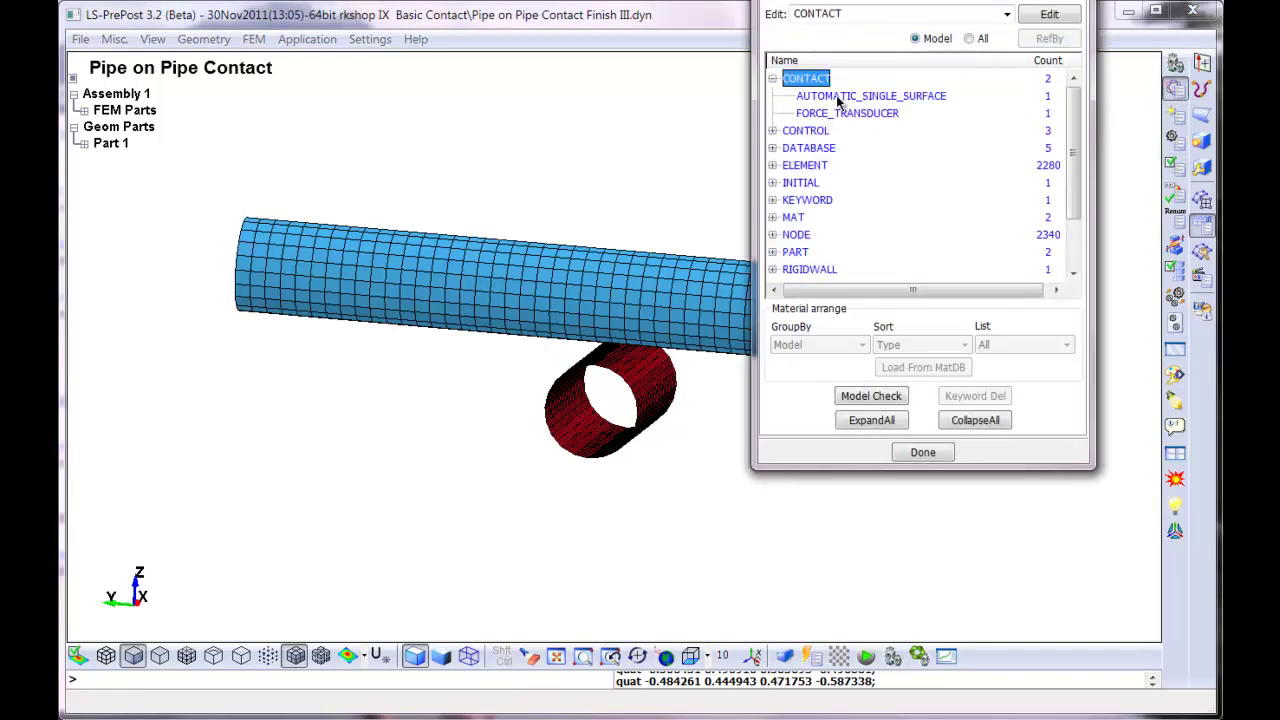
pyautogui.click(838, 97)
pyautogui.click(808, 80)
pyautogui.rightClick(810, 87)
pyautogui.click(840, 93)
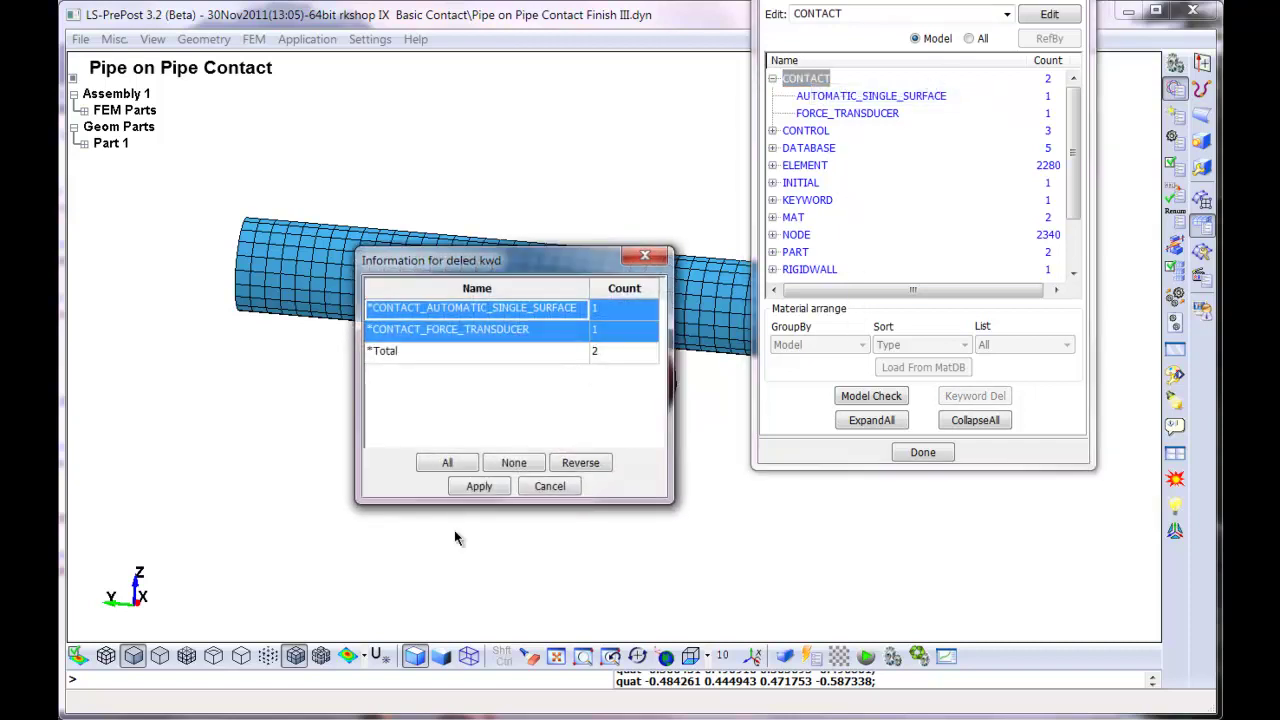
pyautogui.click(477, 489)
# Create a CONTACT_AUTOMATIC_SURFACE_TO_SURFACE keyword with ID 1 and slave and master types both 3.
pyautogui.click(969, 38)
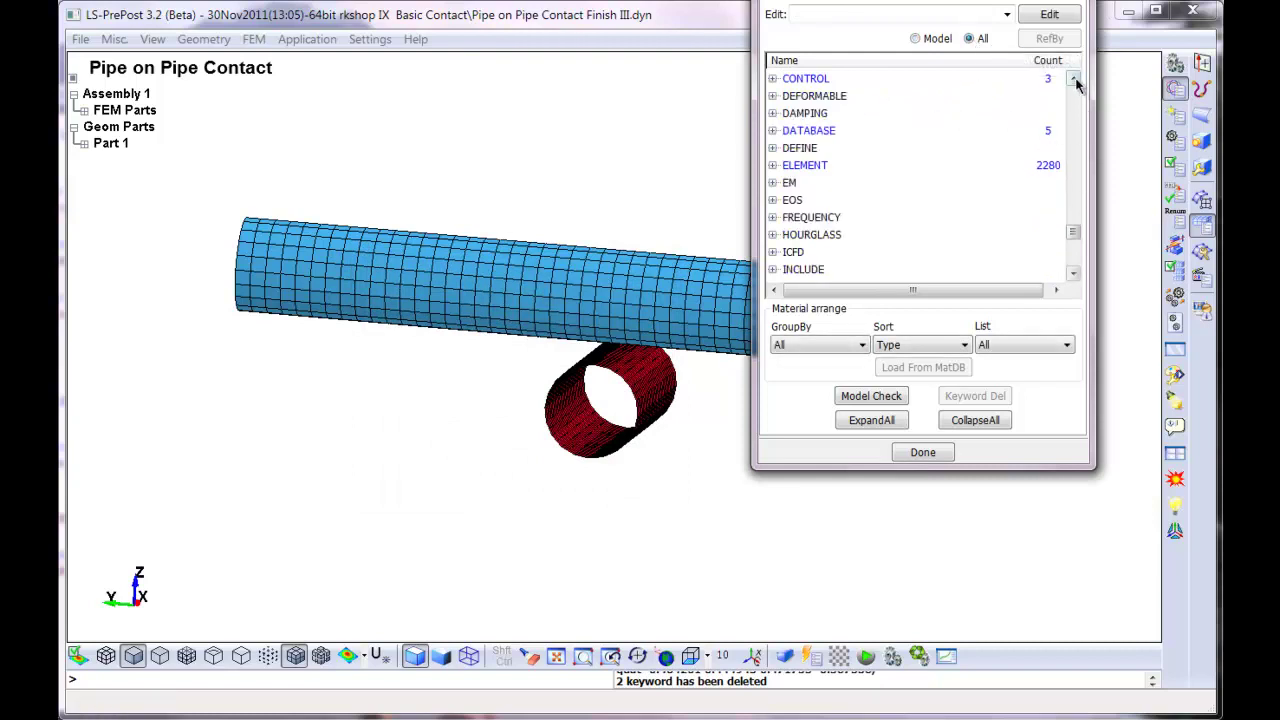
pyautogui.moveTo(1076, 84); pyautogui.dragTo(1076, 84)
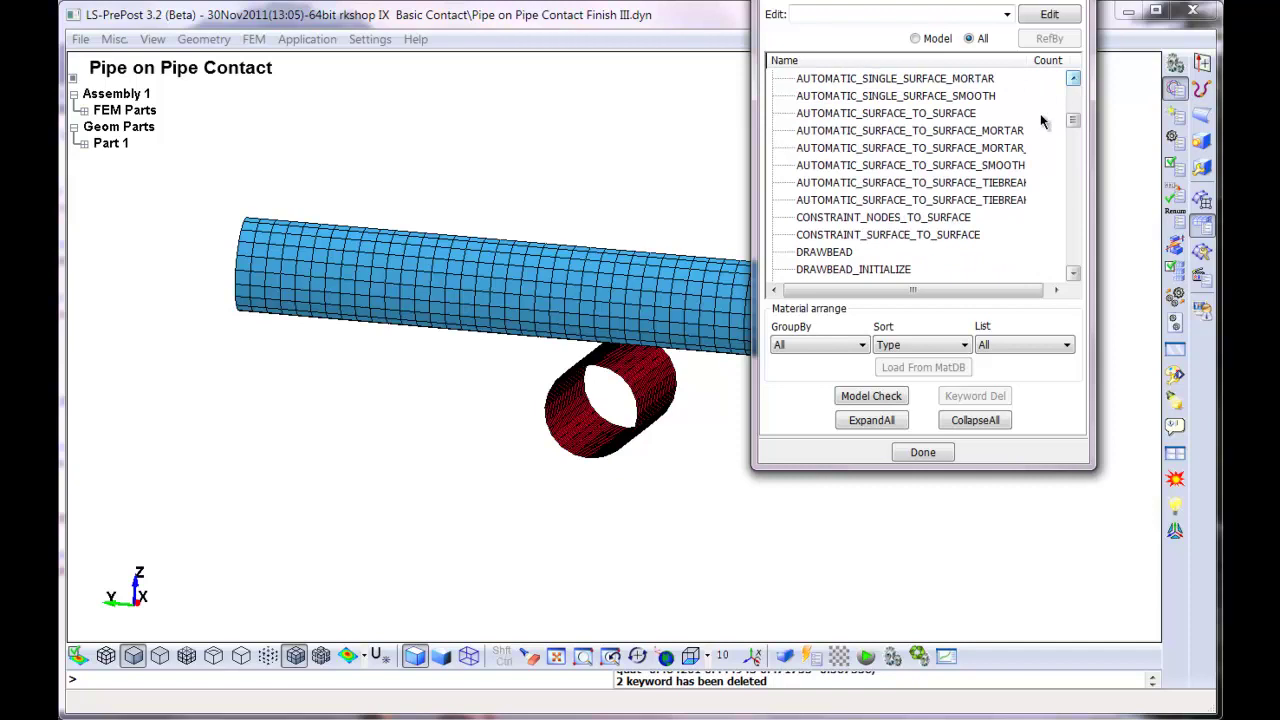
pyautogui.click(952, 114)
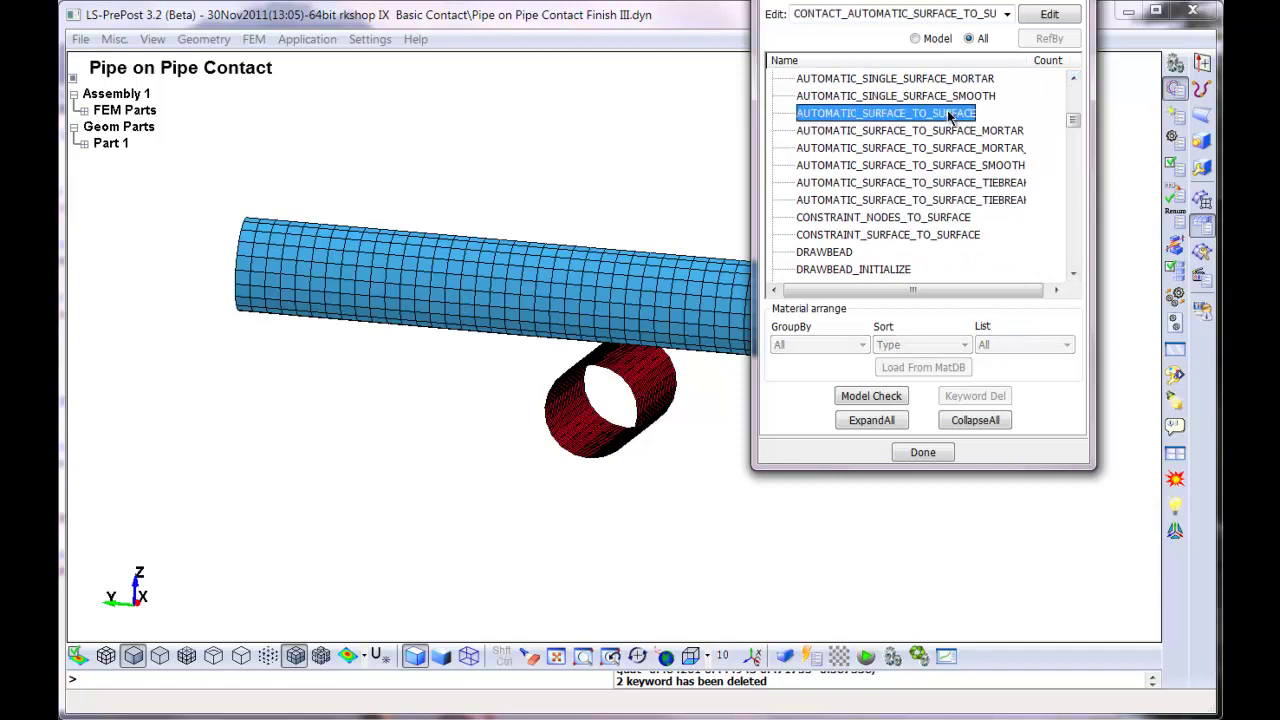
pyautogui.doubleClick(862, 117)
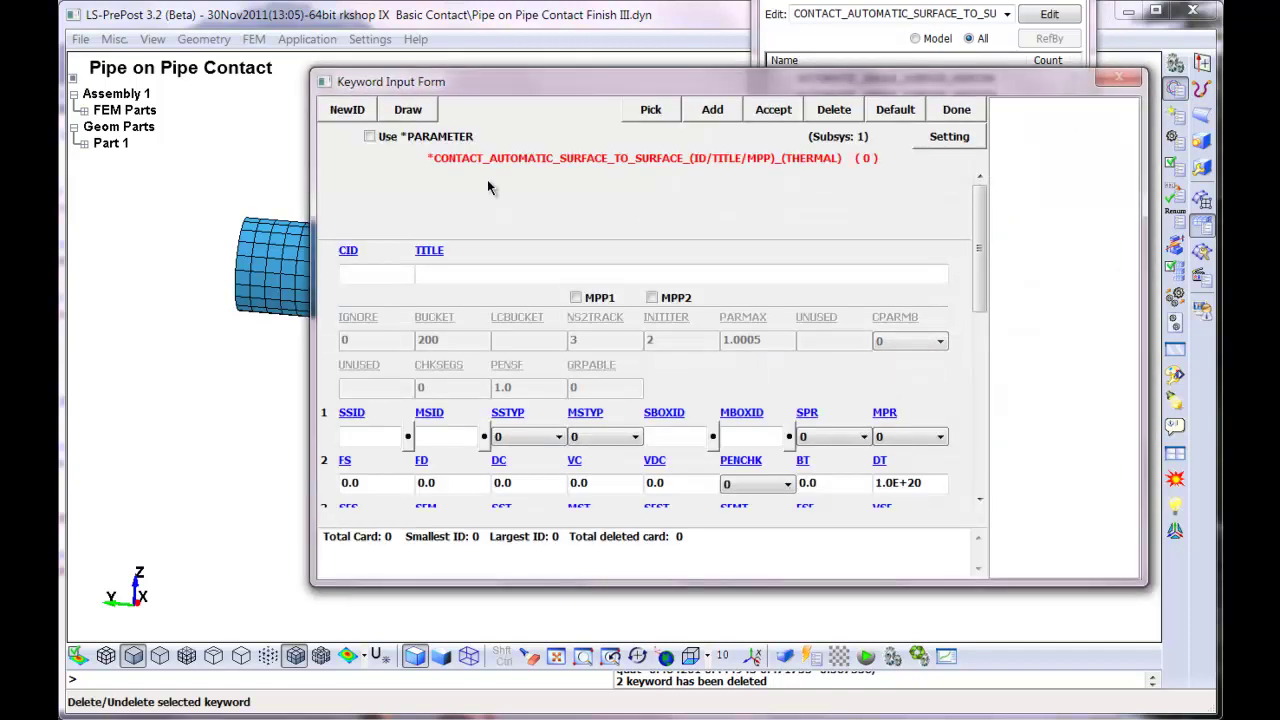
pyautogui.click(347, 110)
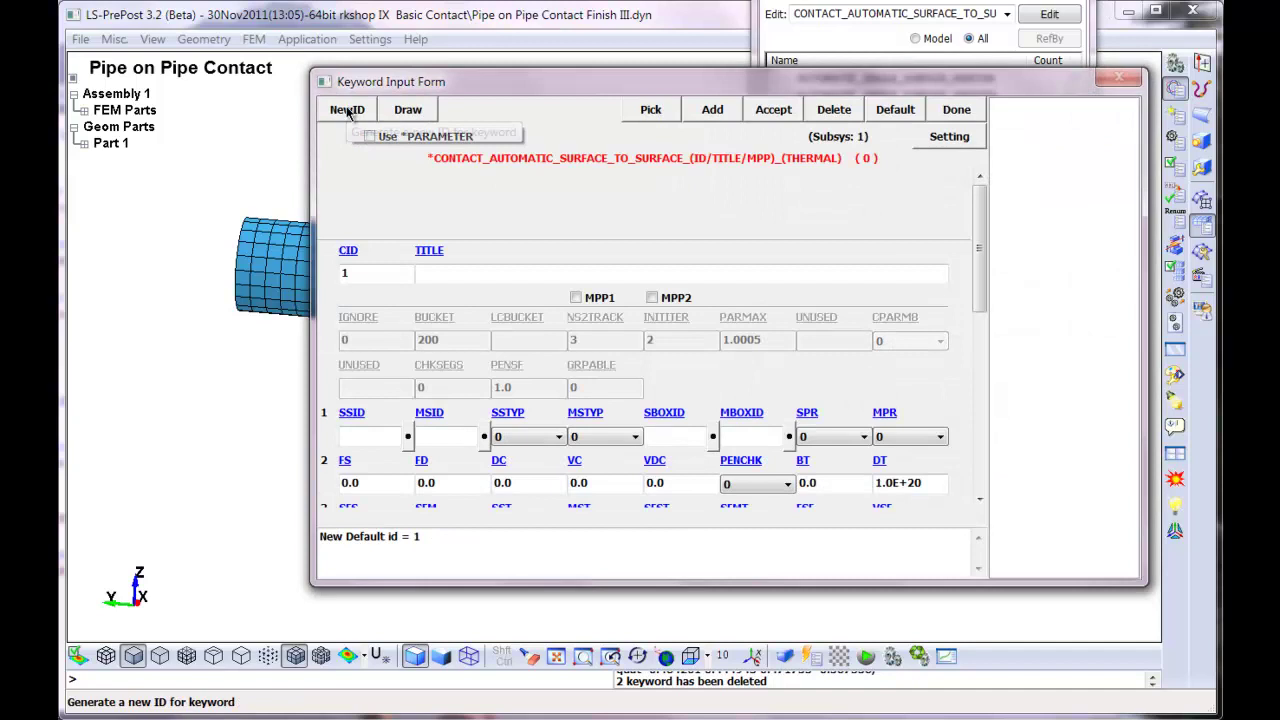
pyautogui.click(557, 439)
pyautogui.click(509, 490)
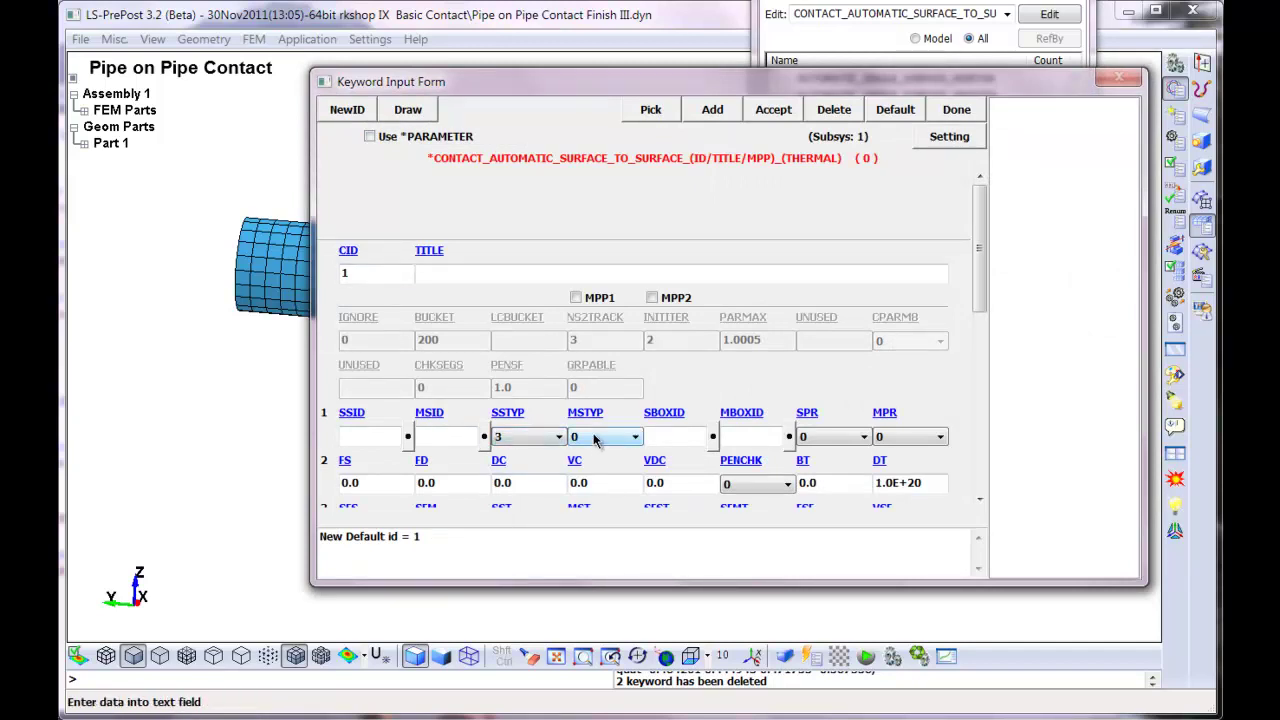
pyautogui.click(594, 440)
pyautogui.click(584, 490)
# Assign part 1 (LOWER) as the slave side and part 2 as the master side.
pyautogui.click(512, 417)
pyautogui.click(978, 568)
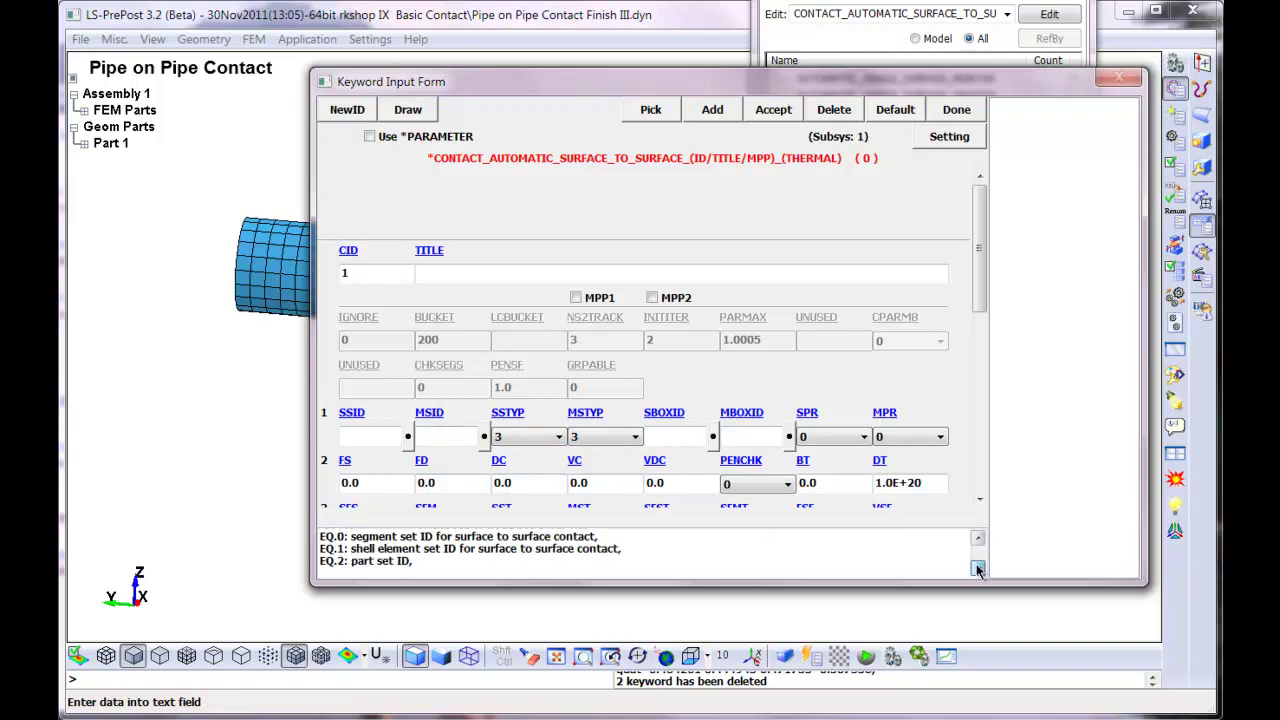
pyautogui.click(978, 568)
pyautogui.click(978, 568)
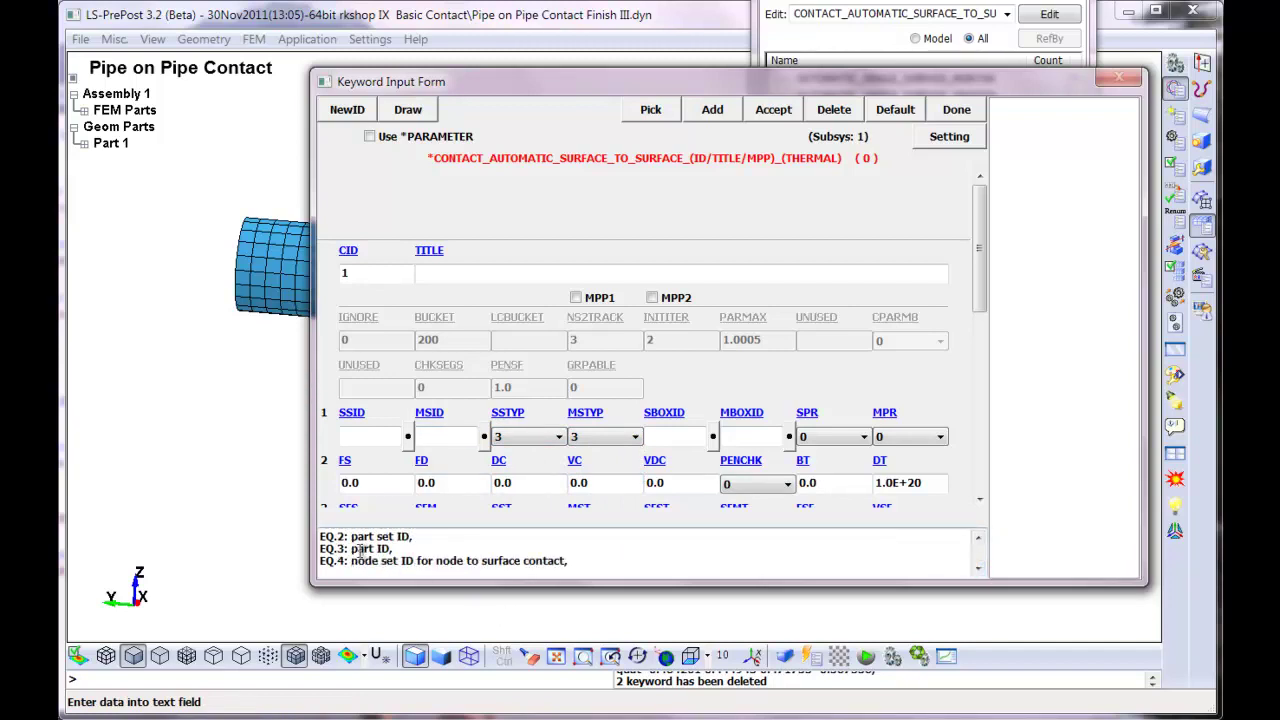
pyautogui.click(408, 436)
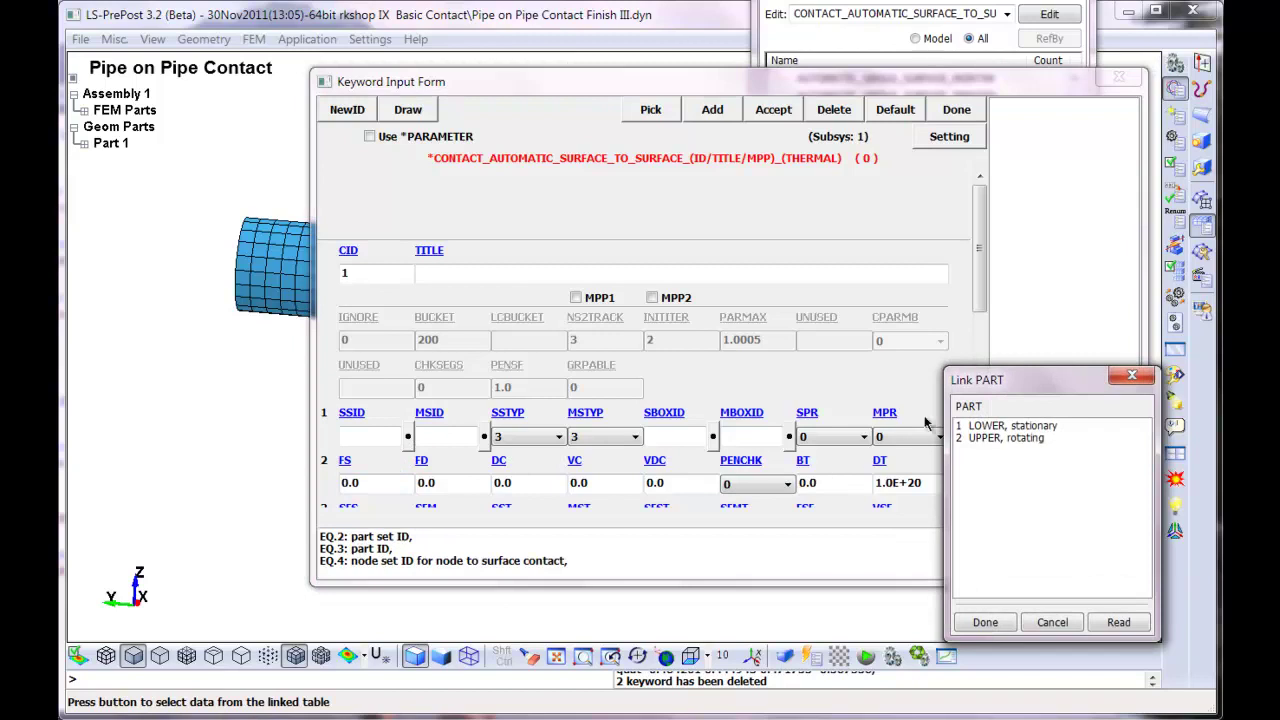
pyautogui.click(986, 428)
pyautogui.click(985, 622)
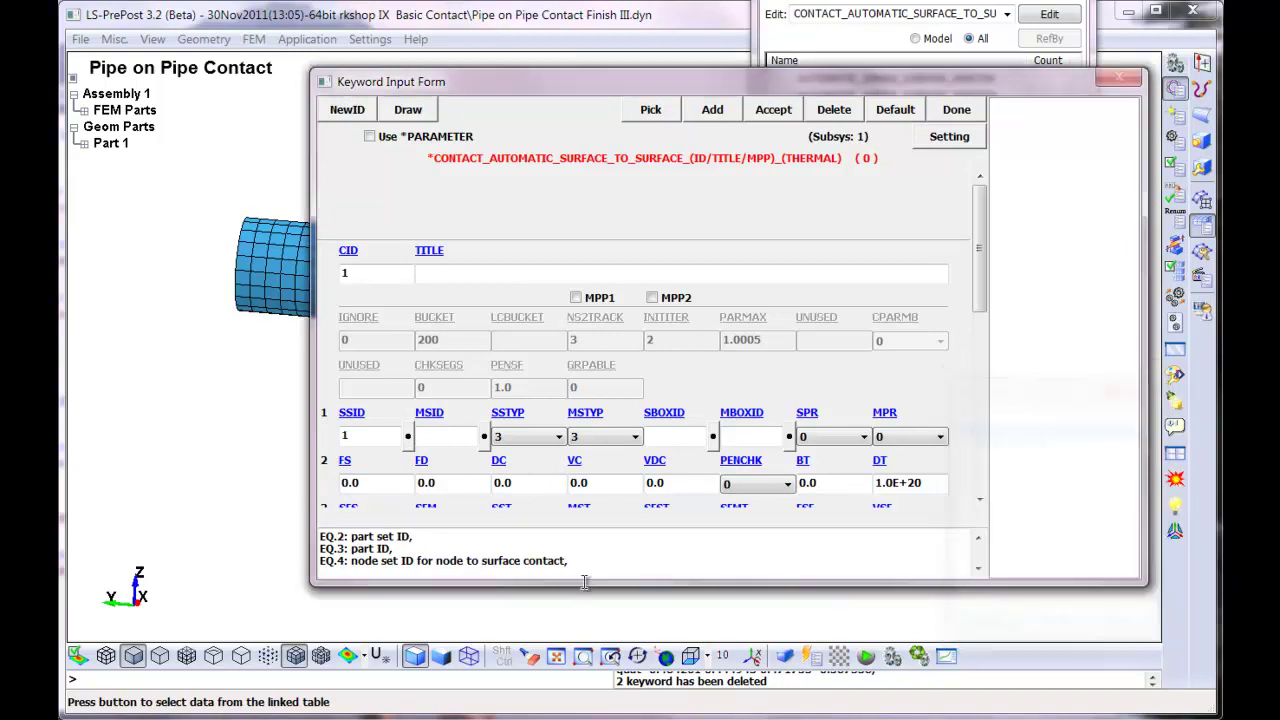
pyautogui.click(443, 437)
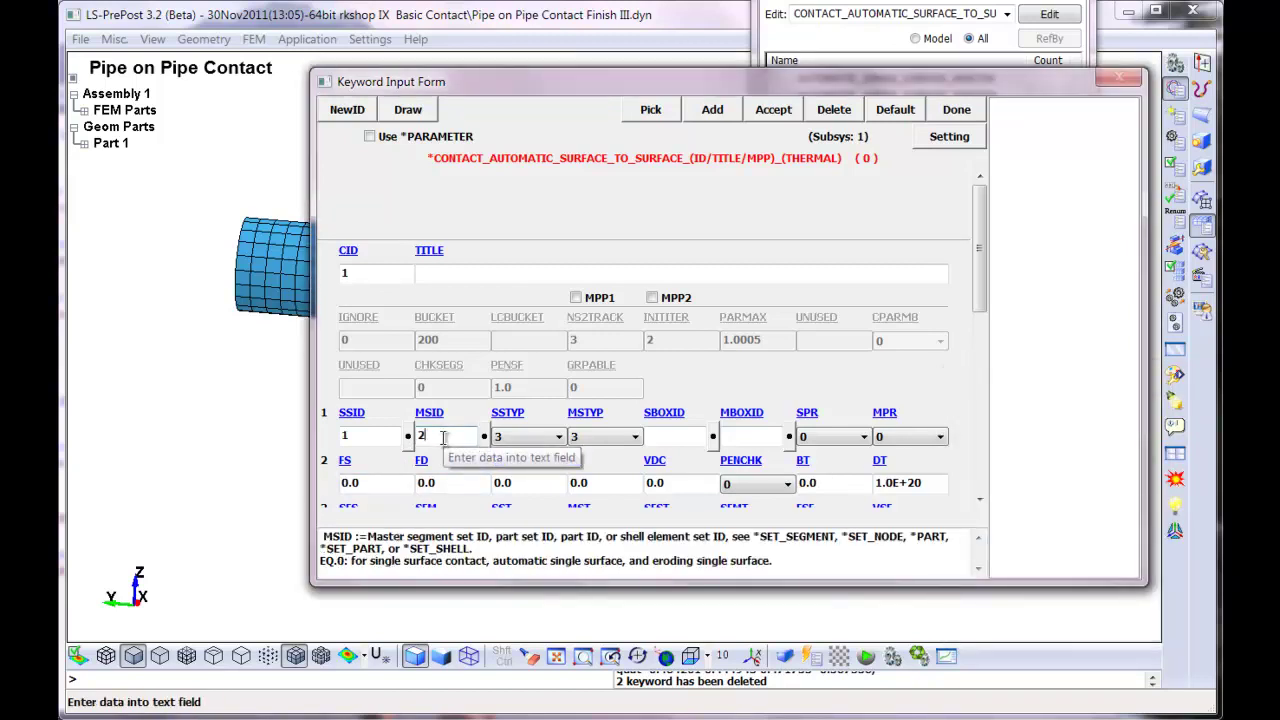
# Accept the new contact definition and close the input form and keyword list.
pyautogui.click(772, 112)
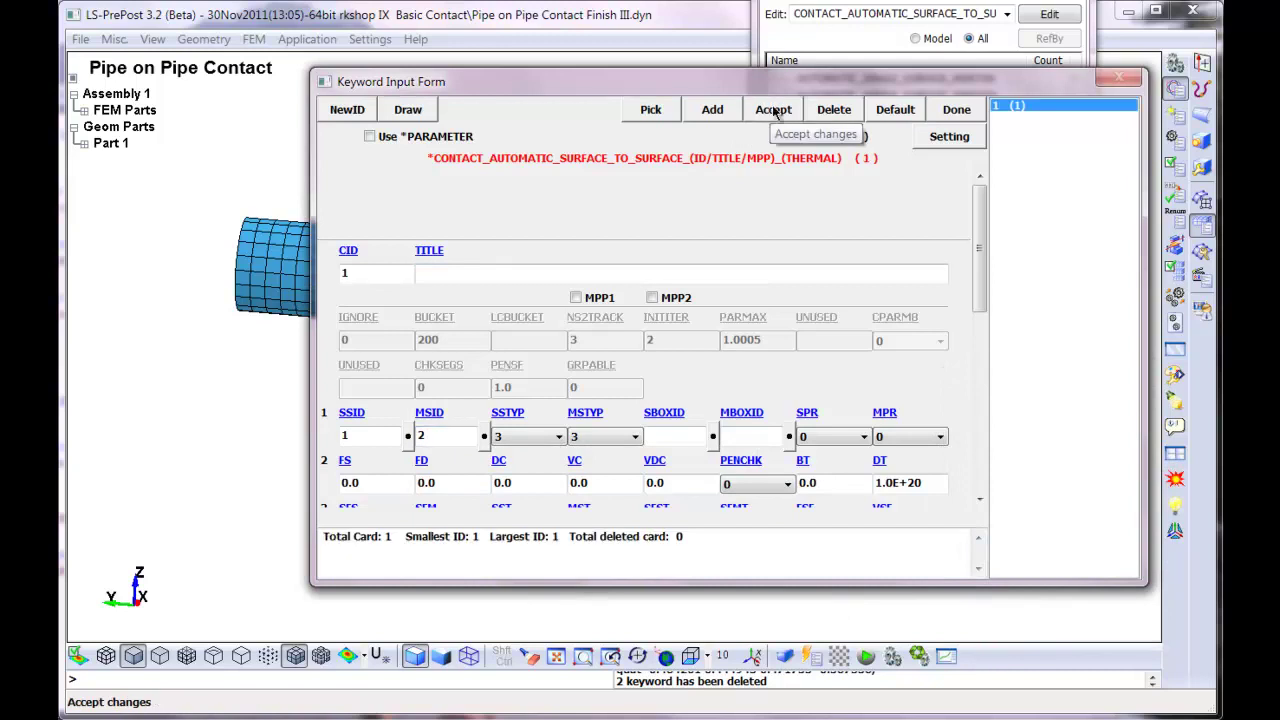
pyautogui.moveTo(983, 217); pyautogui.dragTo(981, 307)
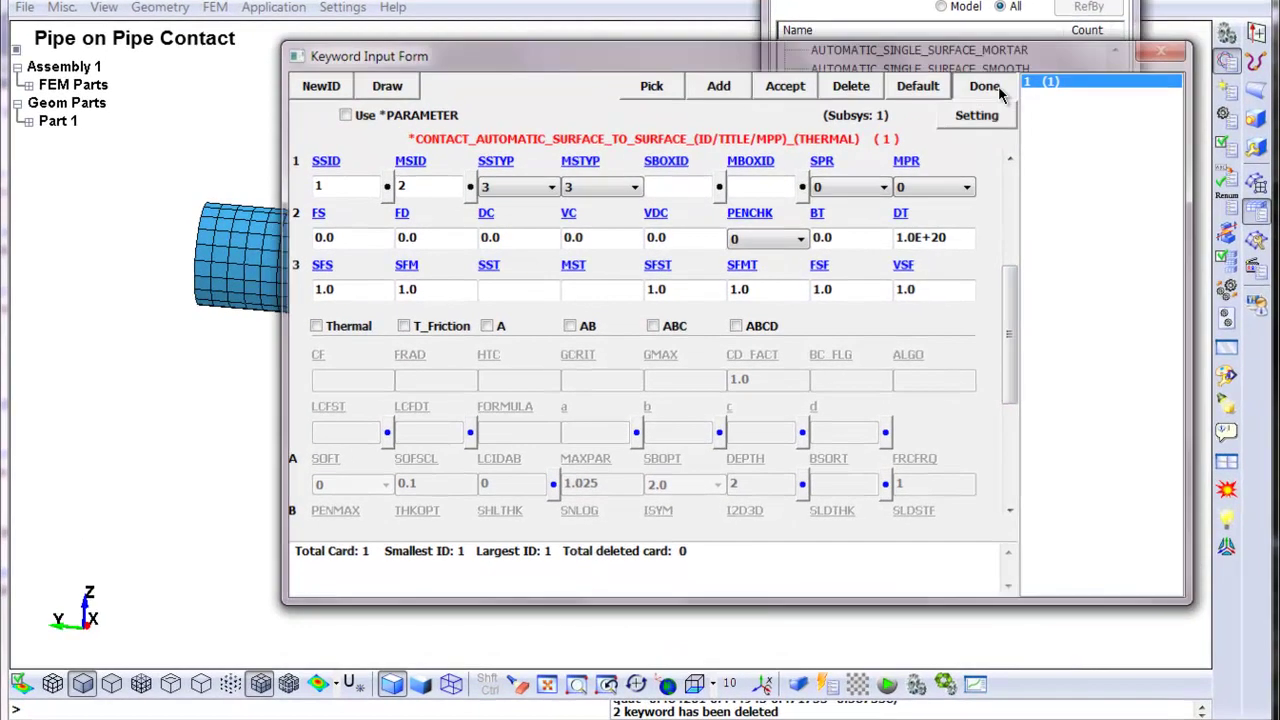
pyautogui.click(985, 87)
pyautogui.click(947, 461)
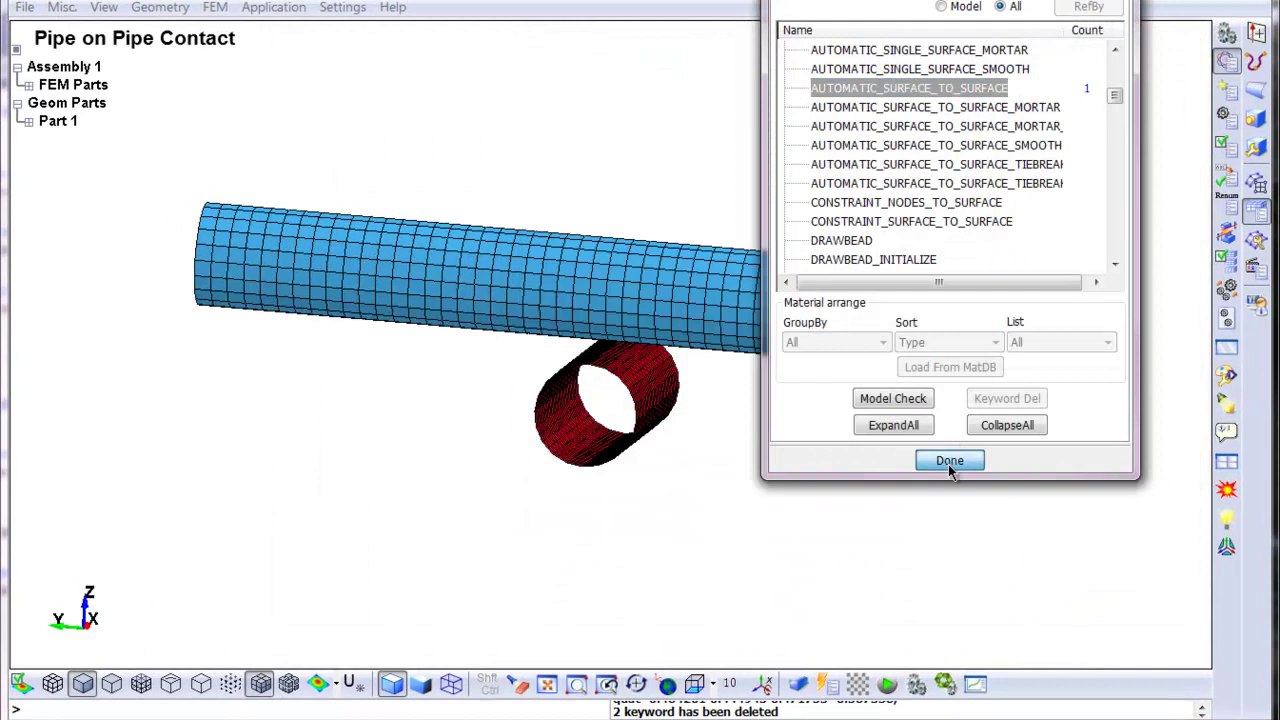
# Save the keyword file over Pipe on Pipe Contact Finish IV.dyn, confirming the overwrite.
pyautogui.click(28, 8)
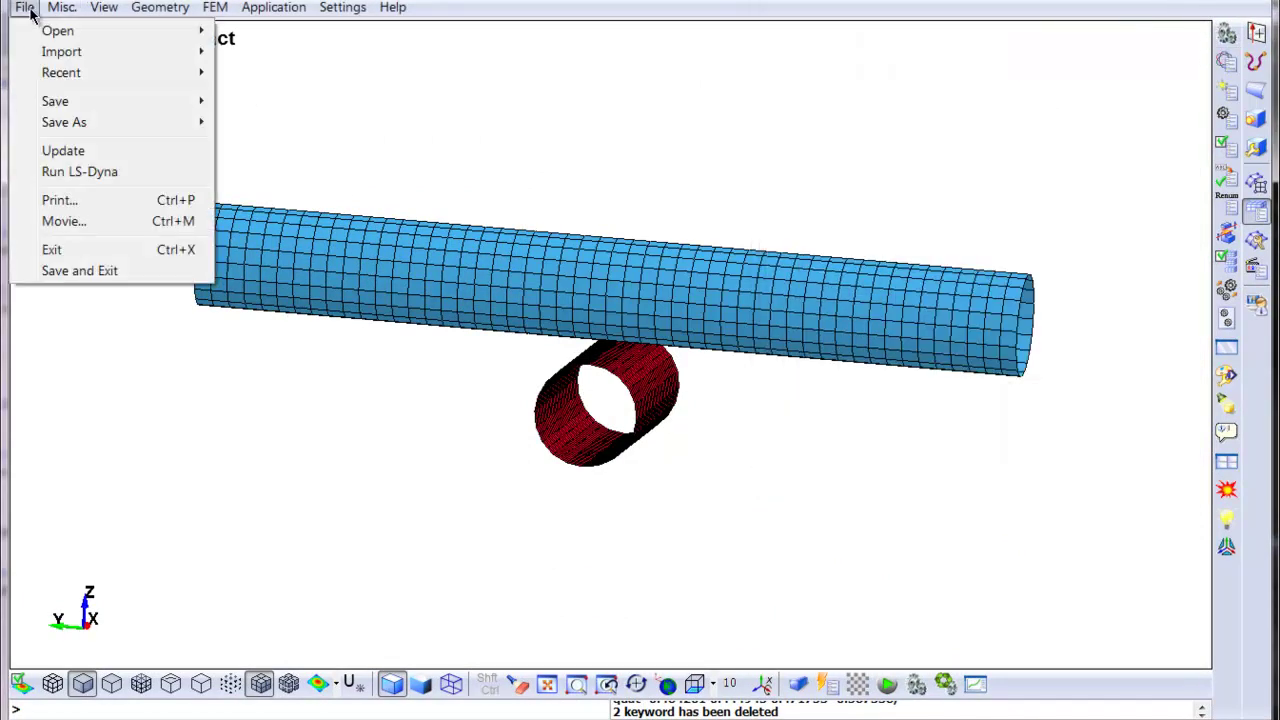
pyautogui.moveTo(72, 128)
pyautogui.click(380, 1)
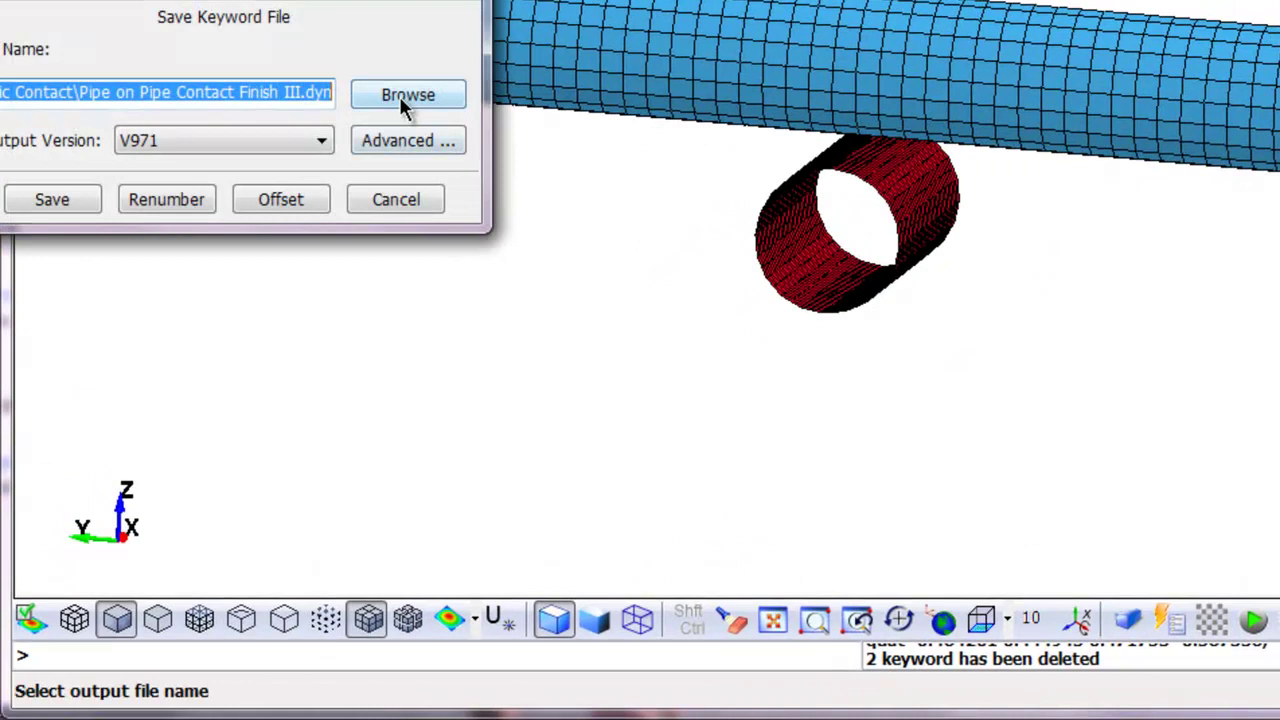
pyautogui.click(402, 98)
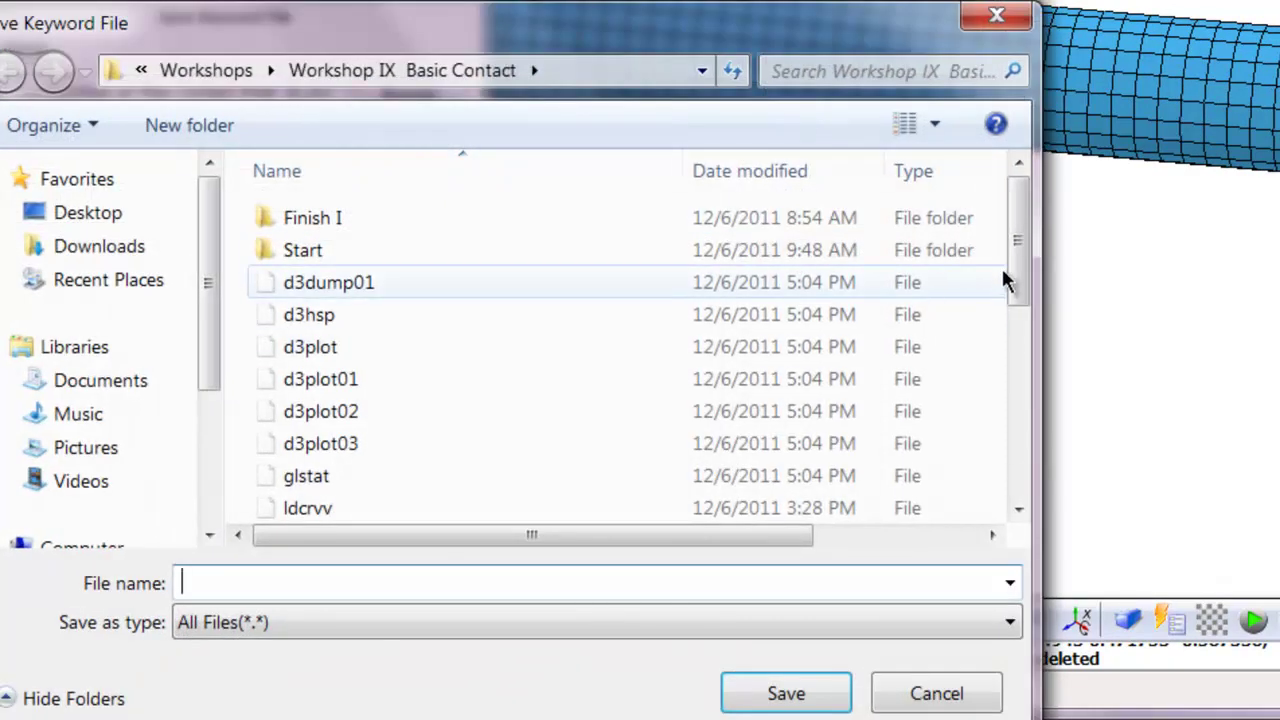
pyautogui.moveTo(1019, 238); pyautogui.dragTo(1006, 537)
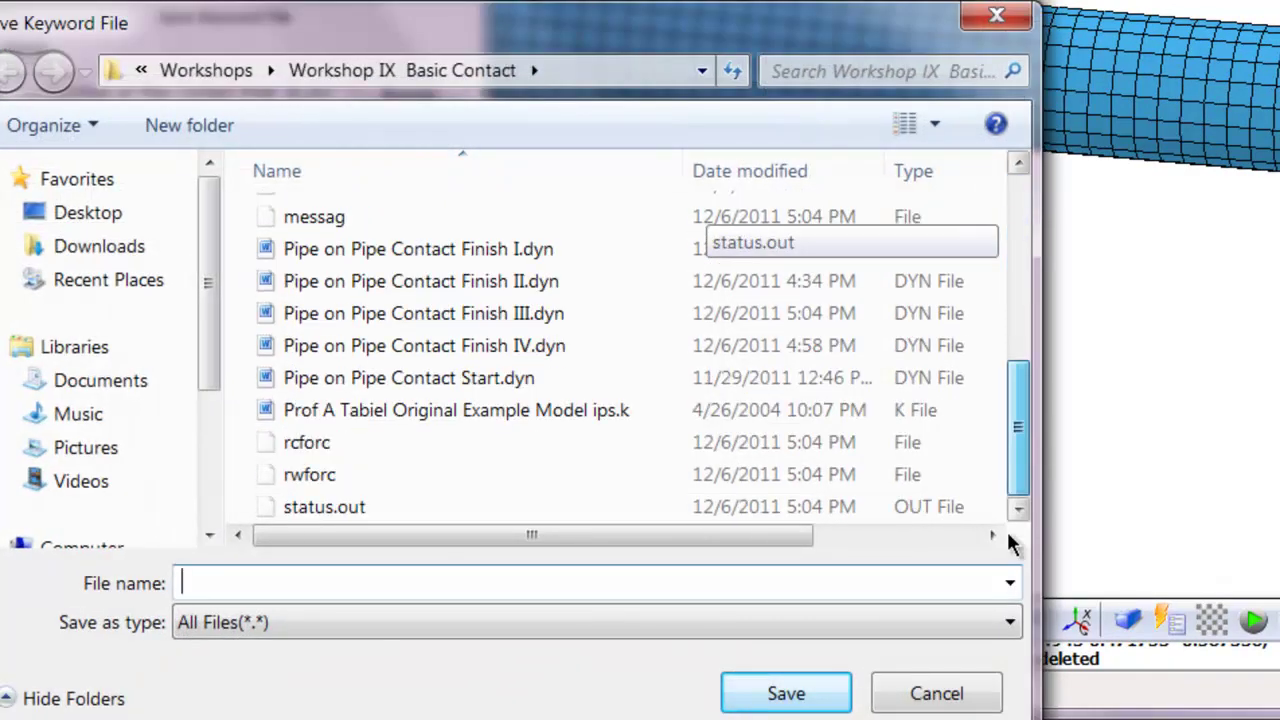
pyautogui.click(555, 350)
pyautogui.click(770, 692)
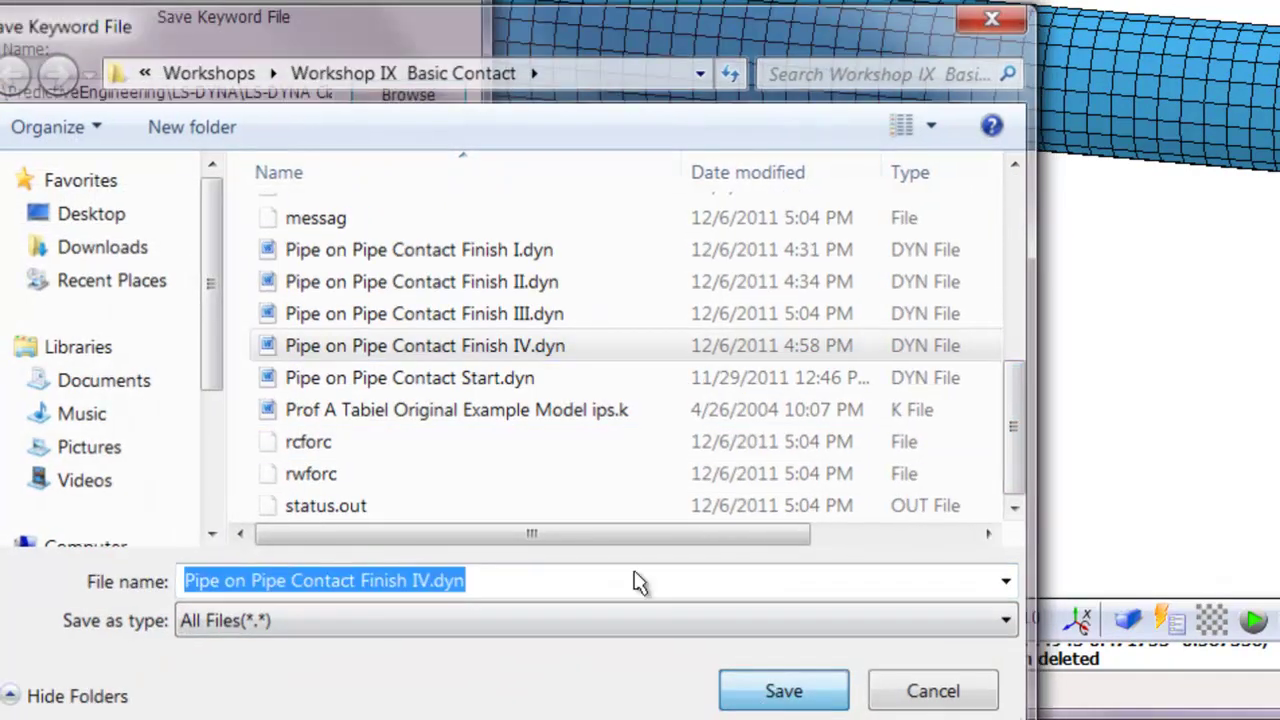
pyautogui.click(98, 200)
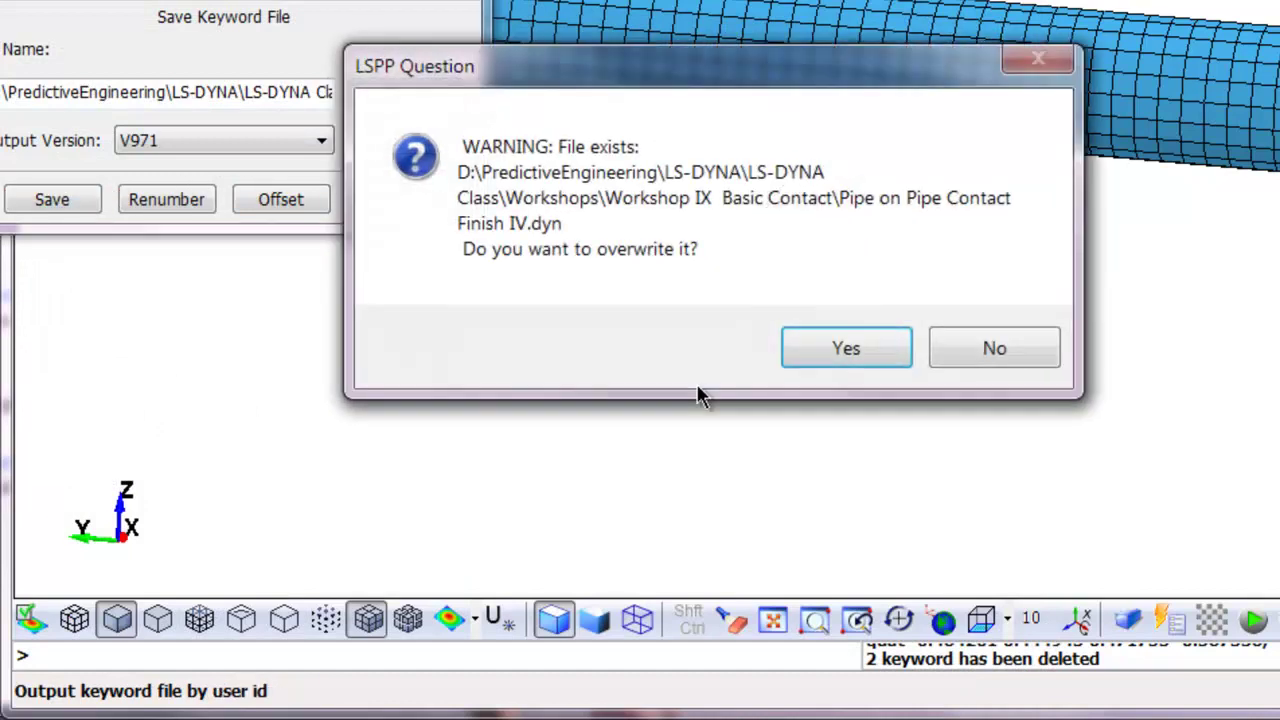
pyautogui.click(860, 348)
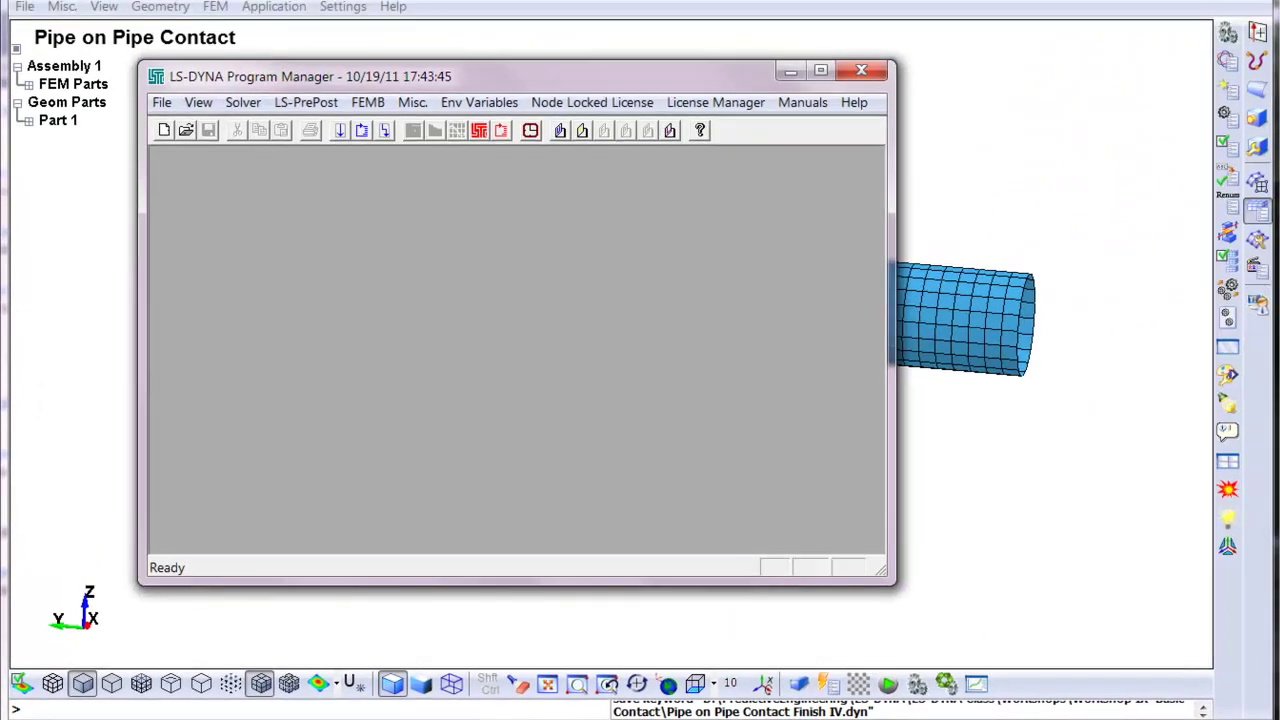
# Start an LS-DYNA analysis with Pipe on Pipe Contact Finish IV.dyn as input.
pyautogui.click(240, 106)
pyautogui.click(257, 134)
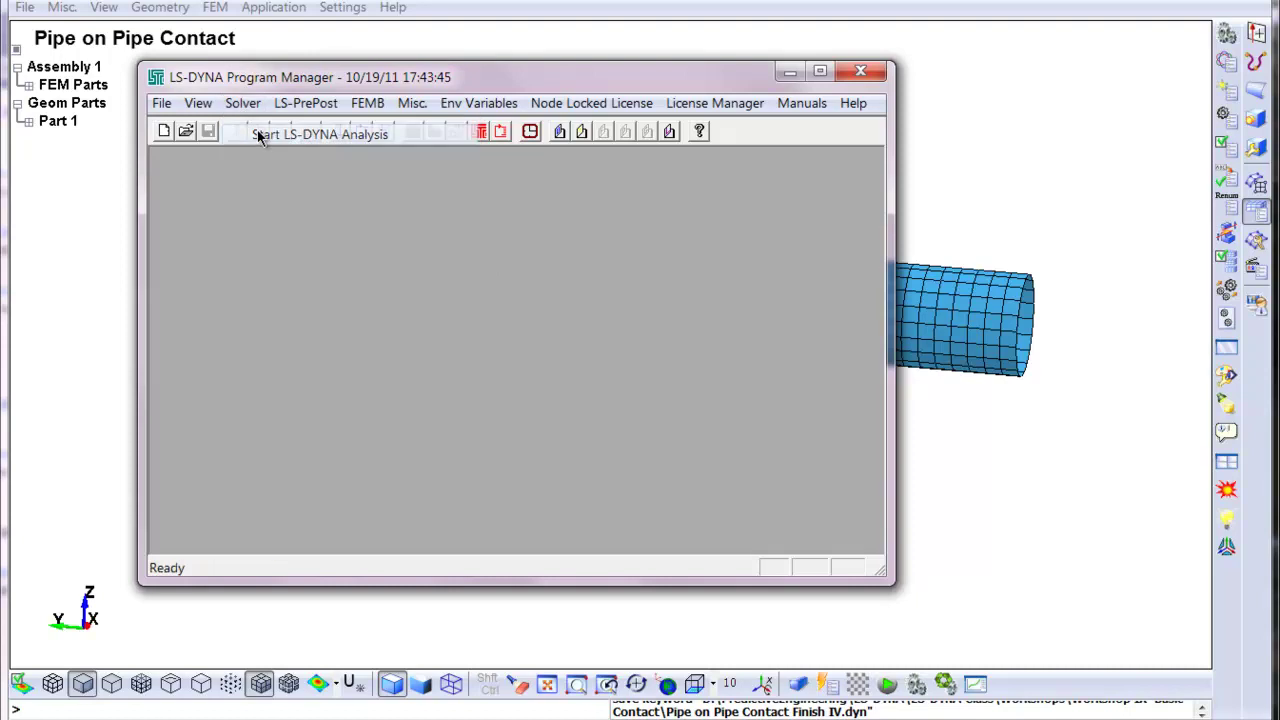
pyautogui.click(565, 224)
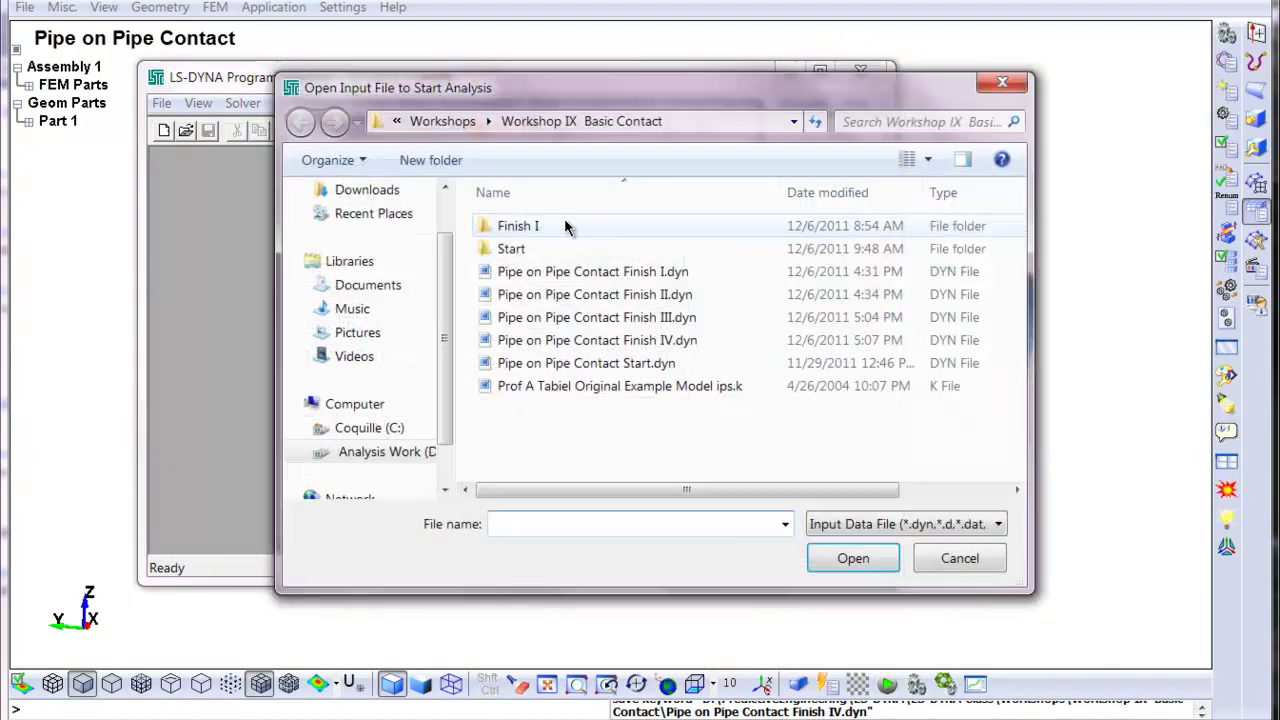
pyautogui.click(680, 342)
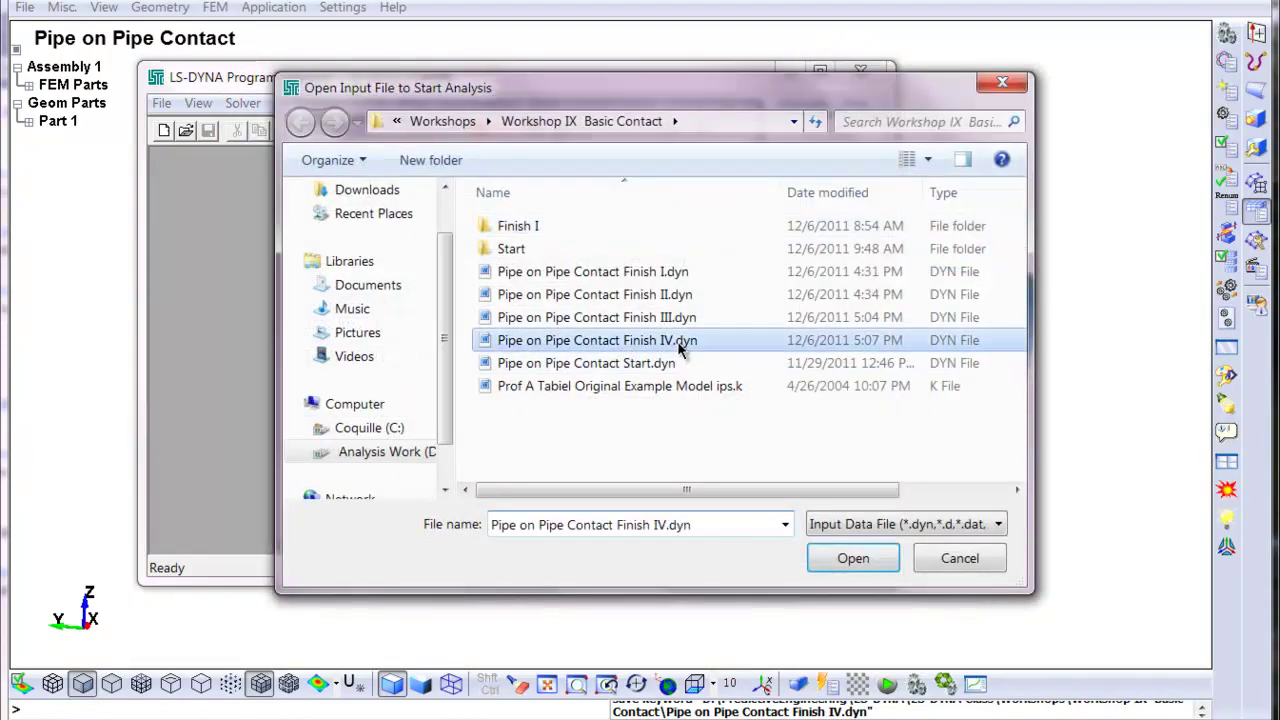
pyautogui.click(860, 558)
pyautogui.click(647, 181)
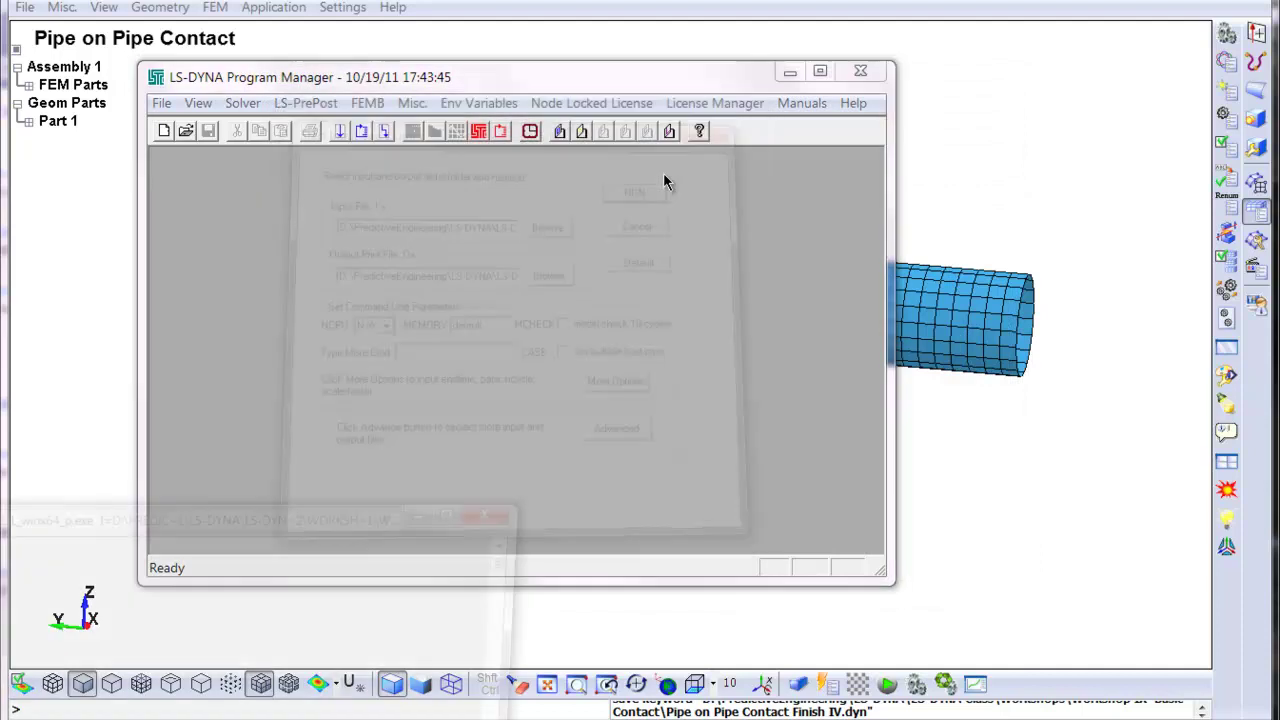
# Scroll through the solver console output to the end of the run, then close it.
pyautogui.moveTo(414, 388); pyautogui.dragTo(551, 146)
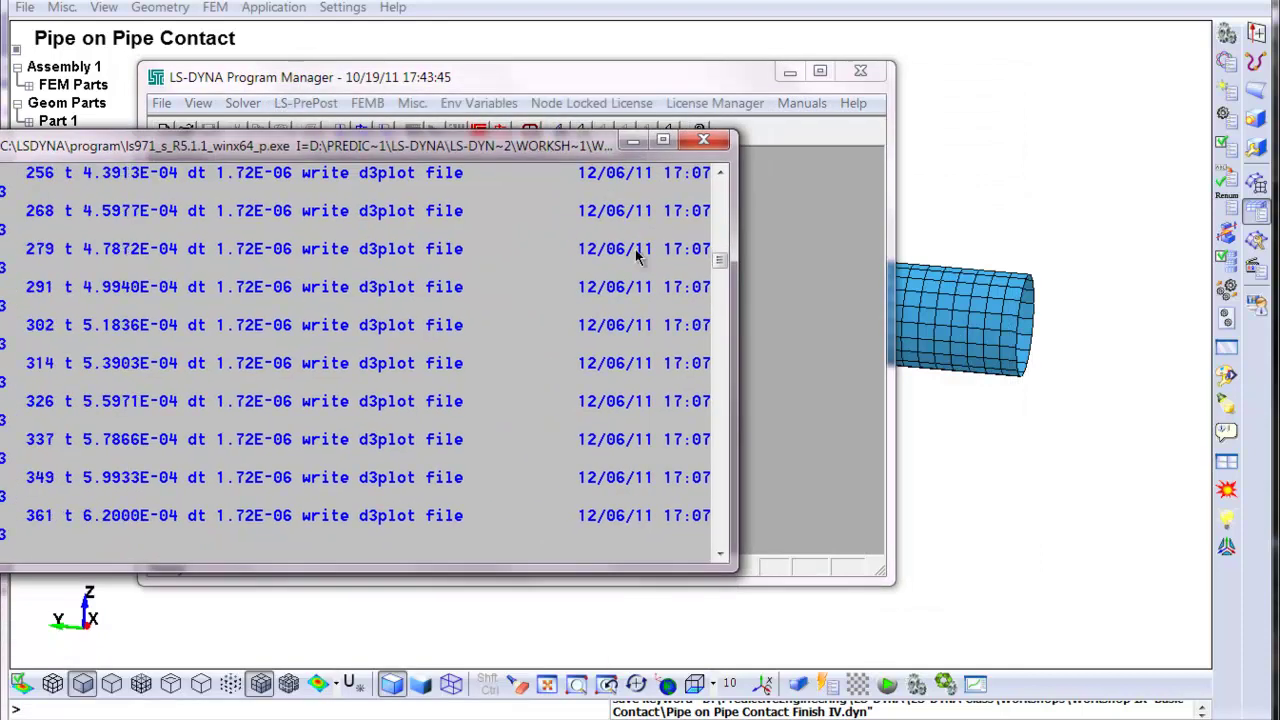
pyautogui.moveTo(719, 252); pyautogui.dragTo(733, 213)
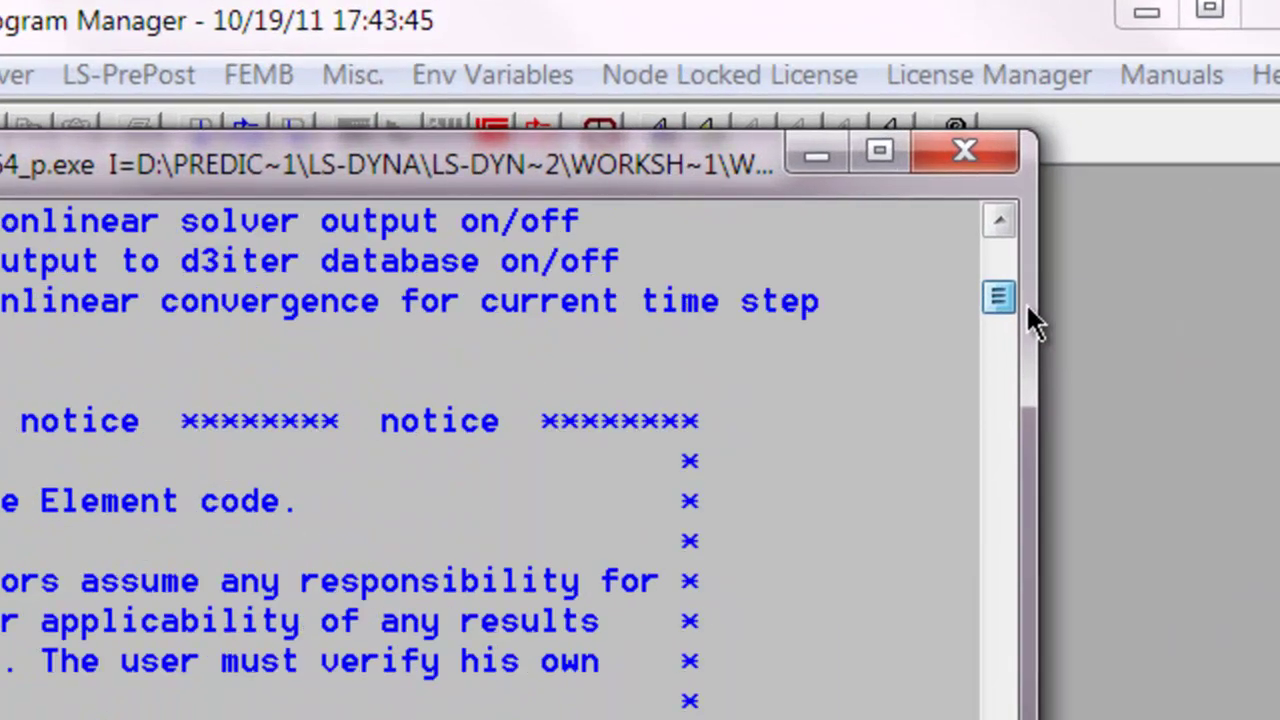
pyautogui.moveTo(1026, 307)
pyautogui.mouseDown()
pyautogui.moveTo(1034, 248)
pyautogui.moveTo(1034, 317)
pyautogui.mouseUp()
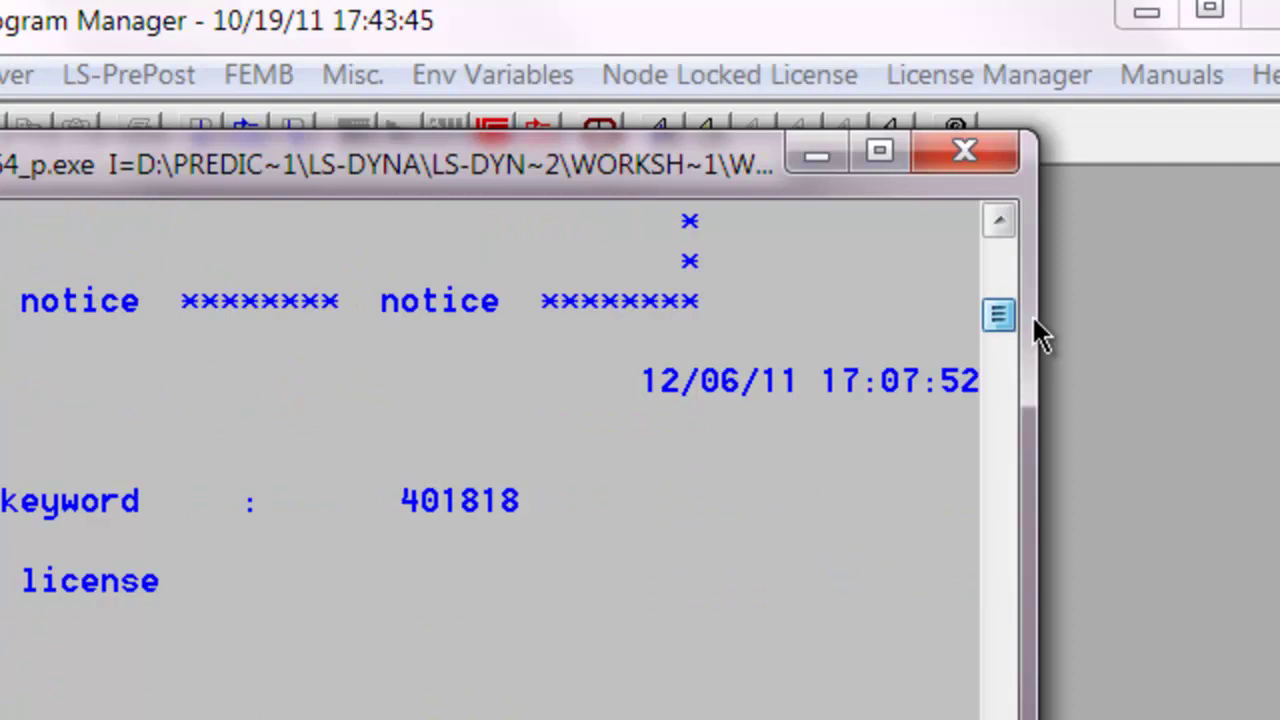
pyautogui.moveTo(1026, 318)
pyautogui.mouseDown()
pyautogui.moveTo(1012, 277)
pyautogui.moveTo(1012, 337)
pyautogui.mouseUp()
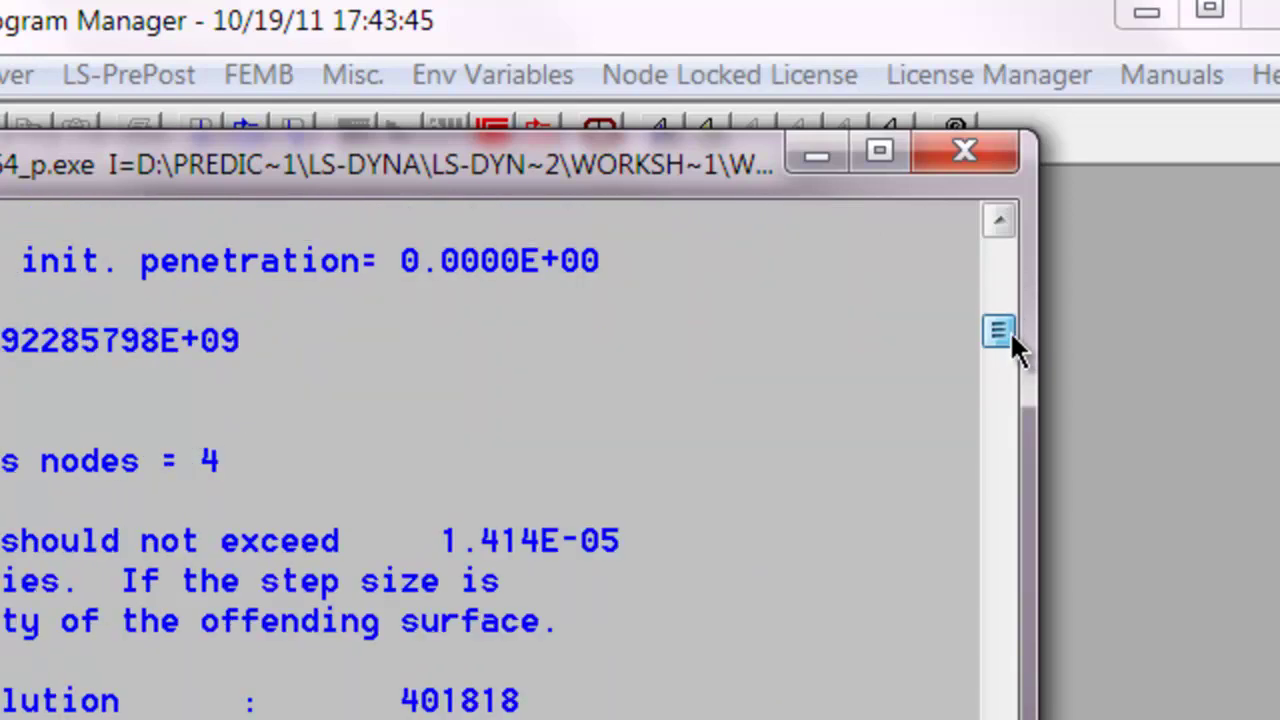
pyautogui.moveTo(1010, 331); pyautogui.dragTo(1010, 337)
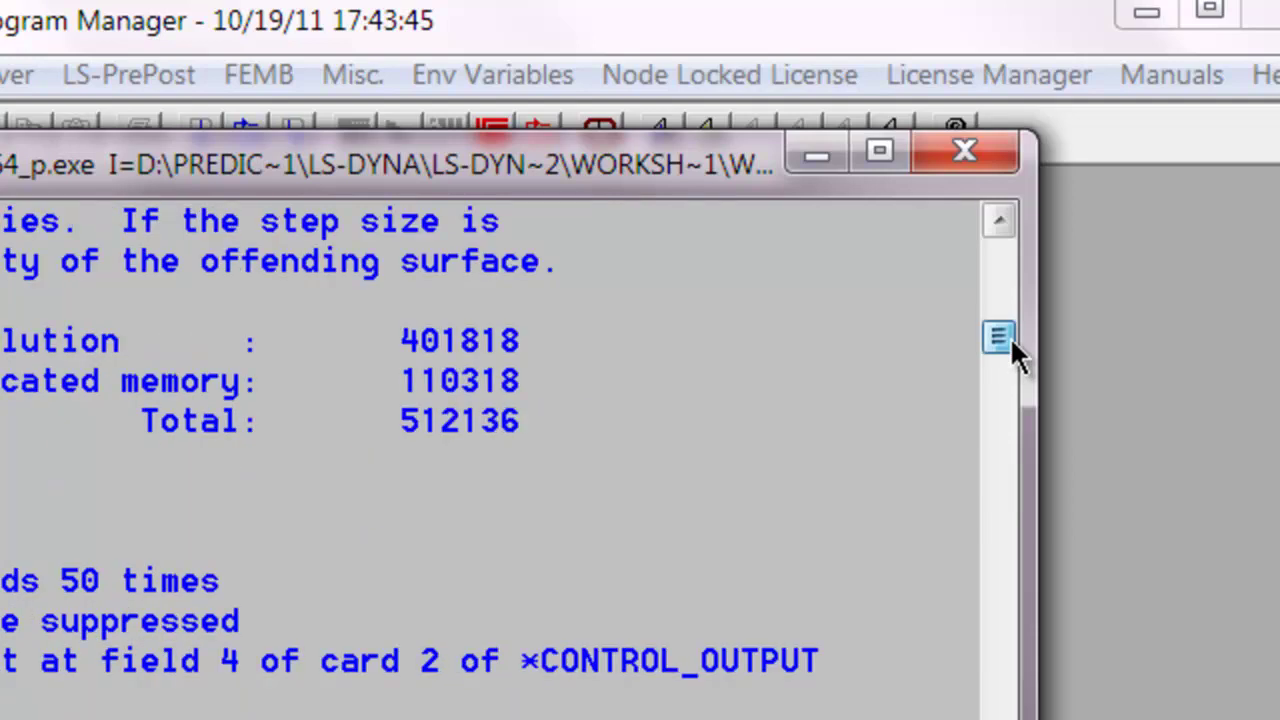
pyautogui.moveTo(1010, 337); pyautogui.dragTo(1024, 440)
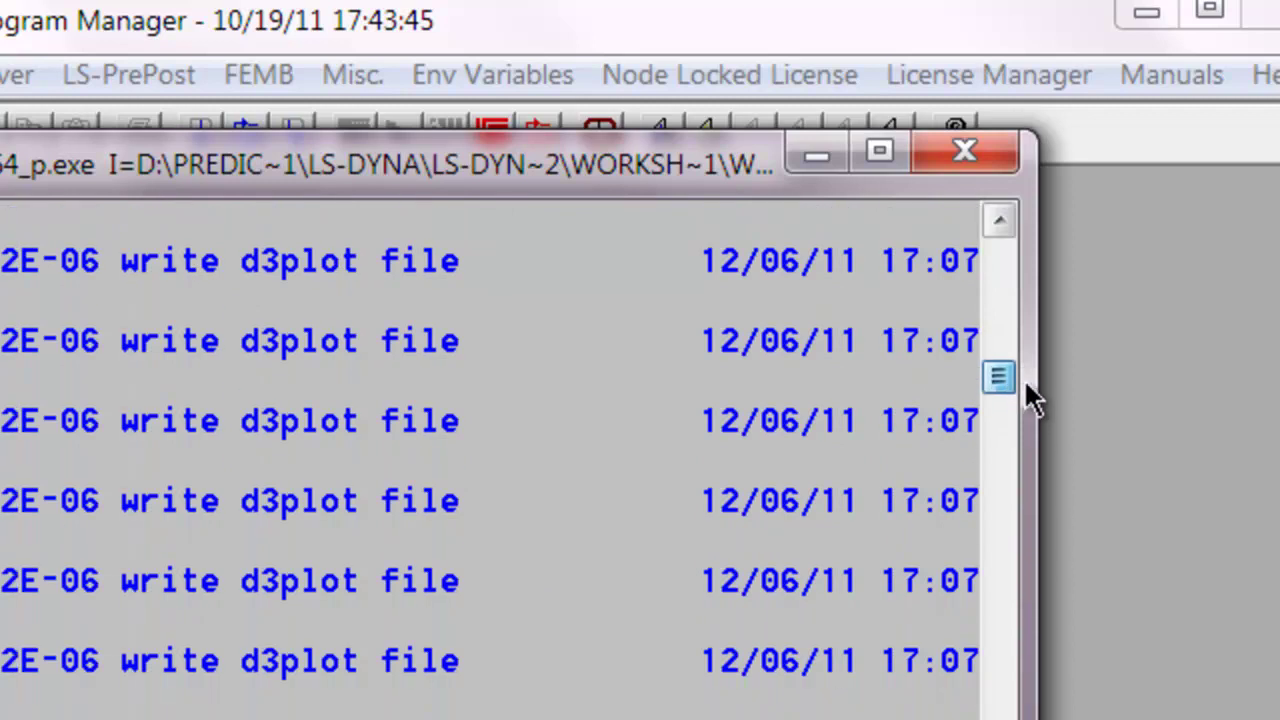
pyautogui.moveTo(1024, 379); pyautogui.dragTo(1028, 345)
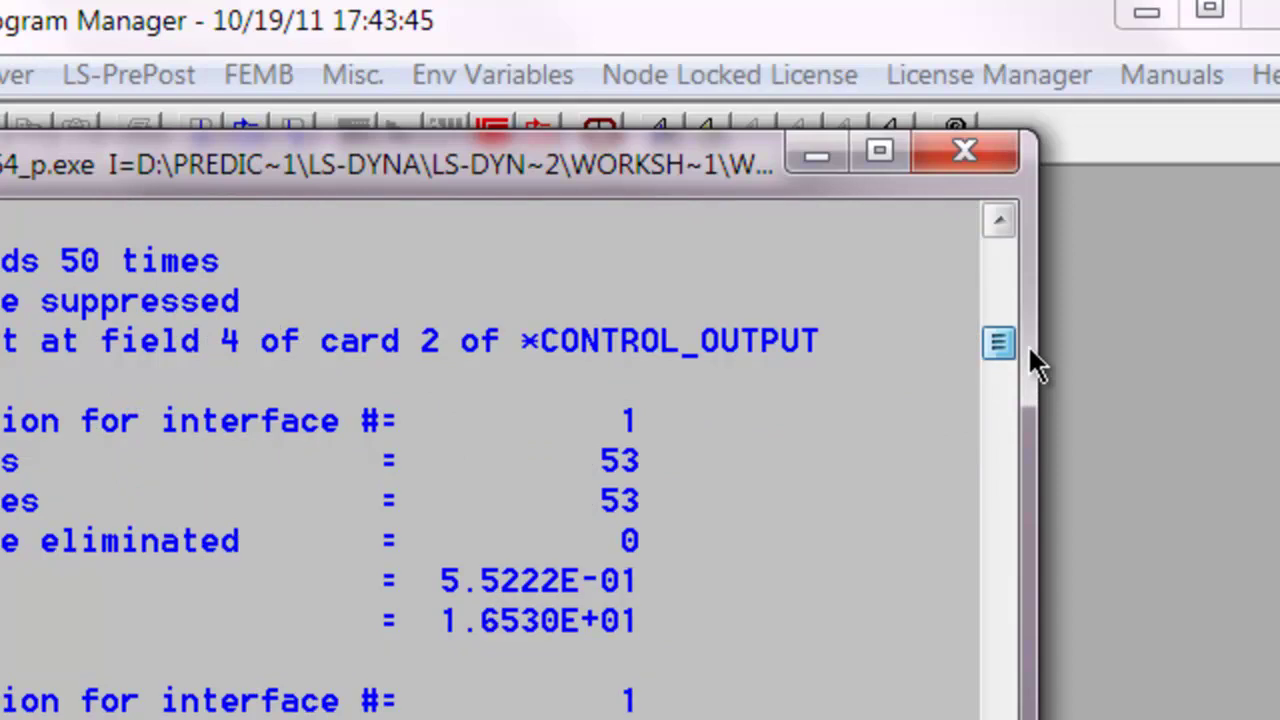
pyautogui.moveTo(1028, 345); pyautogui.dragTo(1028, 345)
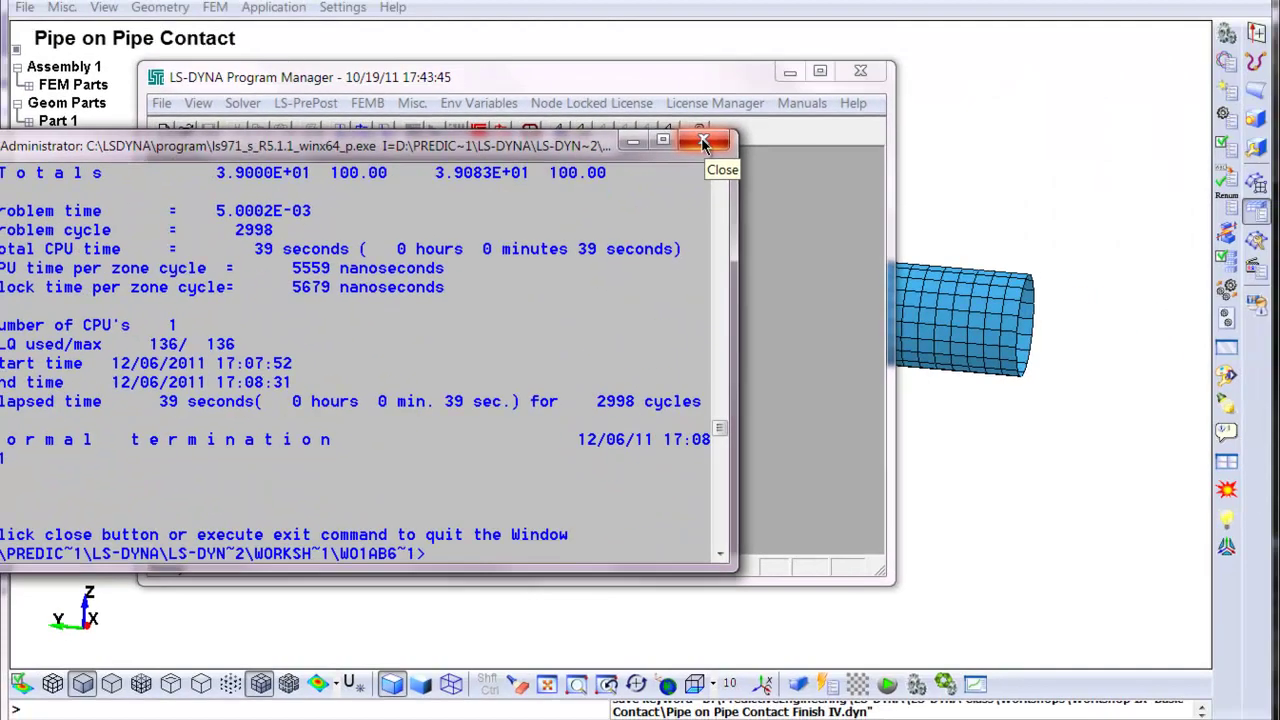
pyautogui.click(703, 143)
# Load the d3plot results as an LS-DYNA binary plot.
pyautogui.click(955, 250)
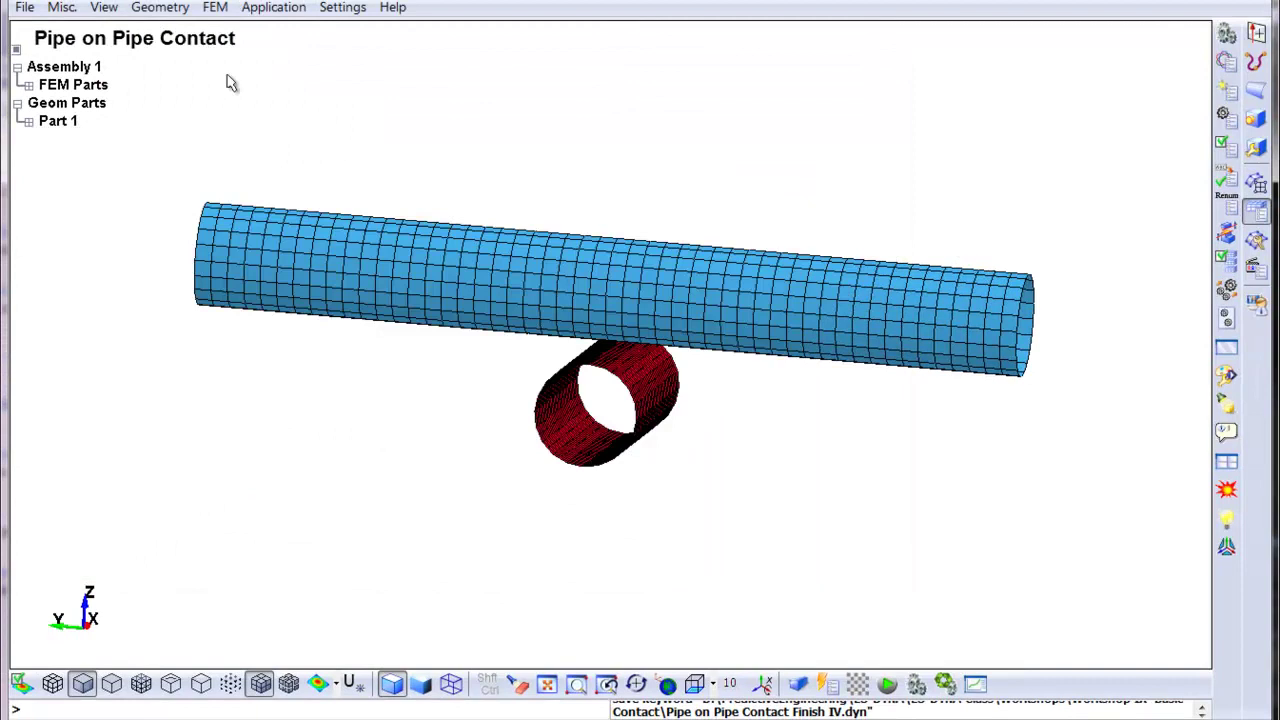
pyautogui.click(22, 8)
pyautogui.moveTo(100, 32)
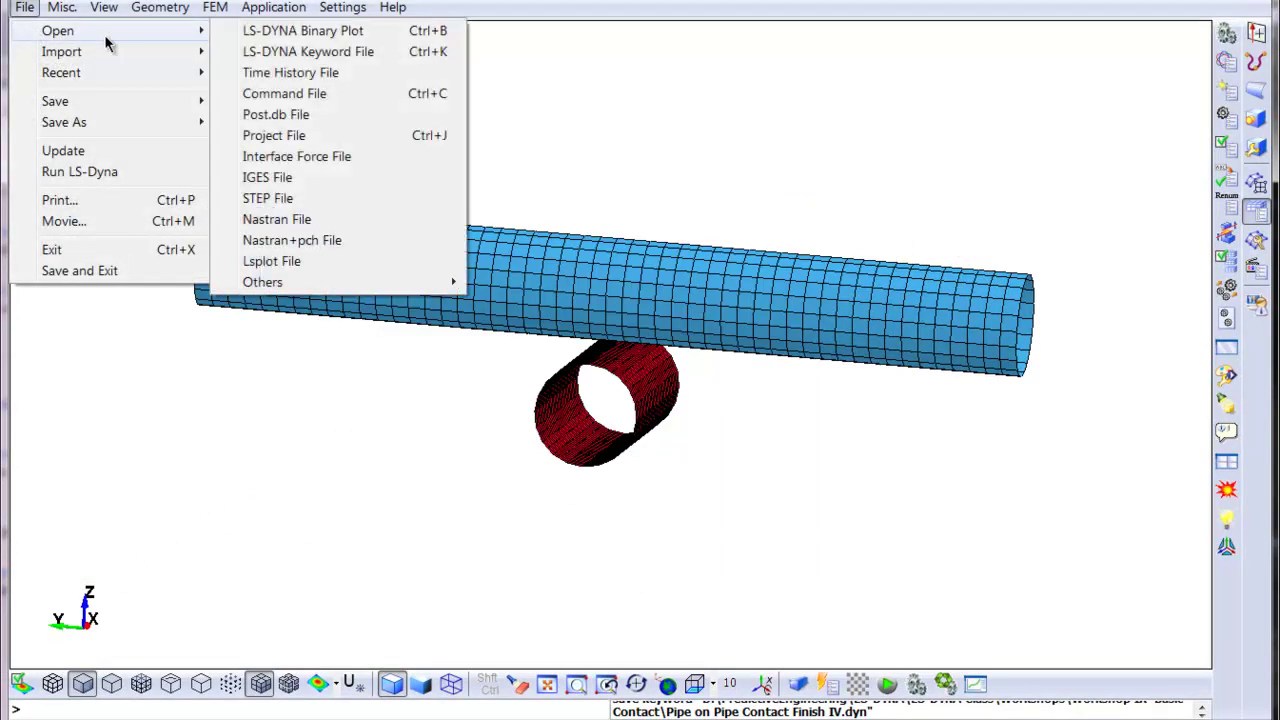
pyautogui.click(286, 34)
pyautogui.doubleClick(255, 214)
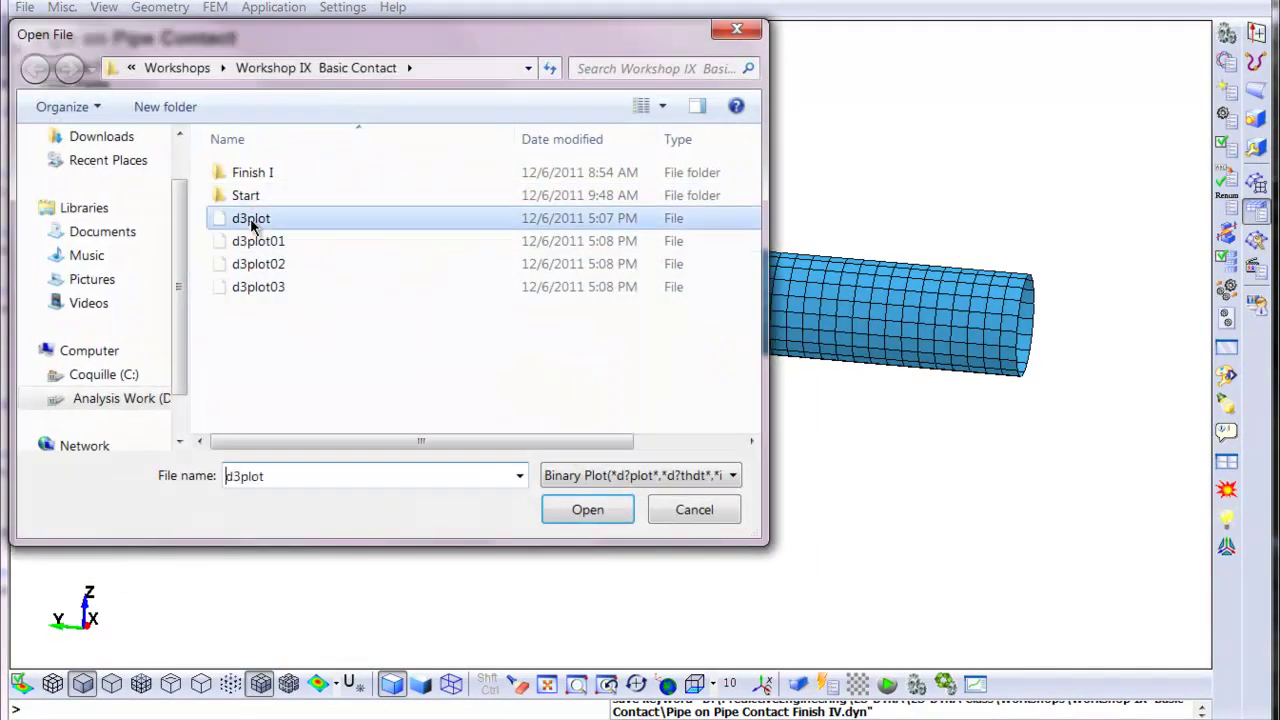
# Fringe both pipes with von Mises stress and rotate to an oblique view.
pyautogui.click(1238, 74)
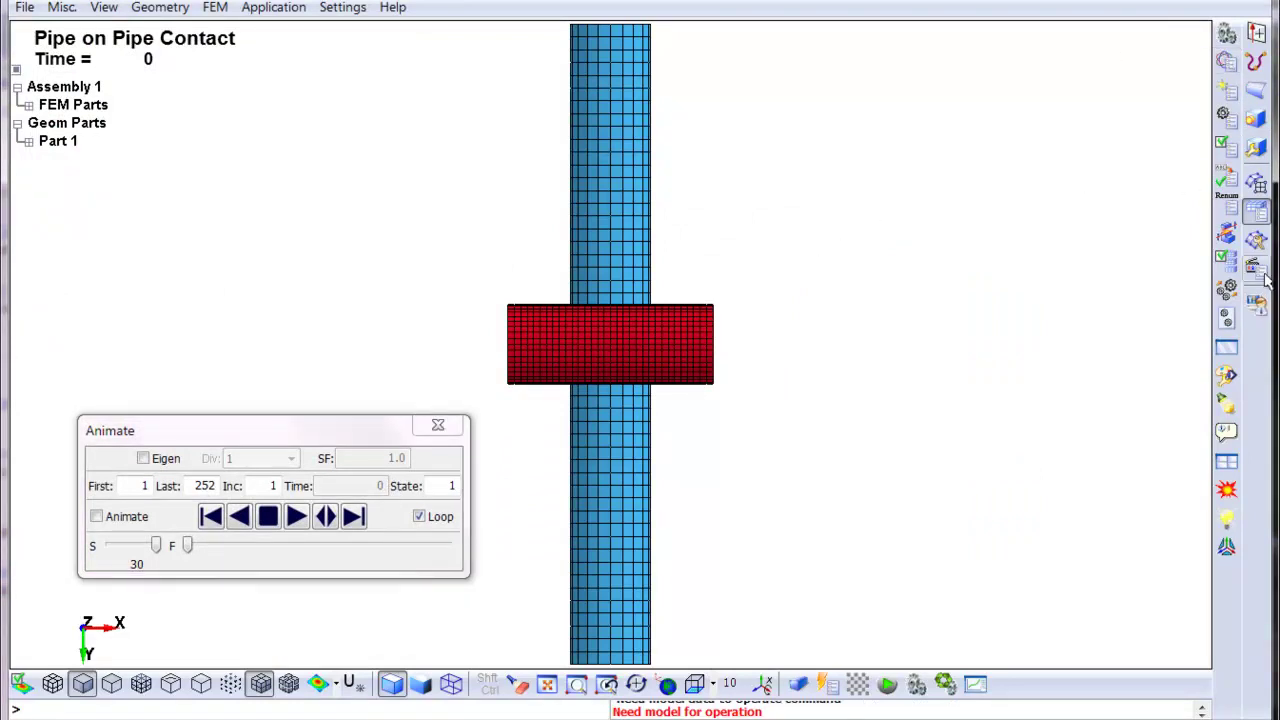
pyautogui.click(1258, 270)
pyautogui.click(1228, 33)
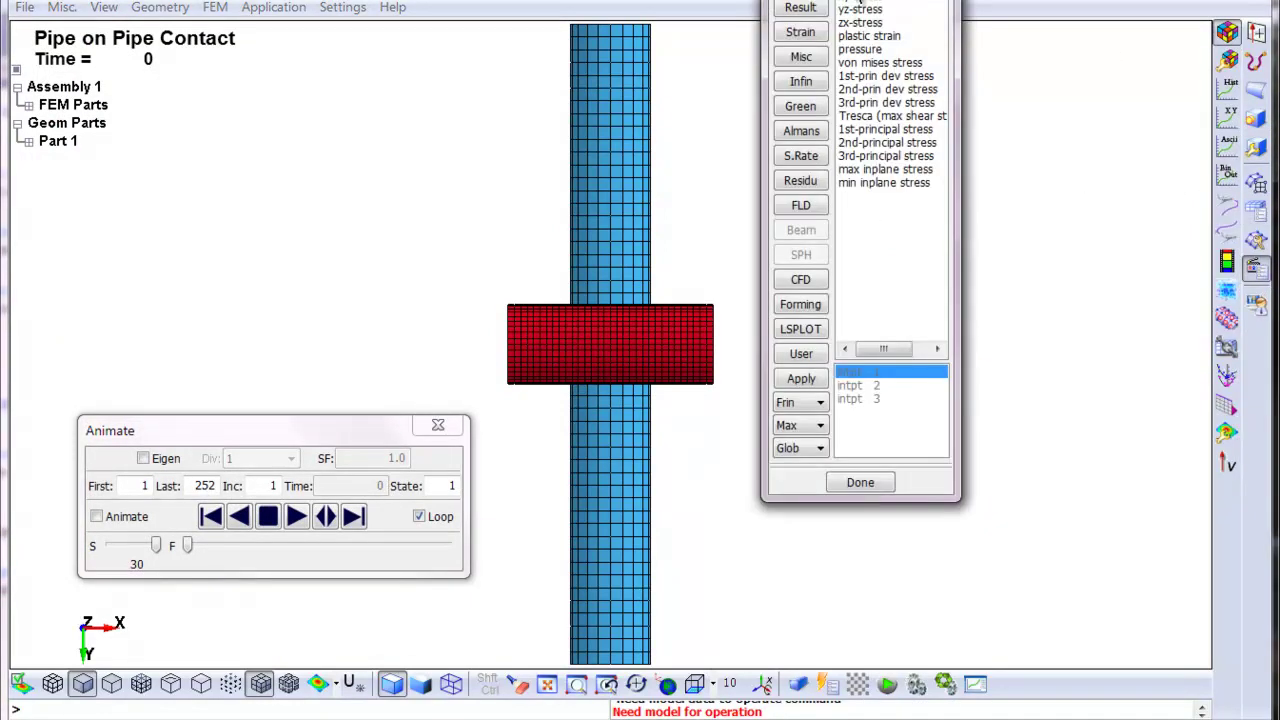
pyautogui.click(857, 63)
pyautogui.click(860, 482)
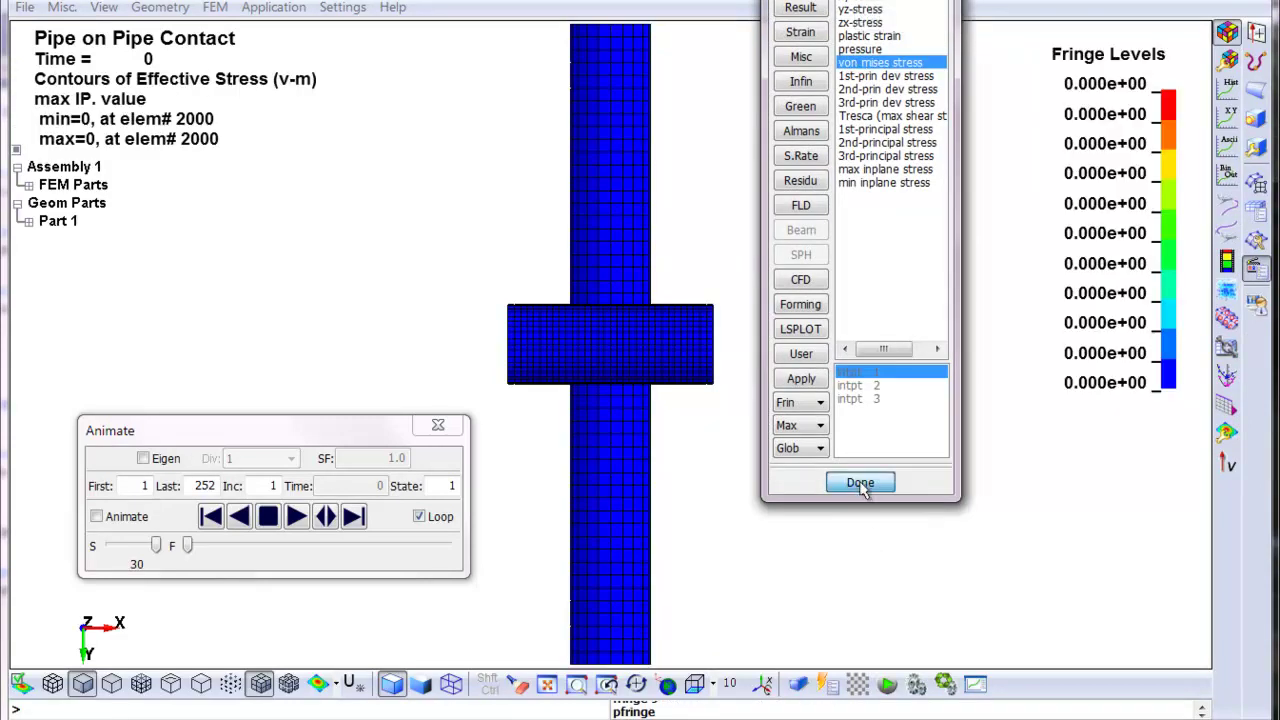
pyautogui.moveTo(670, 138)
pyautogui.mouseDown()
pyautogui.moveTo(769, 514)
pyautogui.moveTo(746, 397)
pyautogui.moveTo(1057, 360)
pyautogui.moveTo(541, 330)
pyautogui.moveTo(533, 375)
pyautogui.mouseUp()
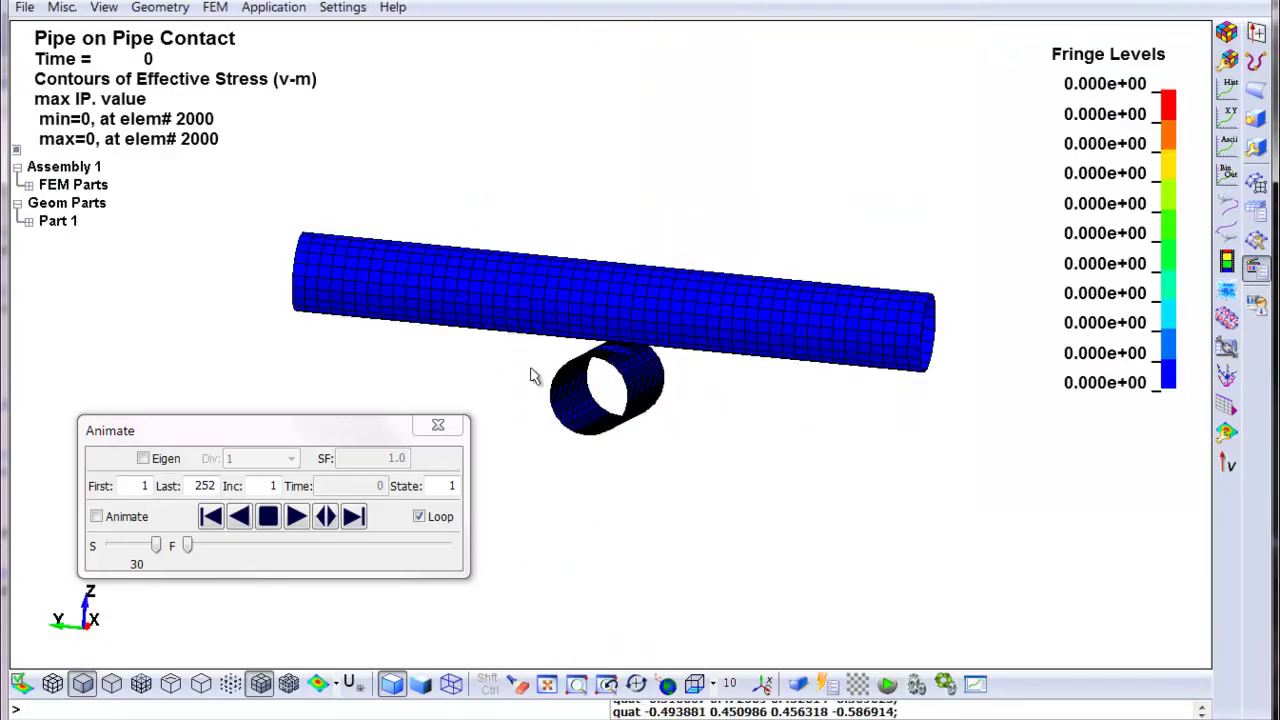
# Advance to the next results state and zoom in on the pipe contact zone.
pyautogui.click(354, 516)
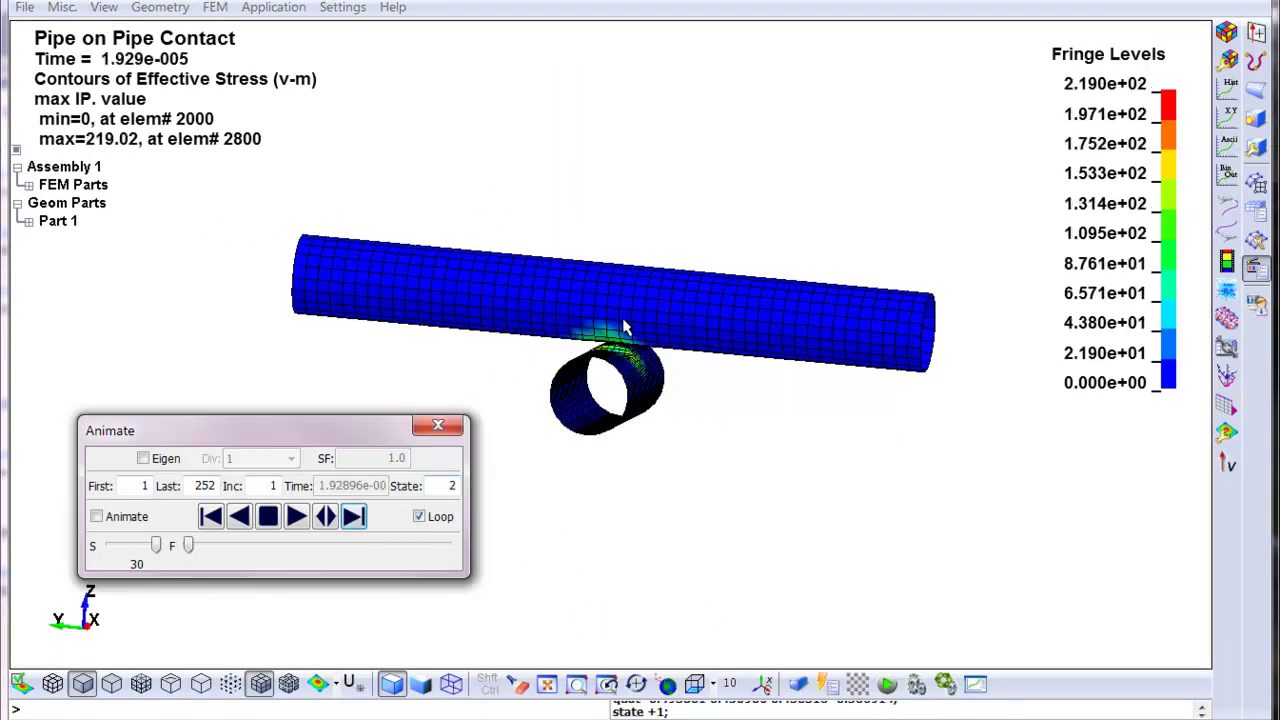
pyautogui.moveTo(620, 330); pyautogui.dragTo(640, 634)
pyautogui.moveTo(640, 634)
pyautogui.keyDown('shift'); pyautogui.mouseDown(button='right')
pyautogui.moveTo(594, 528)
pyautogui.moveTo(621, 437)
pyautogui.mouseUp(button='right'); pyautogui.keyUp('shift')
pyautogui.moveTo(621, 437)
pyautogui.mouseDown()
pyautogui.moveTo(557, 417)
pyautogui.moveTo(620, 426)
pyautogui.moveTo(574, 477)
pyautogui.moveTo(800, 337)
pyautogui.mouseUp()
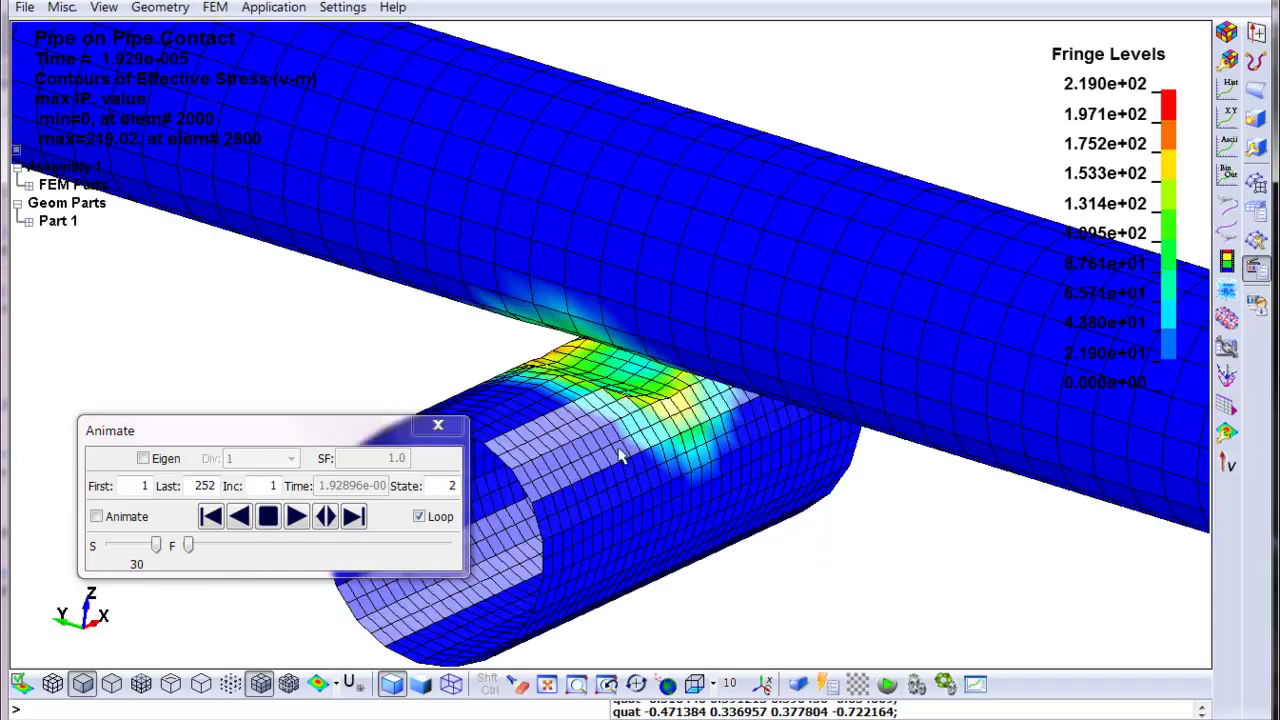
pyautogui.moveTo(620, 455)
pyautogui.mouseDown()
pyautogui.moveTo(640, 449)
pyautogui.moveTo(640, 469)
pyautogui.mouseUp()
pyautogui.keyDown('shift'); pyautogui.moveTo(640, 469); pyautogui.dragTo(706, 197, button='middle'); pyautogui.keyUp('shift')
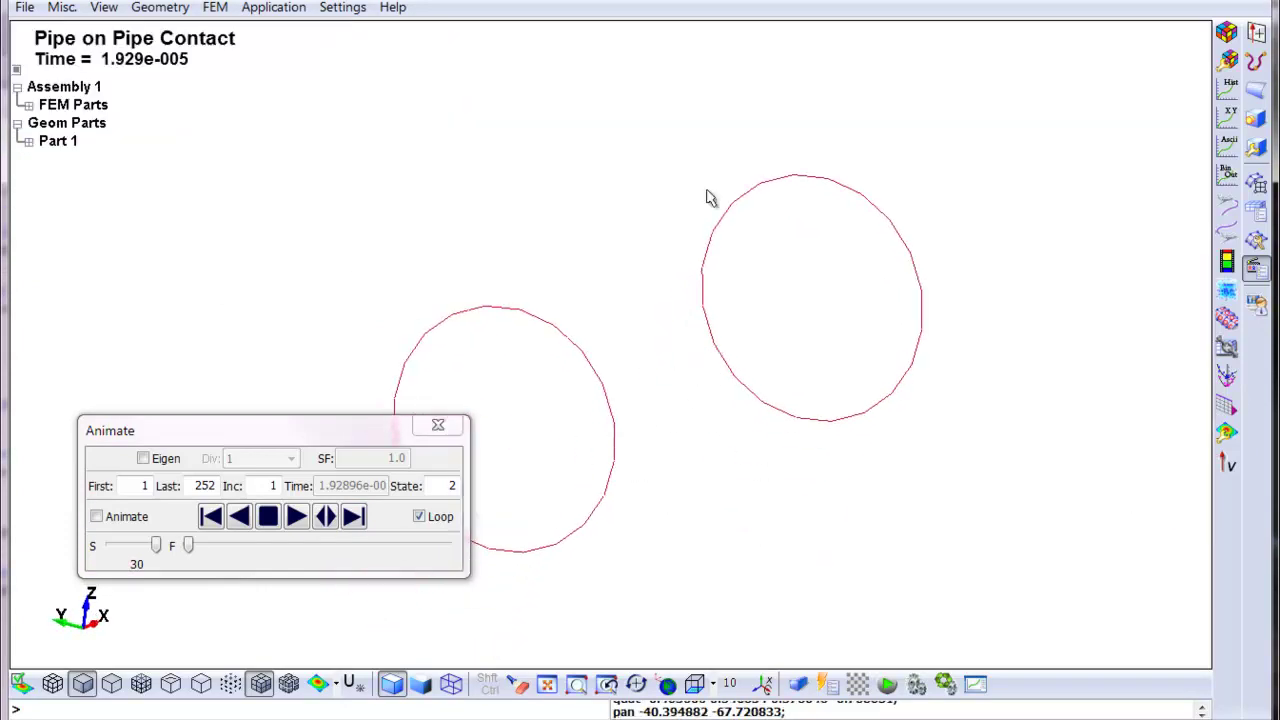
pyautogui.keyDown('shift'); pyautogui.moveTo(706, 197); pyautogui.dragTo(736, 430, button='right'); pyautogui.keyUp('shift')
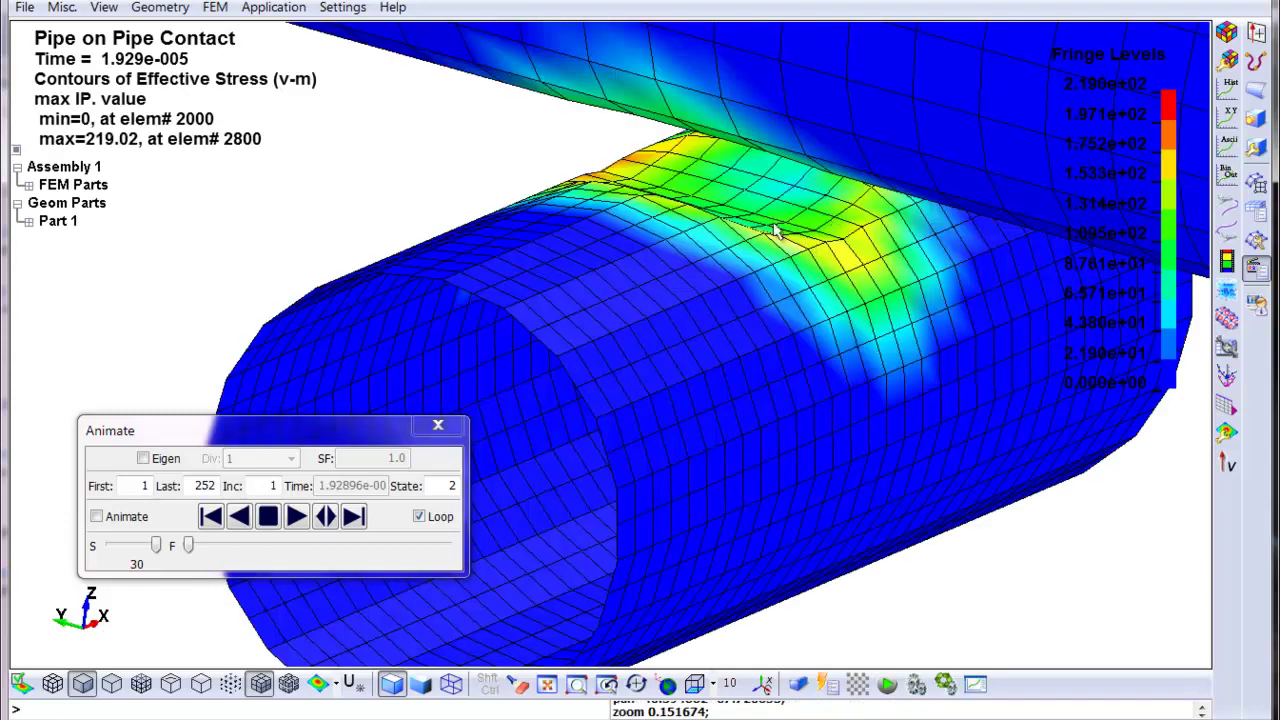
# Line the pipes up end-on and play the stress animation forward to state 200.
pyautogui.moveTo(775, 232)
pyautogui.mouseDown()
pyautogui.moveTo(849, 146)
pyautogui.moveTo(691, 380)
pyautogui.moveTo(785, 393)
pyautogui.mouseUp()
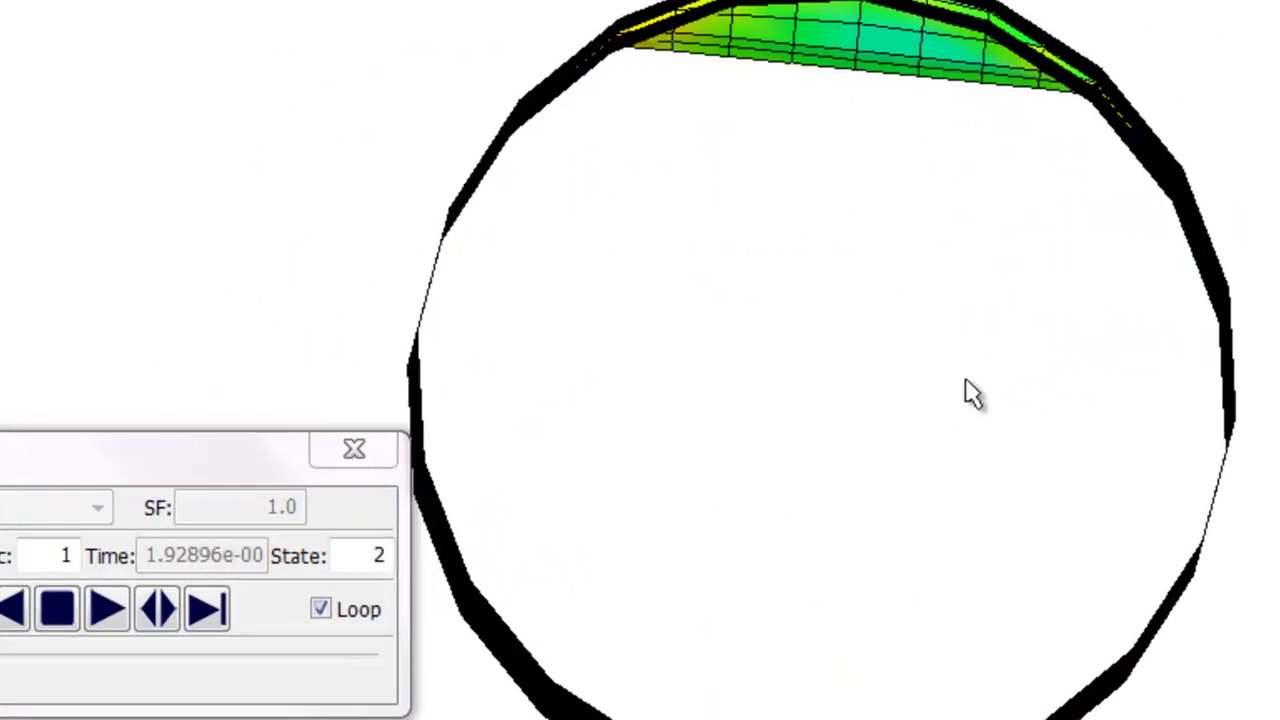
pyautogui.moveTo(740, 455); pyautogui.dragTo(997, 482)
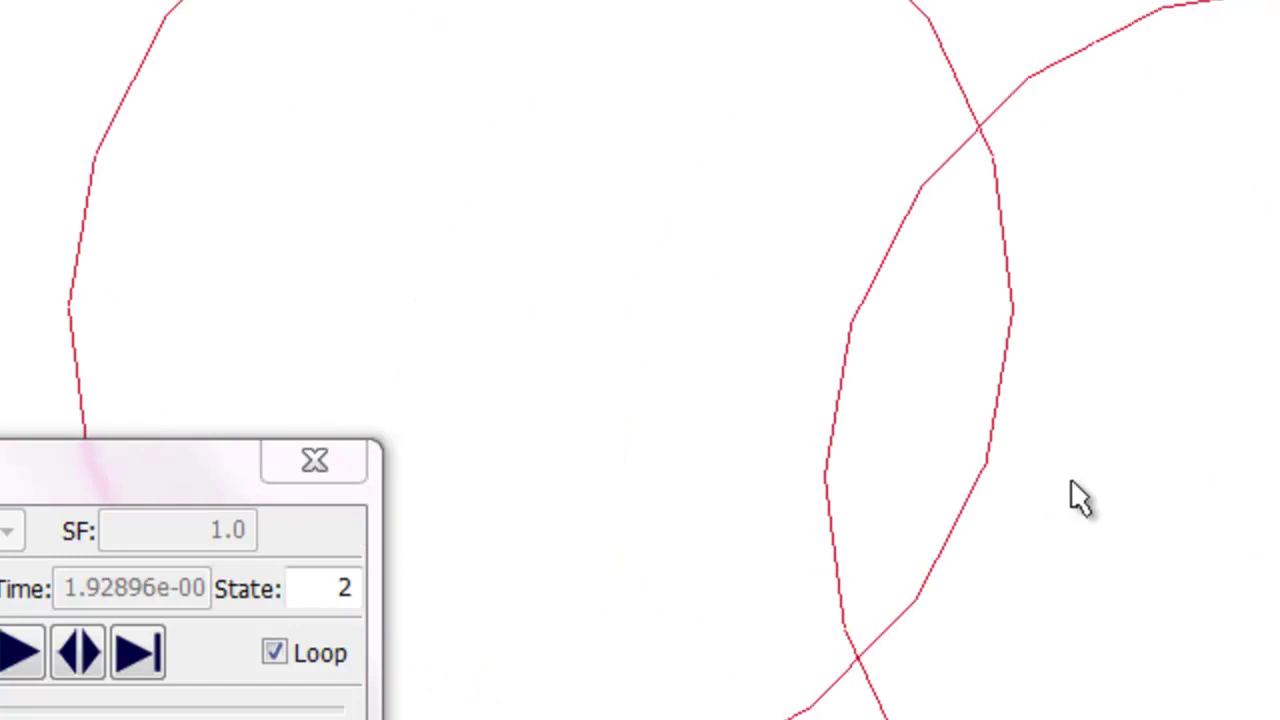
pyautogui.moveTo(1080, 500)
pyautogui.mouseDown()
pyautogui.moveTo(720, 314)
pyautogui.moveTo(718, 205)
pyautogui.mouseUp()
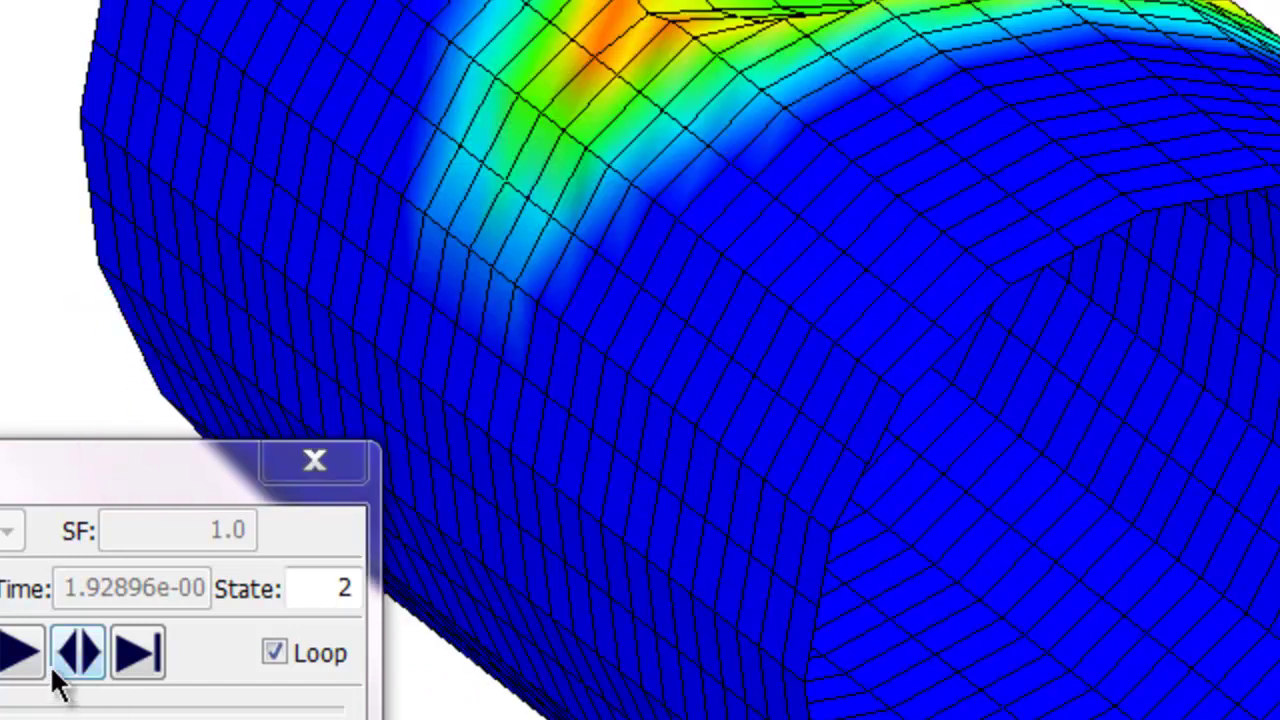
pyautogui.click(14, 652)
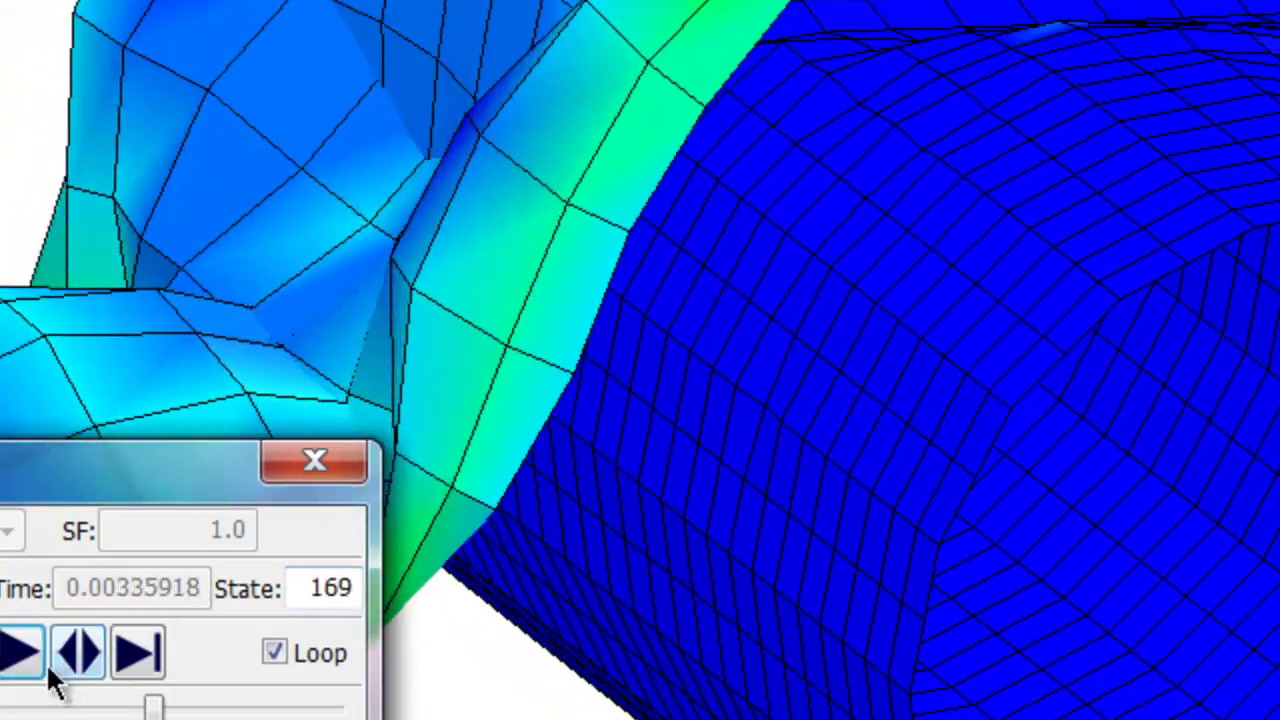
pyautogui.moveTo(995, 30)
pyautogui.keyDown('ctrl'); pyautogui.mouseDown()
pyautogui.moveTo(963, 171)
pyautogui.moveTo(945, 32)
pyautogui.mouseUp(); pyautogui.keyUp('ctrl')
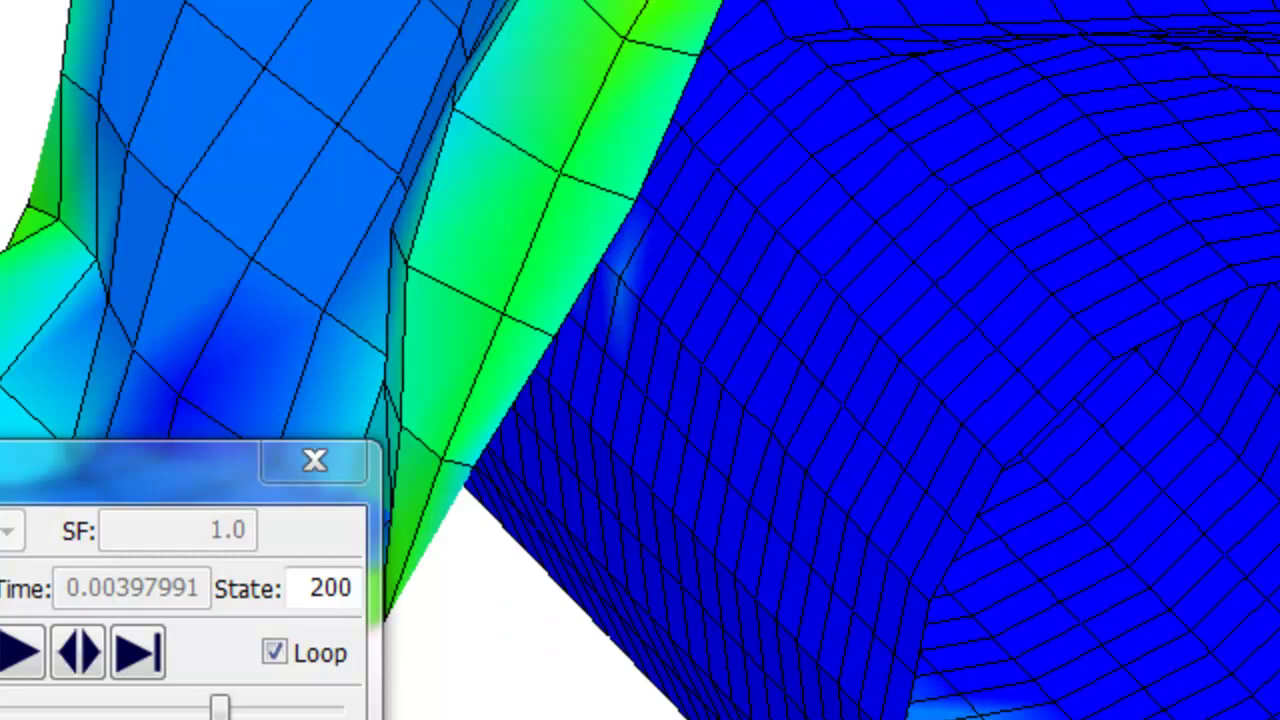